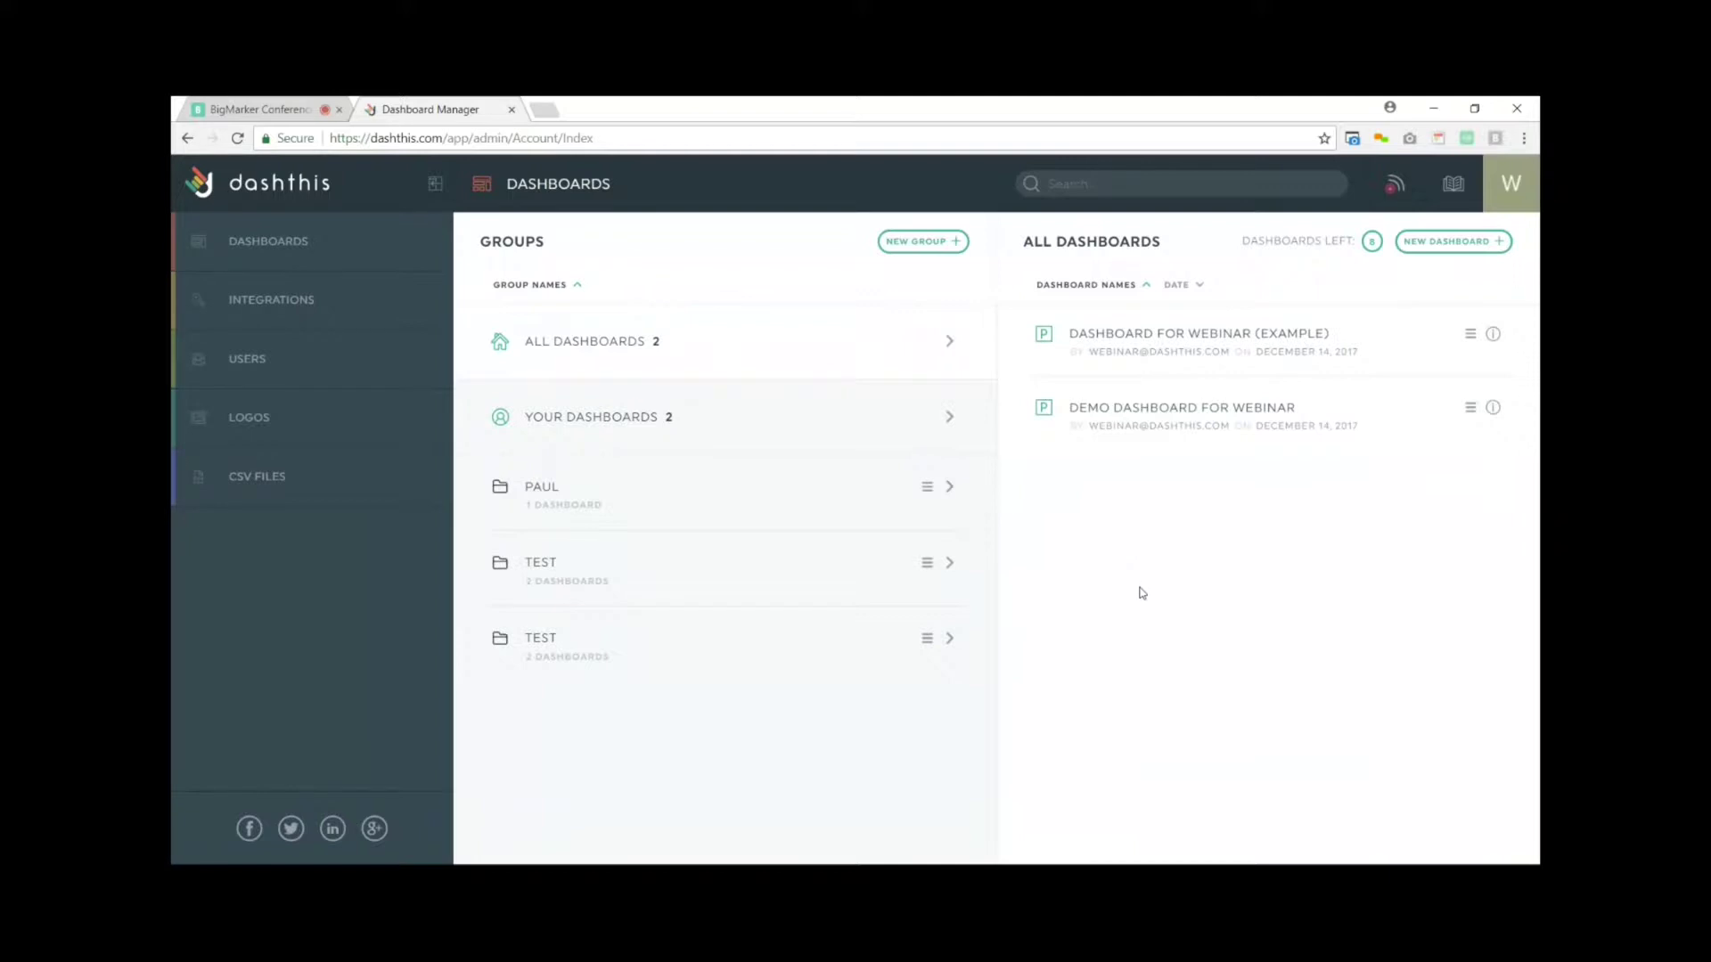
Add a Google Analytics integration with the first listed Google account and allow DashThis to view its data.
{"action": "left_click", "coordinate": [285, 312]}
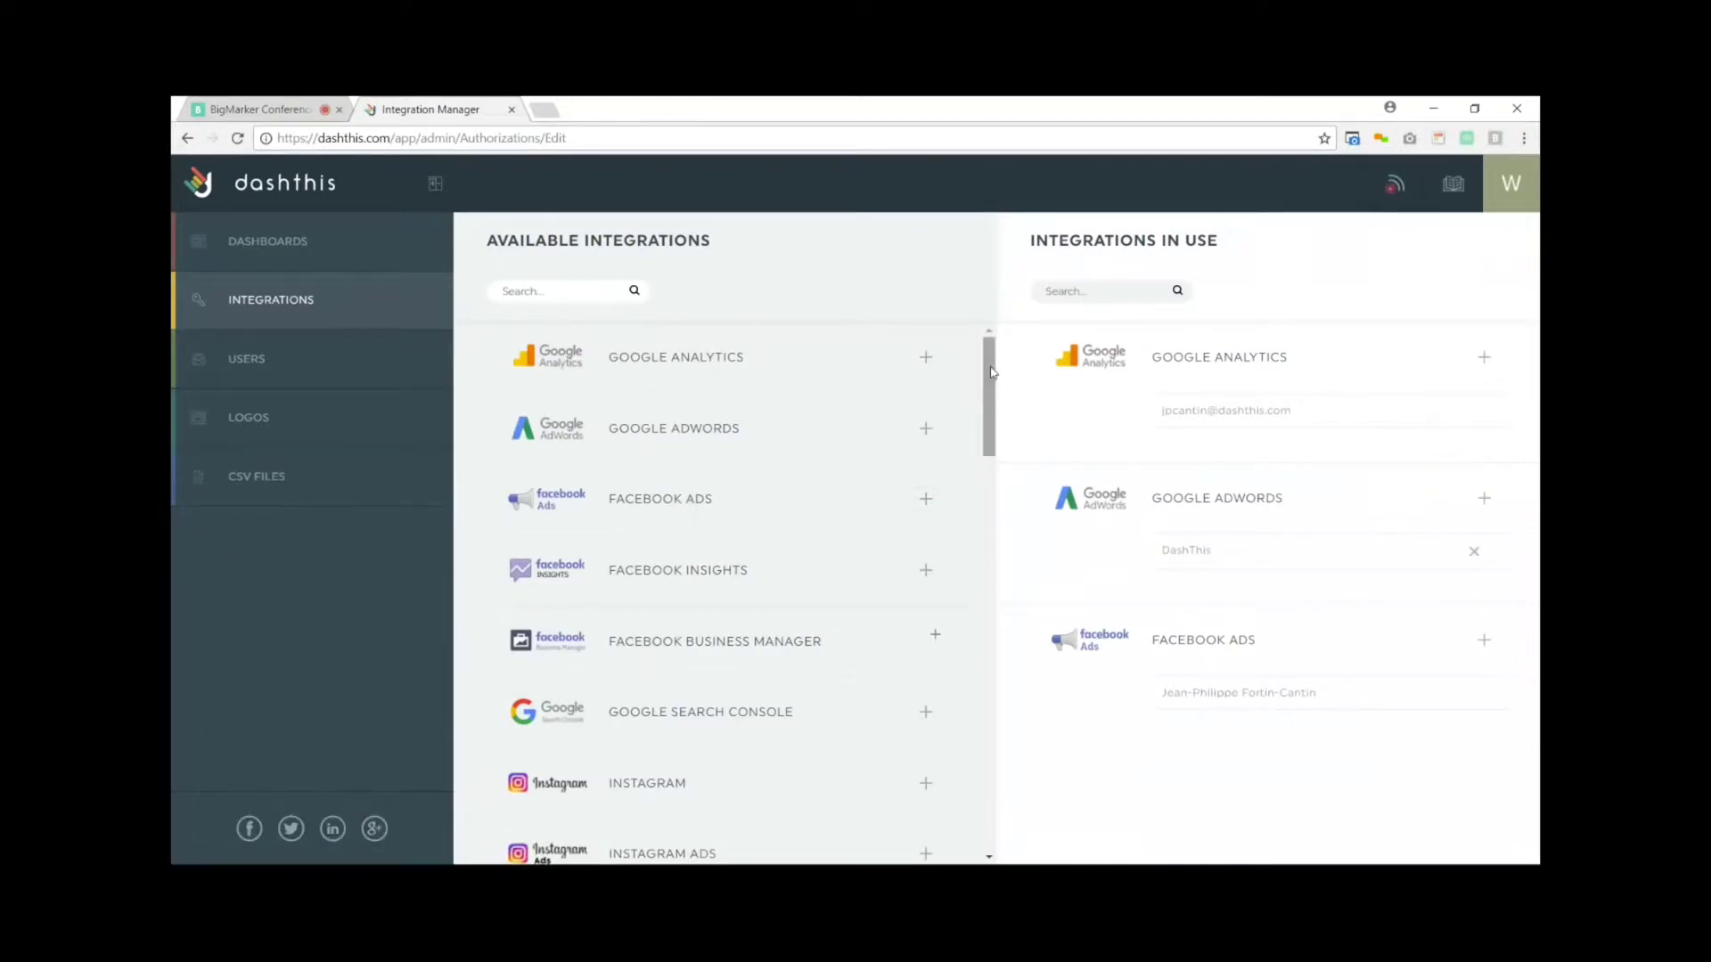
{"action": "mouse_move", "coordinate": [991, 372]}
{"action": "left_mouse_down"}
{"action": "mouse_move", "coordinate": [991, 767]}
{"action": "mouse_move", "coordinate": [991, 343]}
{"action": "left_mouse_up"}
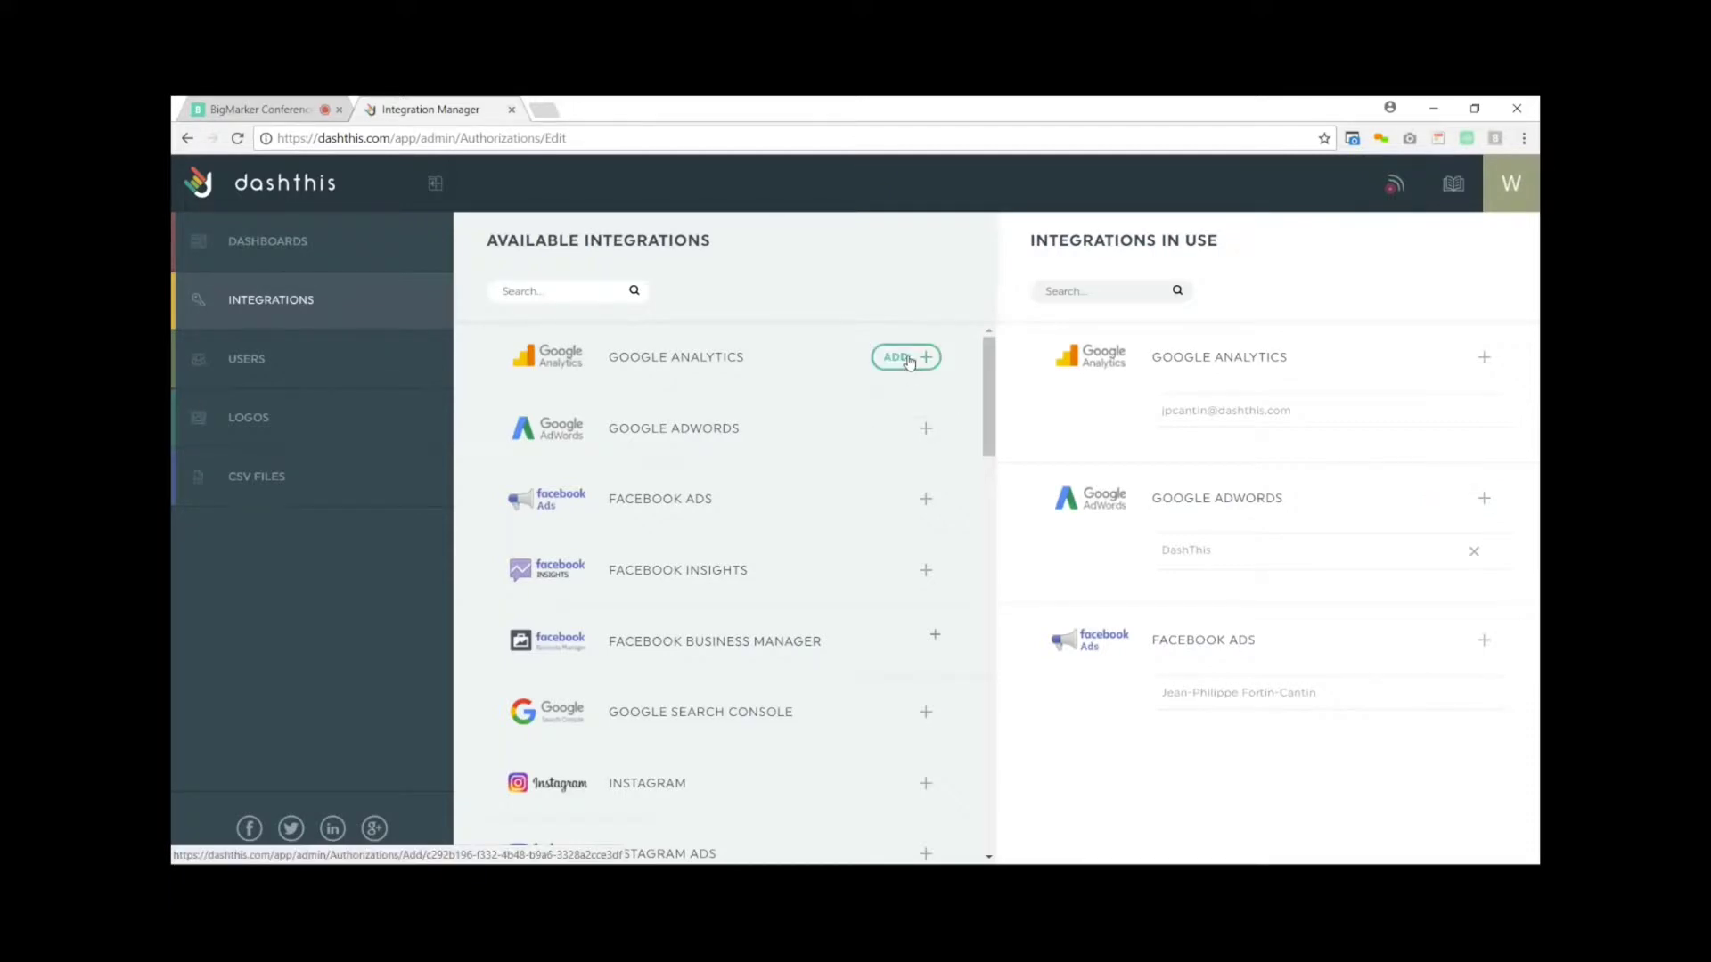
{"action": "left_click", "coordinate": [904, 358]}
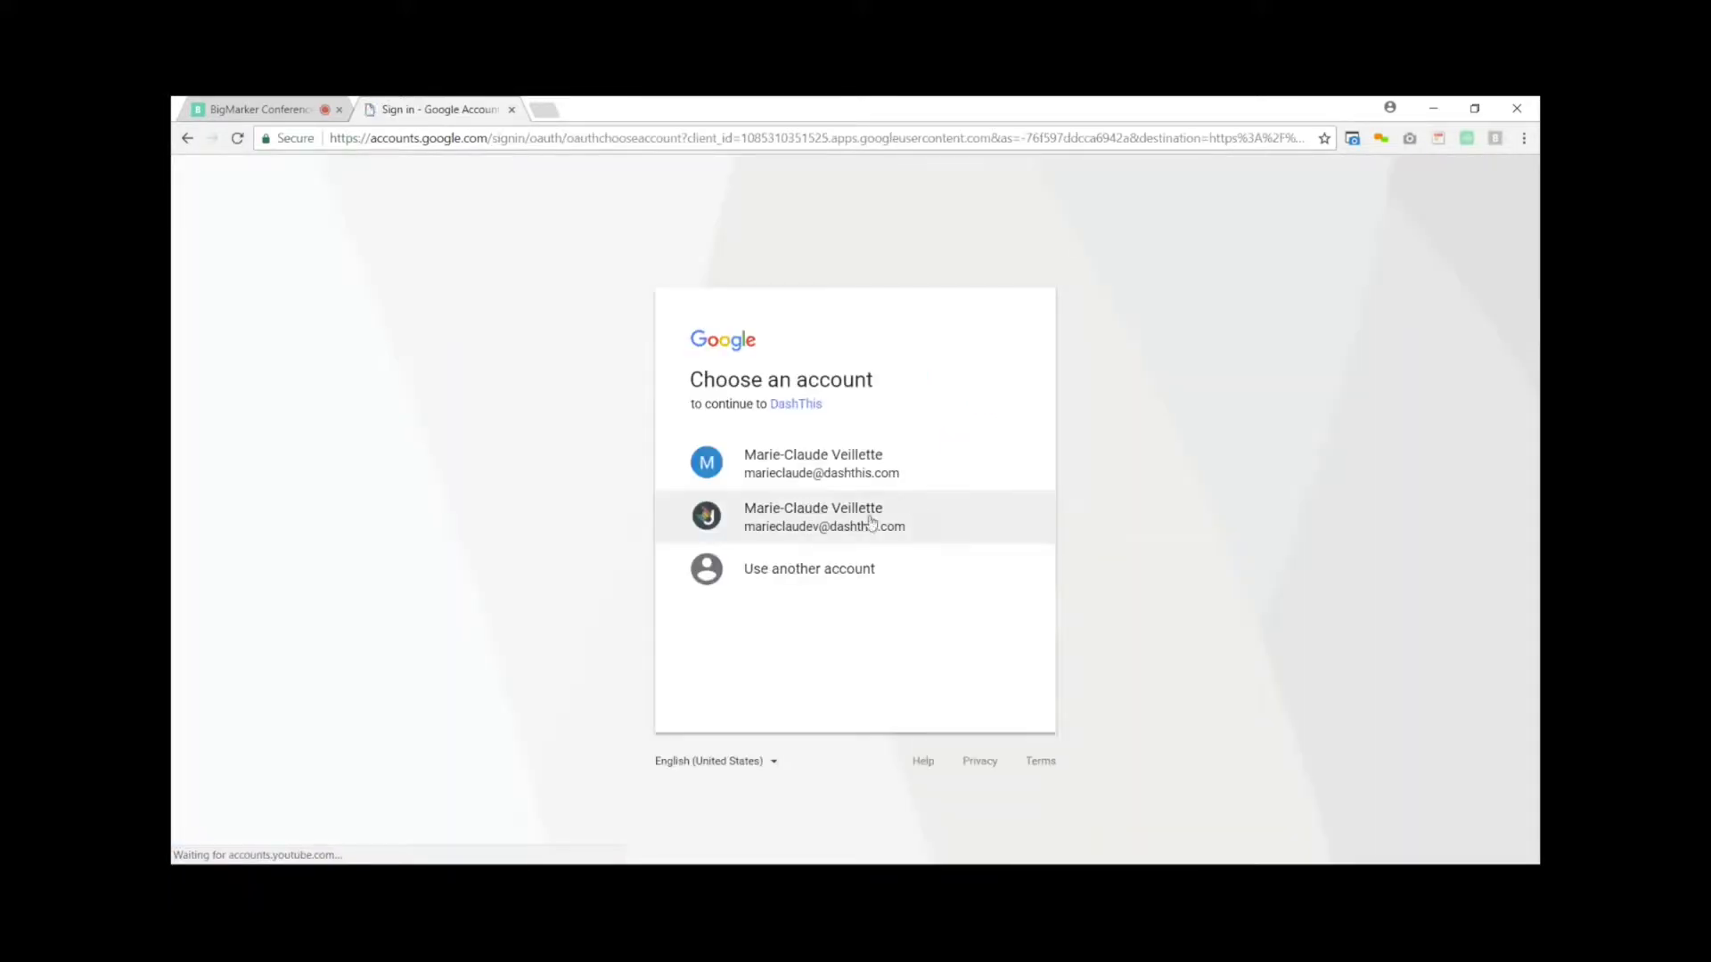
{"action": "left_click", "coordinate": [767, 463]}
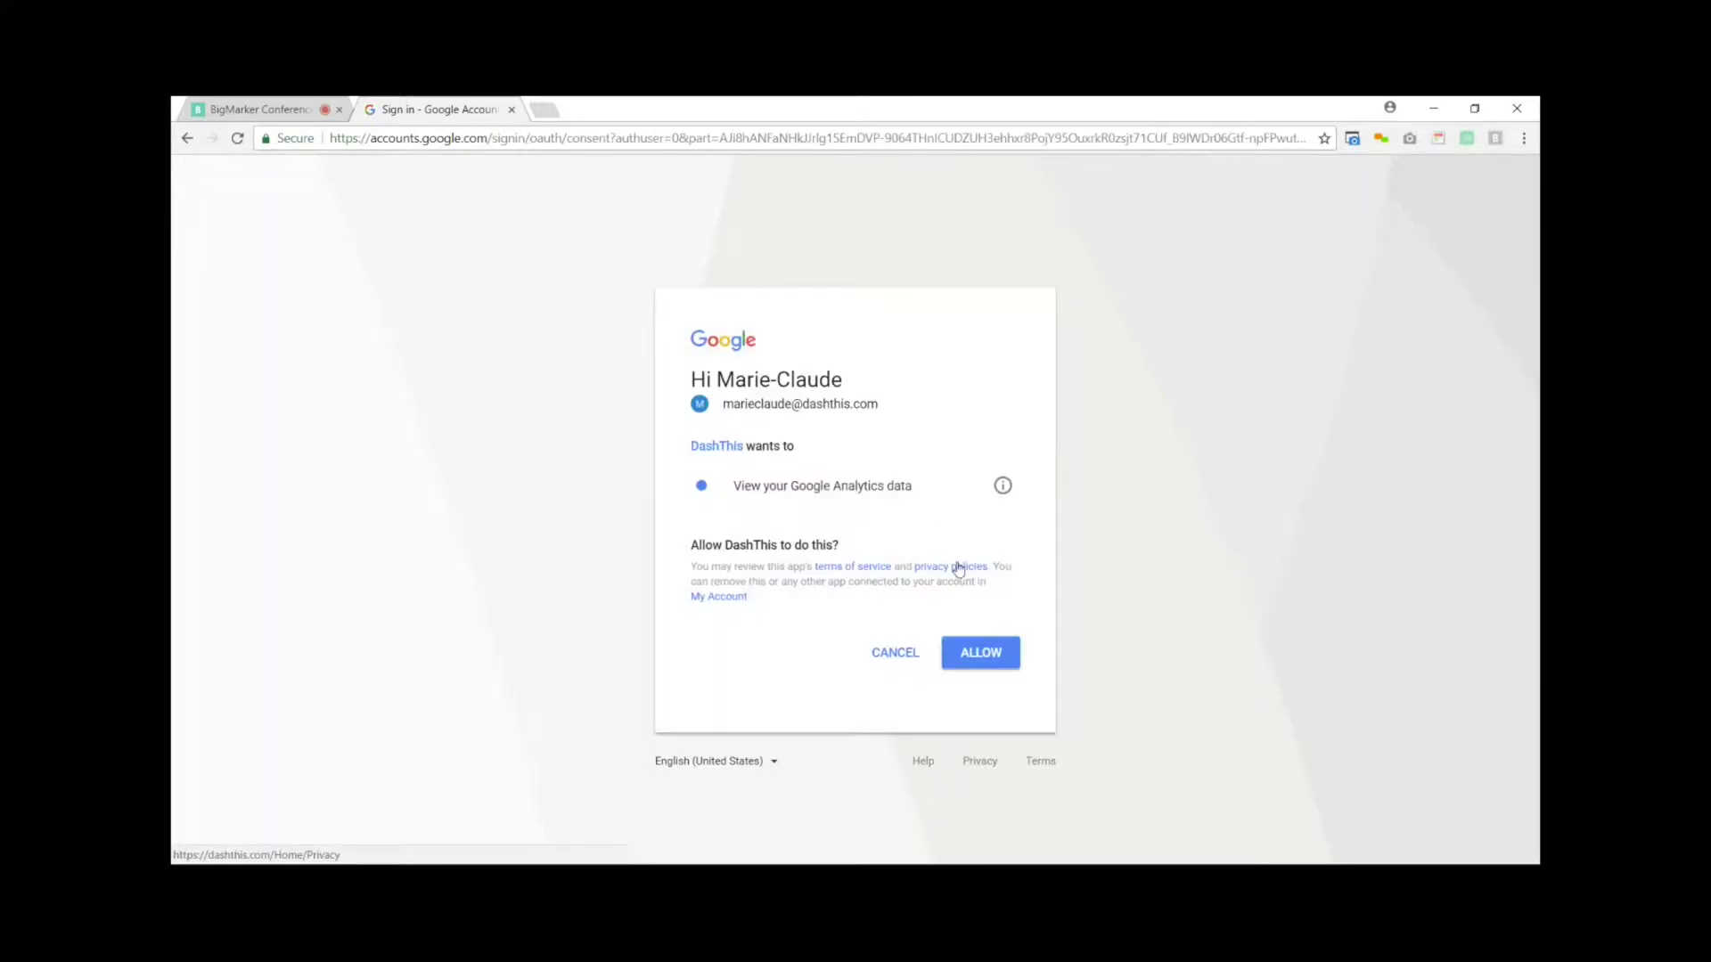
{"action": "left_click", "coordinate": [982, 654]}
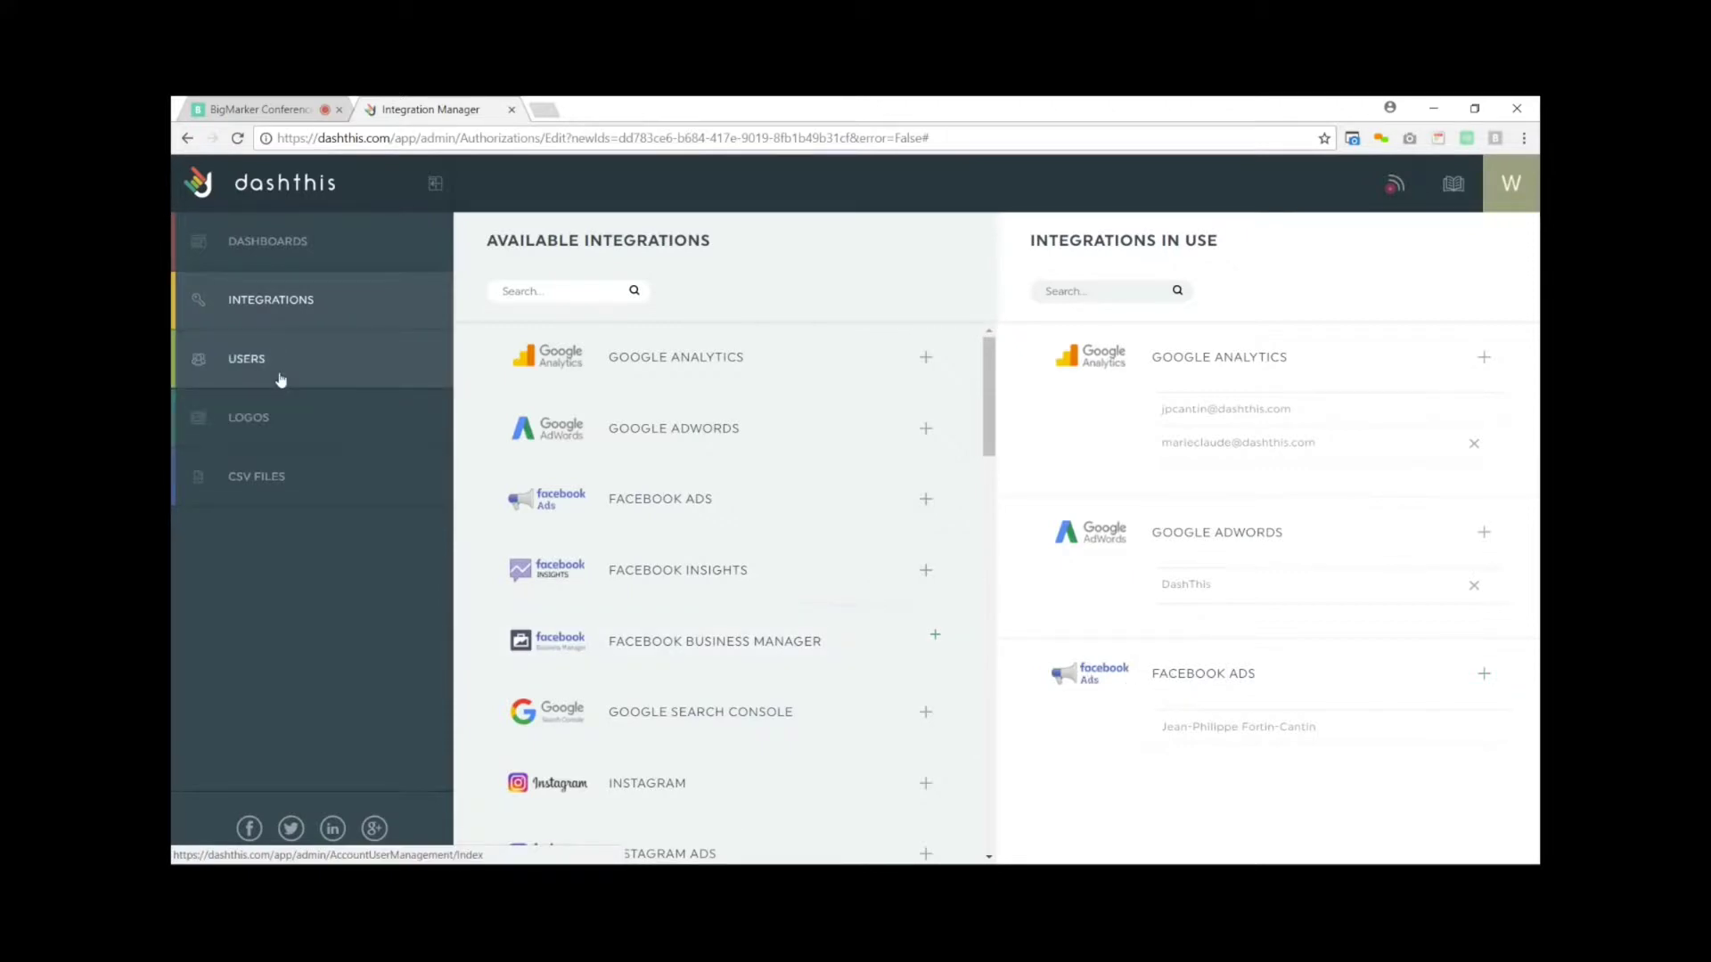
Examine the form for inviting new users, and close it without sending an invitation.
{"action": "left_click", "coordinate": [274, 367]}
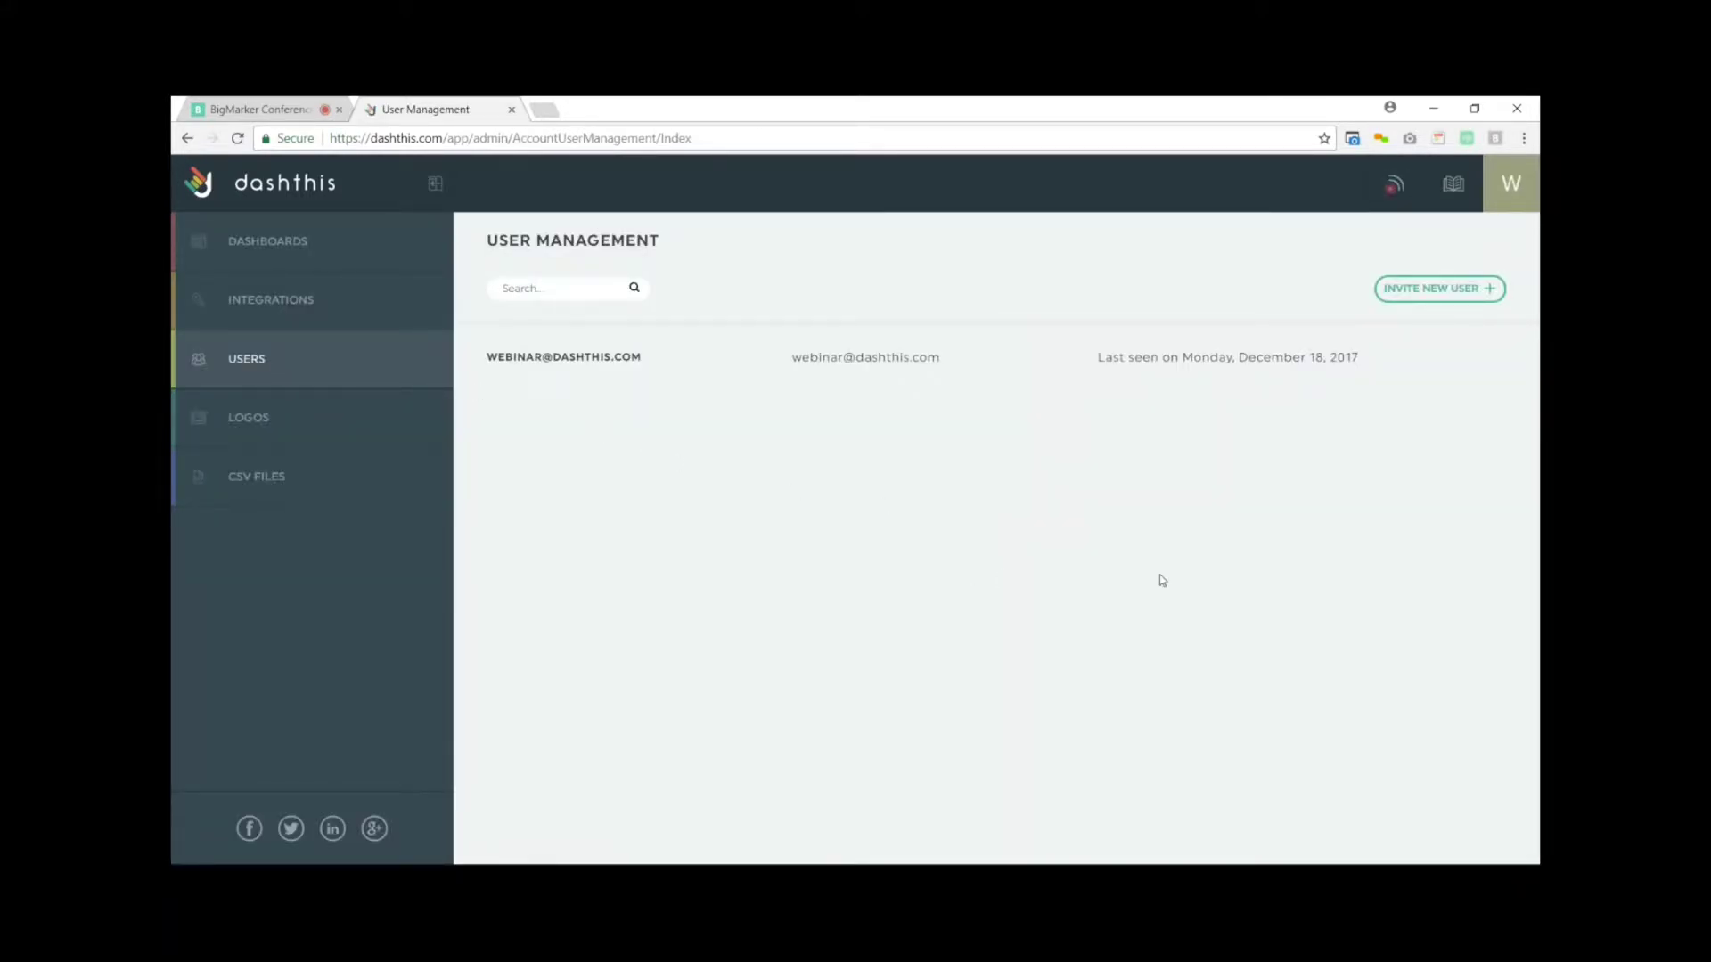
{"action": "left_click", "coordinate": [1411, 294]}
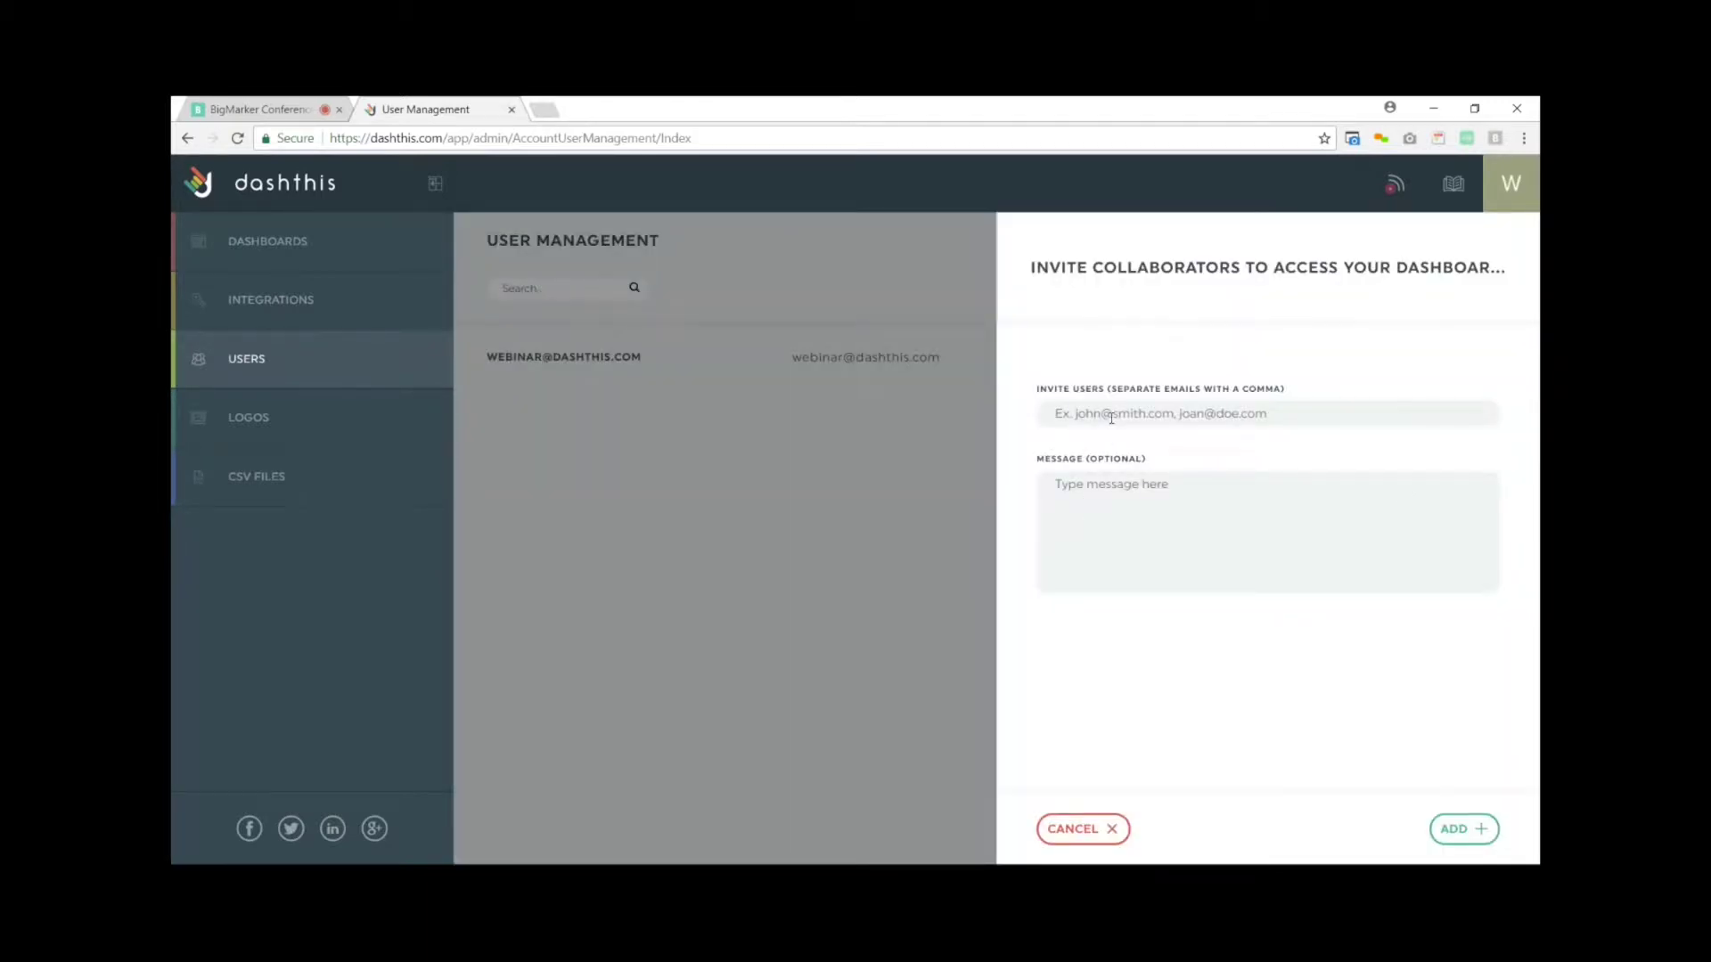
{"action": "left_click", "coordinate": [1063, 838]}
View the logo manager and look through the list of available integrations.
{"action": "left_click", "coordinate": [276, 426]}
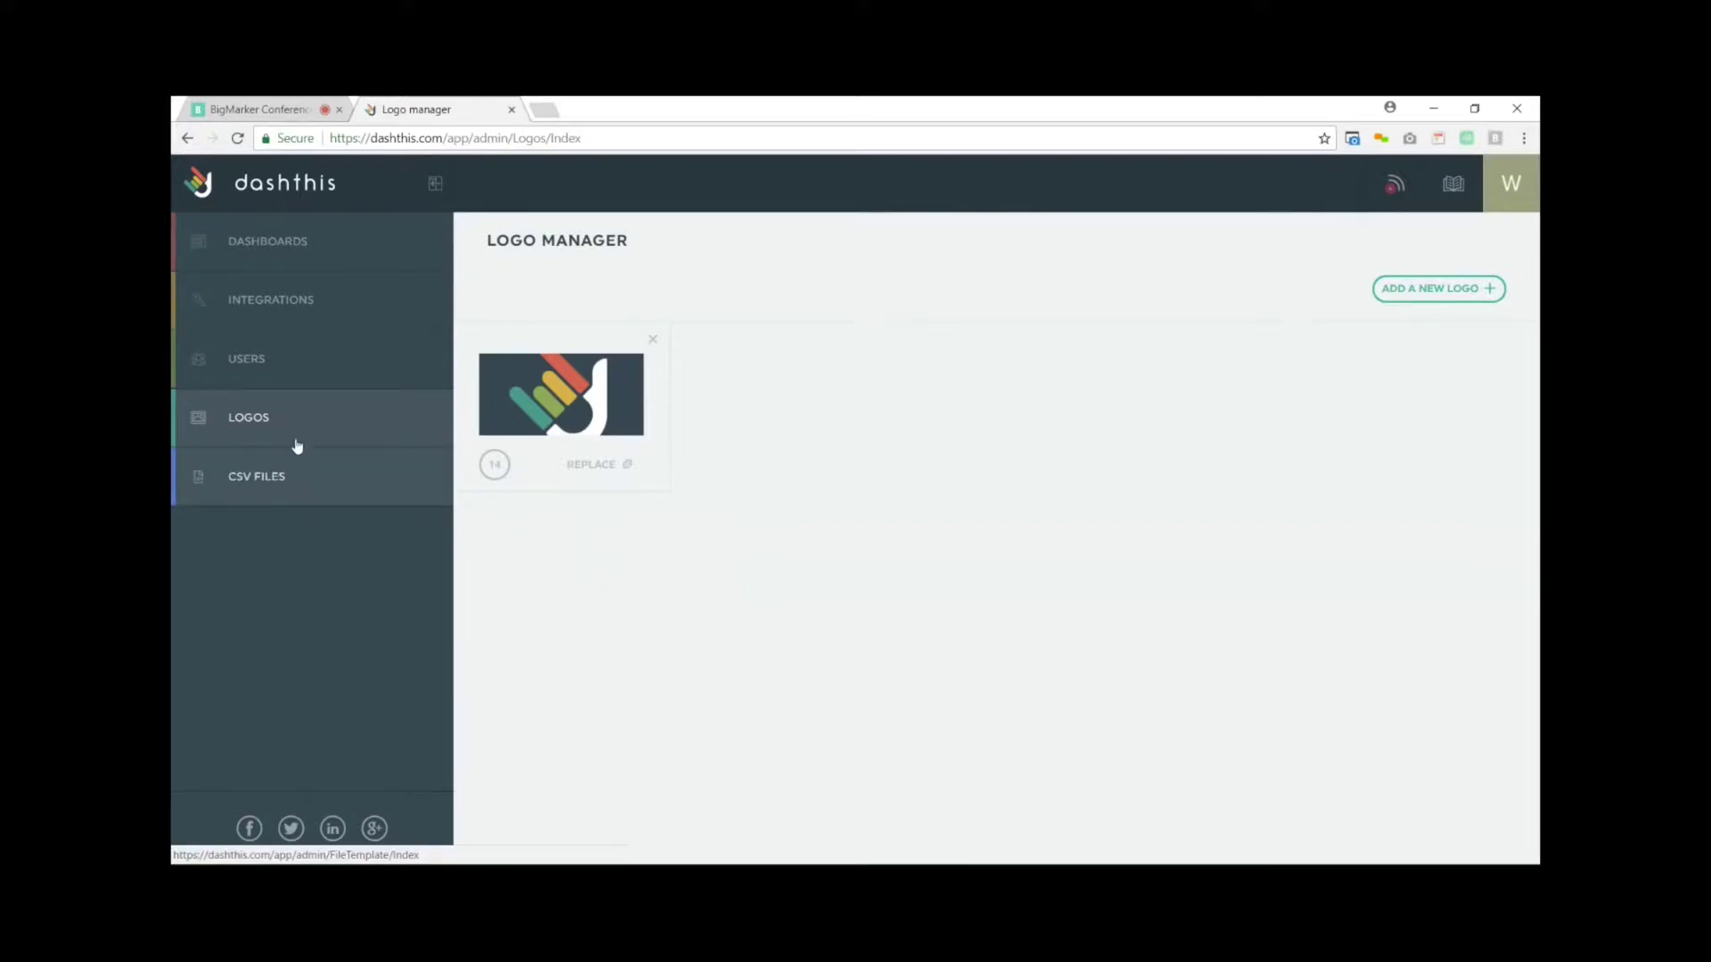
{"action": "left_click", "coordinate": [279, 303]}
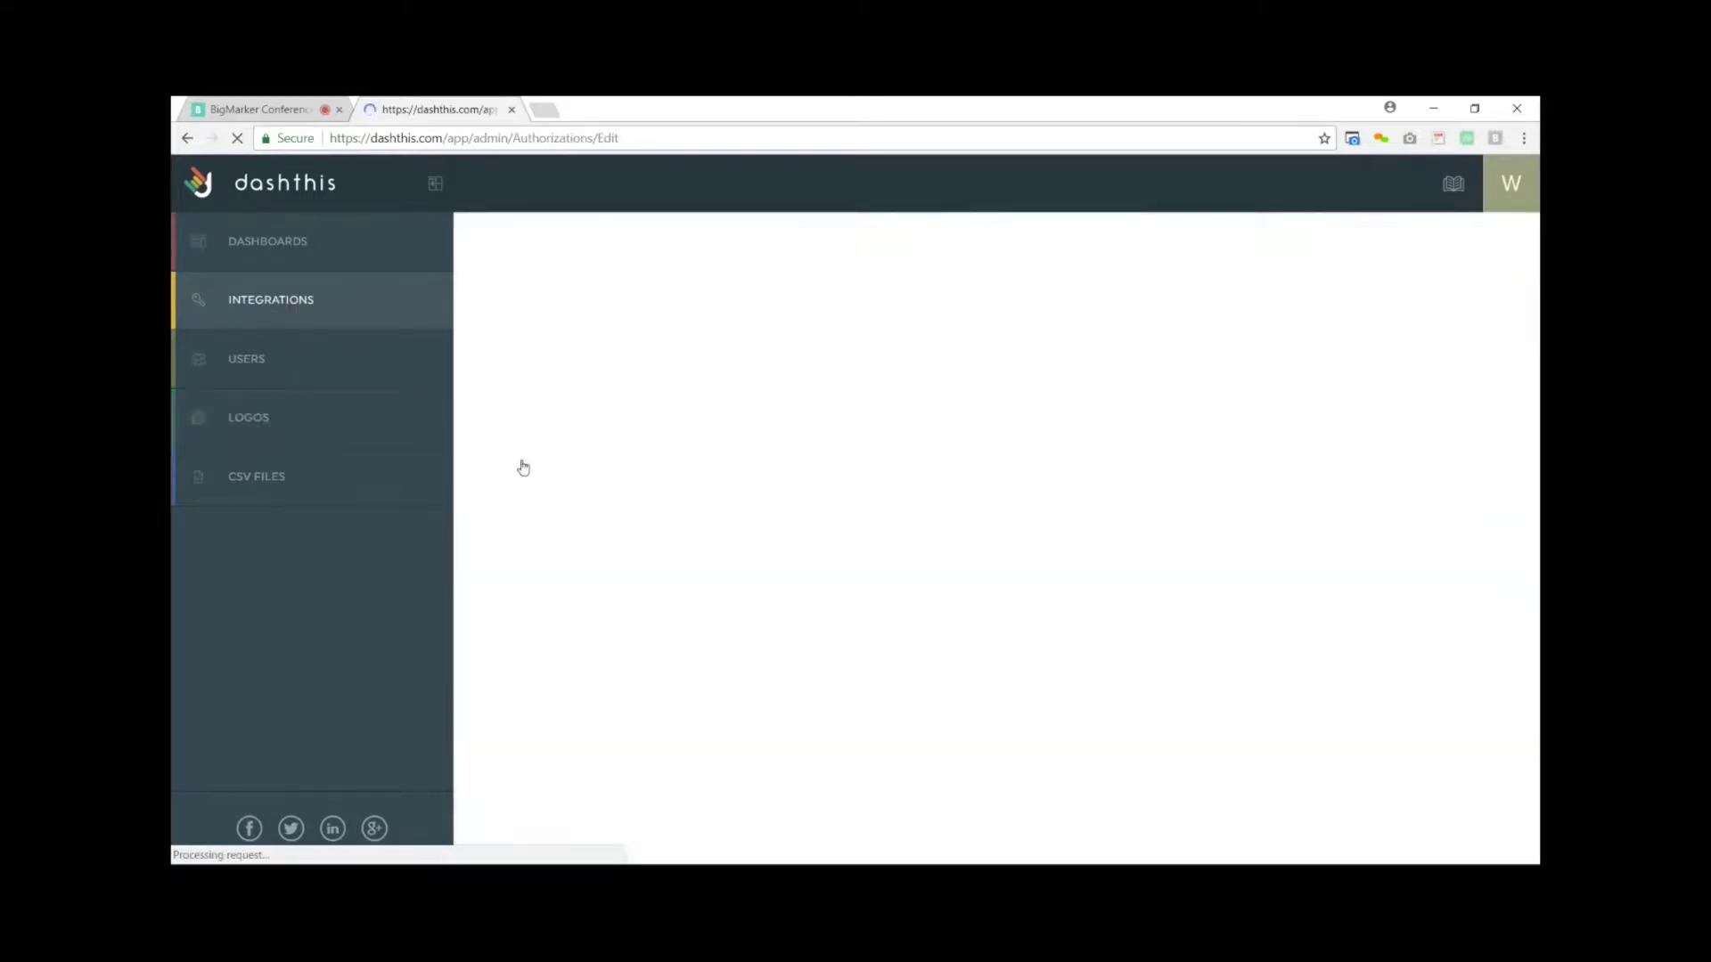
{"action": "mouse_move", "coordinate": [989, 383]}
{"action": "left_mouse_down"}
{"action": "mouse_move", "coordinate": [994, 740]}
{"action": "mouse_move", "coordinate": [988, 349]}
{"action": "left_mouse_up"}
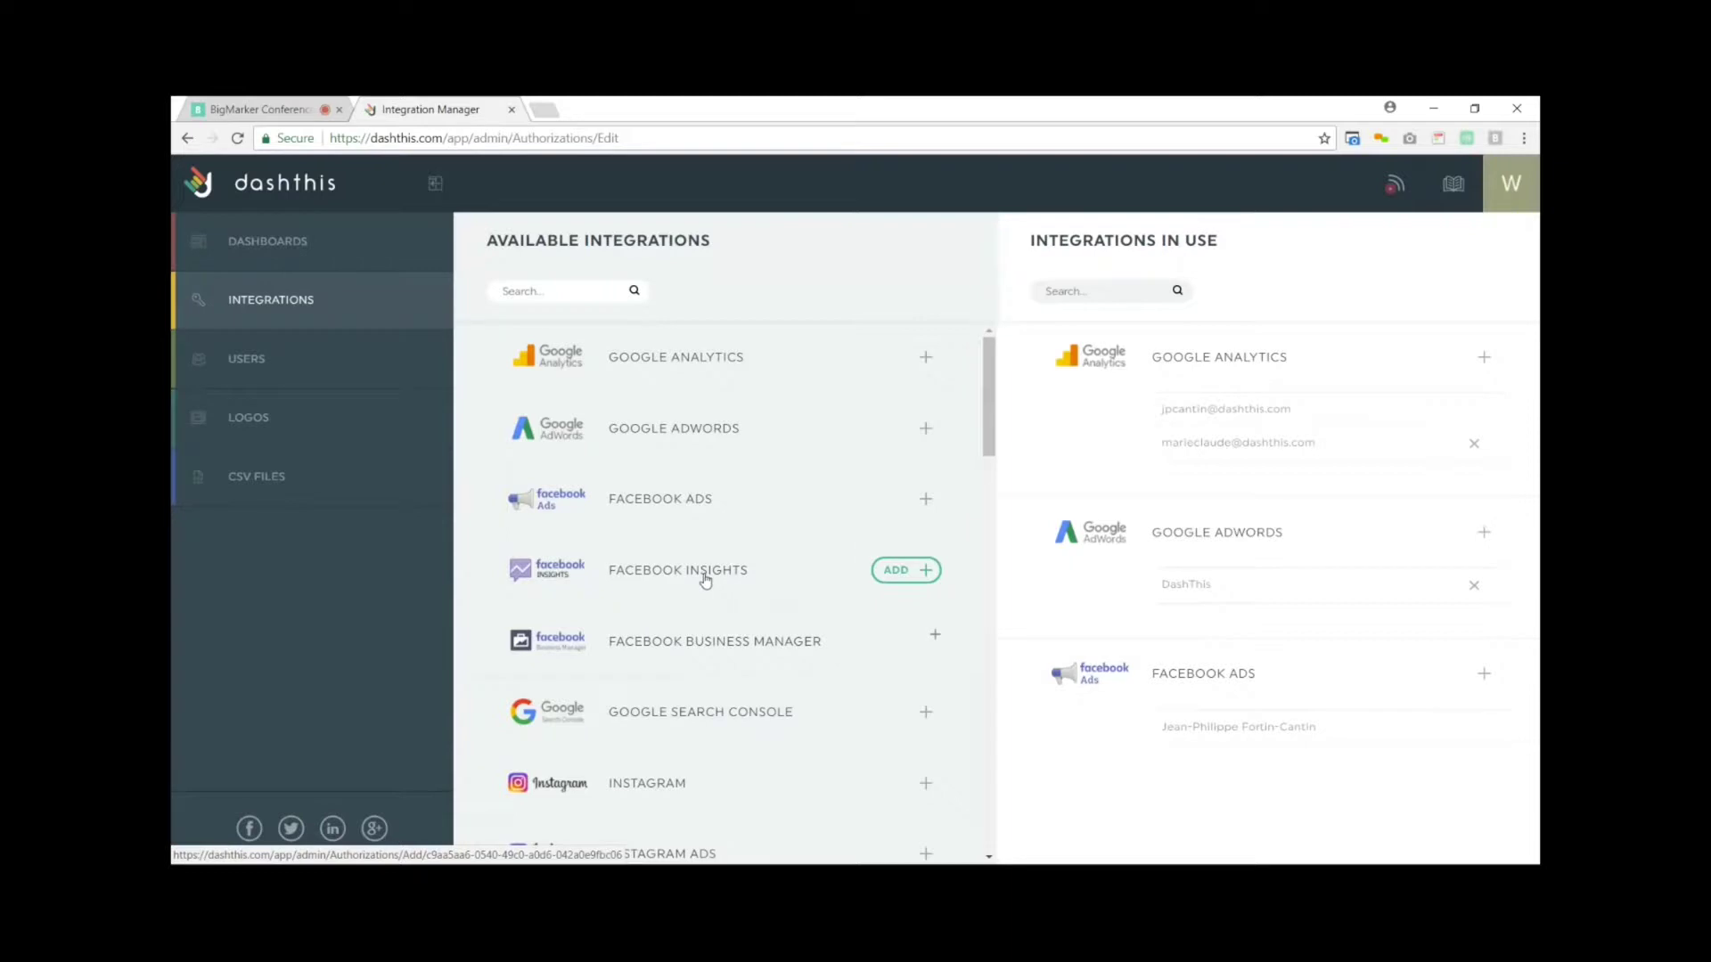
Start a new dashboard of the Periodic type.
{"action": "left_click", "coordinate": [257, 246]}
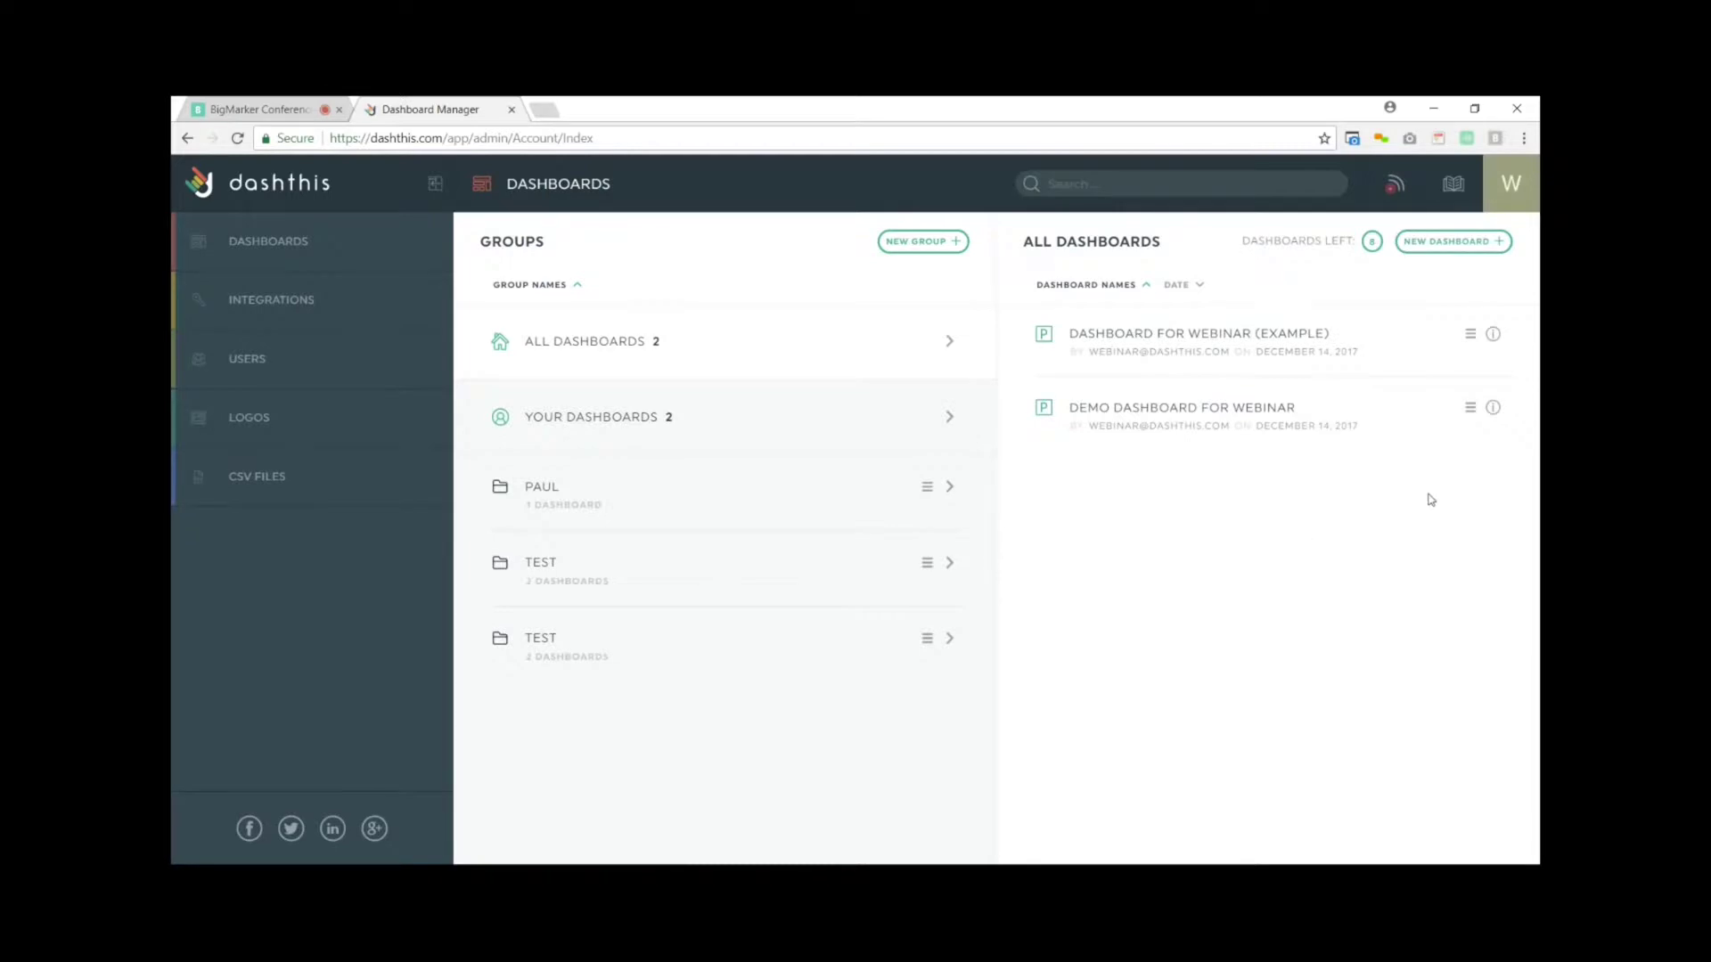
{"action": "left_click", "coordinate": [1452, 248]}
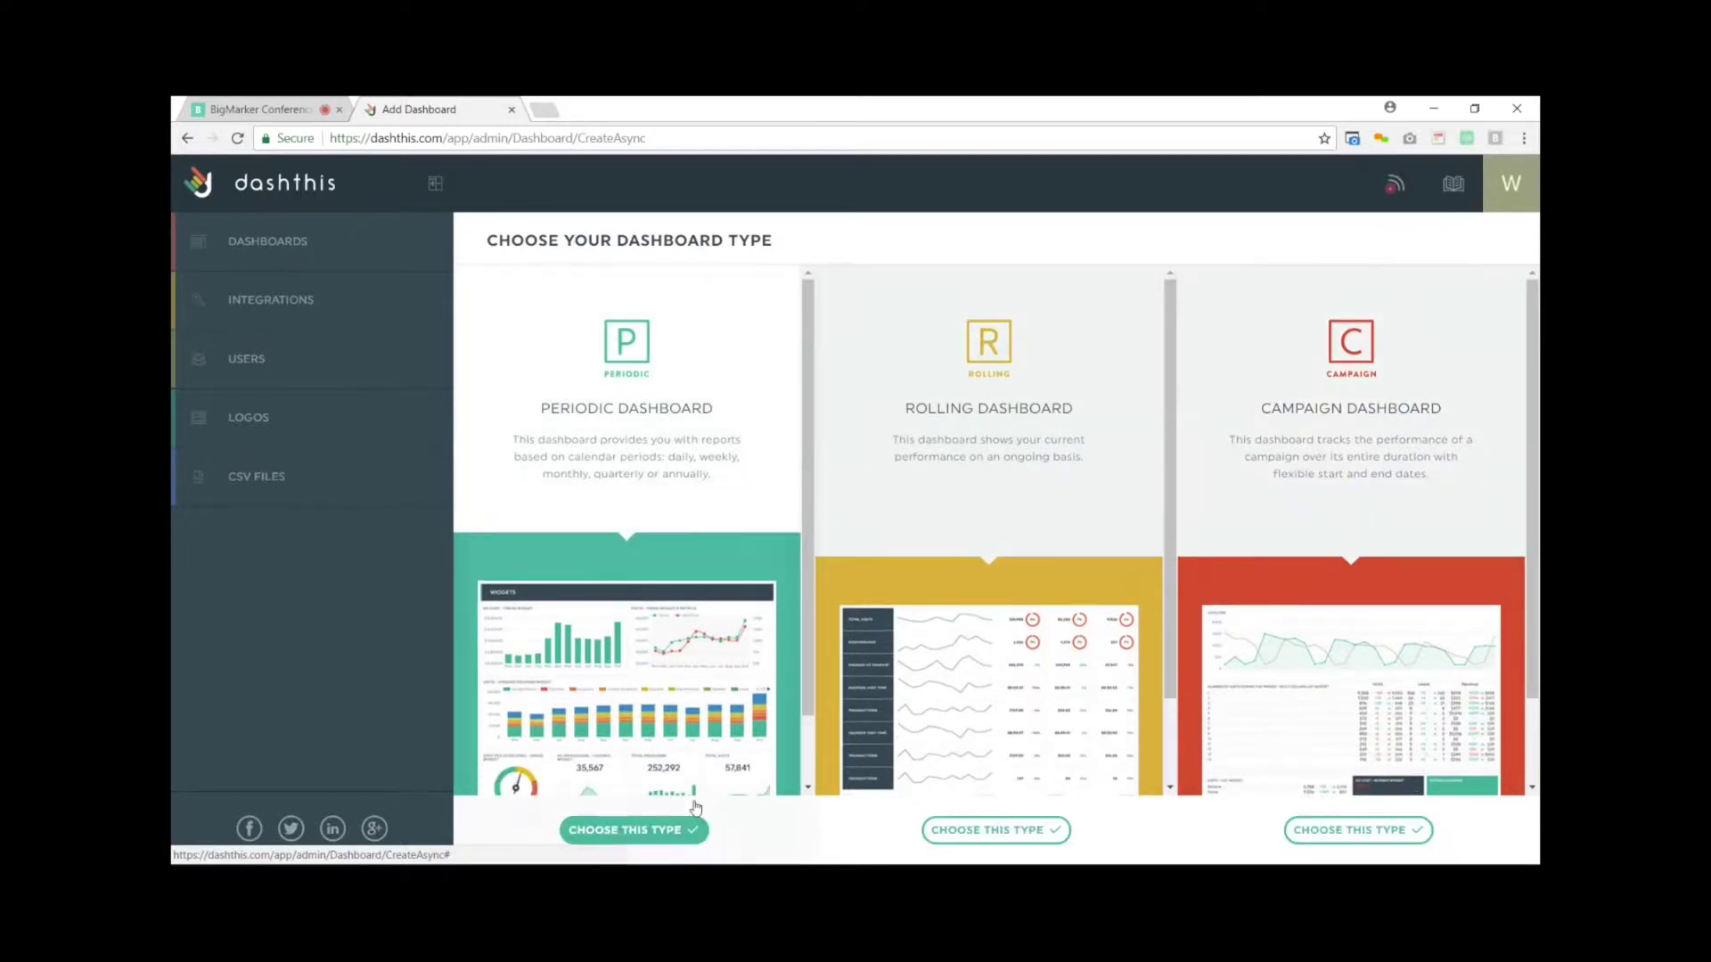
{"action": "left_click", "coordinate": [634, 829]}
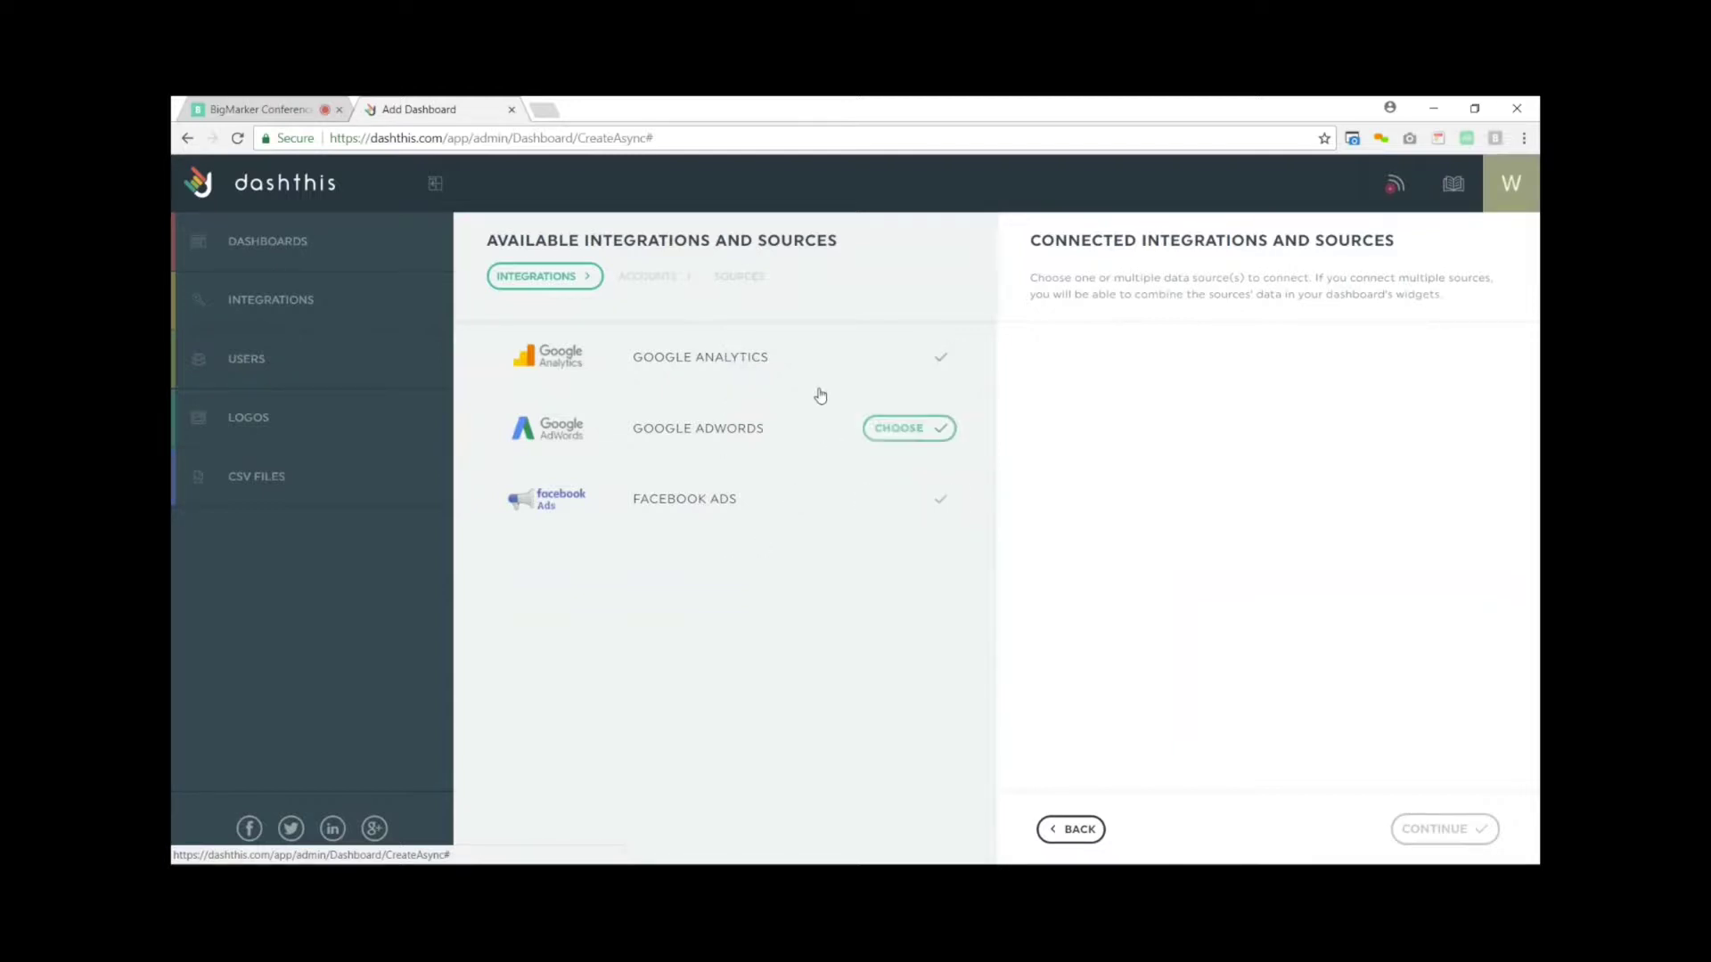
Connect the source Demo Google Analytics Account For Clients from the second Google Analytics account to the dashboard.
{"action": "left_click", "coordinate": [891, 361]}
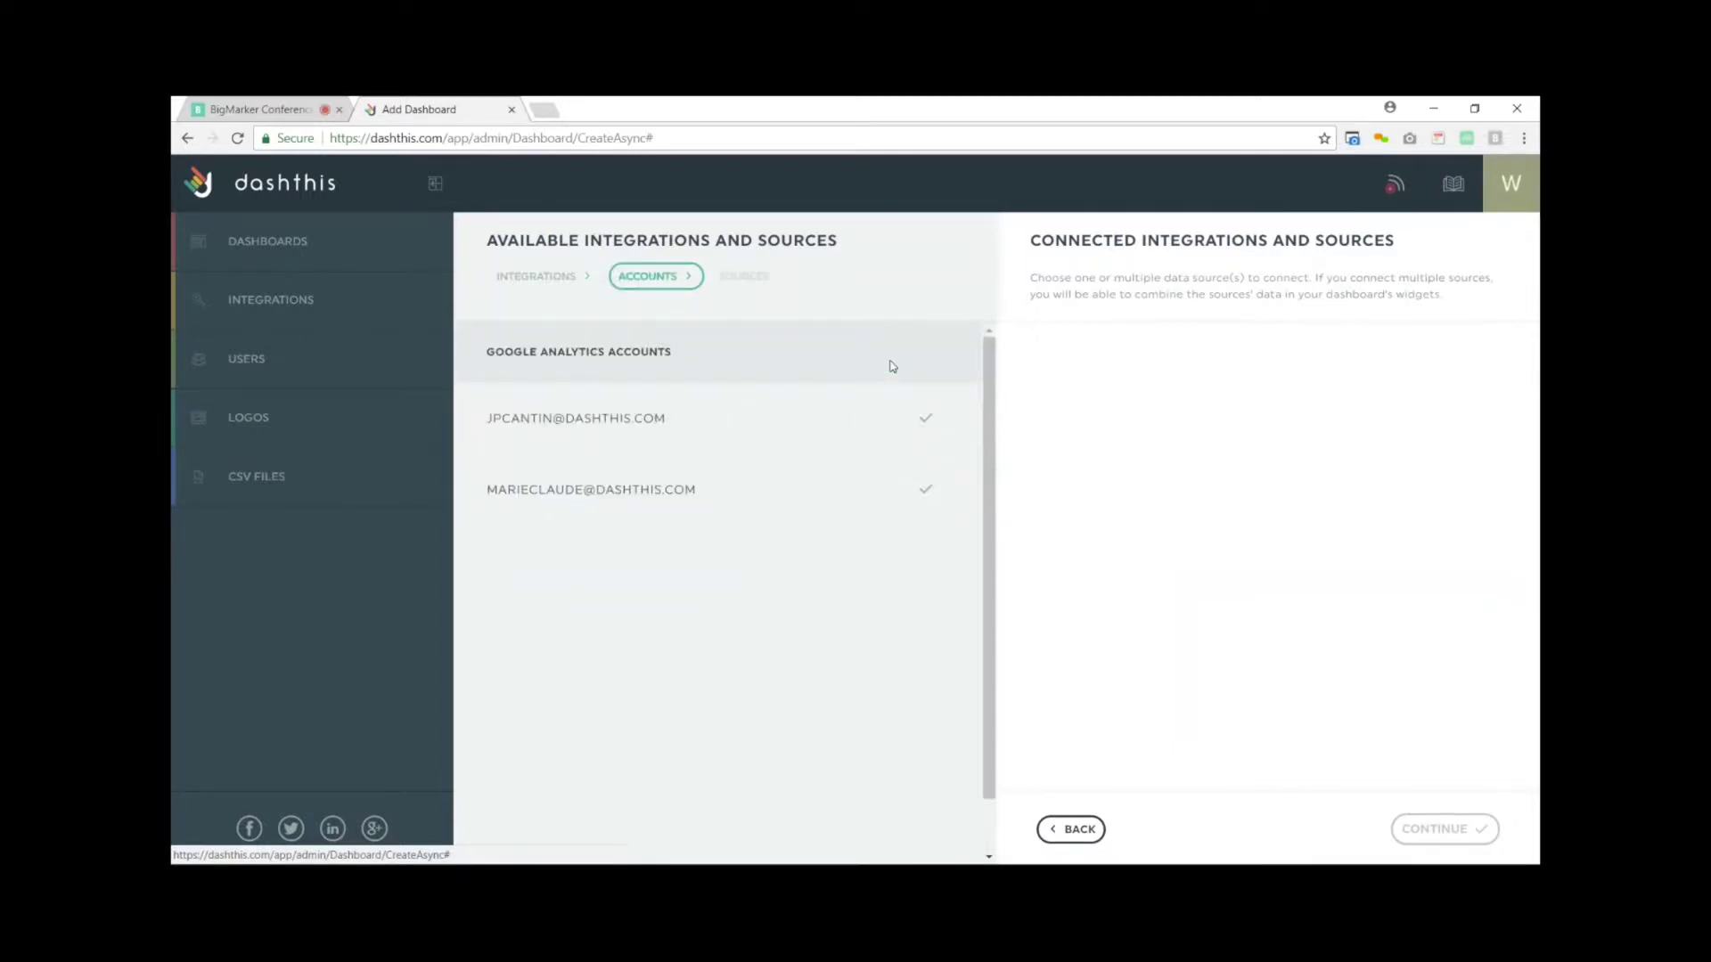
{"action": "left_click", "coordinate": [904, 493]}
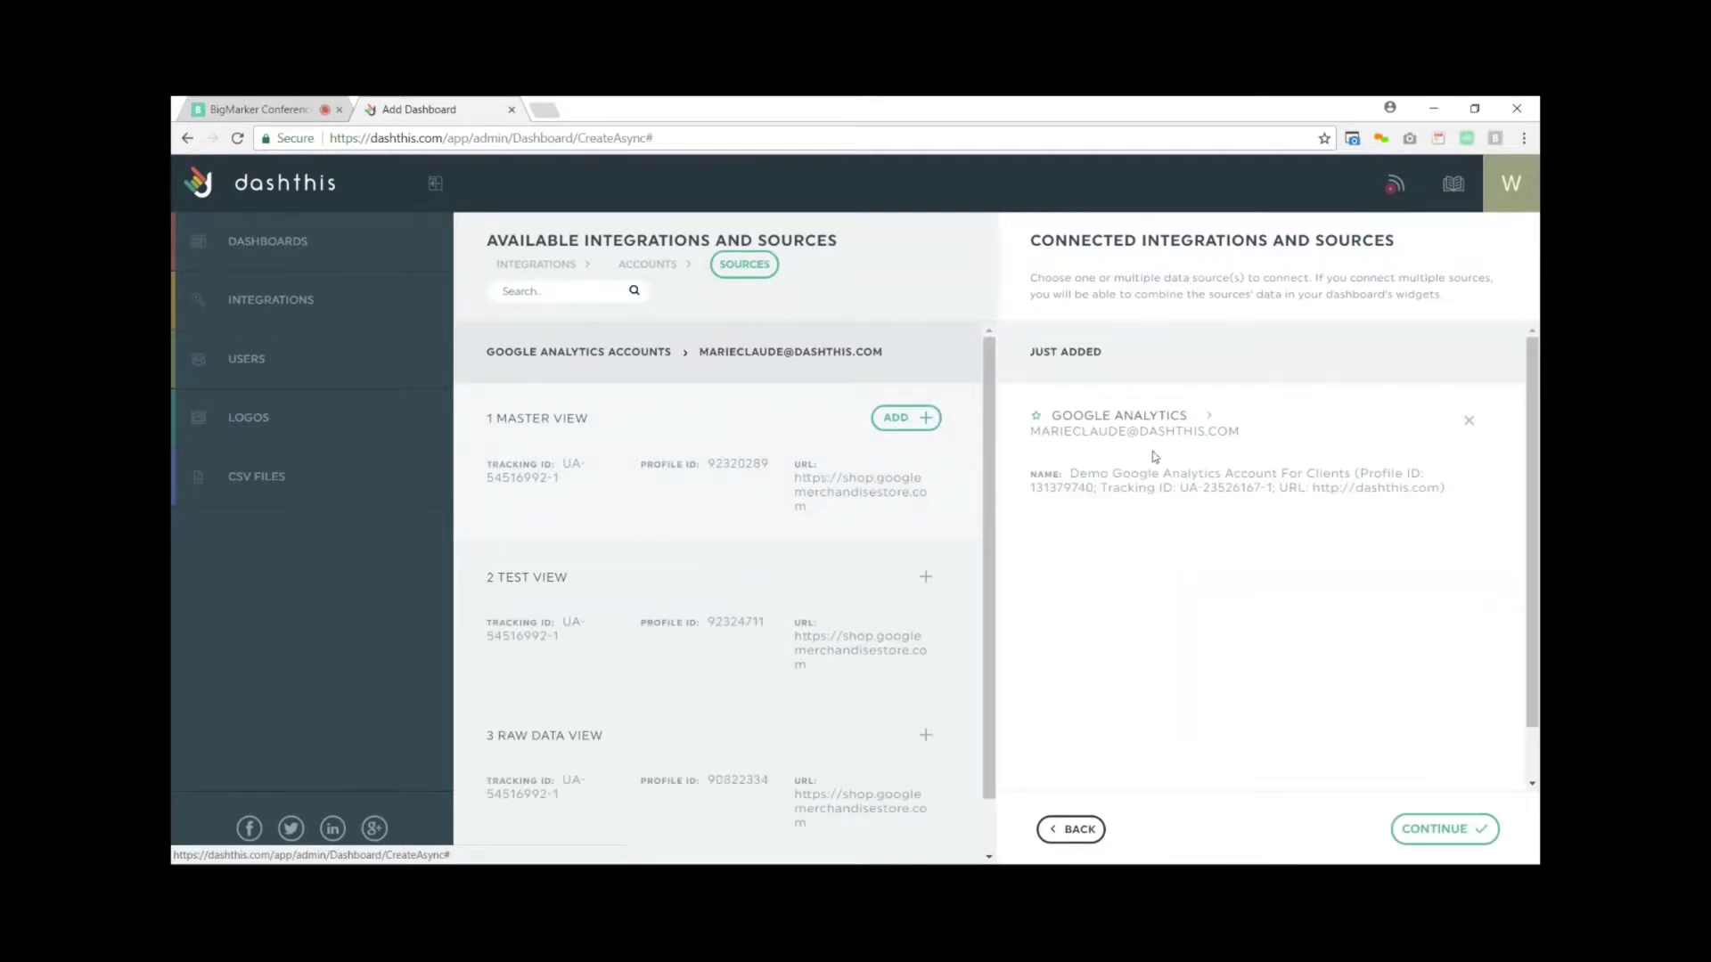
{"action": "mouse_move", "coordinate": [1151, 454]}
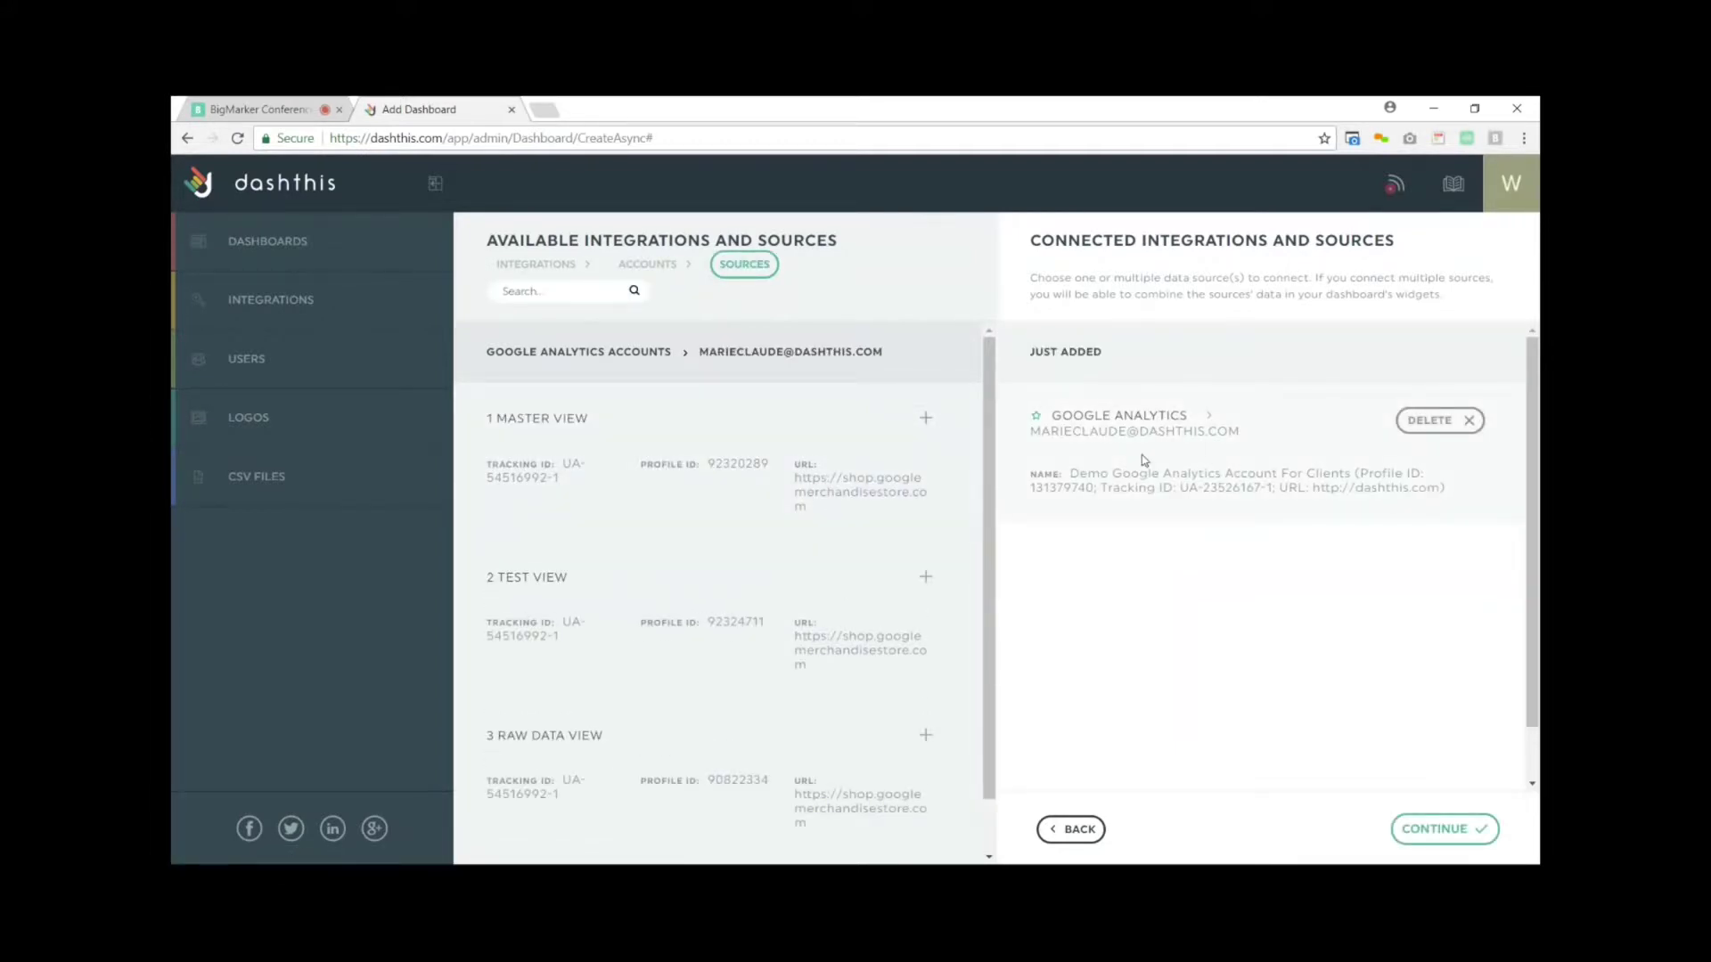
Connect the DashThis source from the Google AdWords account to the dashboard.
{"action": "left_click", "coordinate": [535, 266]}
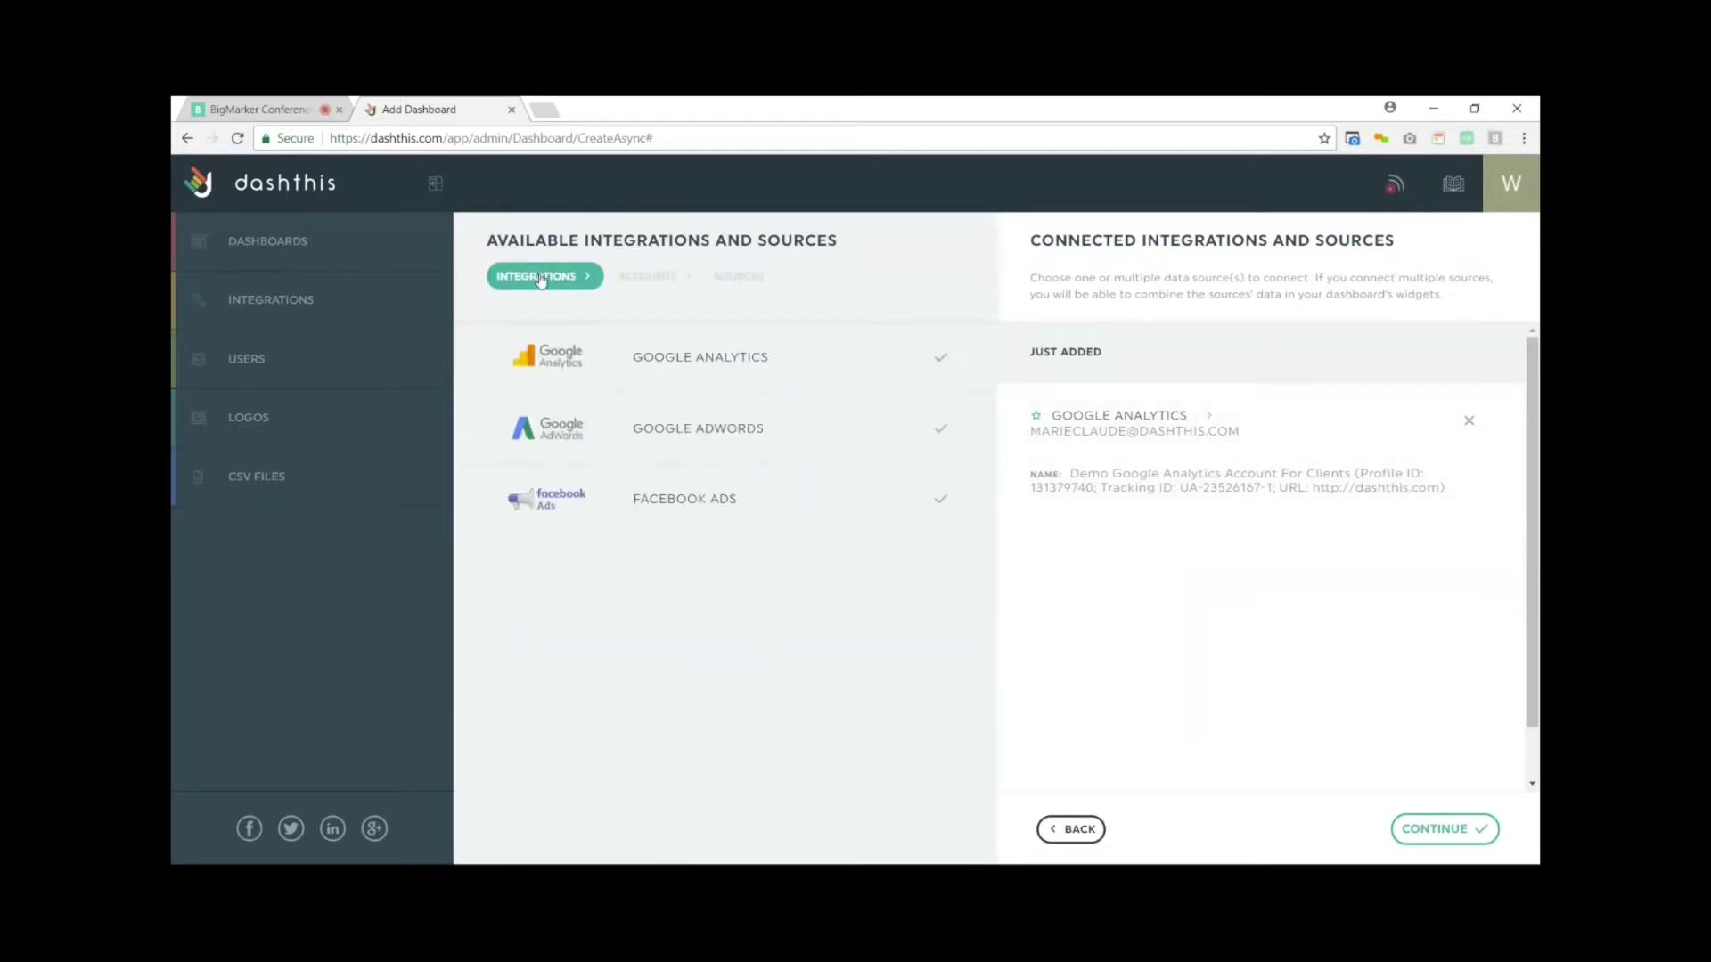
{"action": "left_click", "coordinate": [892, 434]}
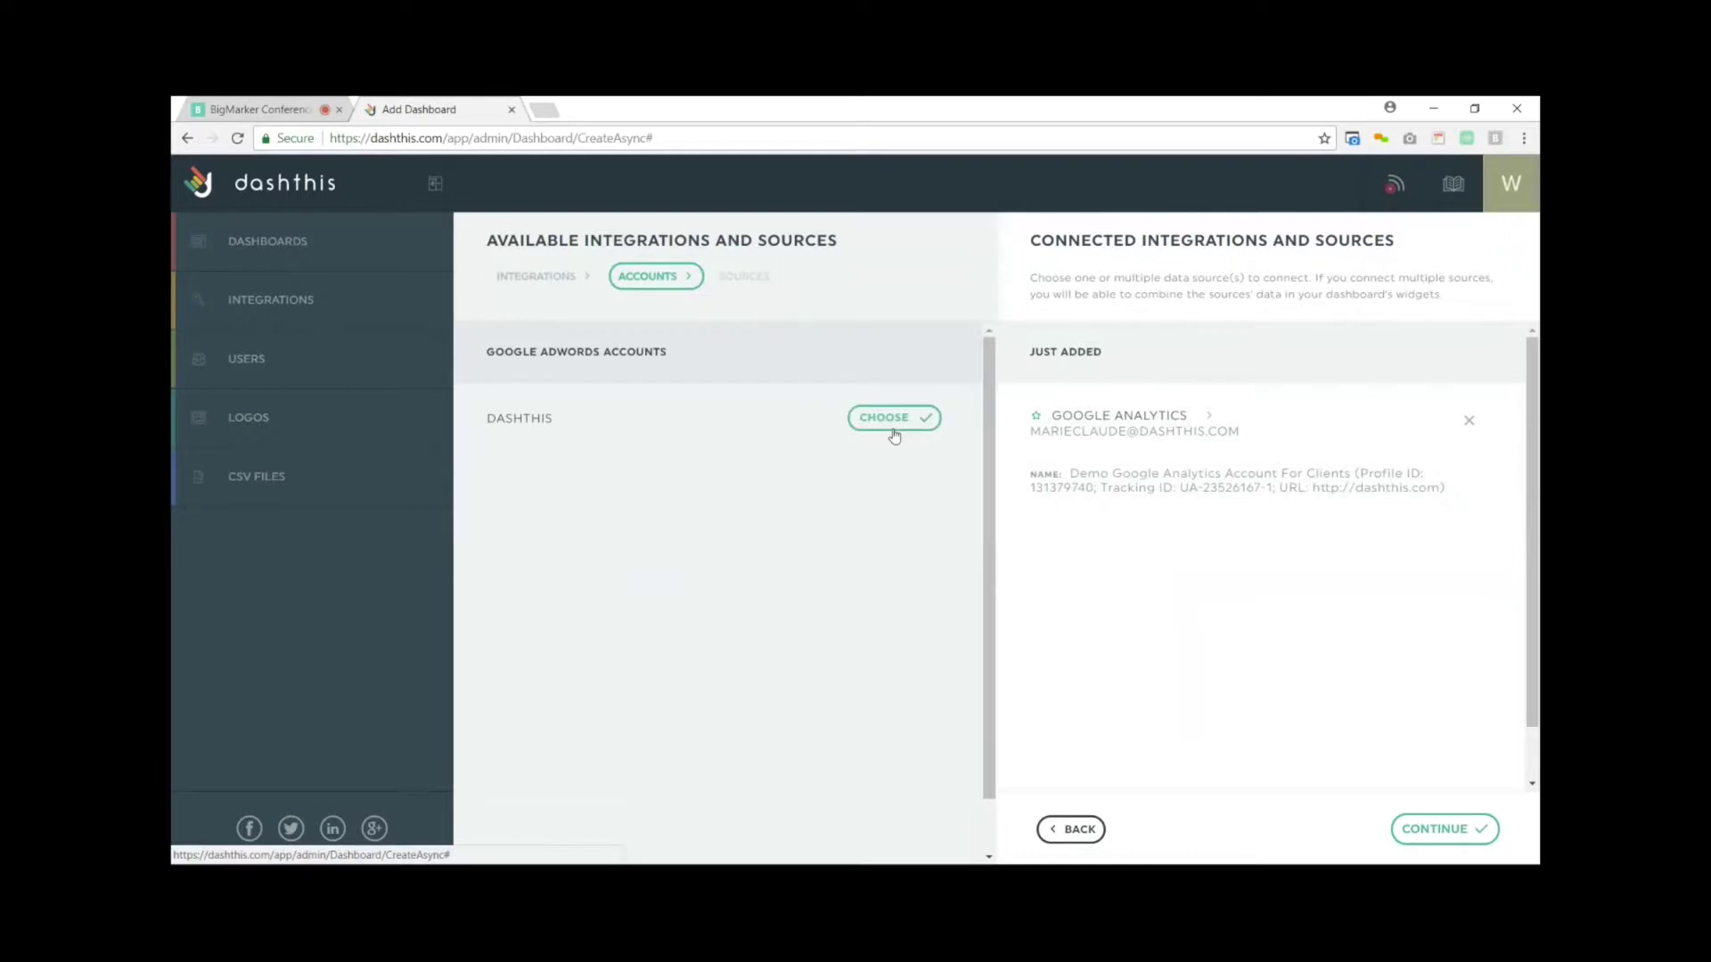
{"action": "left_click", "coordinate": [885, 419]}
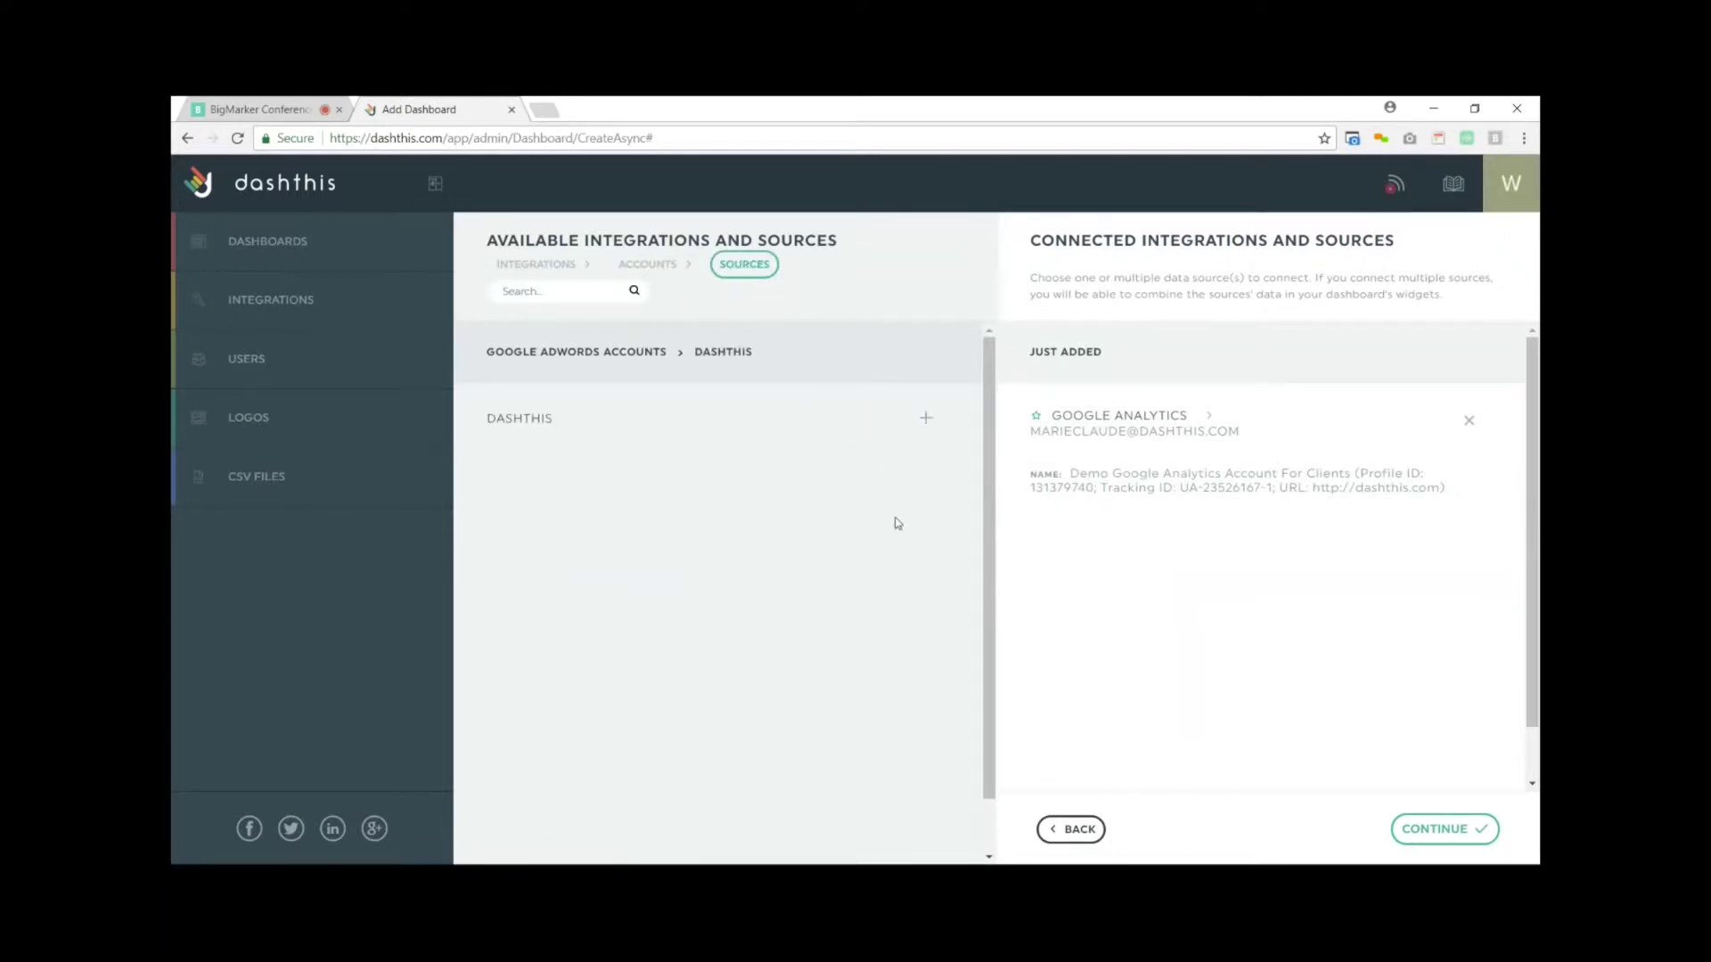
{"action": "left_click", "coordinate": [901, 422]}
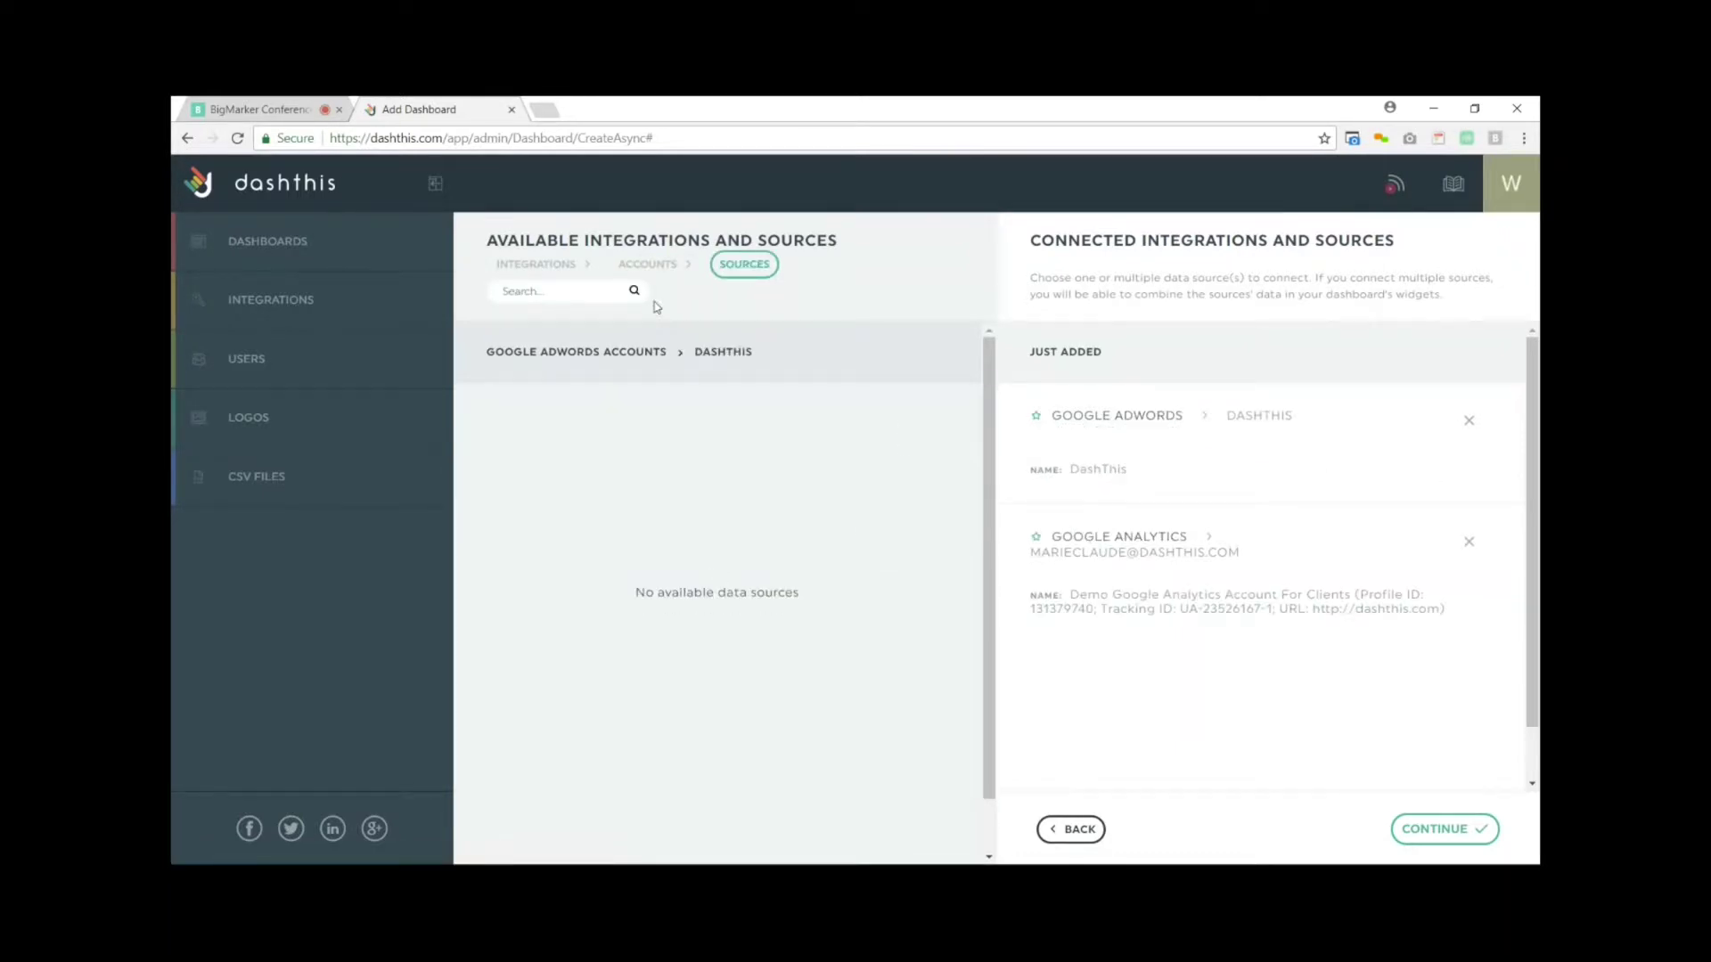
Connect the Facebook Ads source Demo For Clients to the dashboard and proceed to template selection.
{"action": "left_click", "coordinate": [546, 265]}
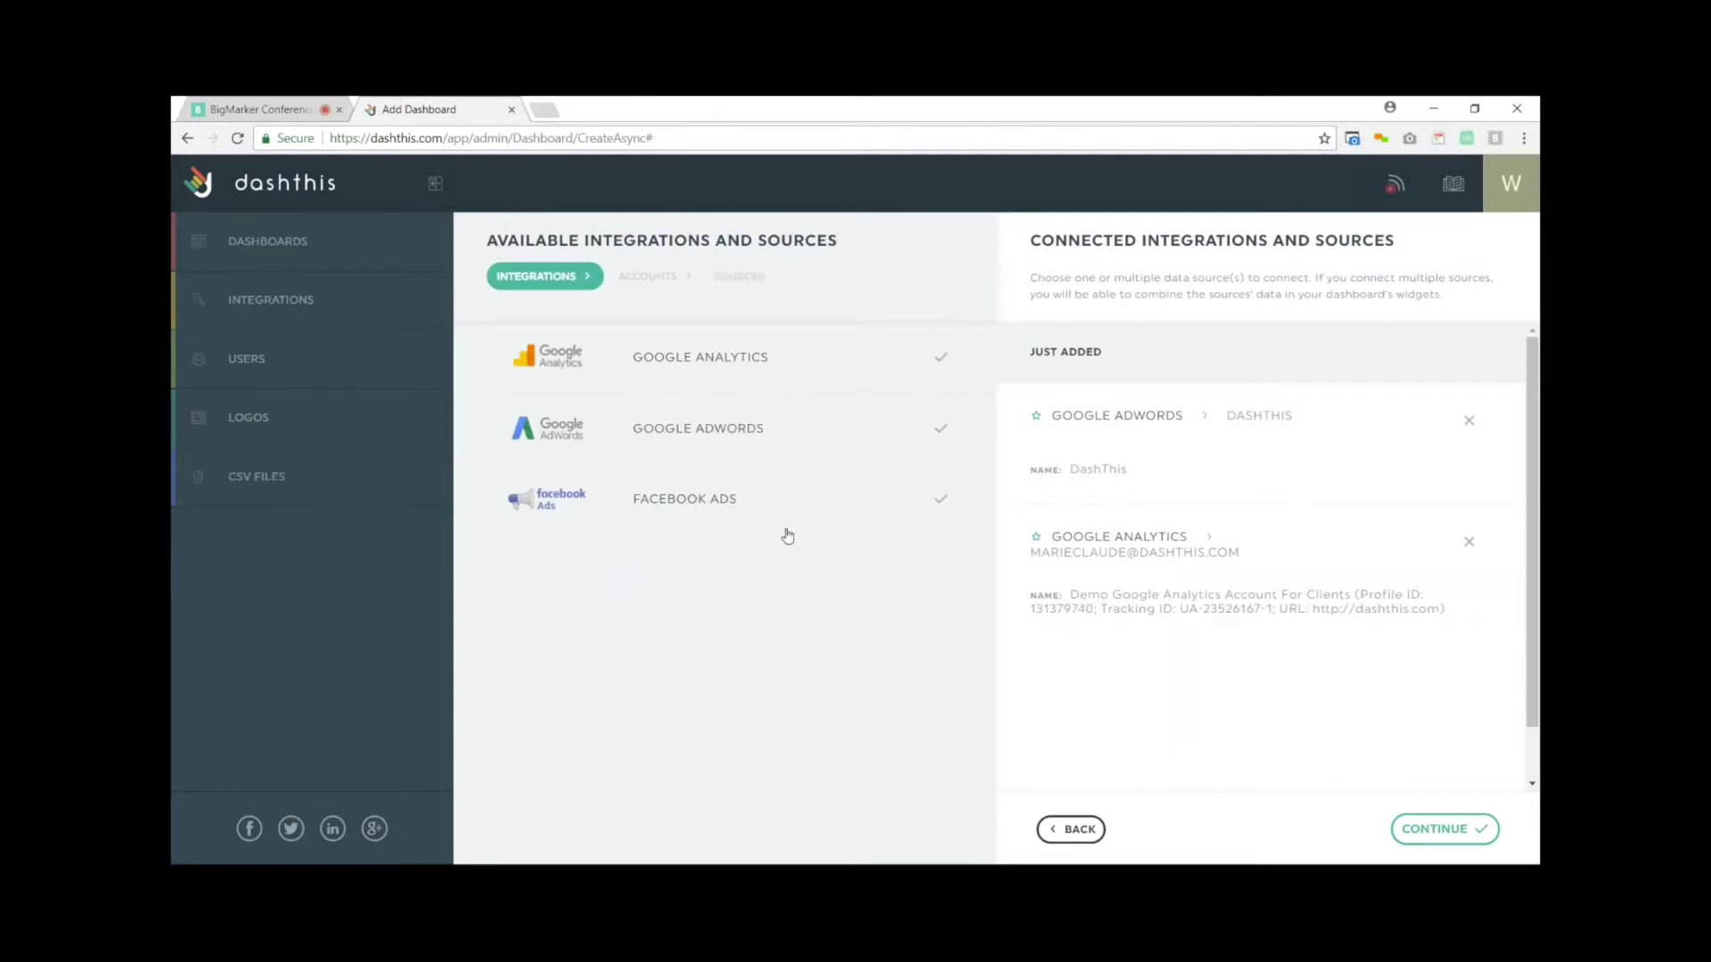
{"action": "left_click", "coordinate": [904, 499]}
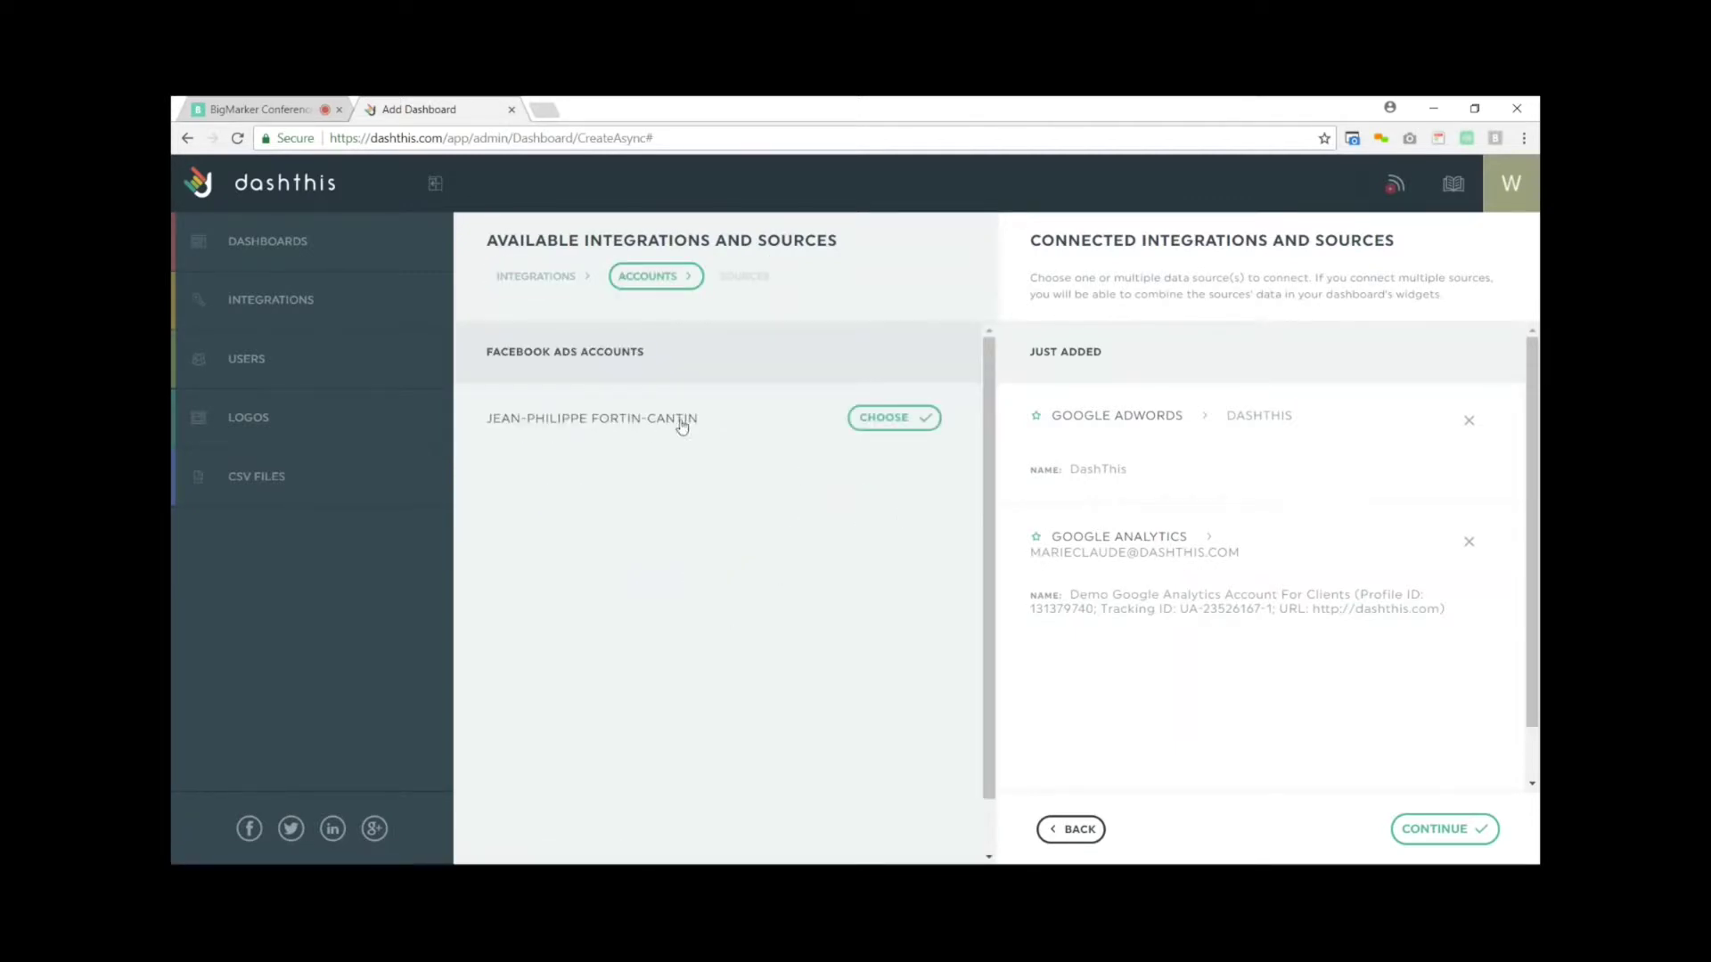
{"action": "left_click", "coordinate": [681, 424]}
{"action": "left_click", "coordinate": [914, 501]}
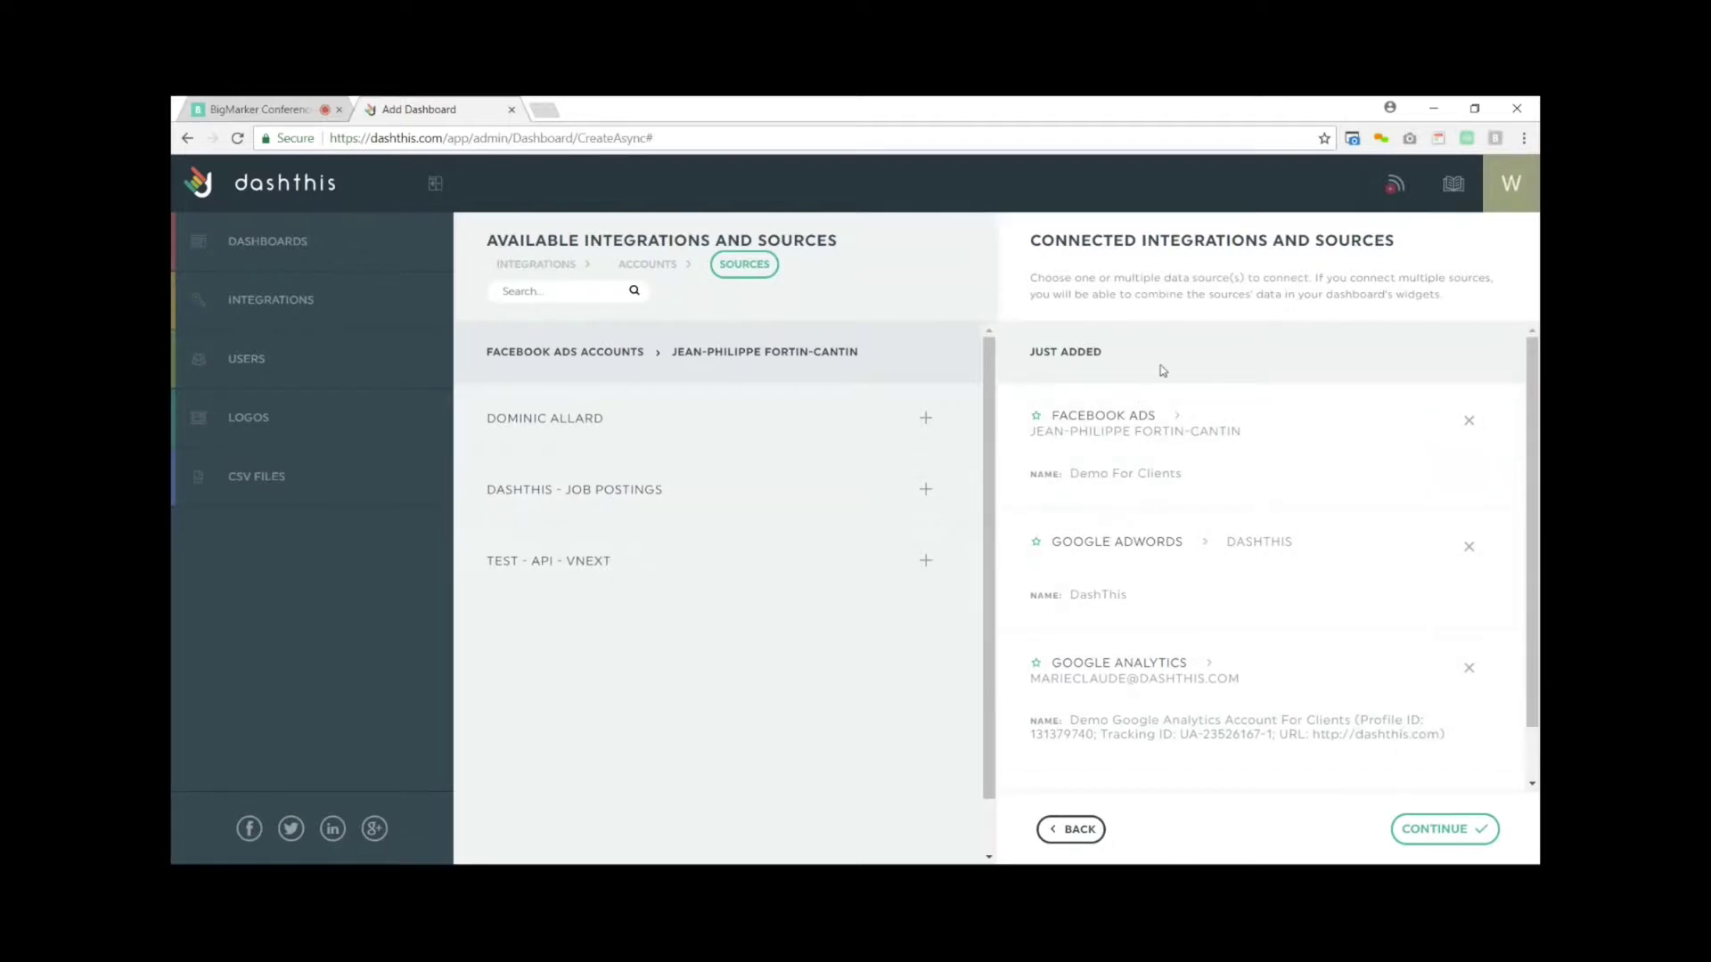
{"action": "left_click", "coordinate": [1425, 839]}
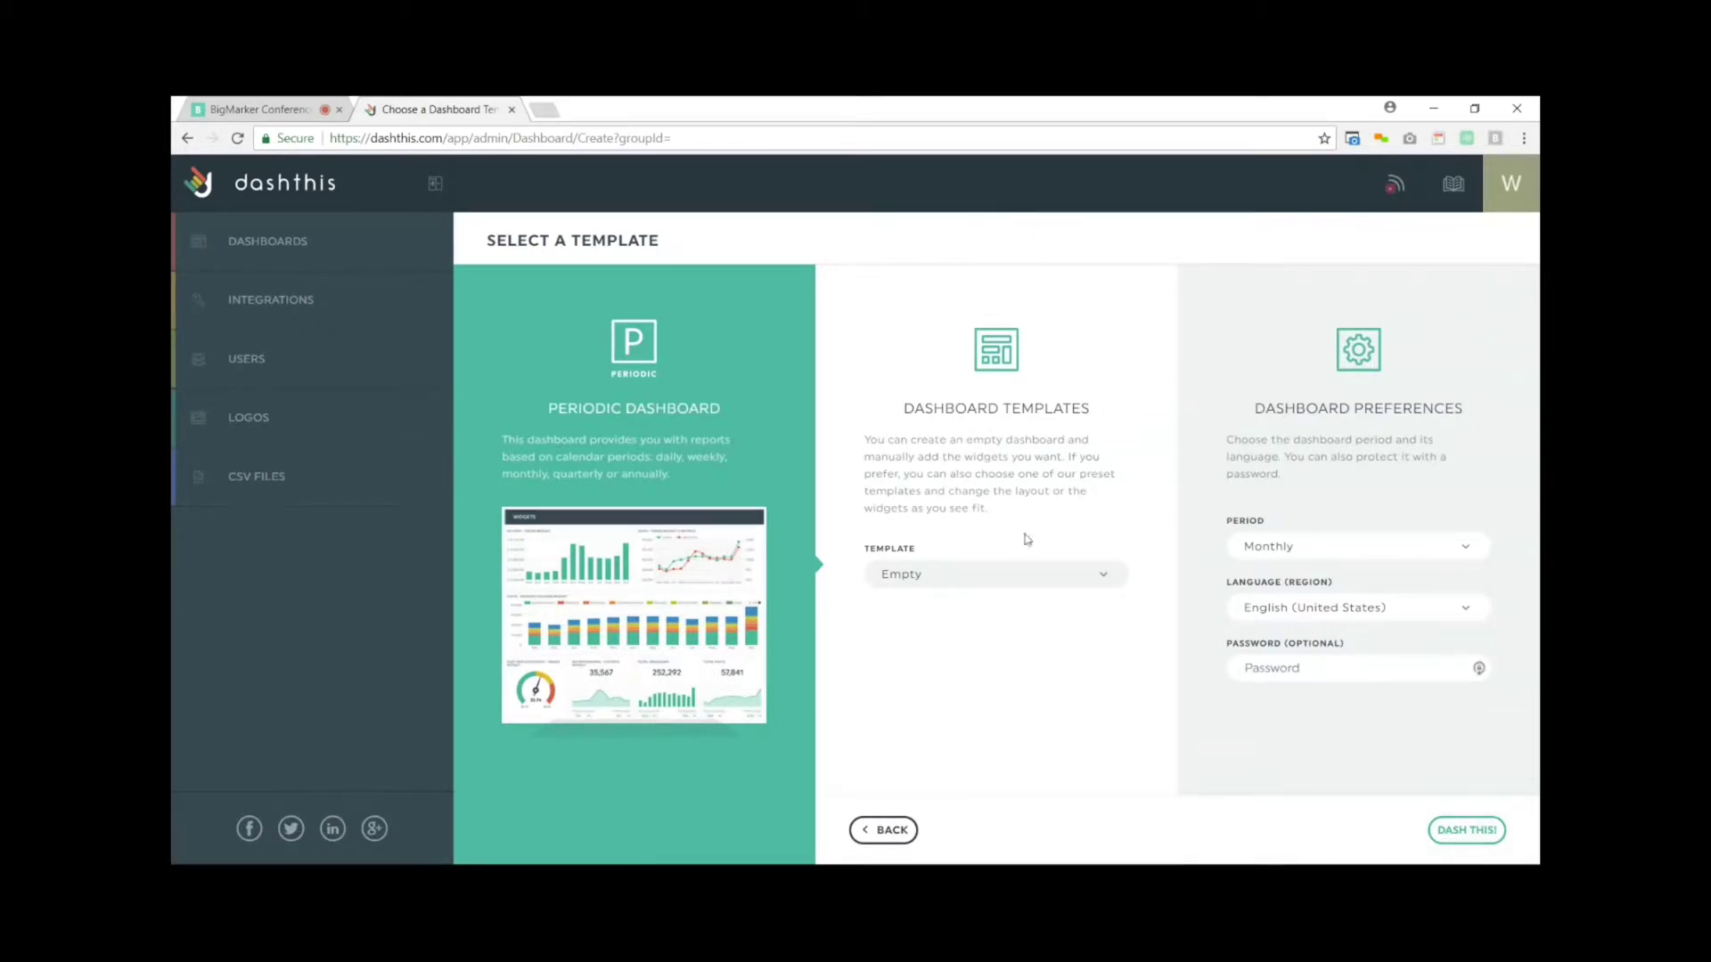
Choose the AdWords PPC Template from the preset templates and review the widgets it includes.
{"action": "left_click", "coordinate": [976, 587]}
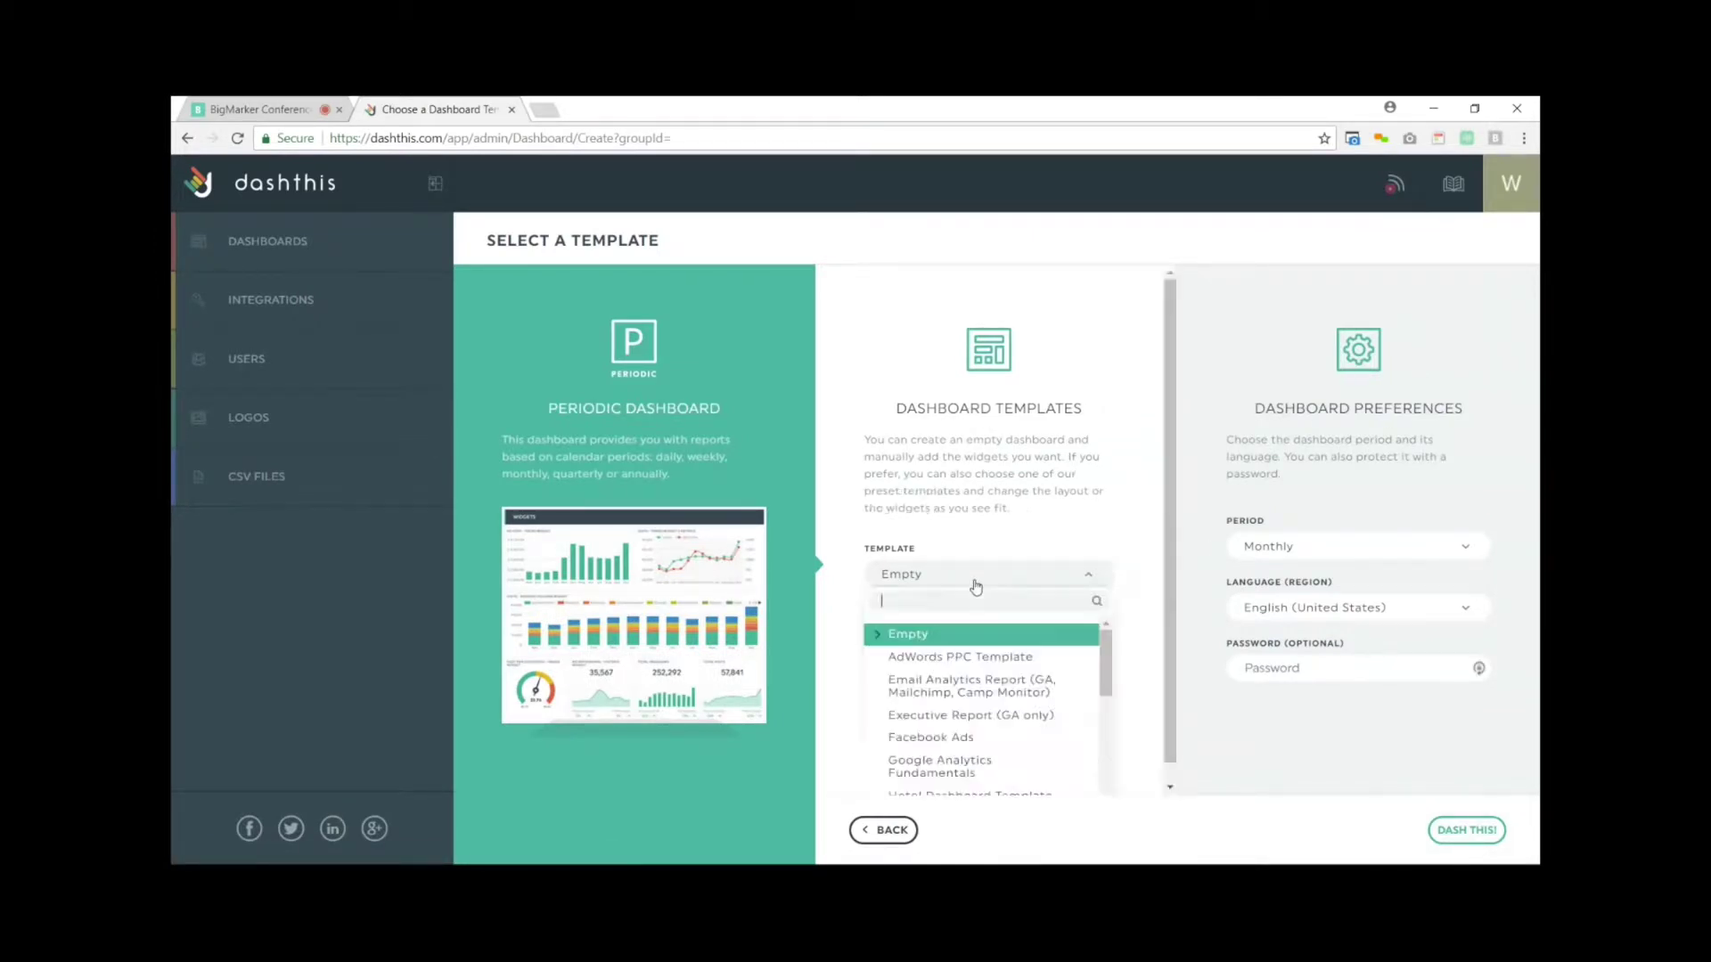
{"action": "scroll", "coordinate": [1173, 496], "scroll_direction": "down", "scroll_amount": 1}
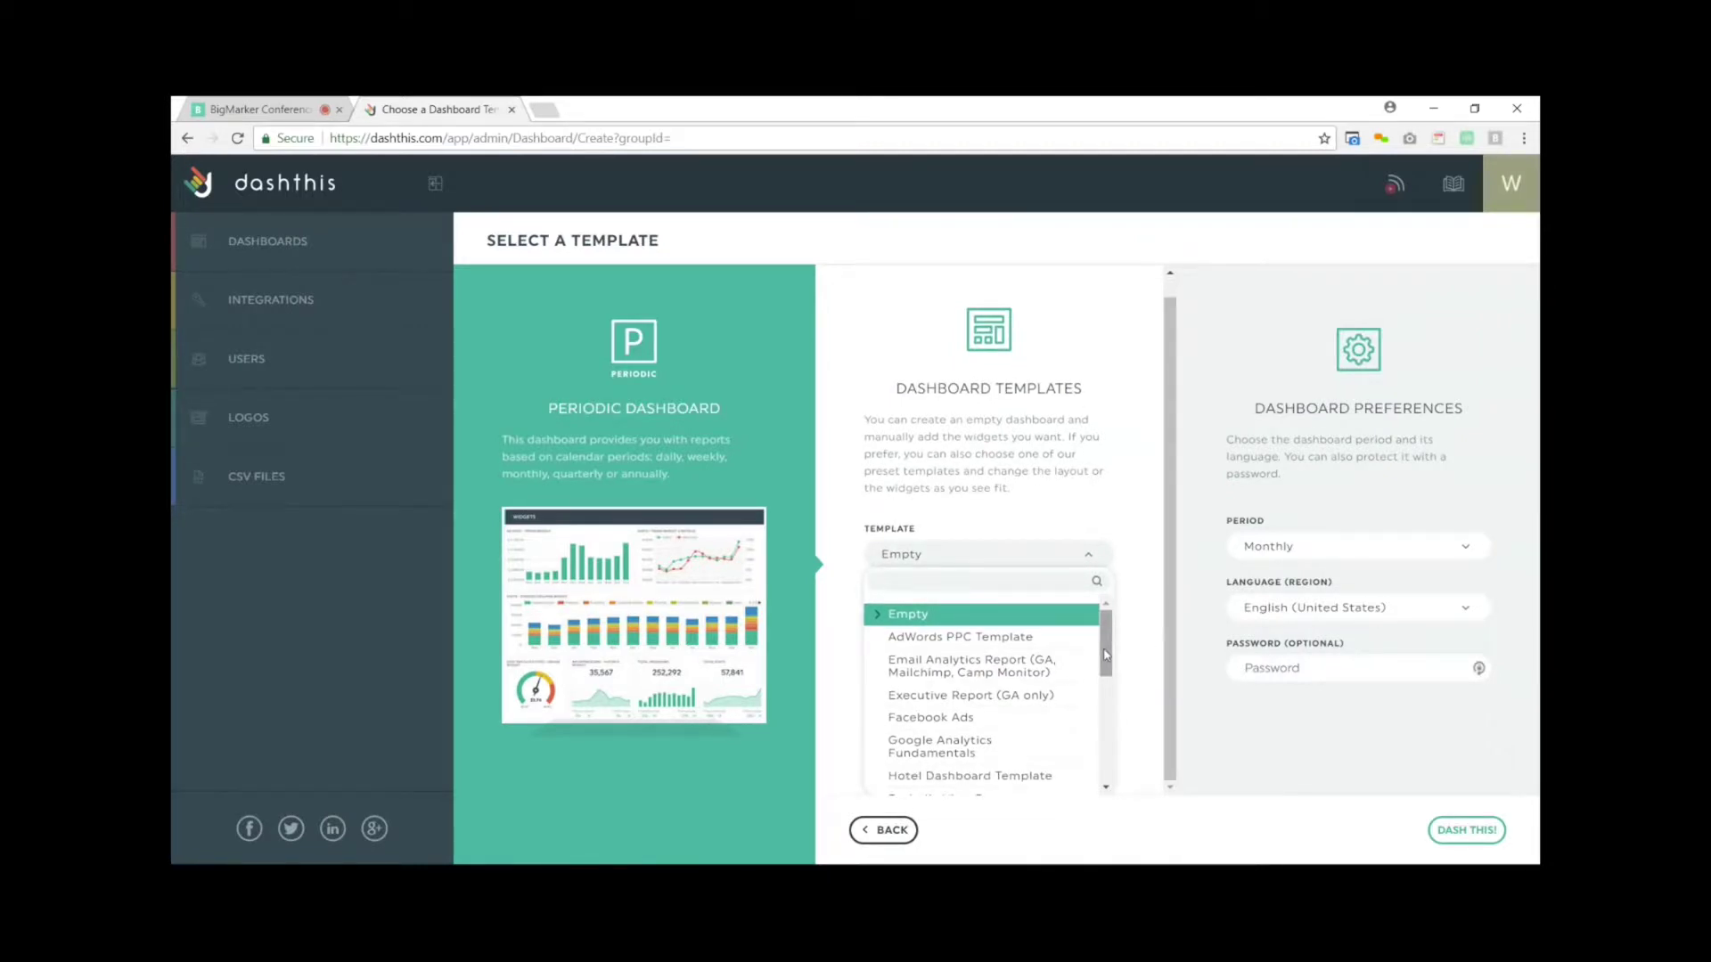
{"action": "left_click_drag", "start_coordinate": [1106, 641], "coordinate": [1103, 758]}
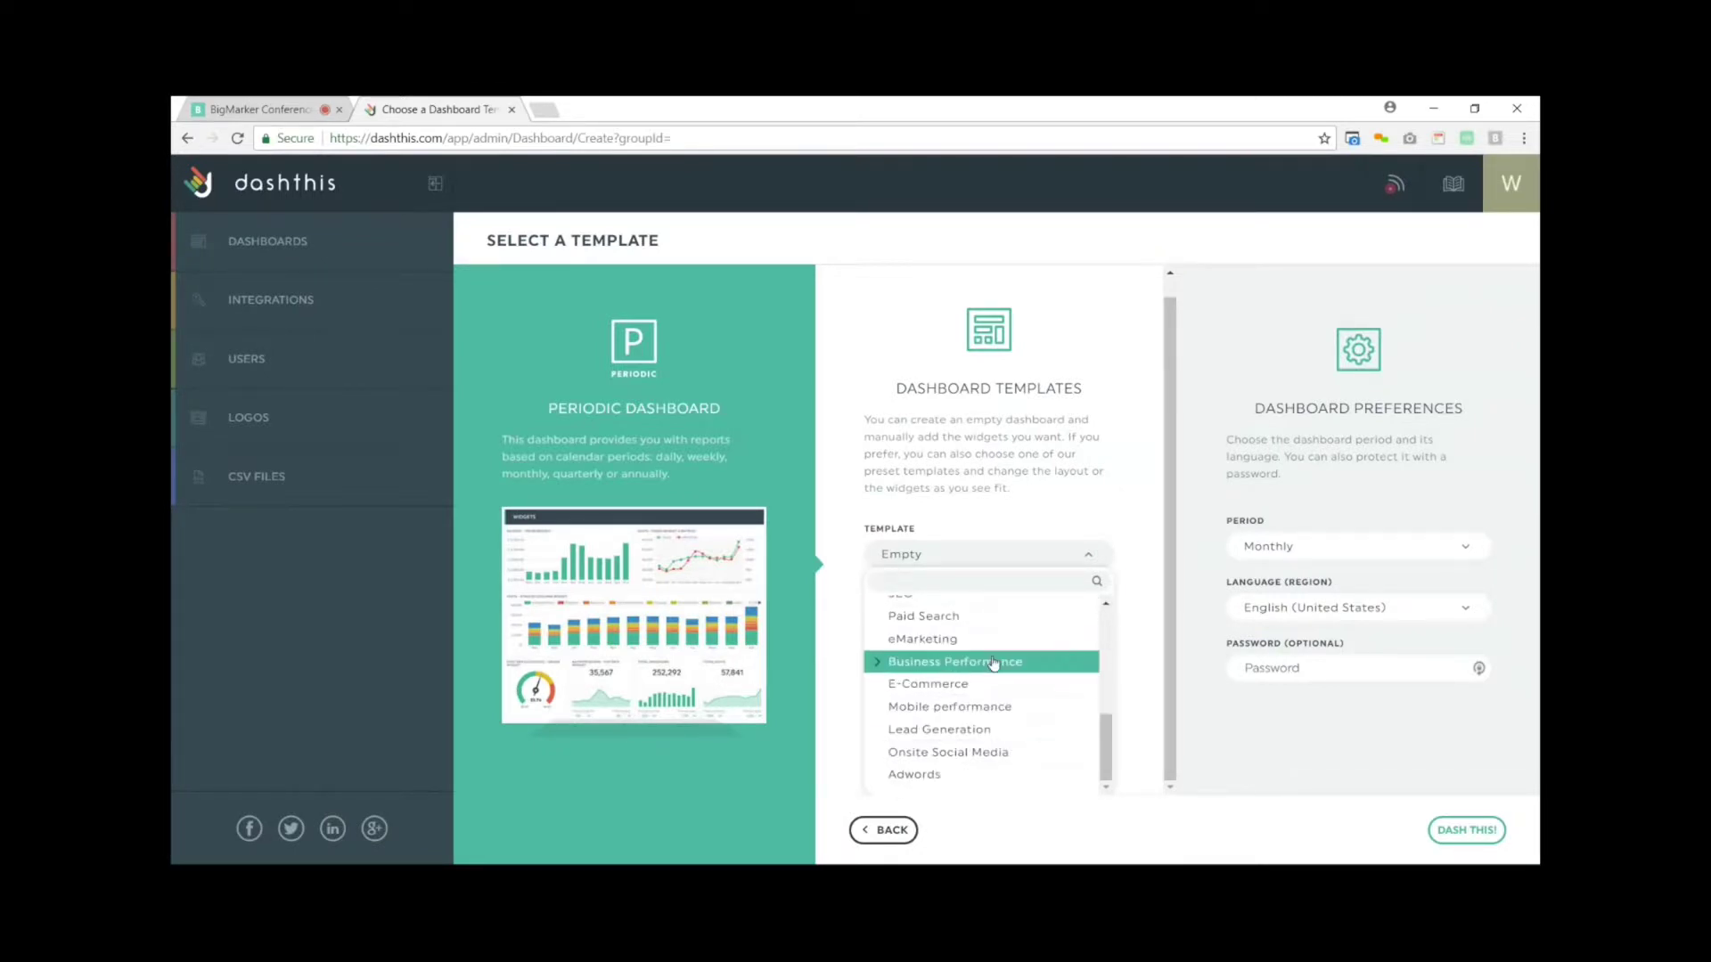
{"action": "scroll", "coordinate": [974, 688], "scroll_direction": "up", "scroll_amount": 5}
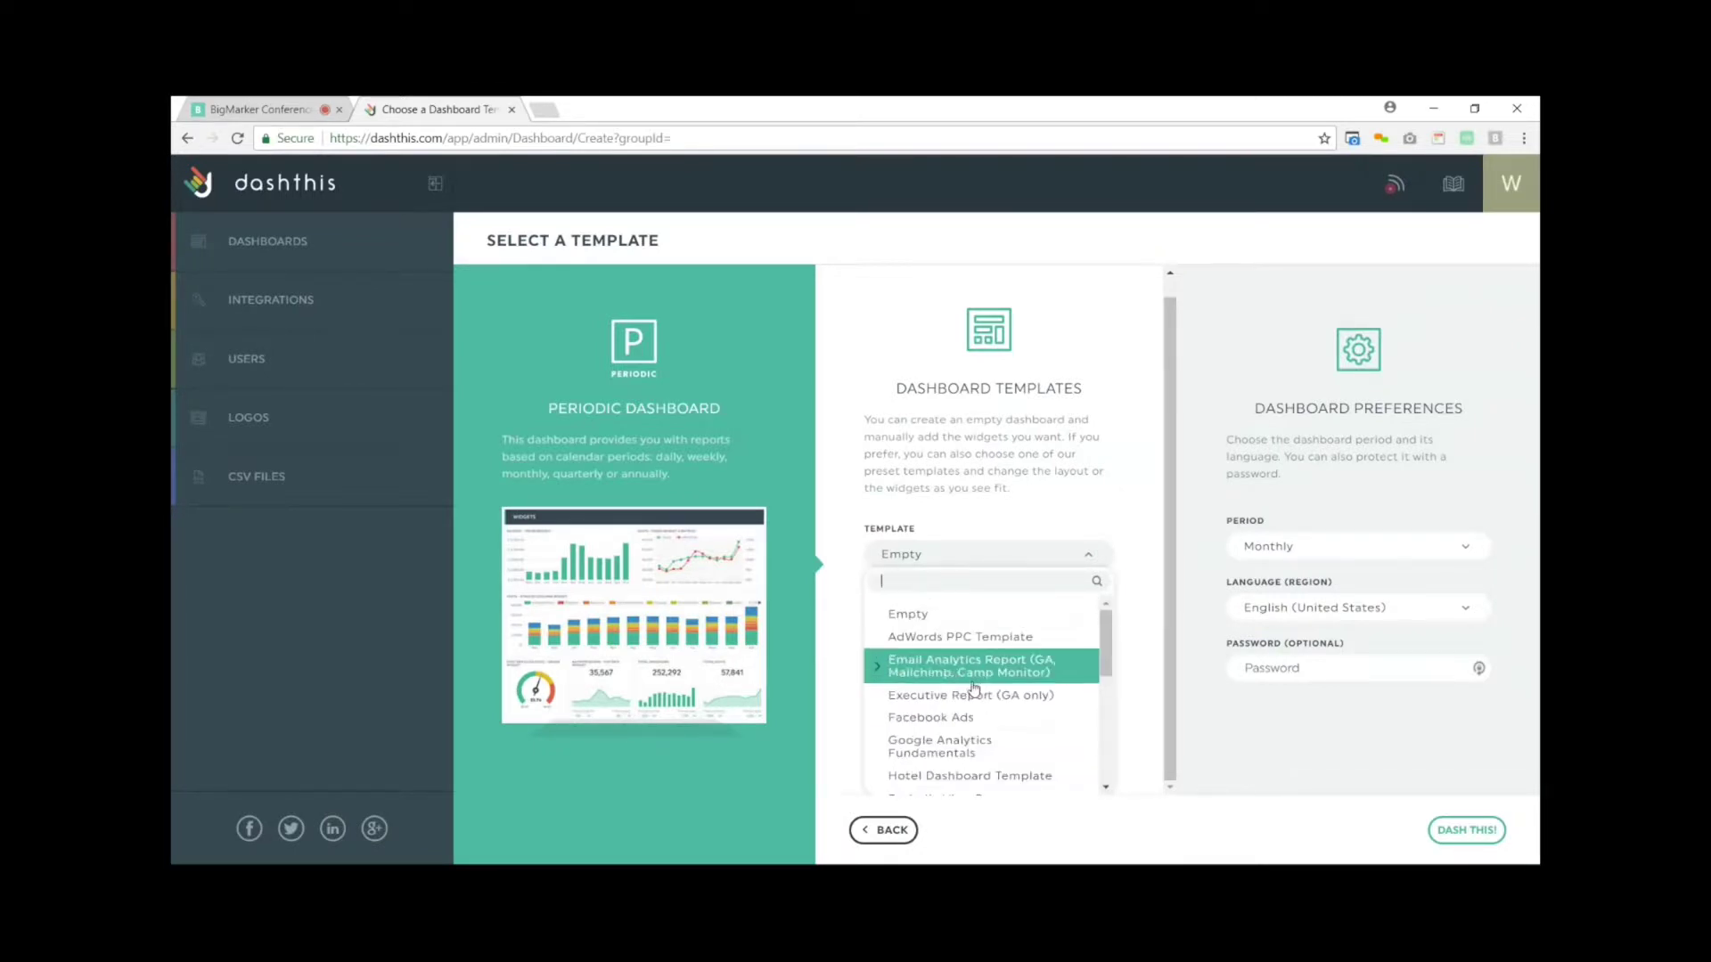
{"action": "left_click", "coordinate": [994, 641]}
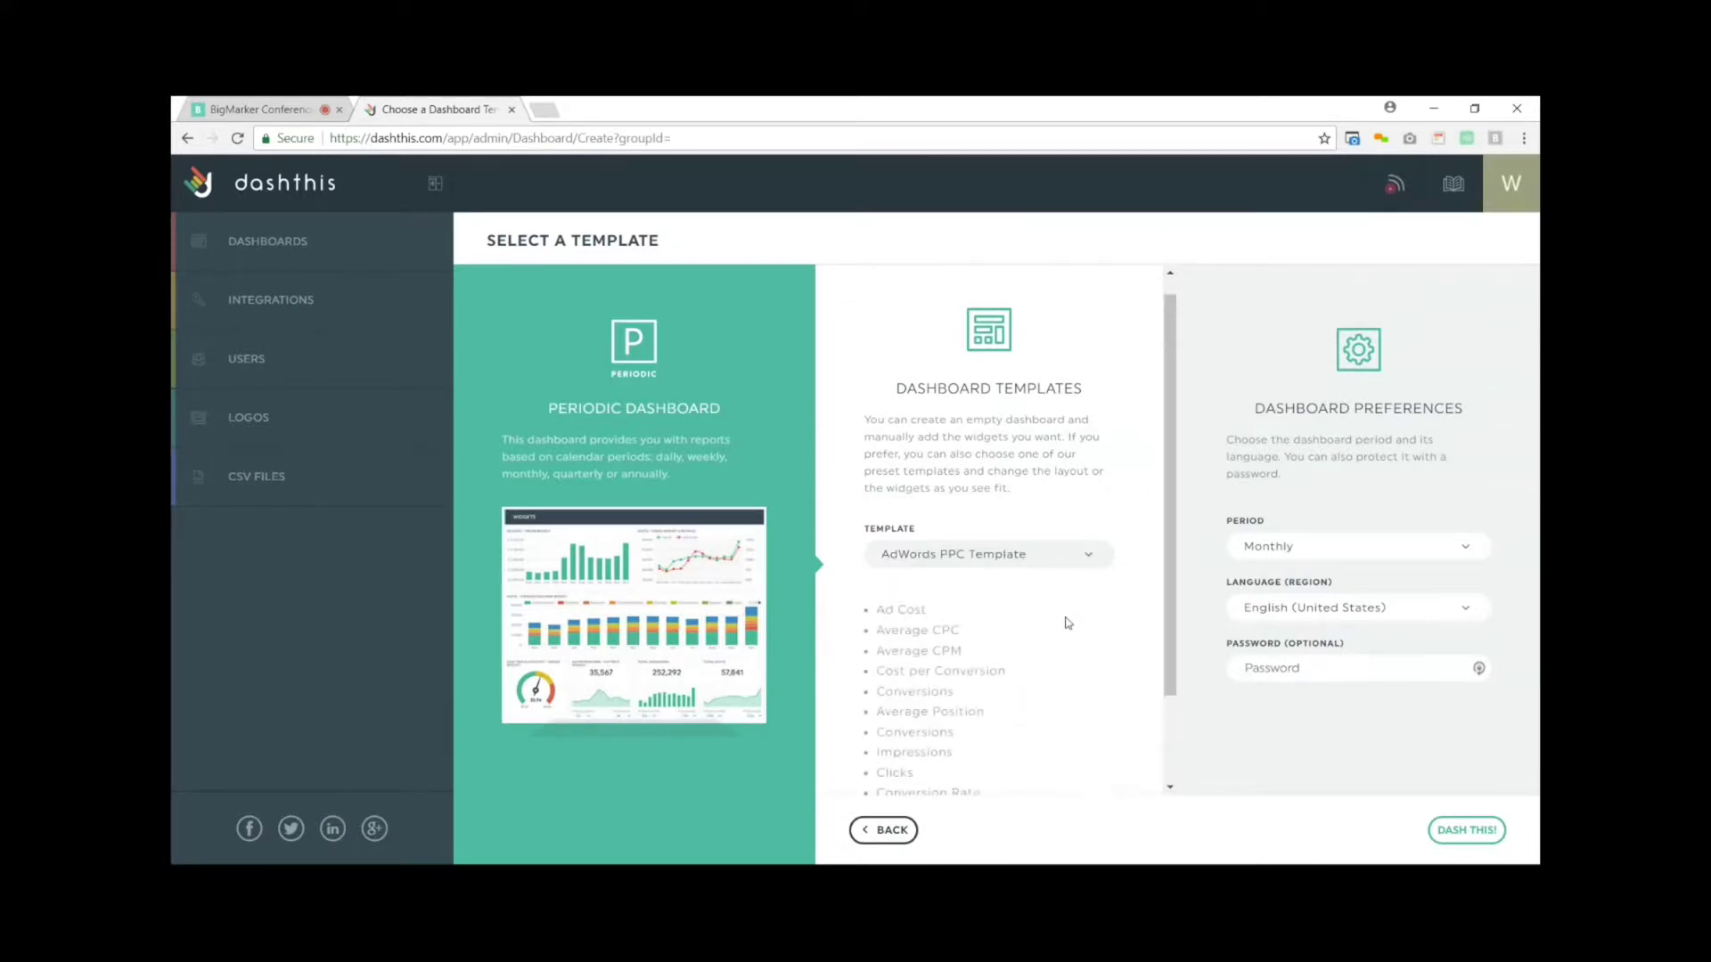
{"action": "left_click_drag", "start_coordinate": [1168, 570], "coordinate": [1165, 681]}
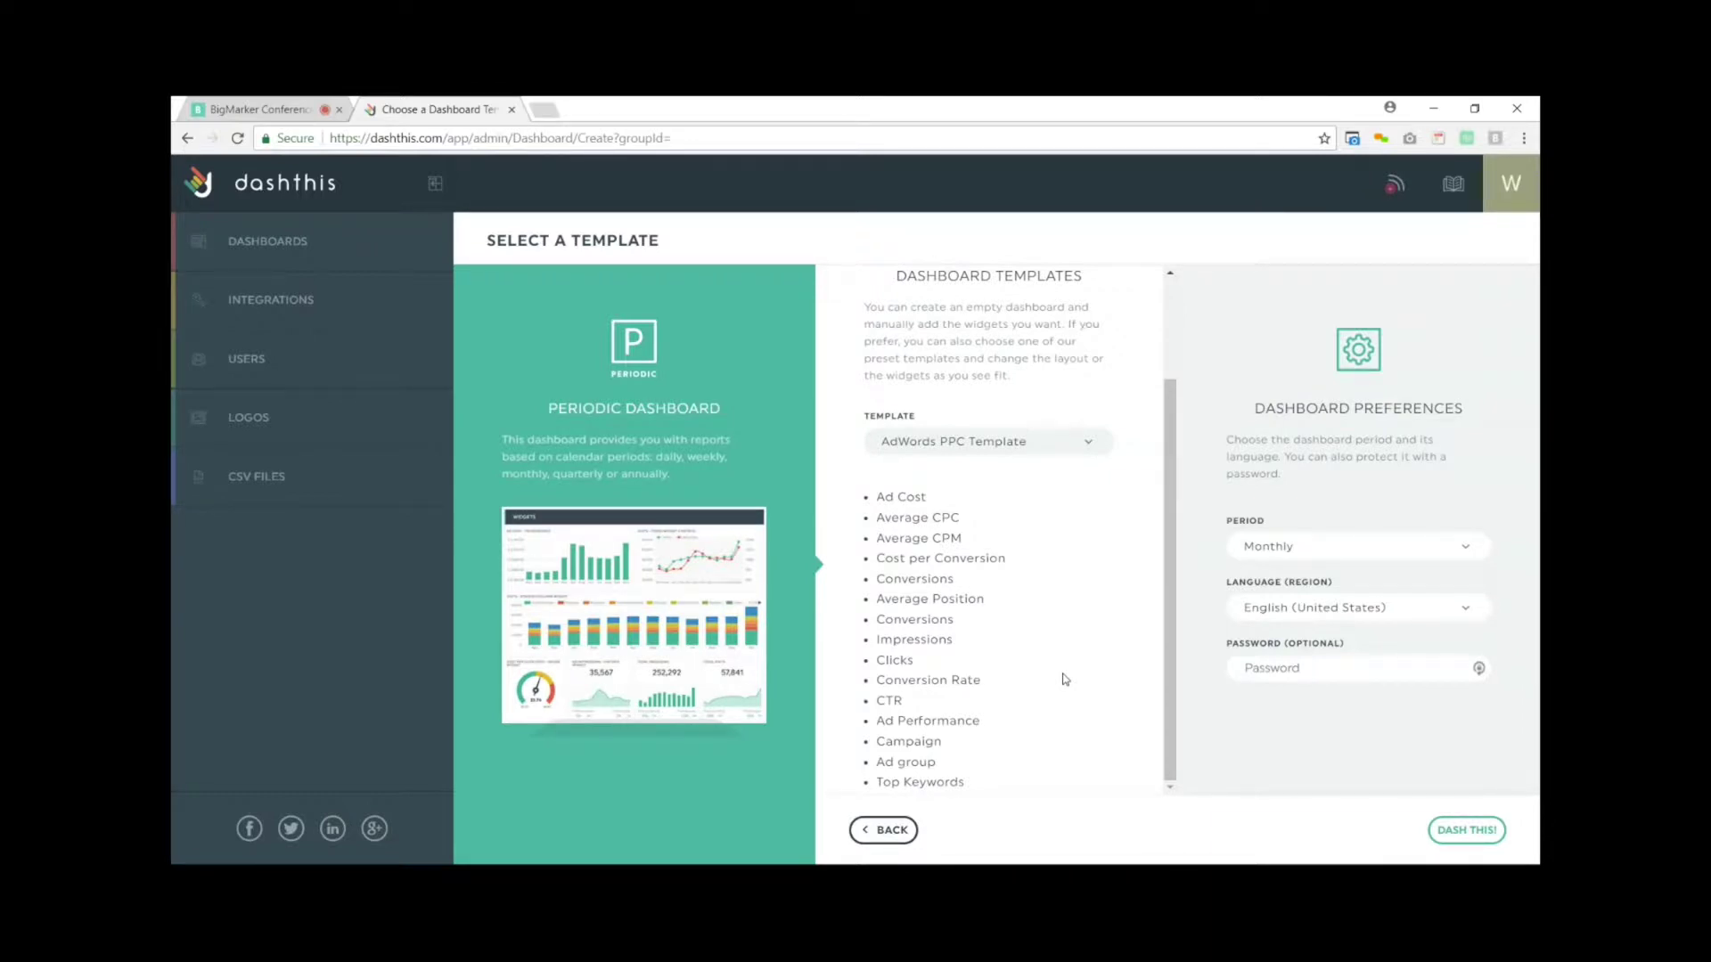
Browse the other preset templates and set the dashboard template to Empty.
{"action": "left_click", "coordinate": [991, 446]}
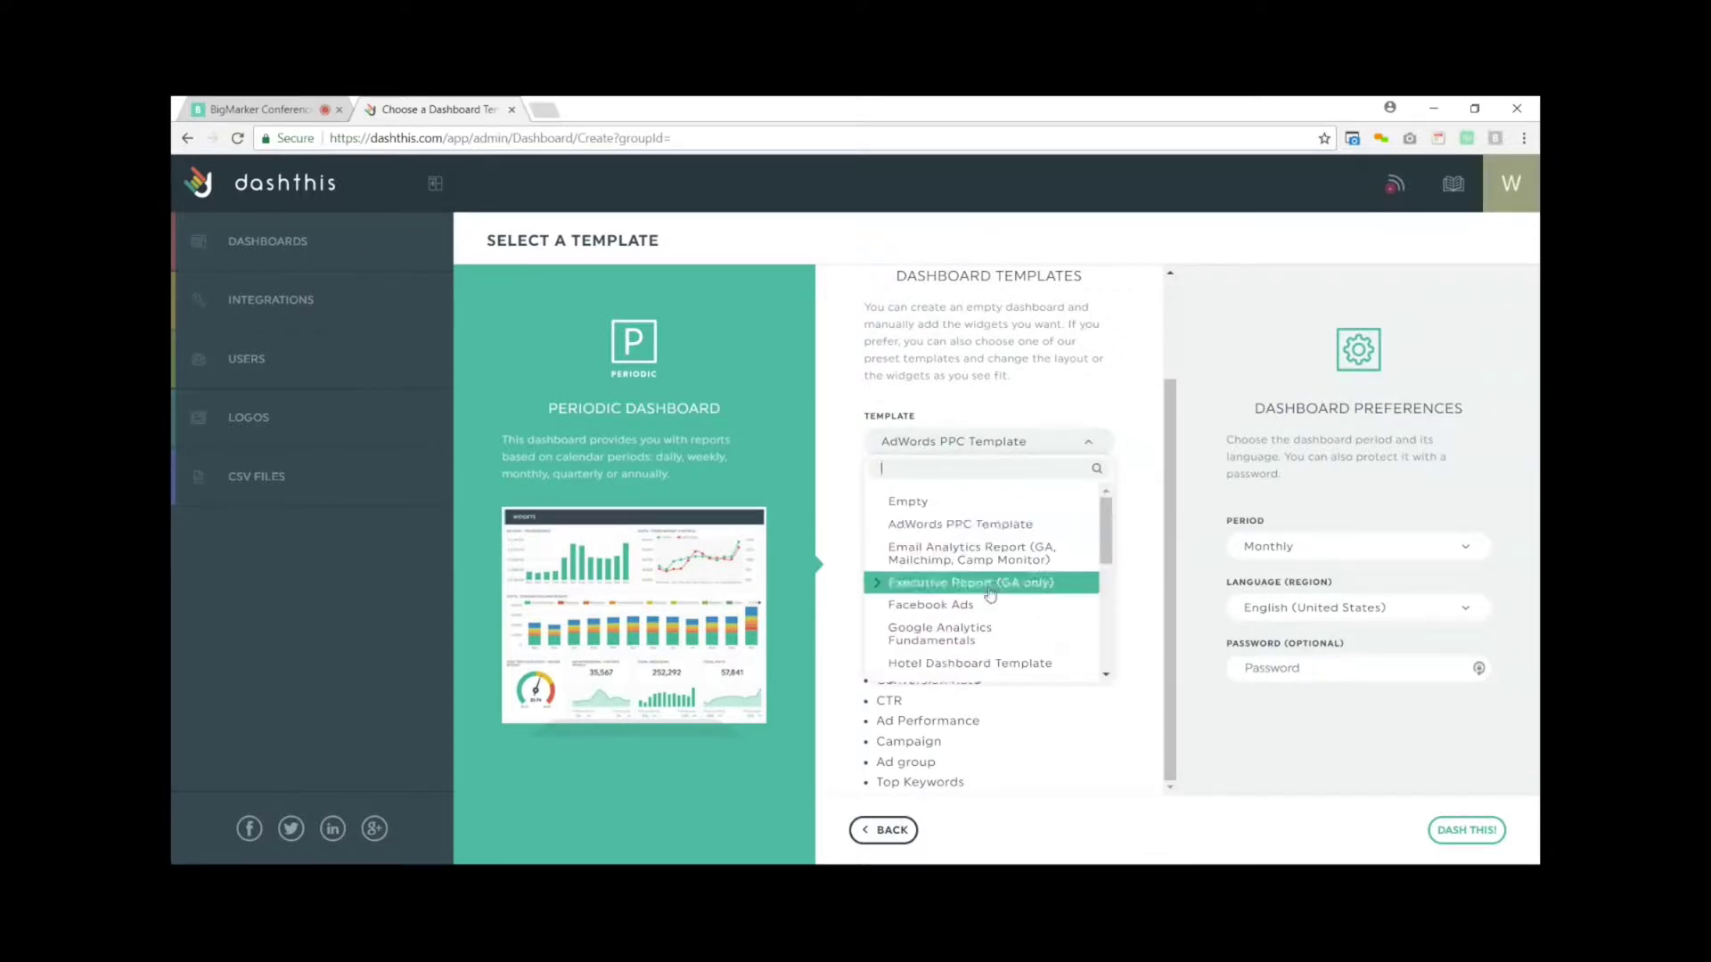
{"action": "scroll", "coordinate": [985, 624], "scroll_direction": "down", "scroll_amount": 2}
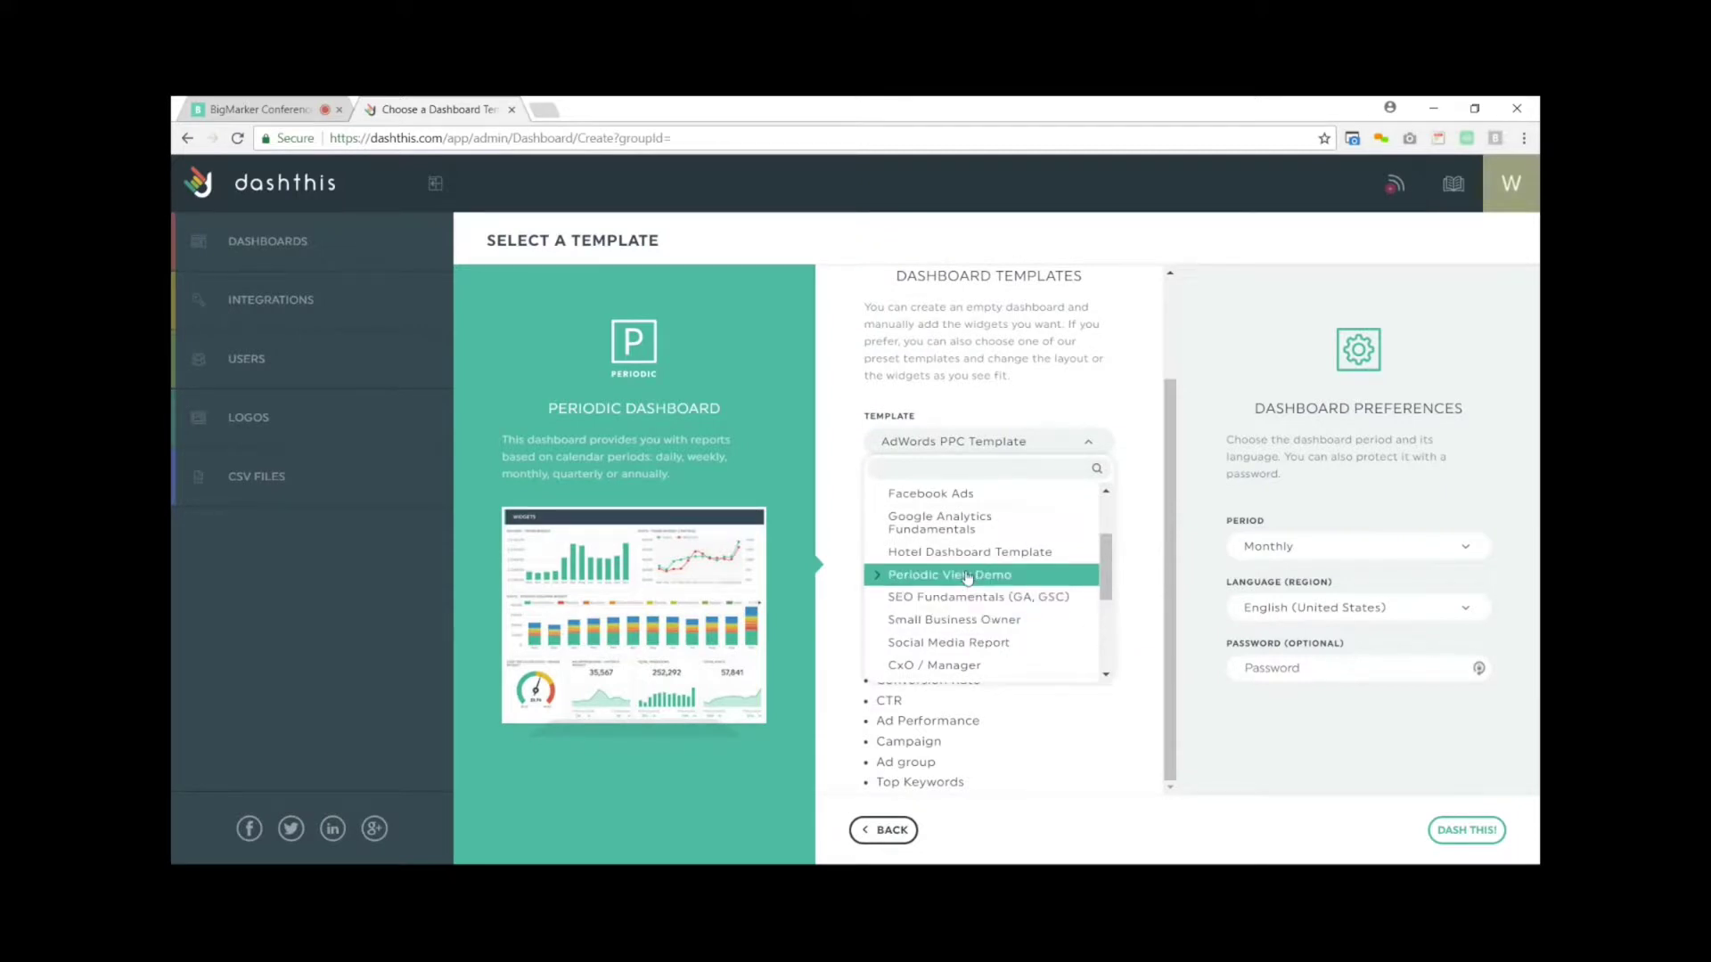
{"action": "scroll", "coordinate": [1025, 544], "scroll_direction": "up", "scroll_amount": 3}
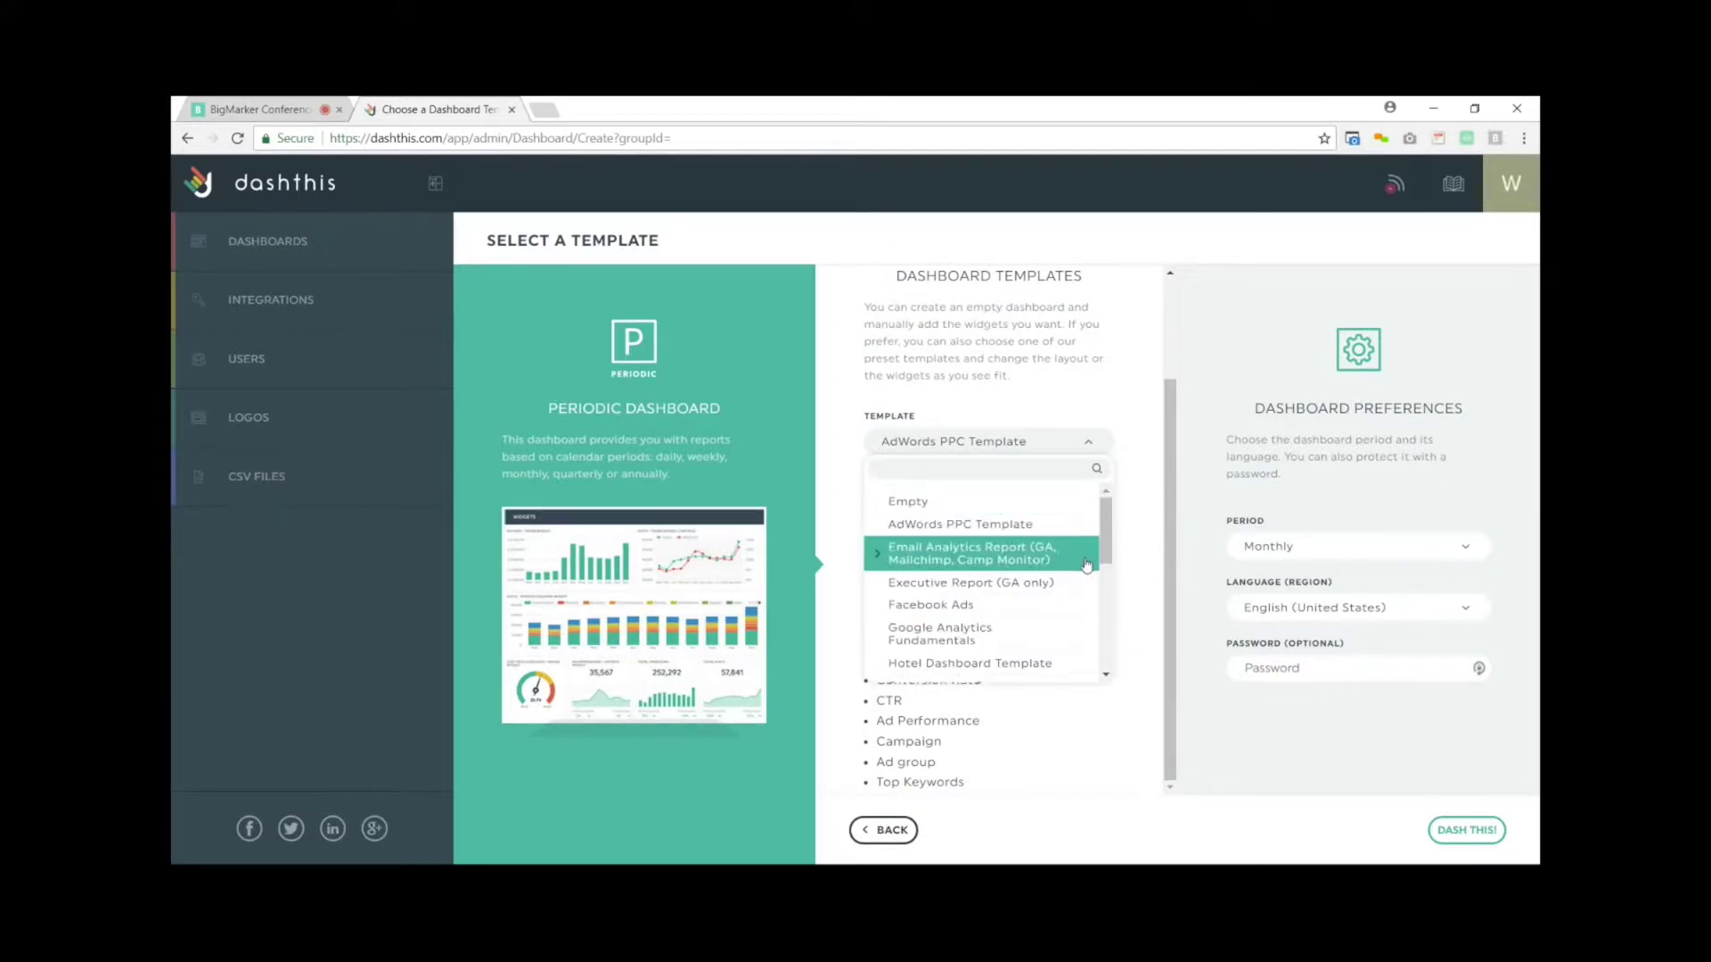
{"action": "left_click", "coordinate": [1128, 509]}
{"action": "left_click", "coordinate": [1038, 445]}
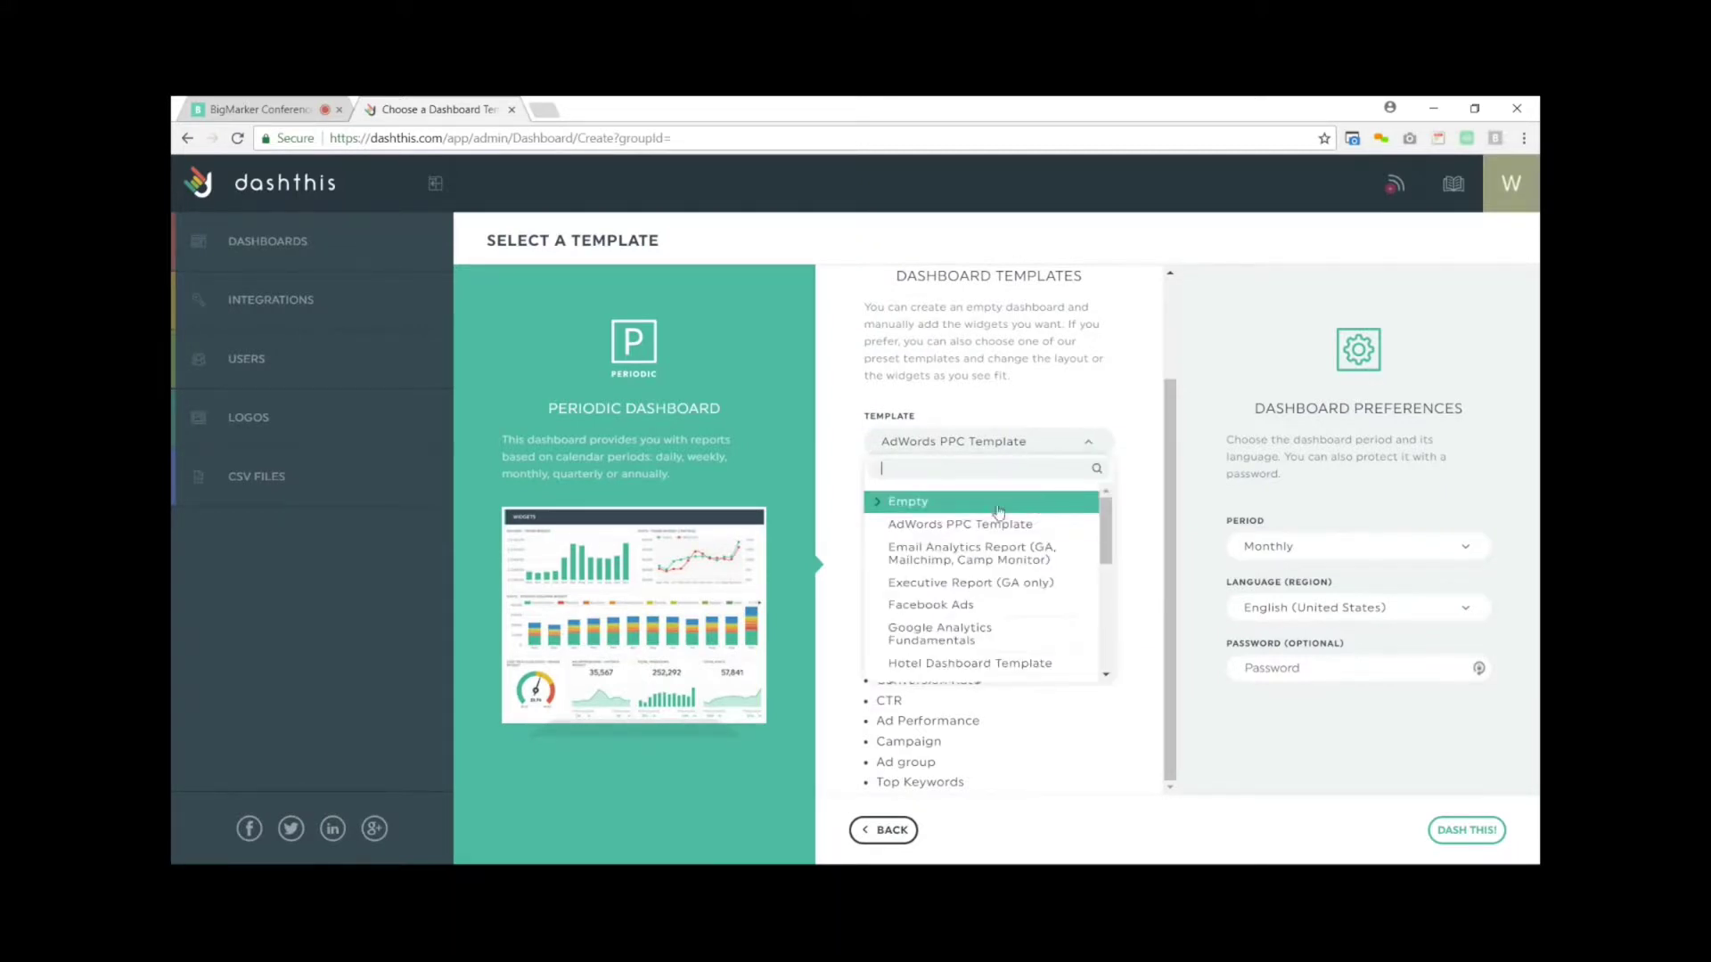
{"action": "left_click", "coordinate": [923, 506]}
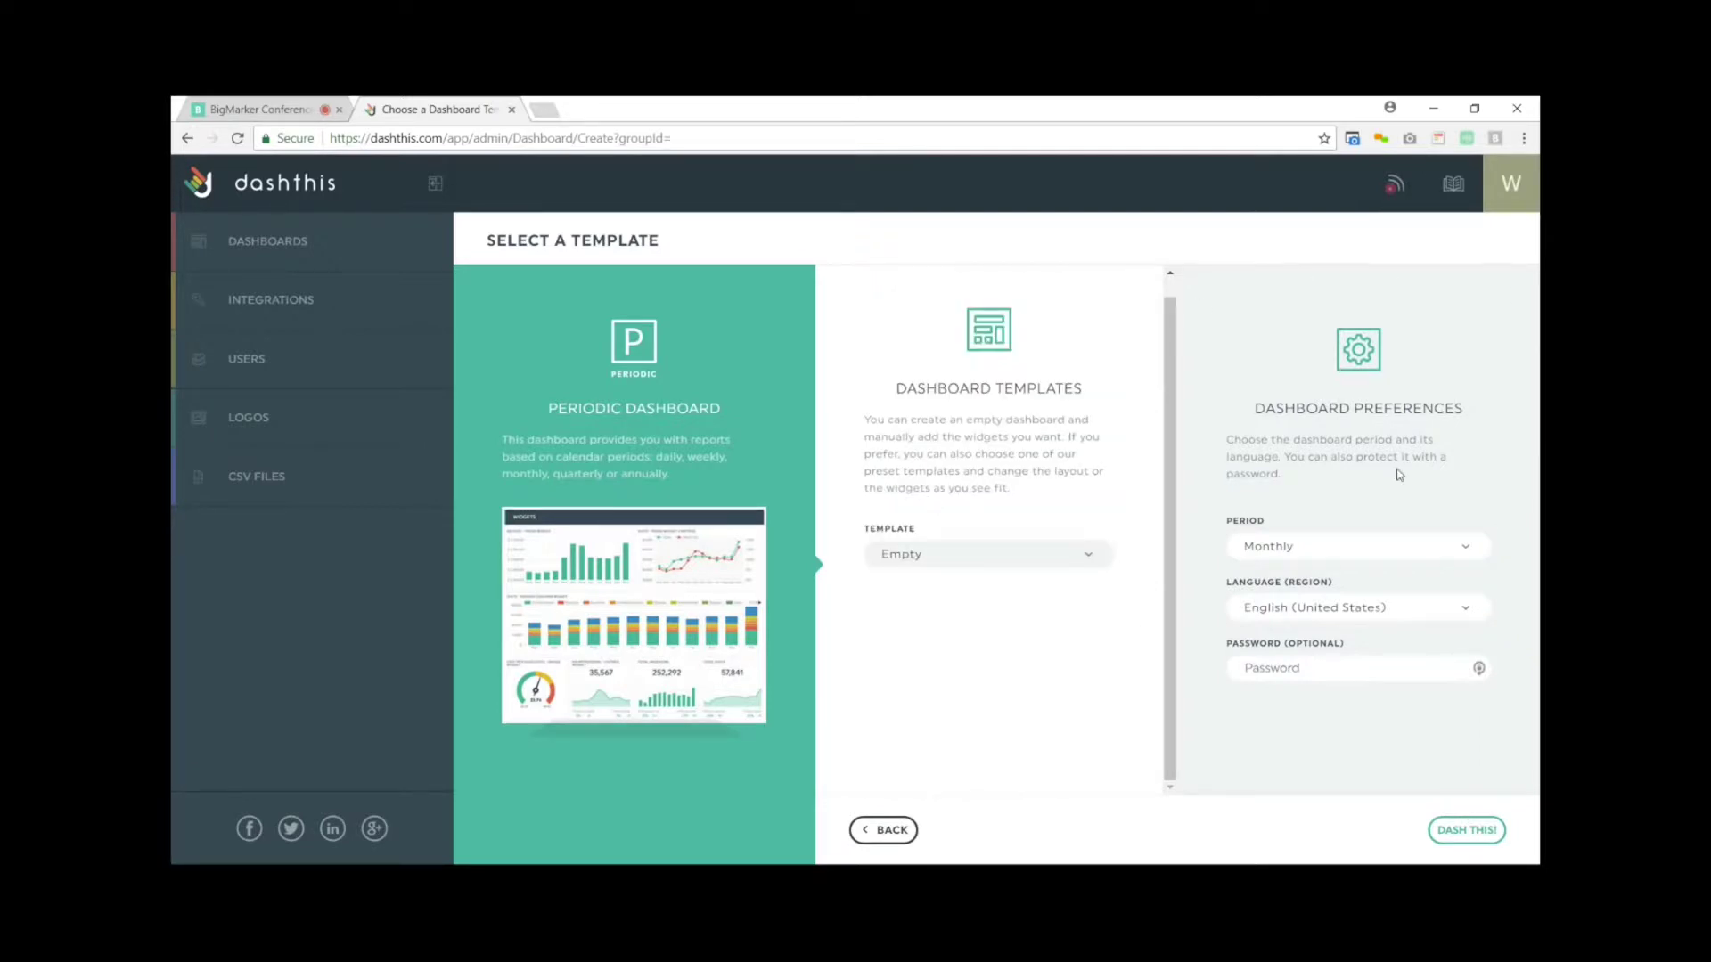
Review the available reporting periods, from daily to annual, and set the dashboard period to Monthly.
{"action": "left_click", "coordinate": [1358, 558]}
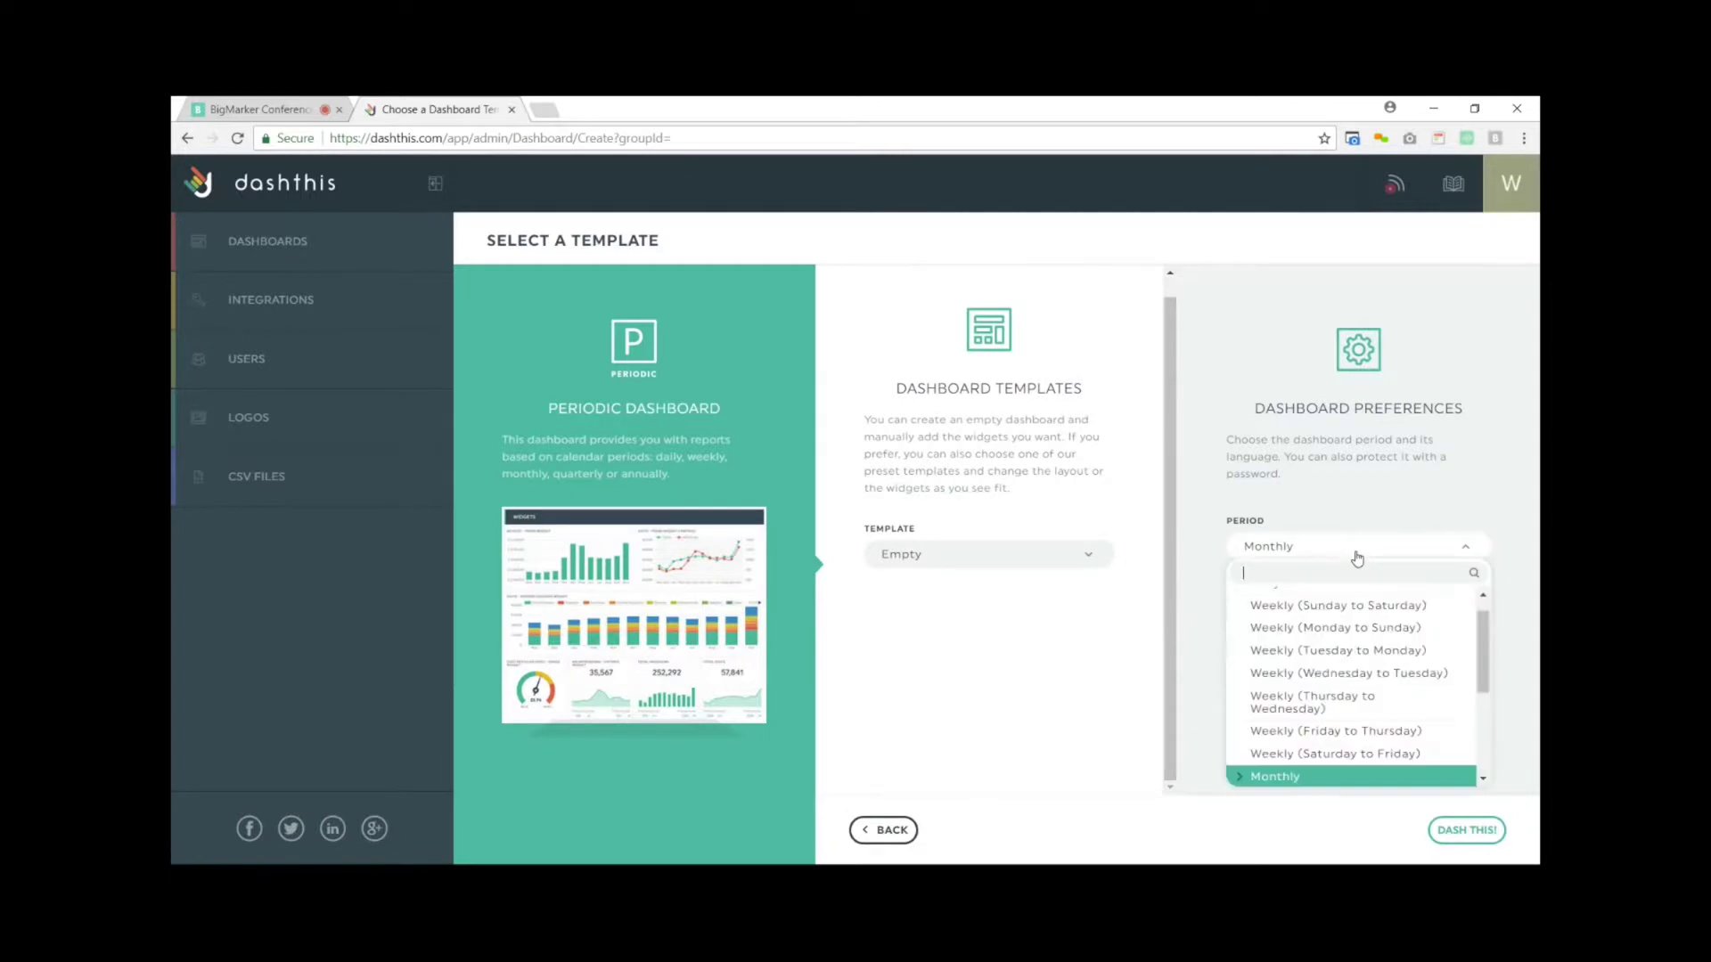
{"action": "scroll", "coordinate": [1390, 650], "scroll_direction": "up", "scroll_amount": 1}
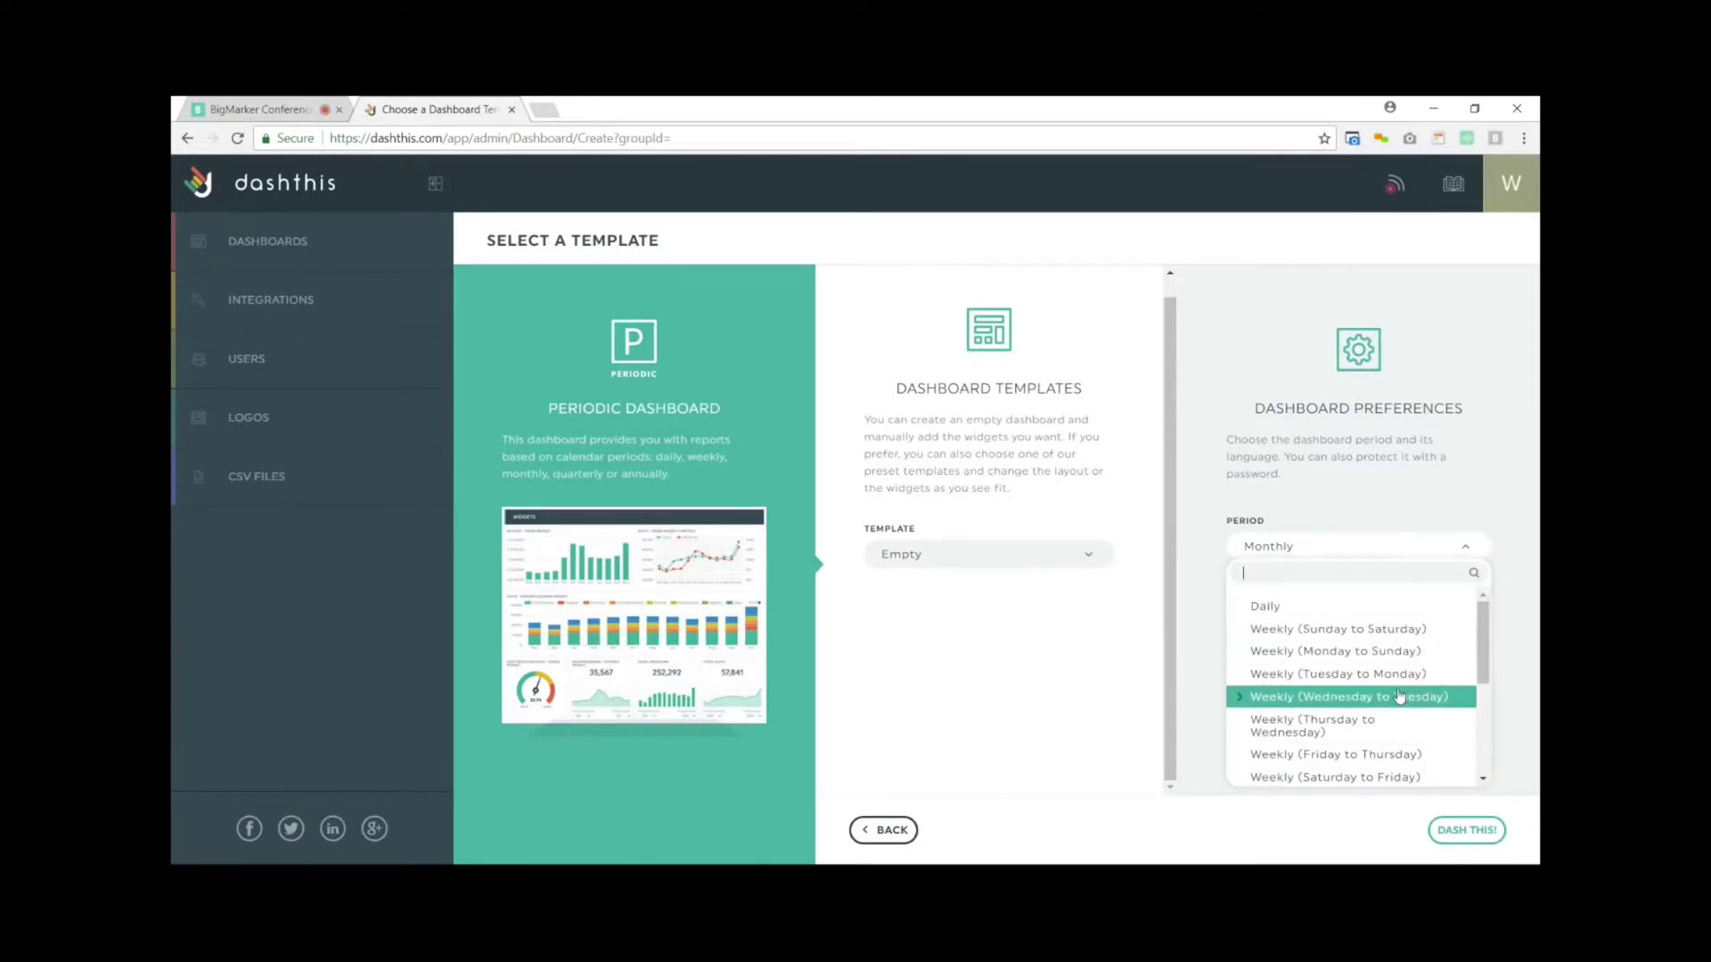
{"action": "scroll", "coordinate": [1398, 698], "scroll_direction": "down", "scroll_amount": 2}
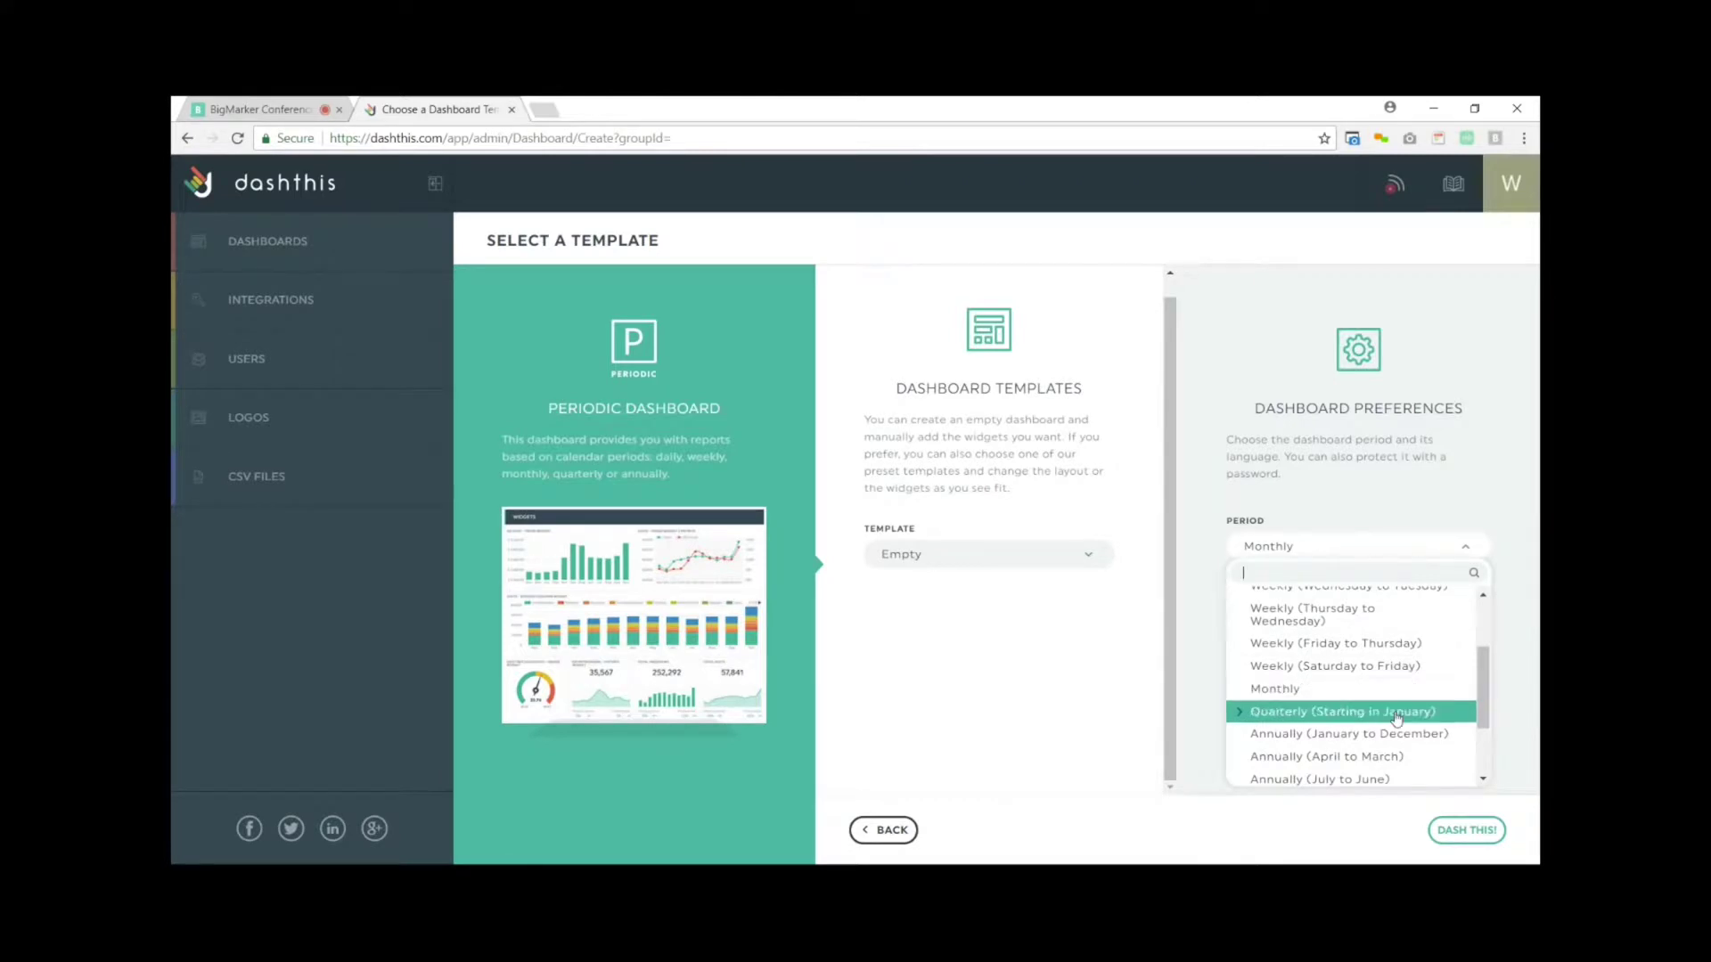
{"action": "scroll", "coordinate": [1399, 721], "scroll_direction": "down", "scroll_amount": 2}
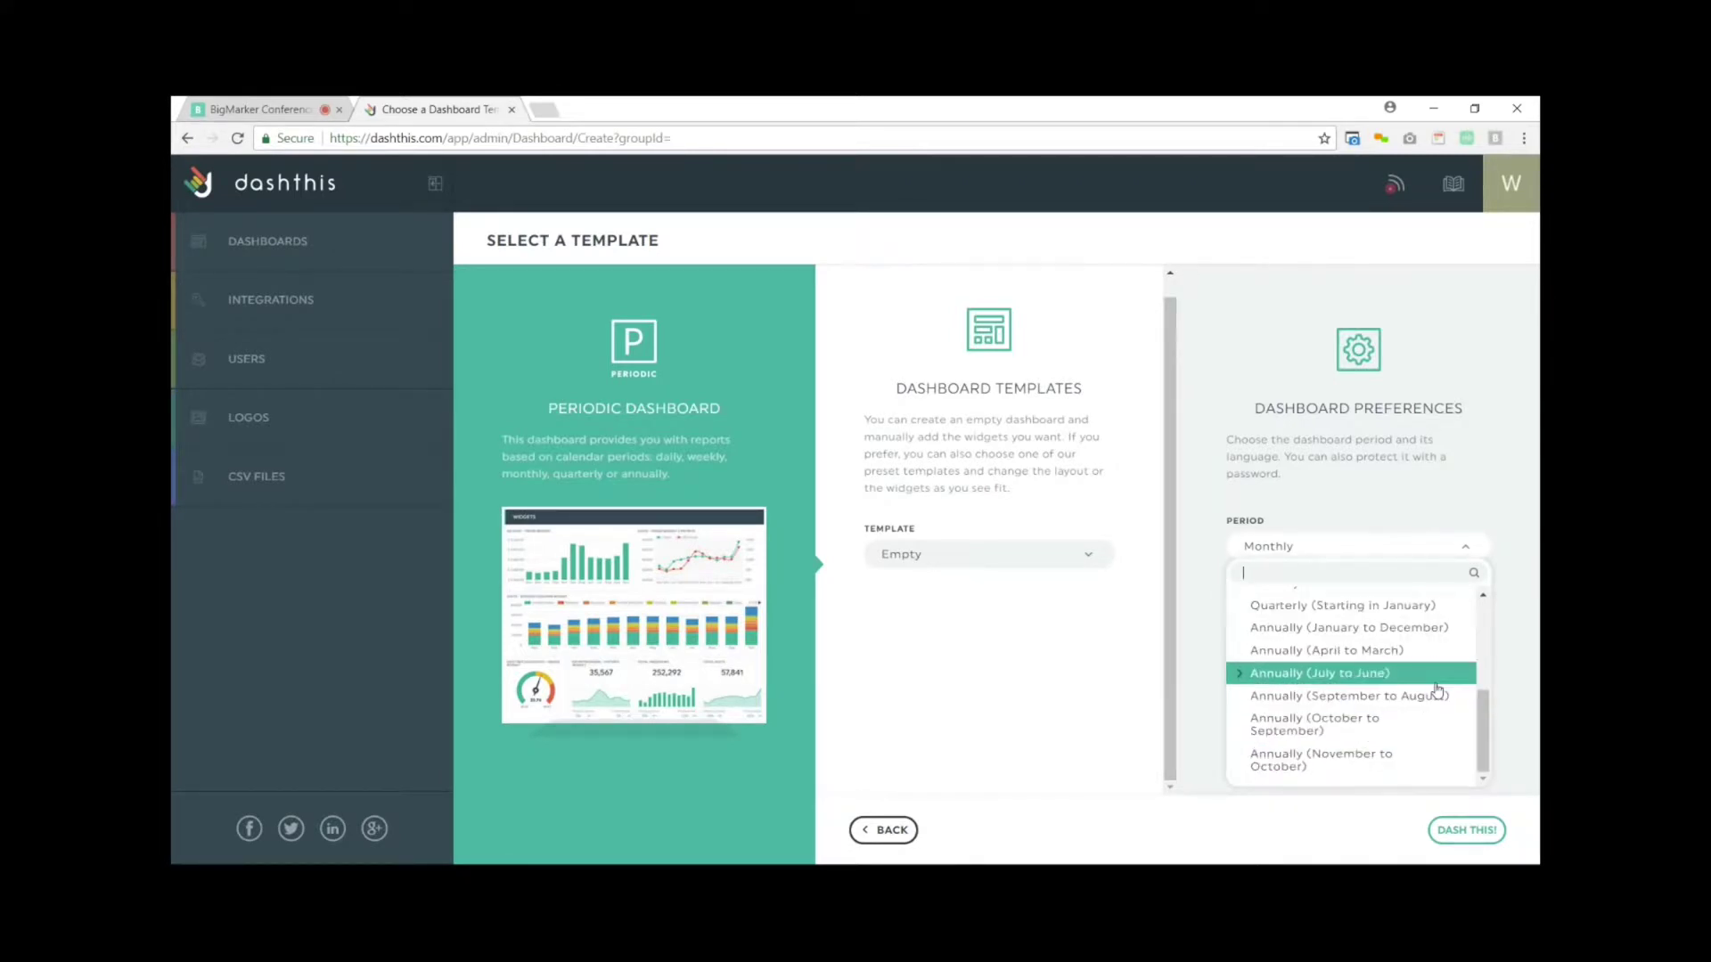
{"action": "scroll", "coordinate": [1363, 675], "scroll_direction": "up", "scroll_amount": 2}
{"action": "left_click", "coordinate": [1306, 696]}
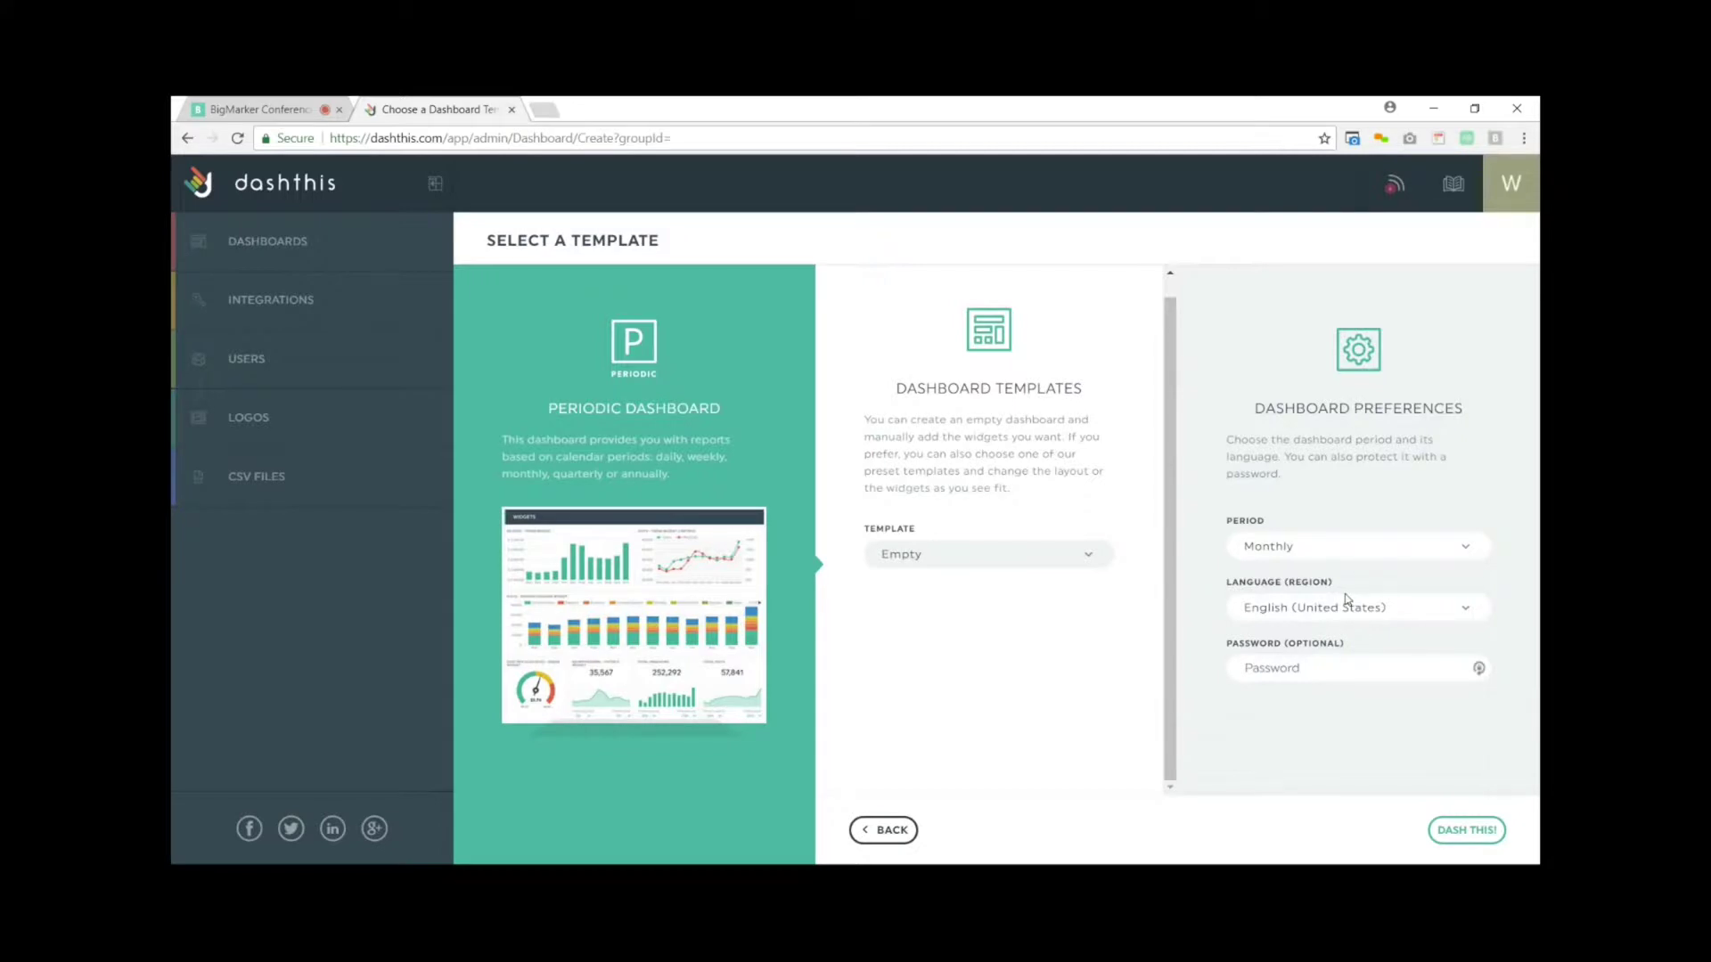
Review the language options, keep English (United States), and create the dashboard without a password.
{"action": "left_click", "coordinate": [1396, 615]}
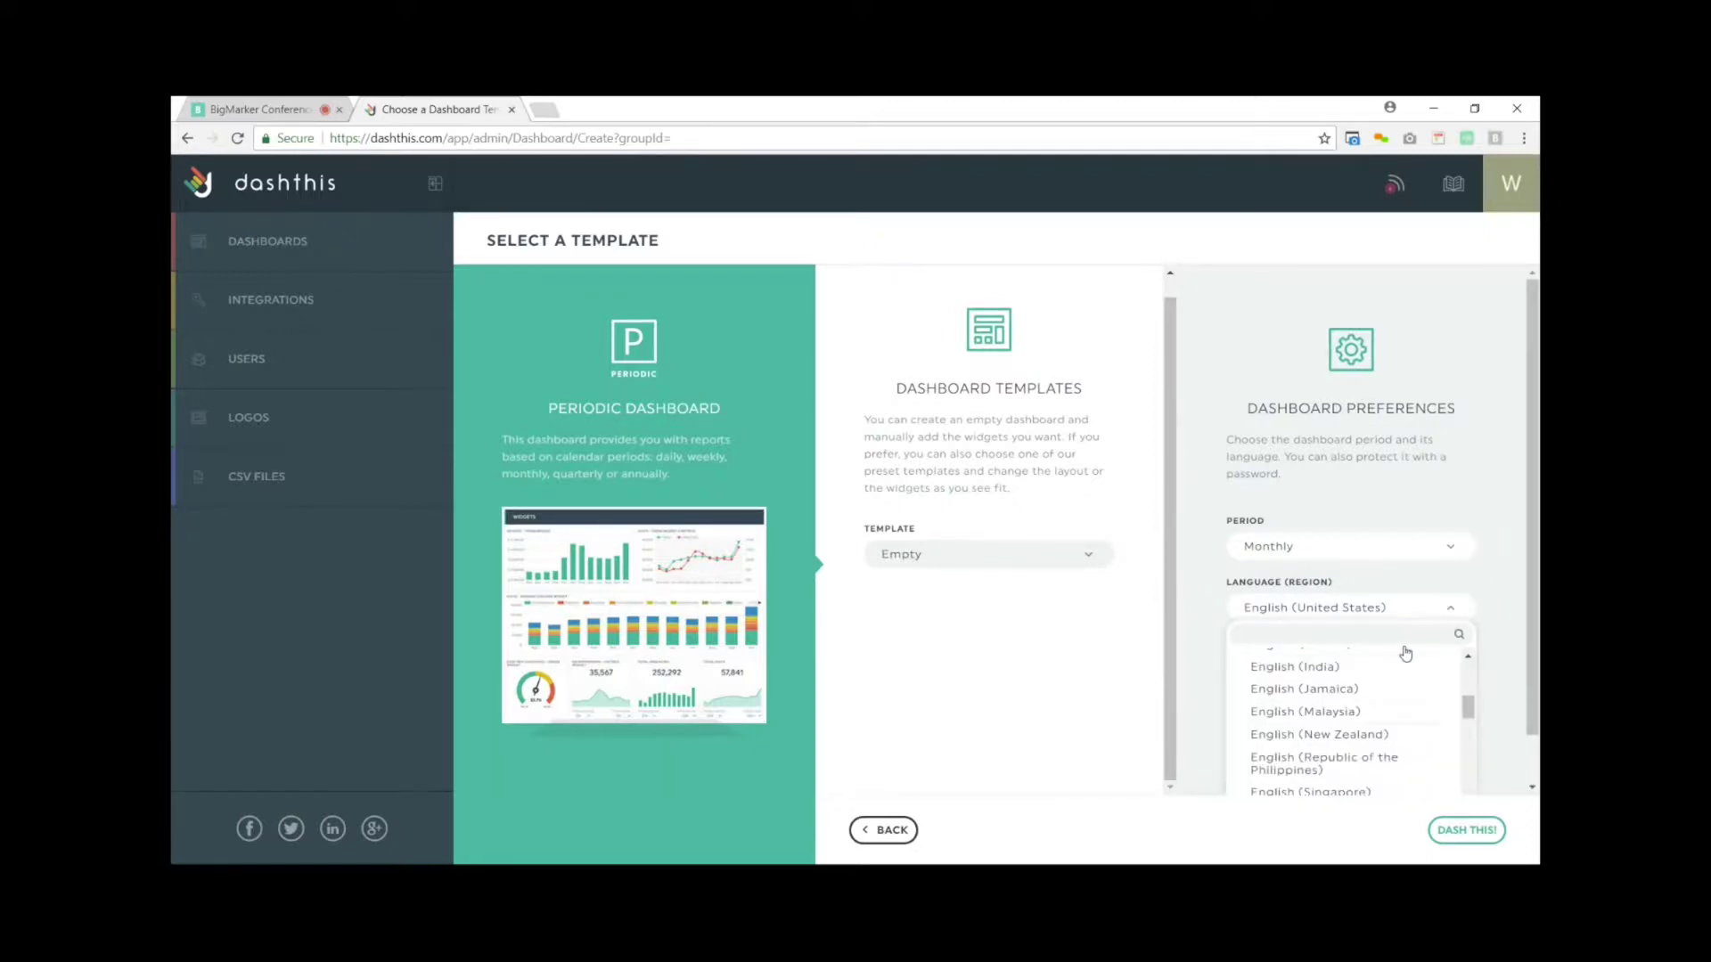
{"action": "scroll", "coordinate": [1372, 700], "scroll_direction": "up", "scroll_amount": 3}
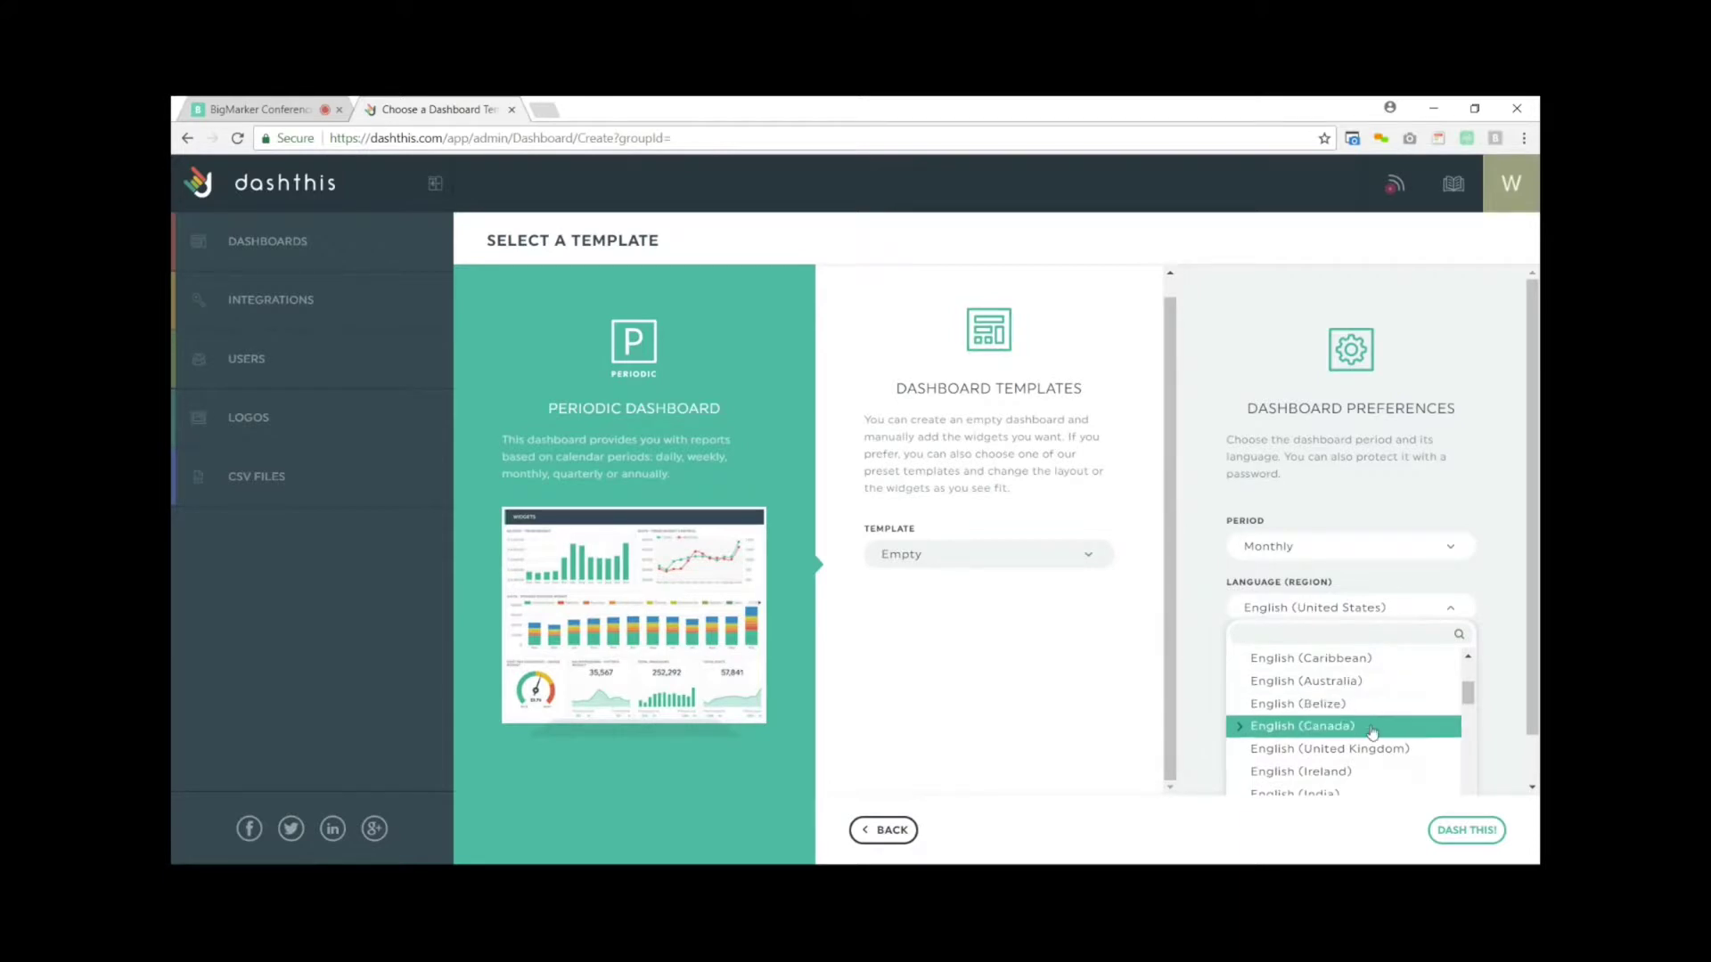
{"action": "scroll", "coordinate": [1372, 731], "scroll_direction": "down", "scroll_amount": 2}
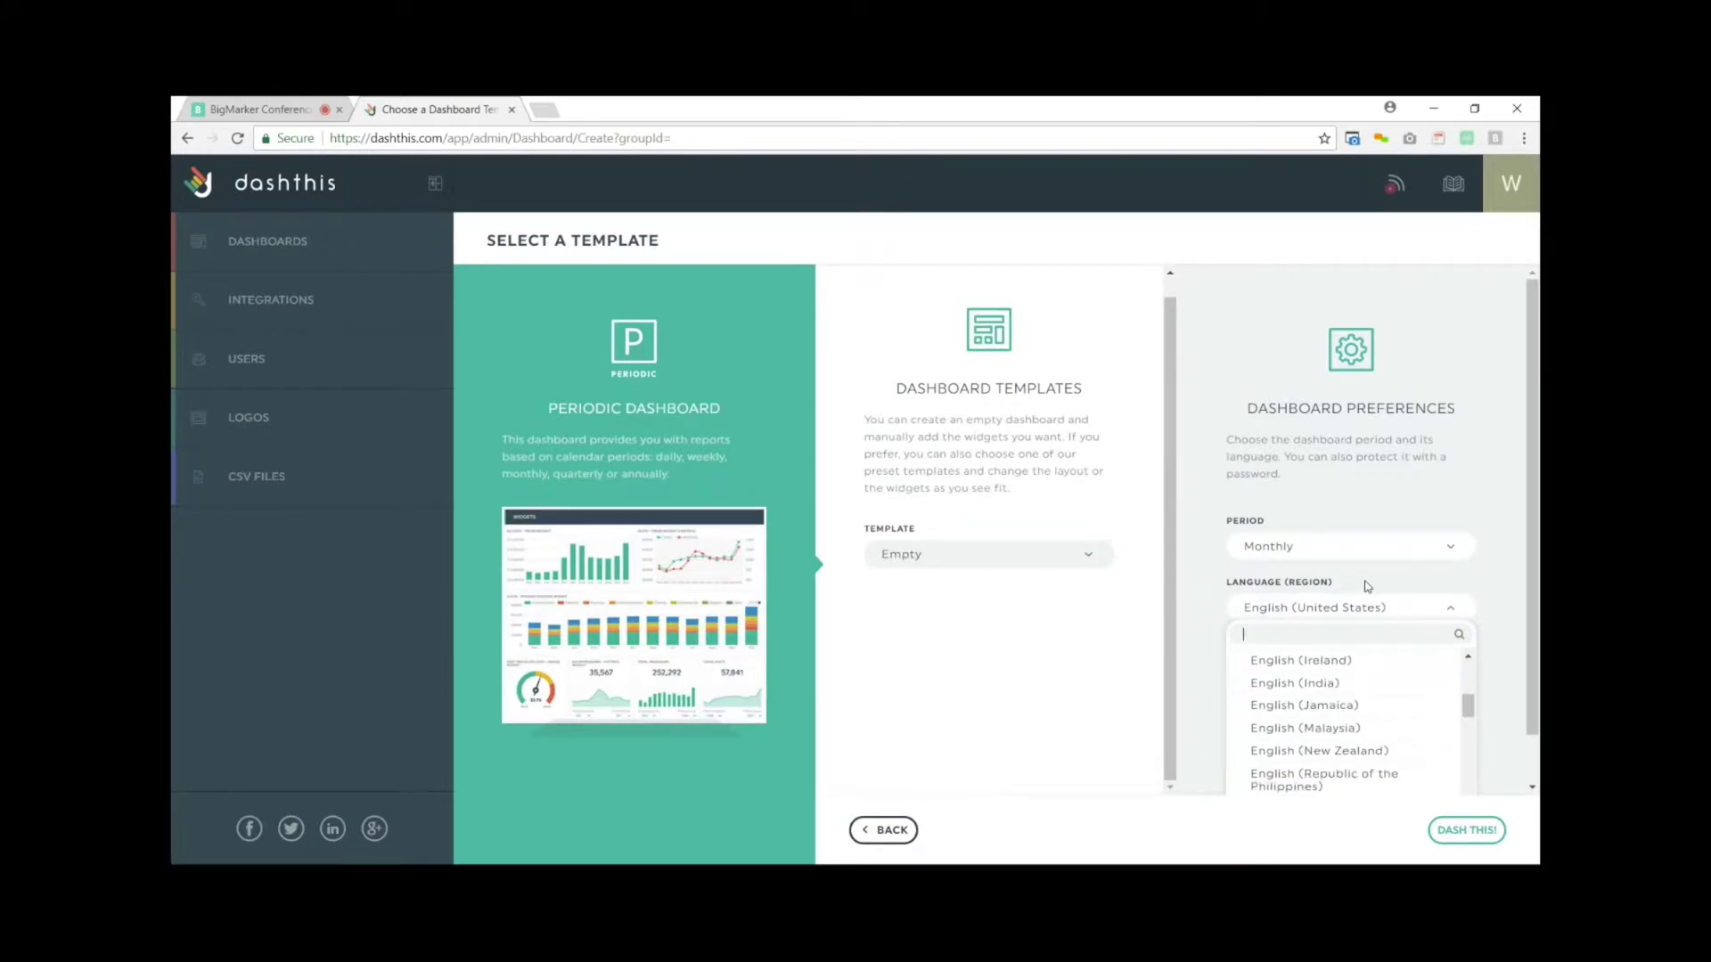
{"action": "left_click", "coordinate": [1416, 589]}
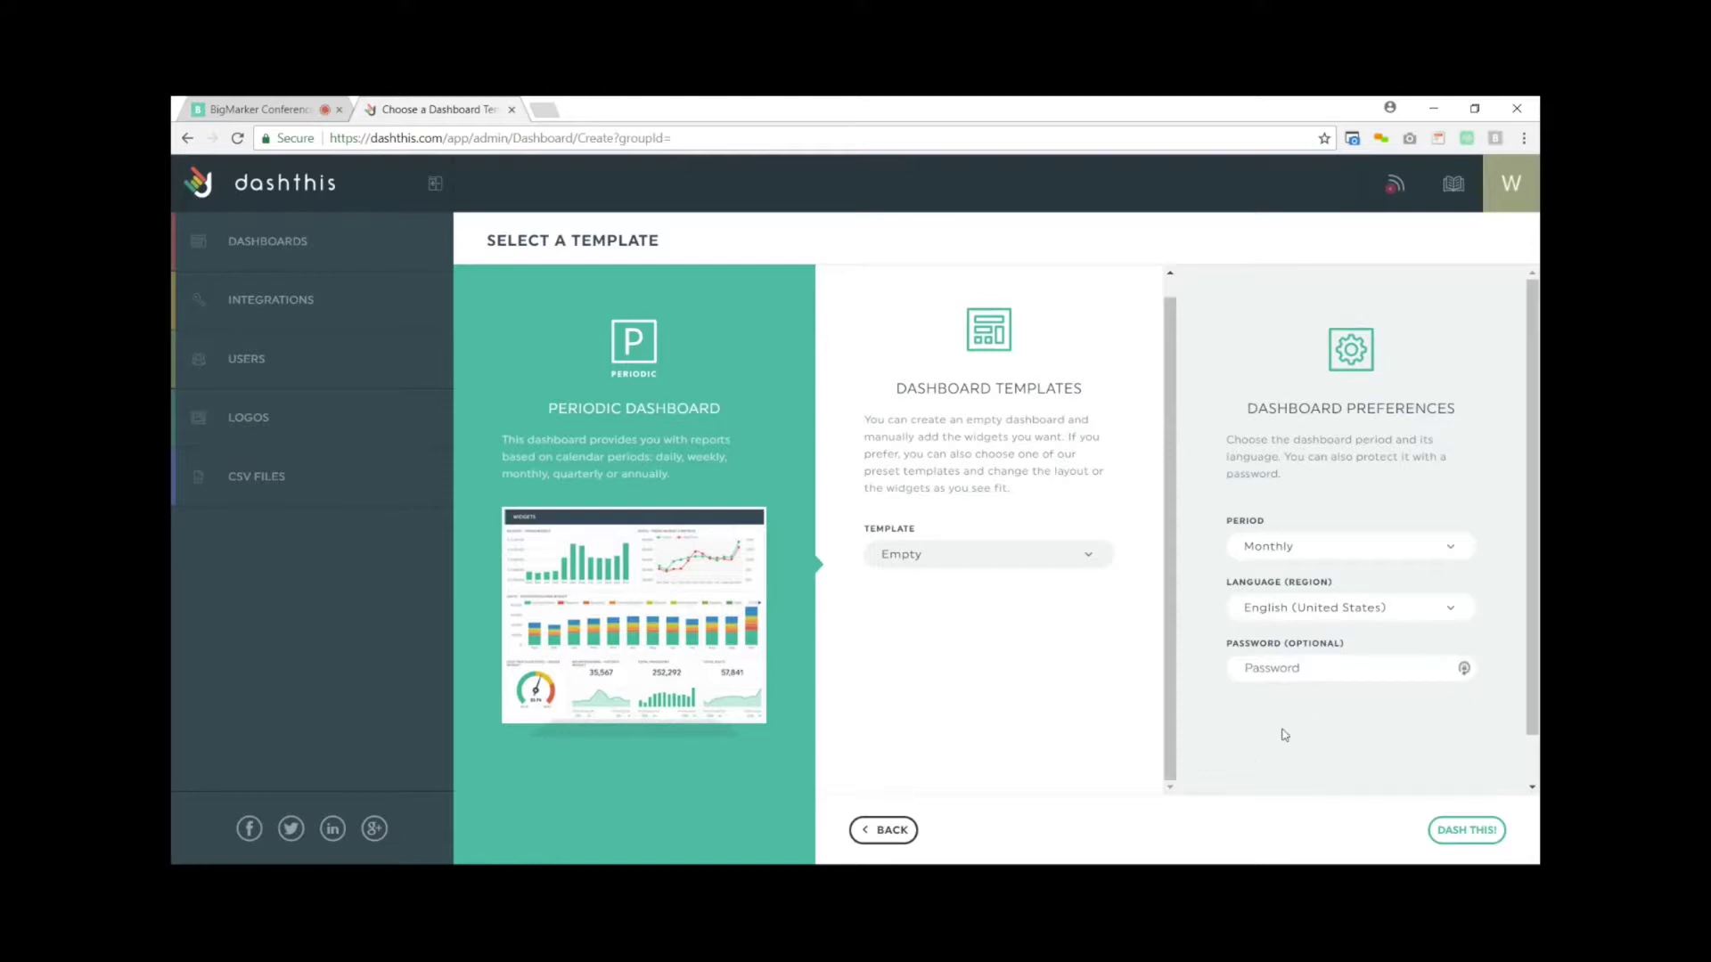
{"action": "left_click", "coordinate": [1465, 831]}
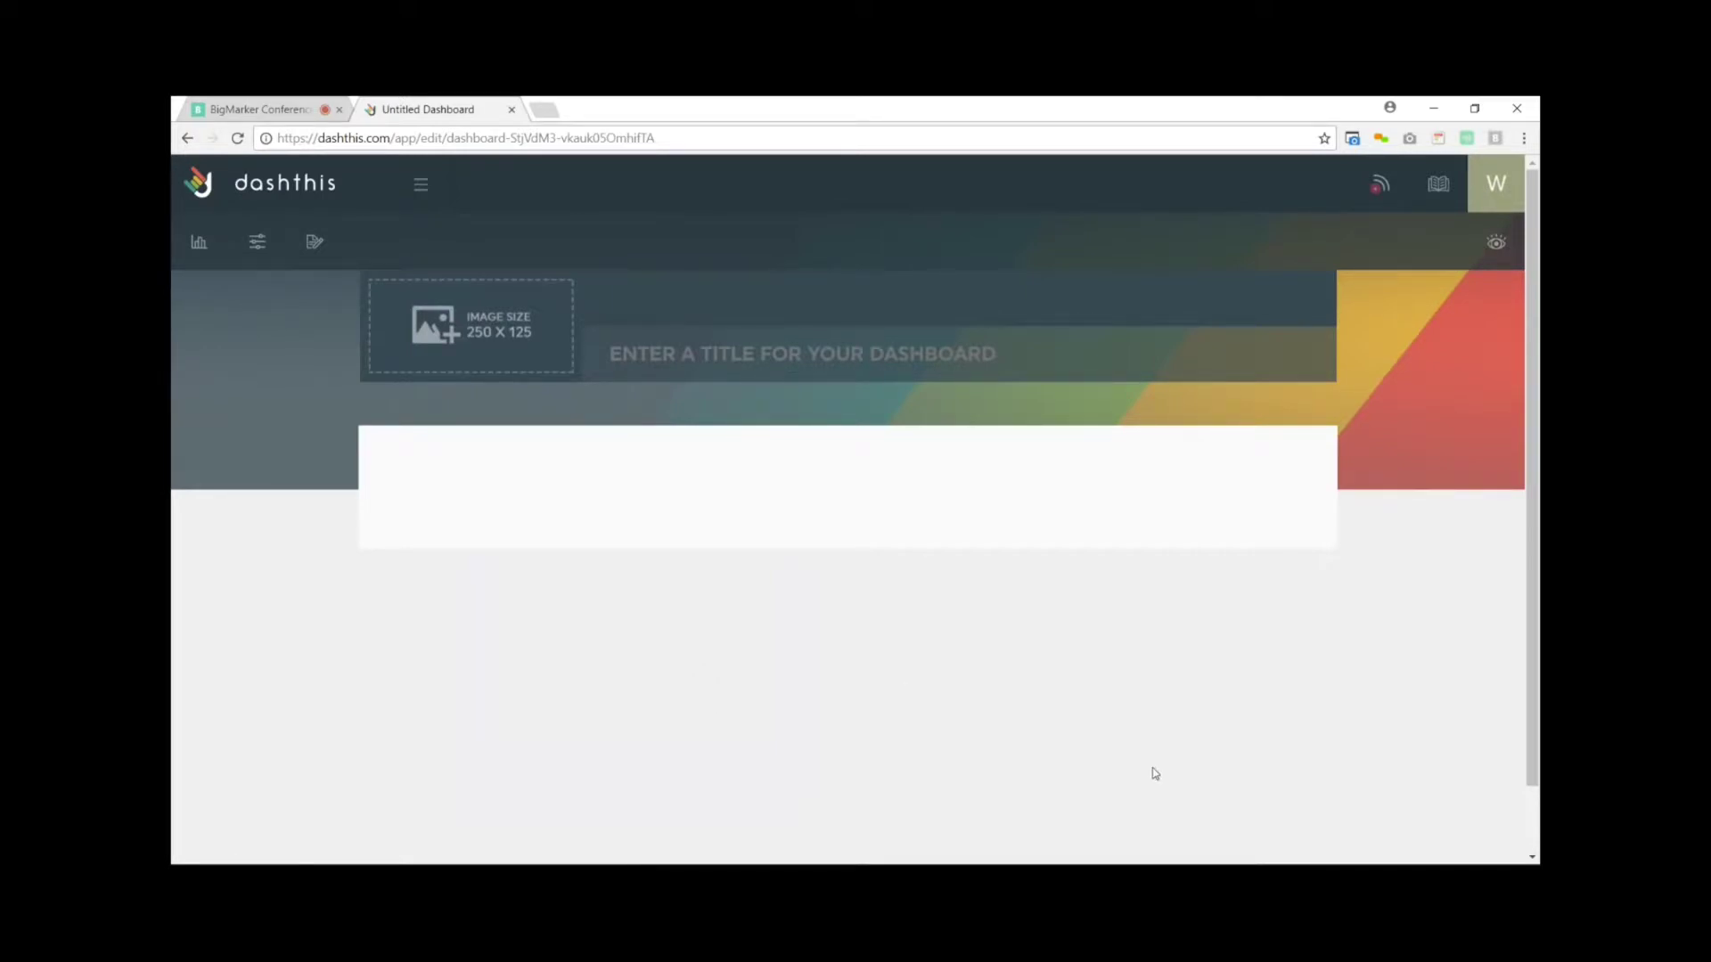
Title the dashboard *DEMO BY DASHTHIS and insert the existing DashThis logo image beside the title.
{"action": "left_click", "coordinate": [869, 355]}
{"action": "type", "text": "*"}
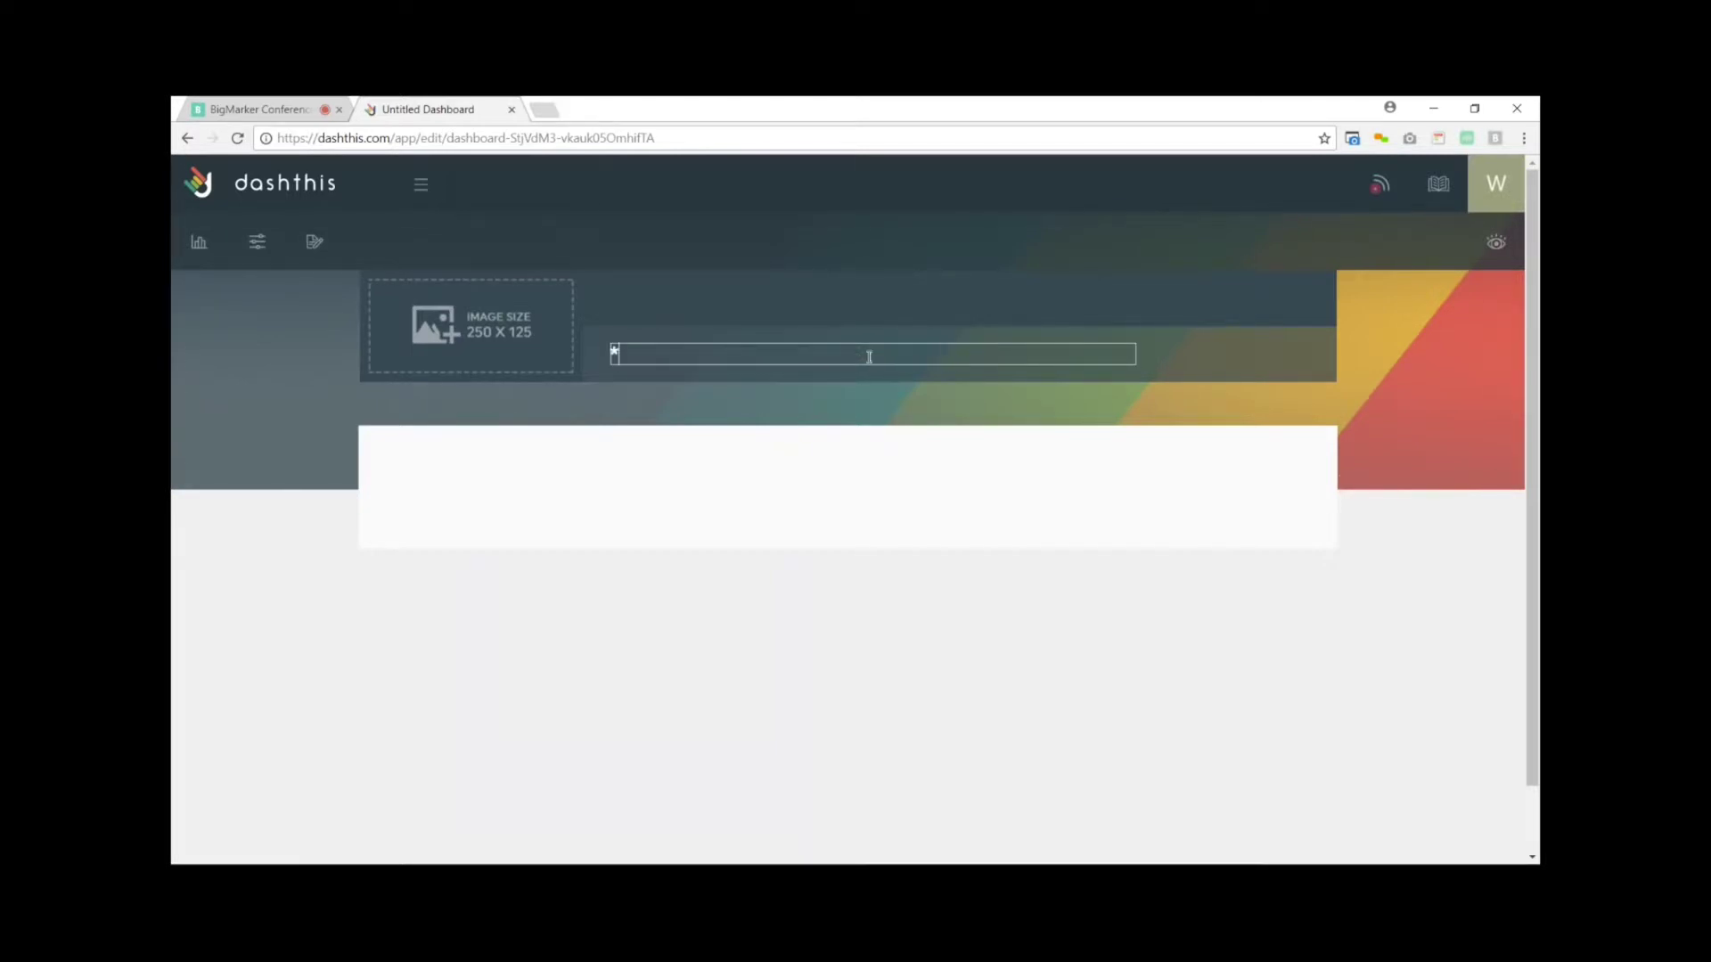
{"action": "type", "text": "W"}
{"action": "key", "text": "BackSpace"}
{"action": "type", "text": "DEMO BY DASHTHIS"}
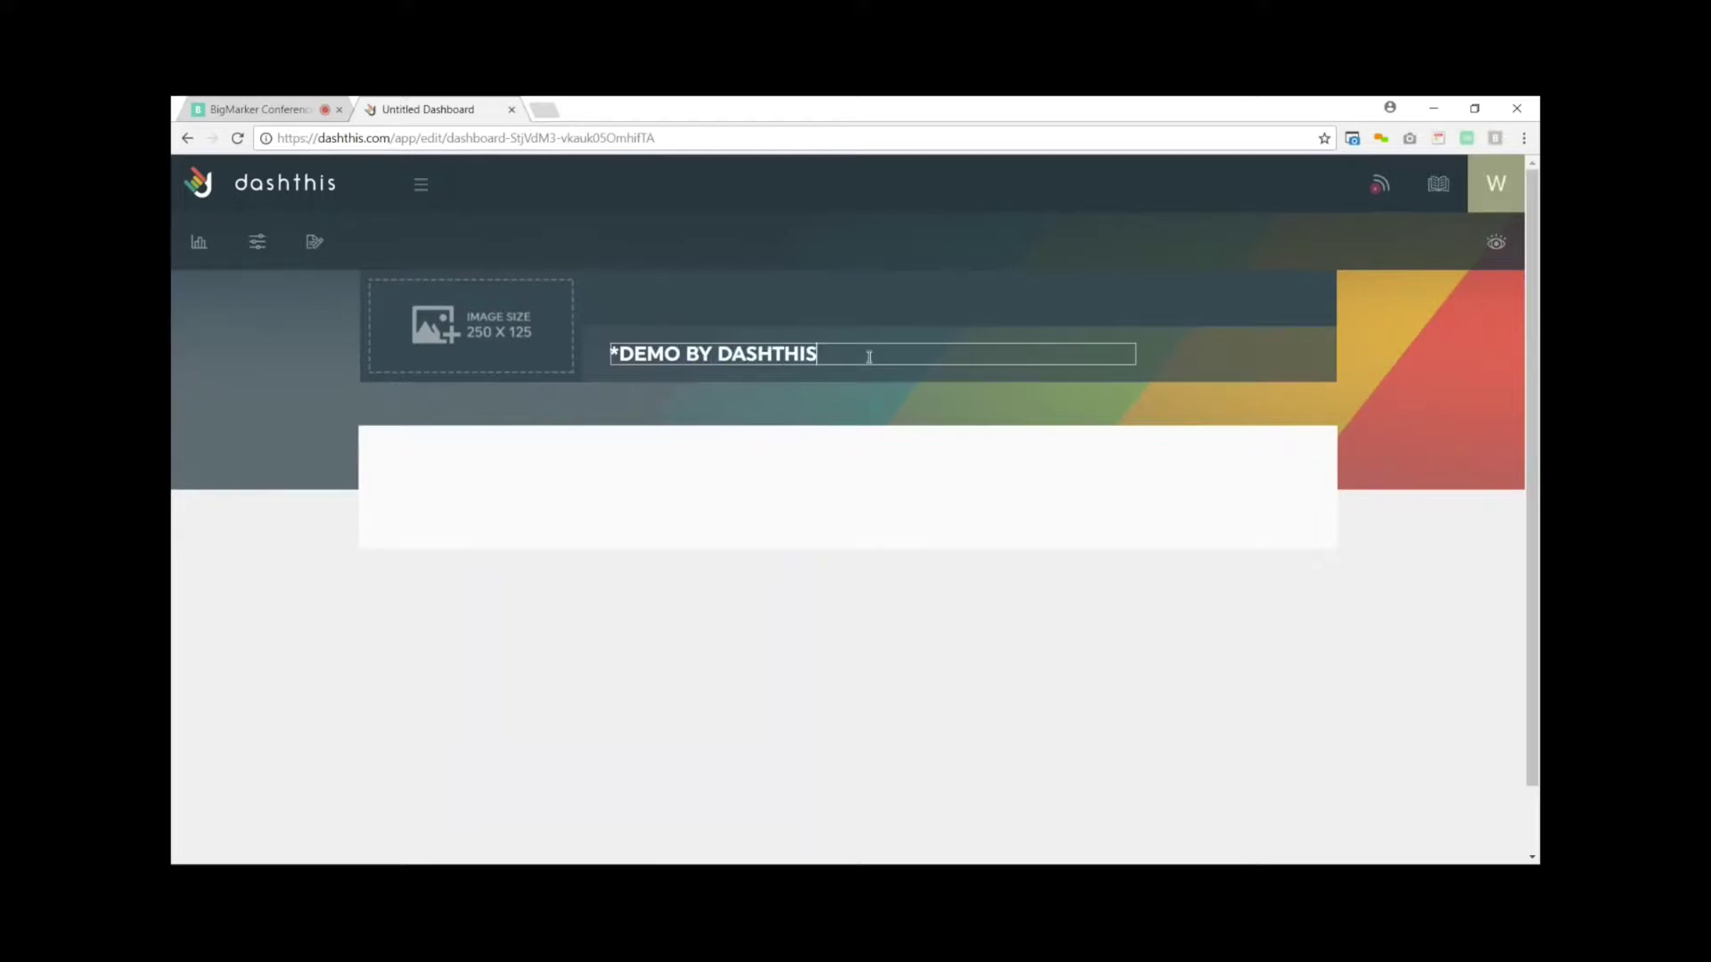
{"action": "left_click", "coordinate": [450, 347]}
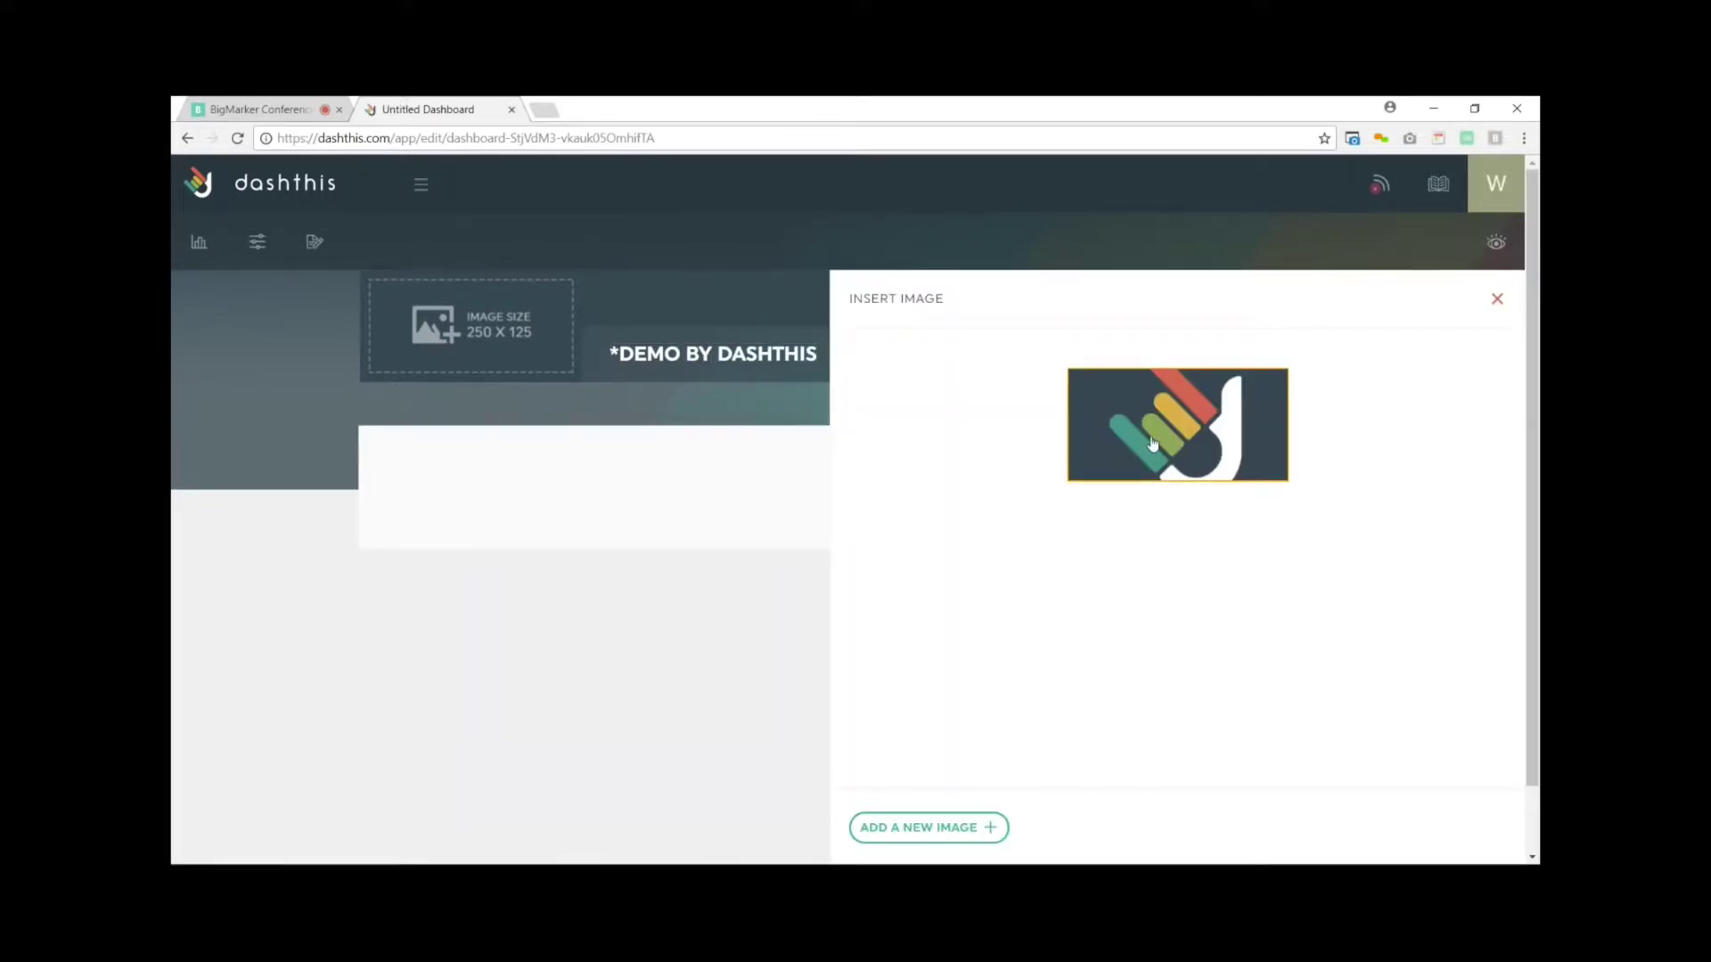
{"action": "left_click", "coordinate": [1164, 441]}
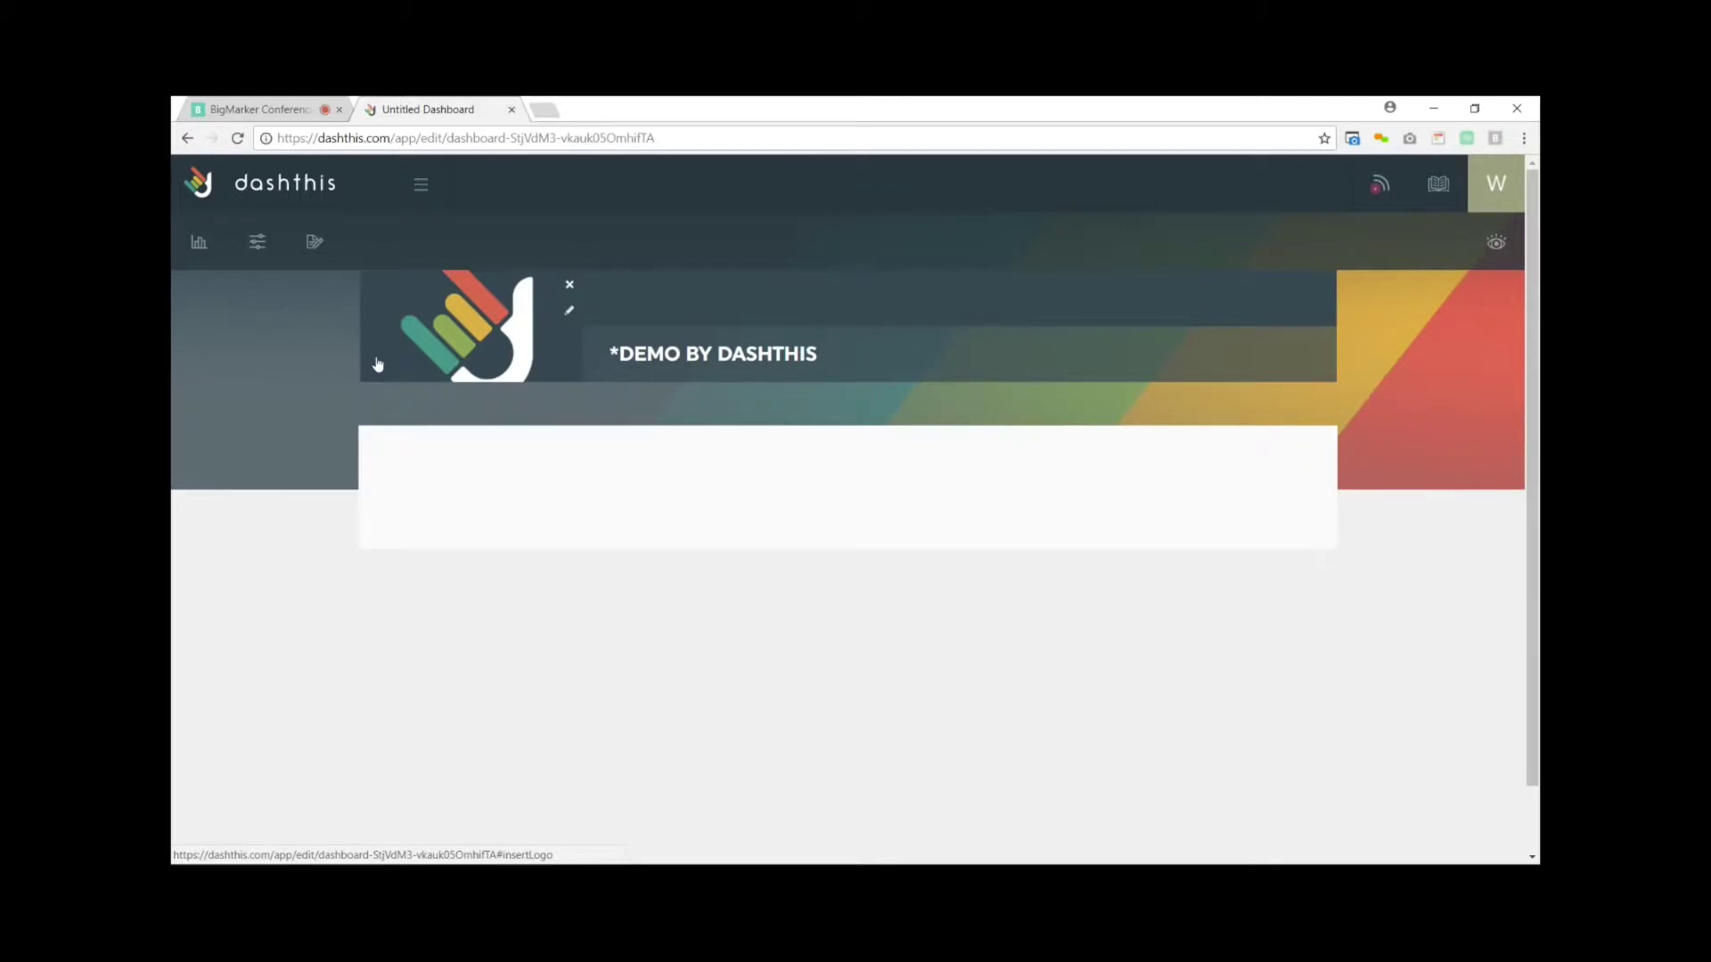
Add a static header widget to the dashboard and rename it TRAFFIC OVERVIEW.
{"action": "left_click", "coordinate": [315, 243]}
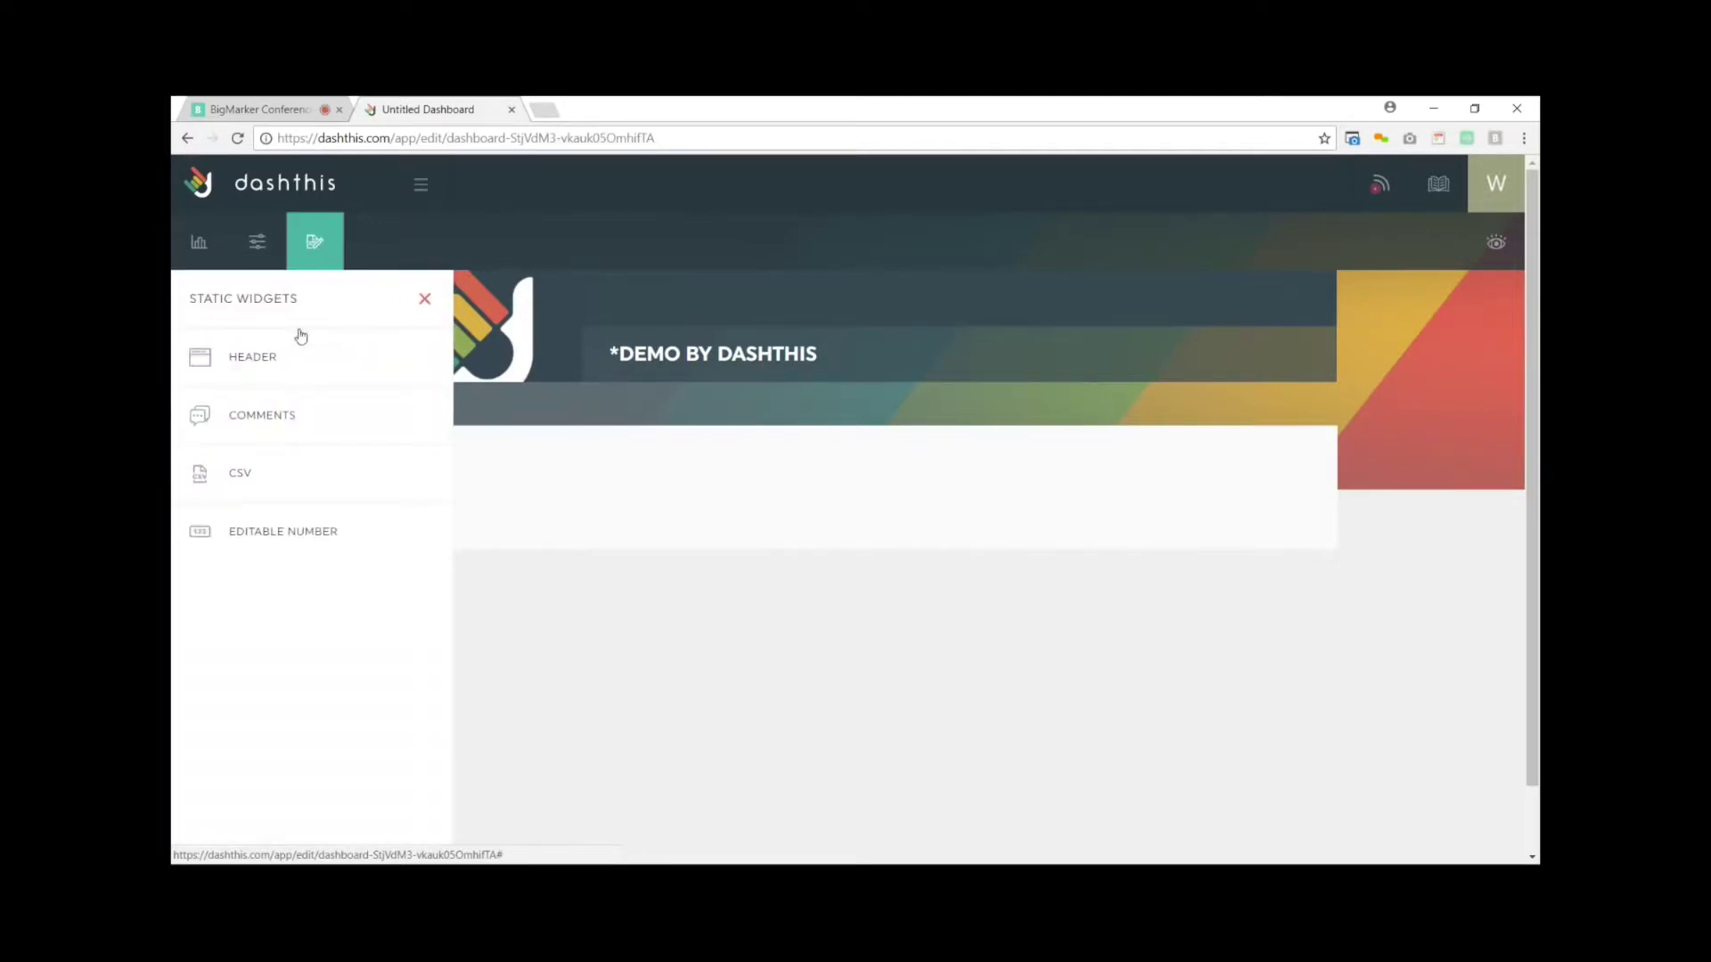
{"action": "left_click", "coordinate": [280, 365]}
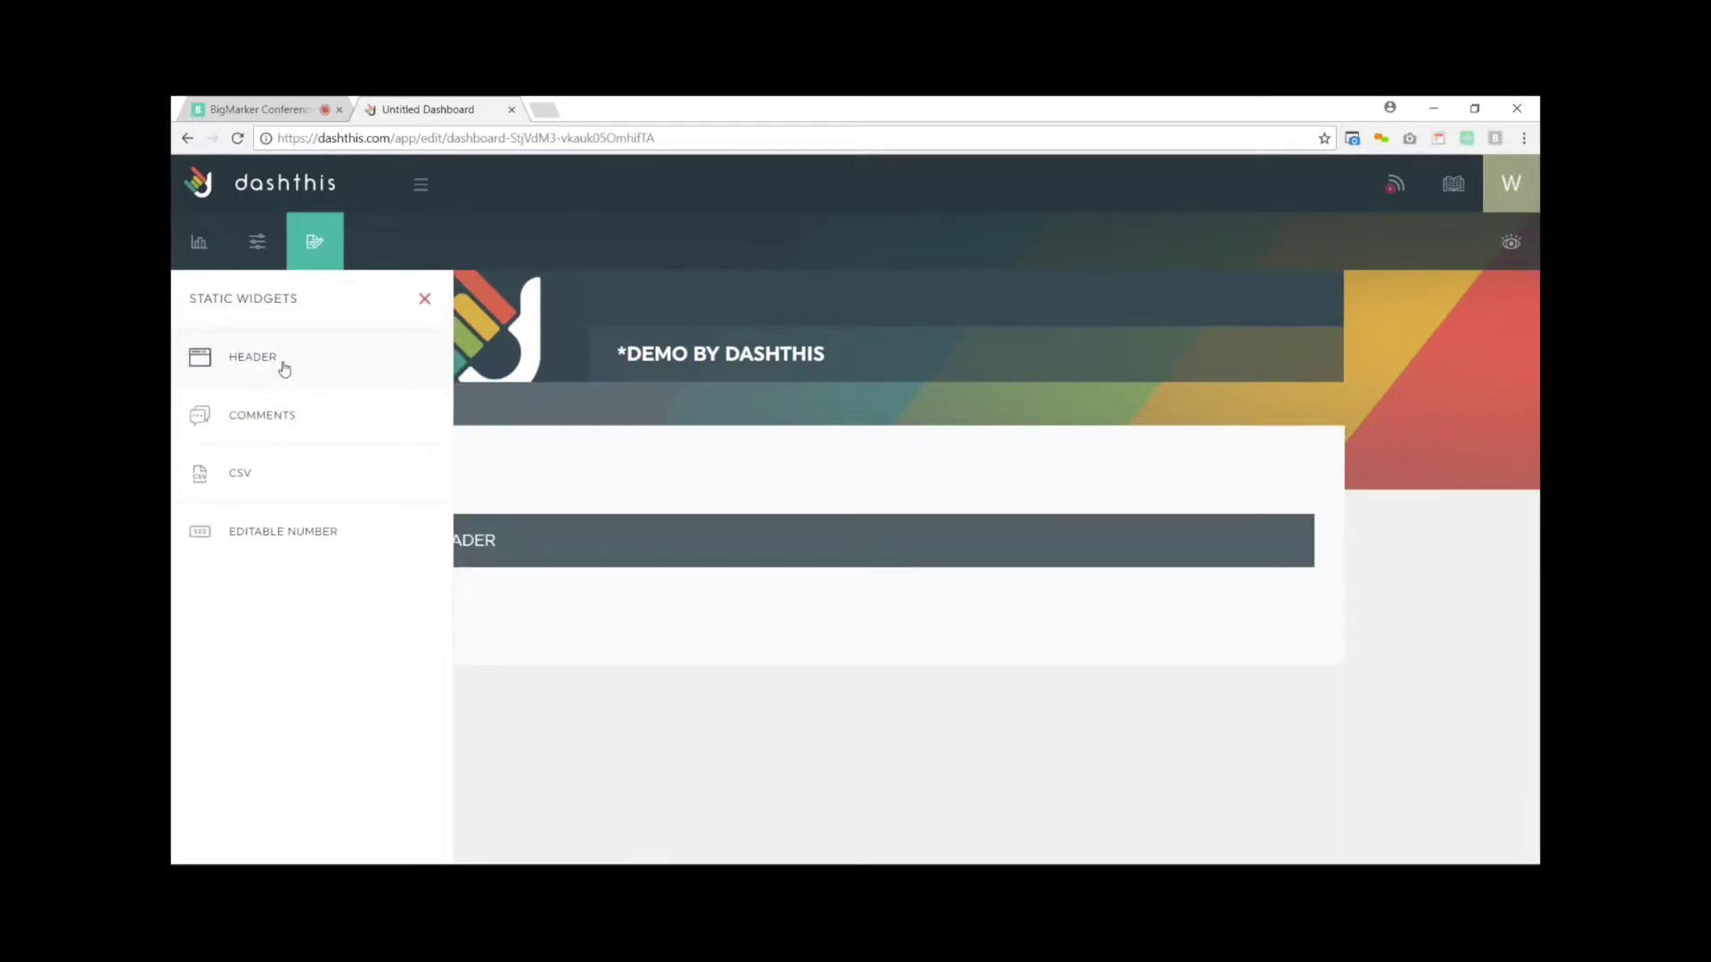
{"action": "left_click", "coordinate": [425, 298]}
{"action": "left_click_drag", "start_coordinate": [535, 541], "coordinate": [439, 540]}
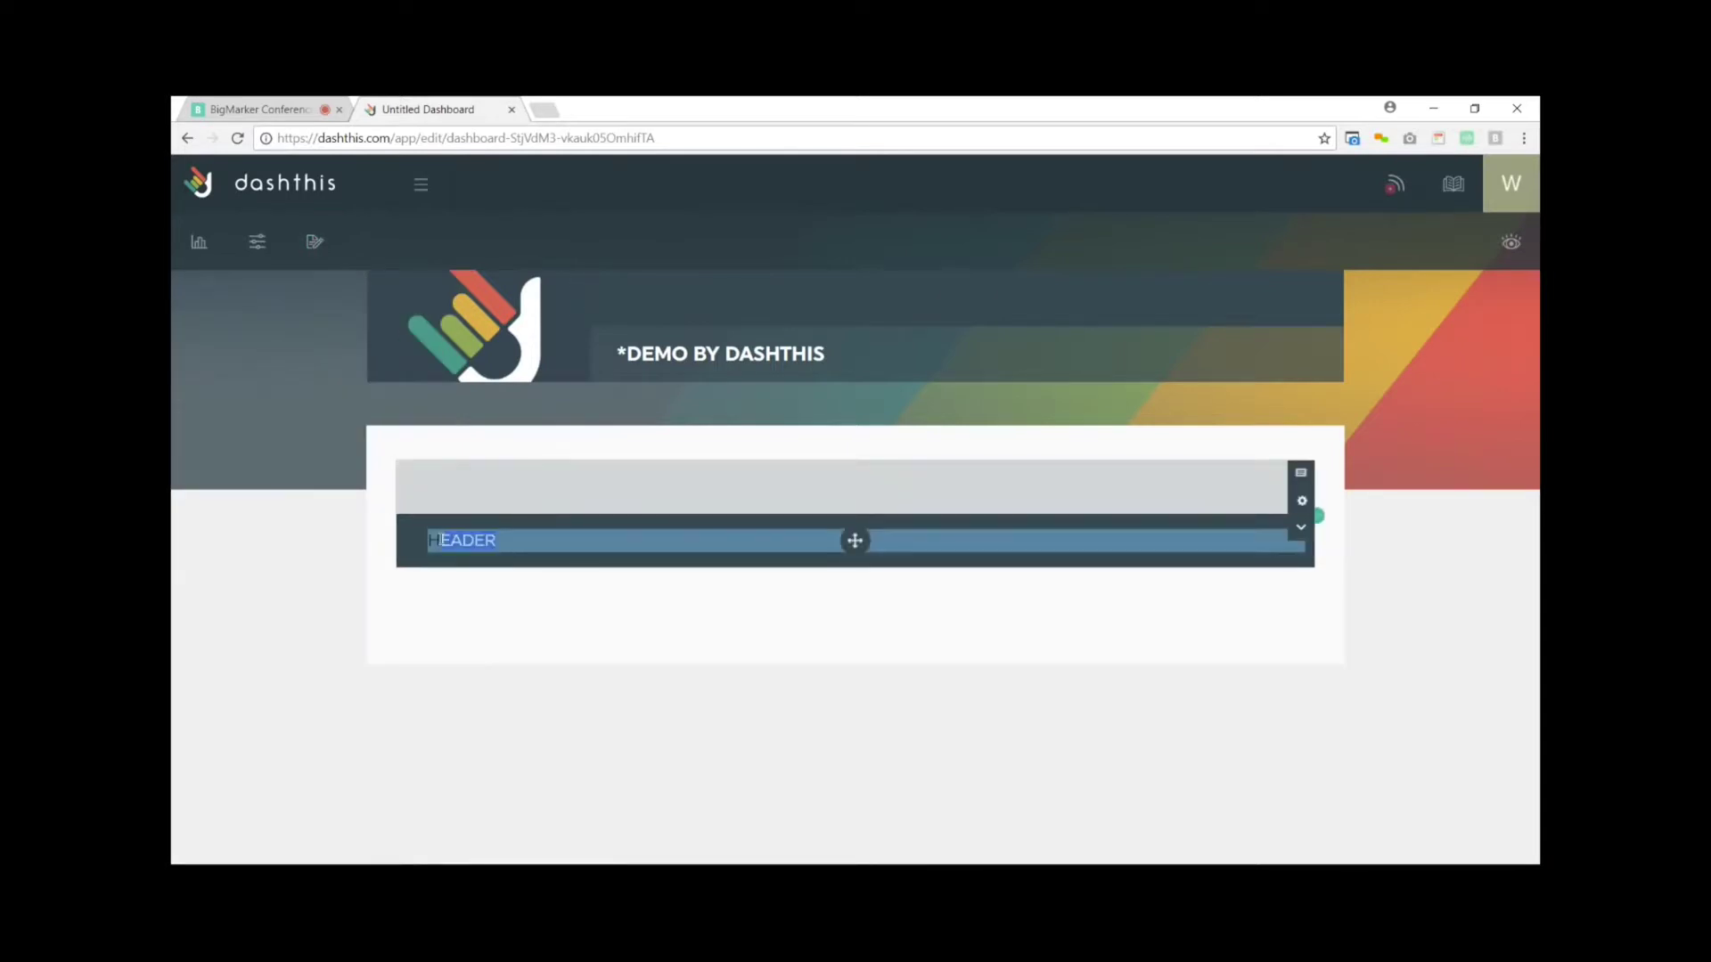
{"action": "key", "text": "BackSpace"}
{"action": "key", "text": "BackSpace"}
{"action": "type", "text": "TRAFFIC OVERVIEW"}
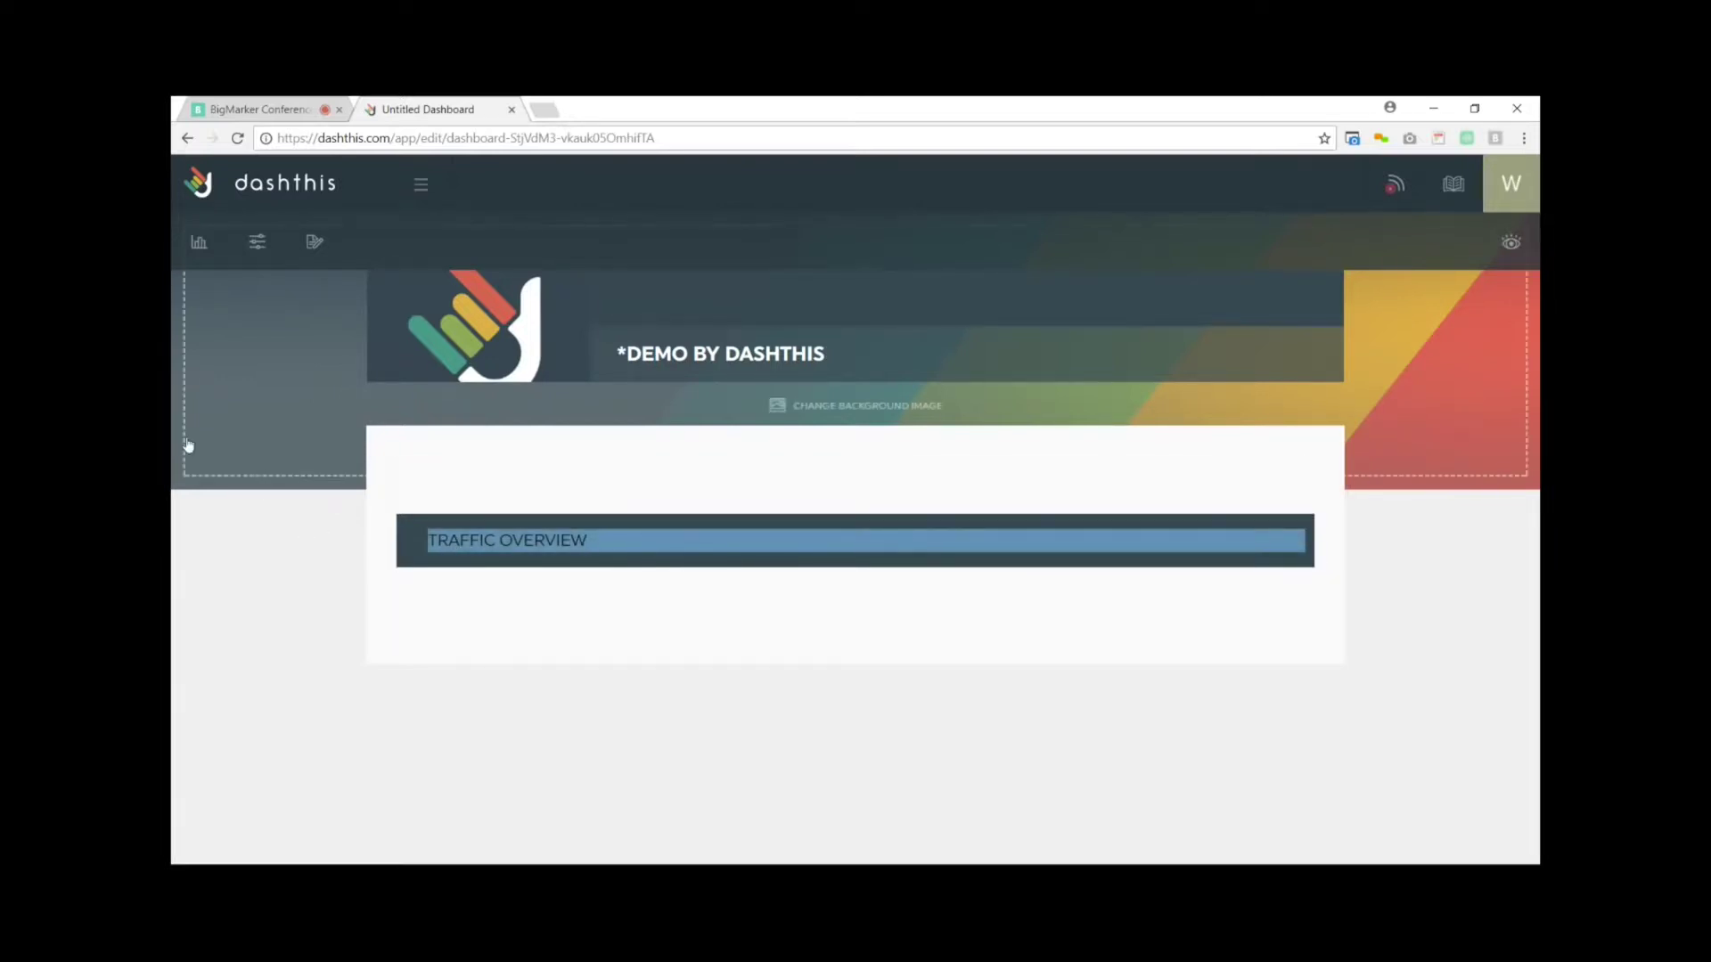
Add the Source / Medium by Sessions preset widget from the Traffic Sources category under the header.
{"action": "left_click", "coordinate": [198, 244]}
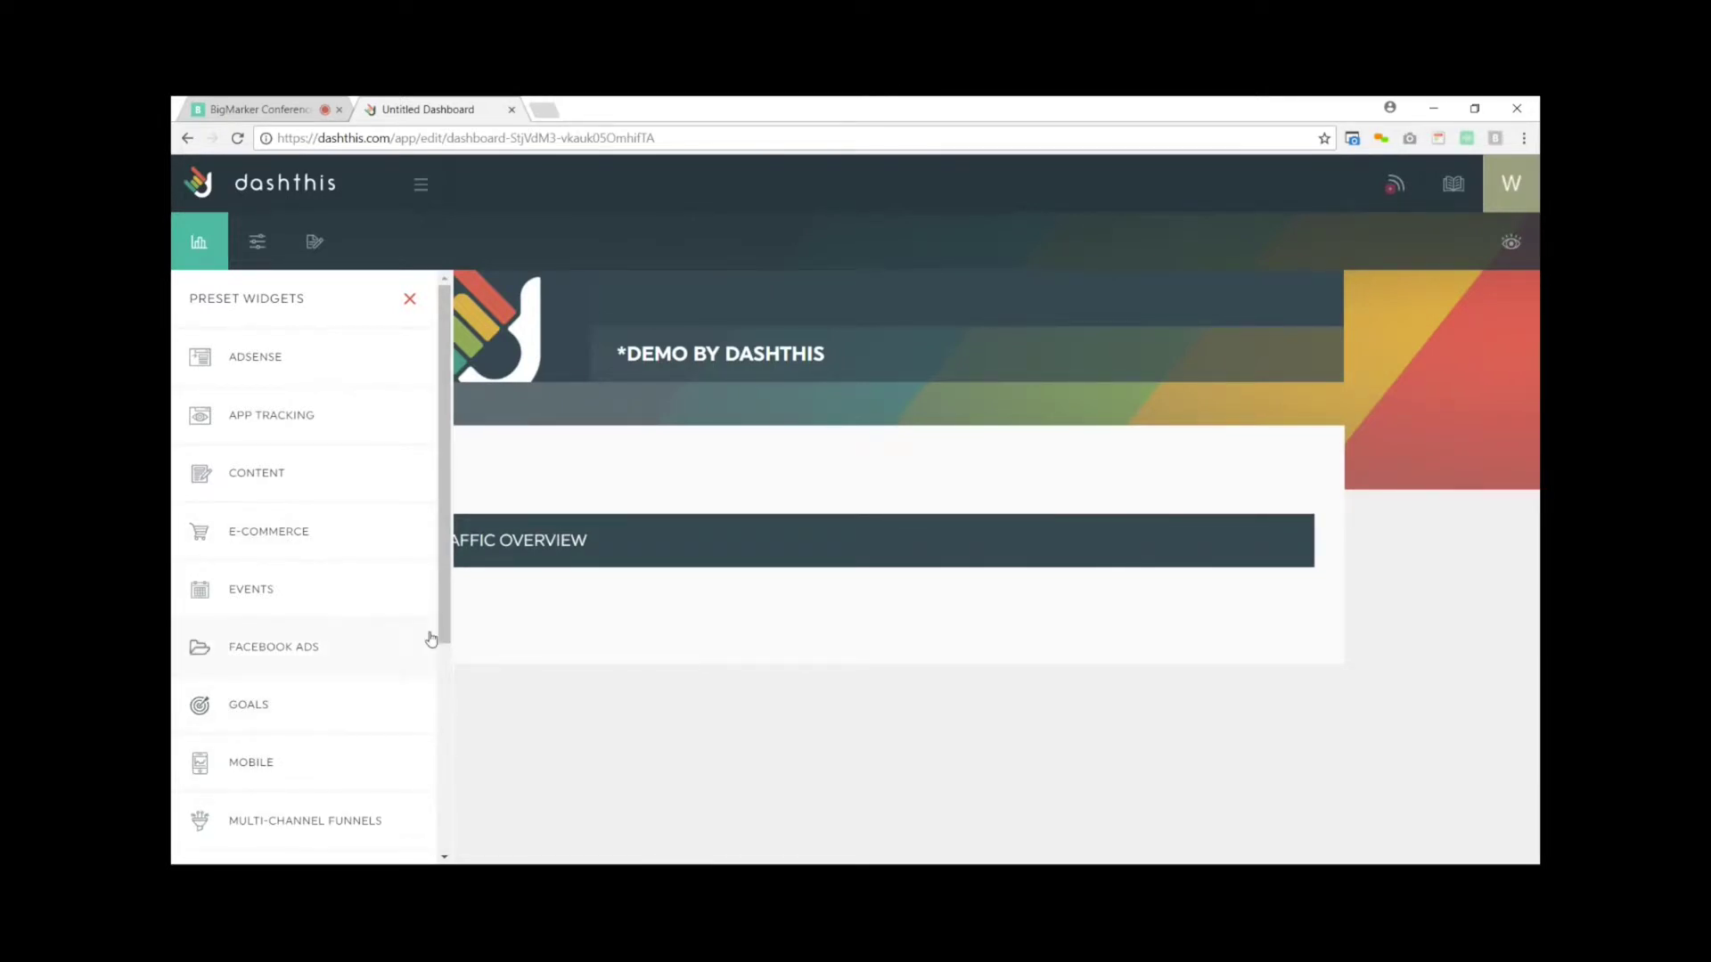
{"action": "left_click_drag", "start_coordinate": [447, 621], "coordinate": [483, 835]}
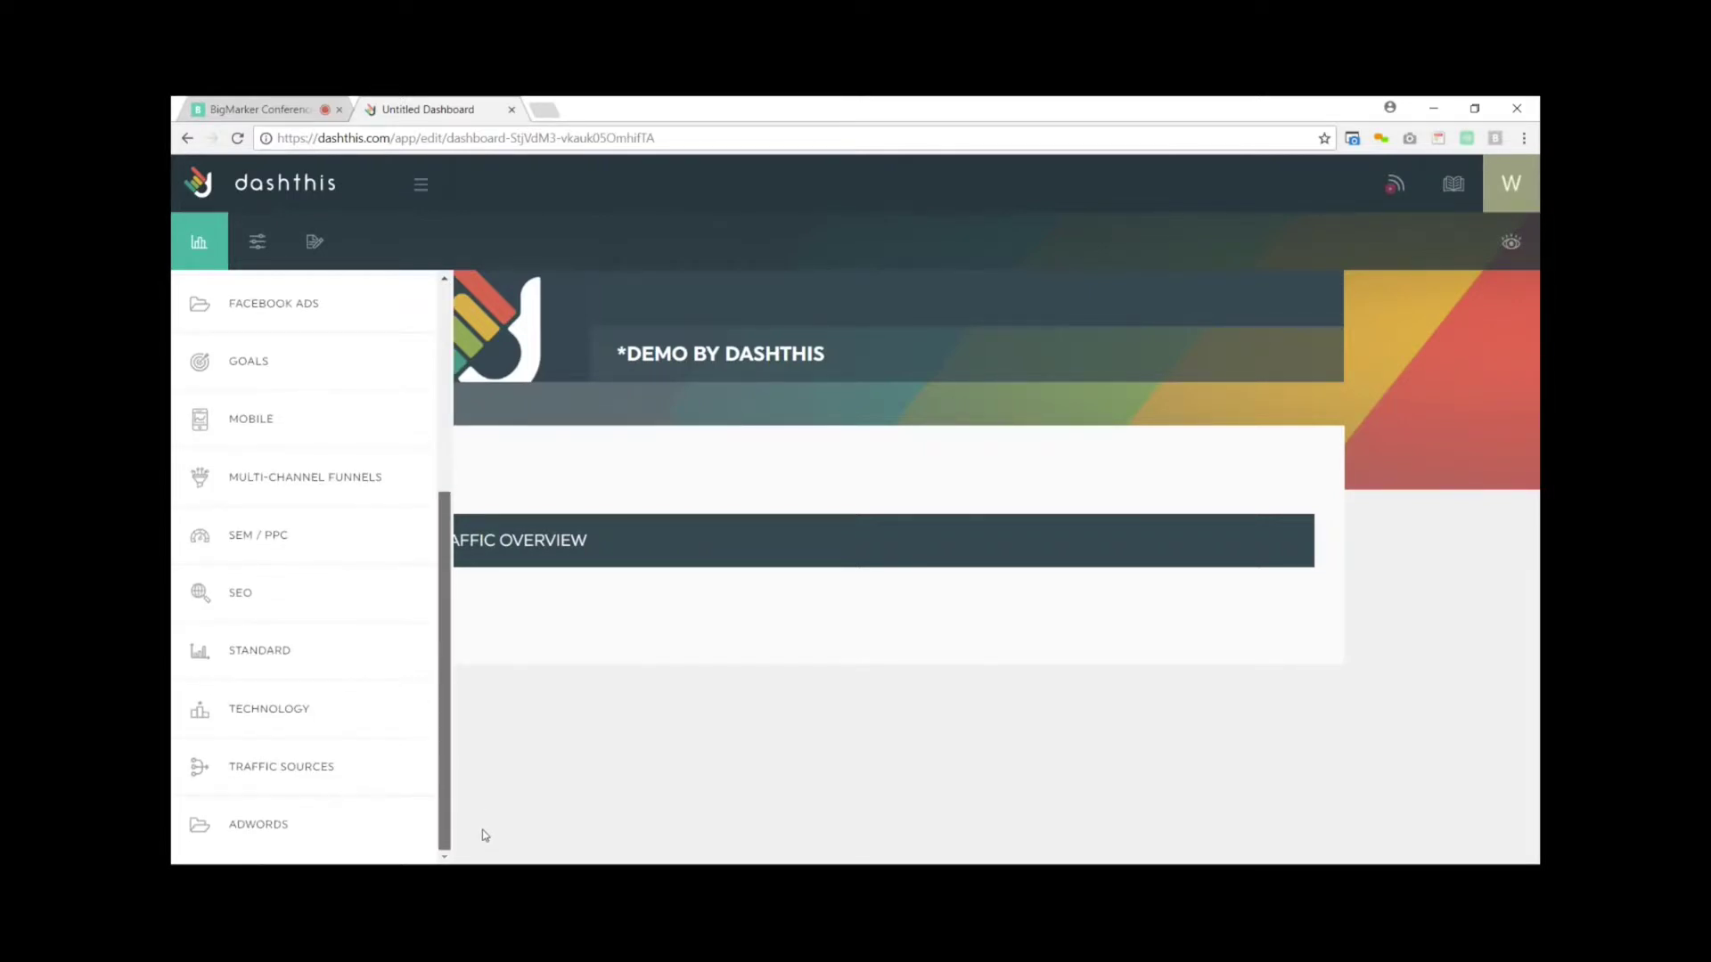
{"action": "left_click", "coordinate": [326, 770]}
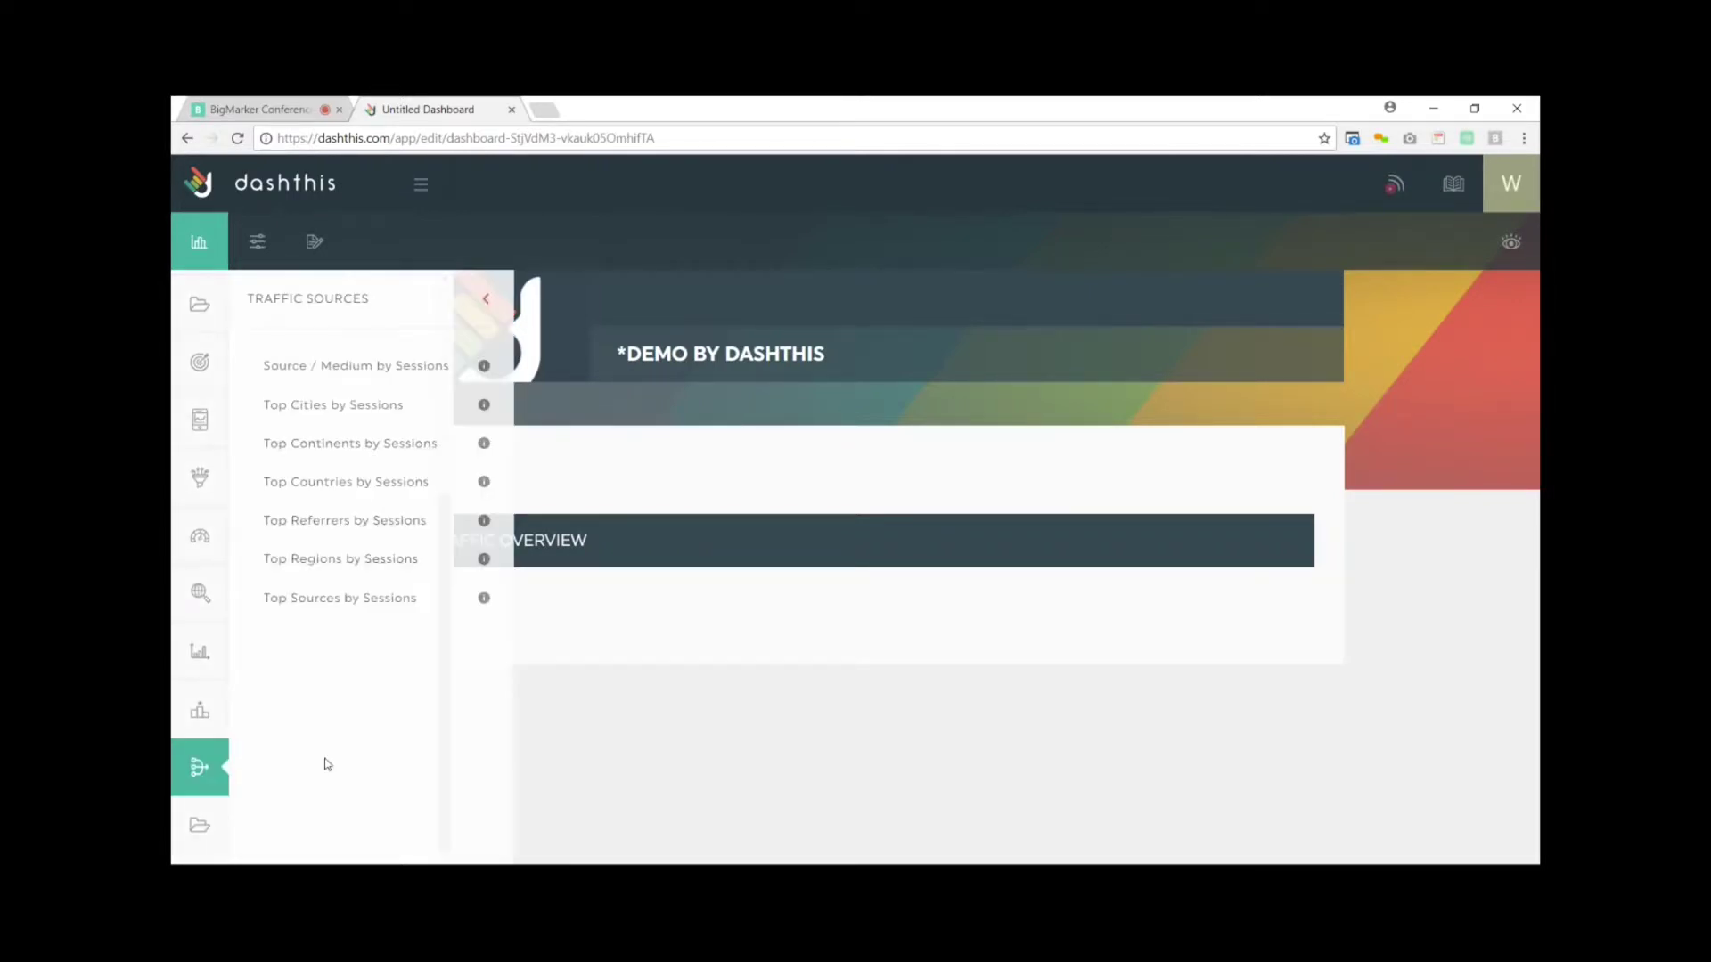
{"action": "left_click", "coordinate": [451, 360]}
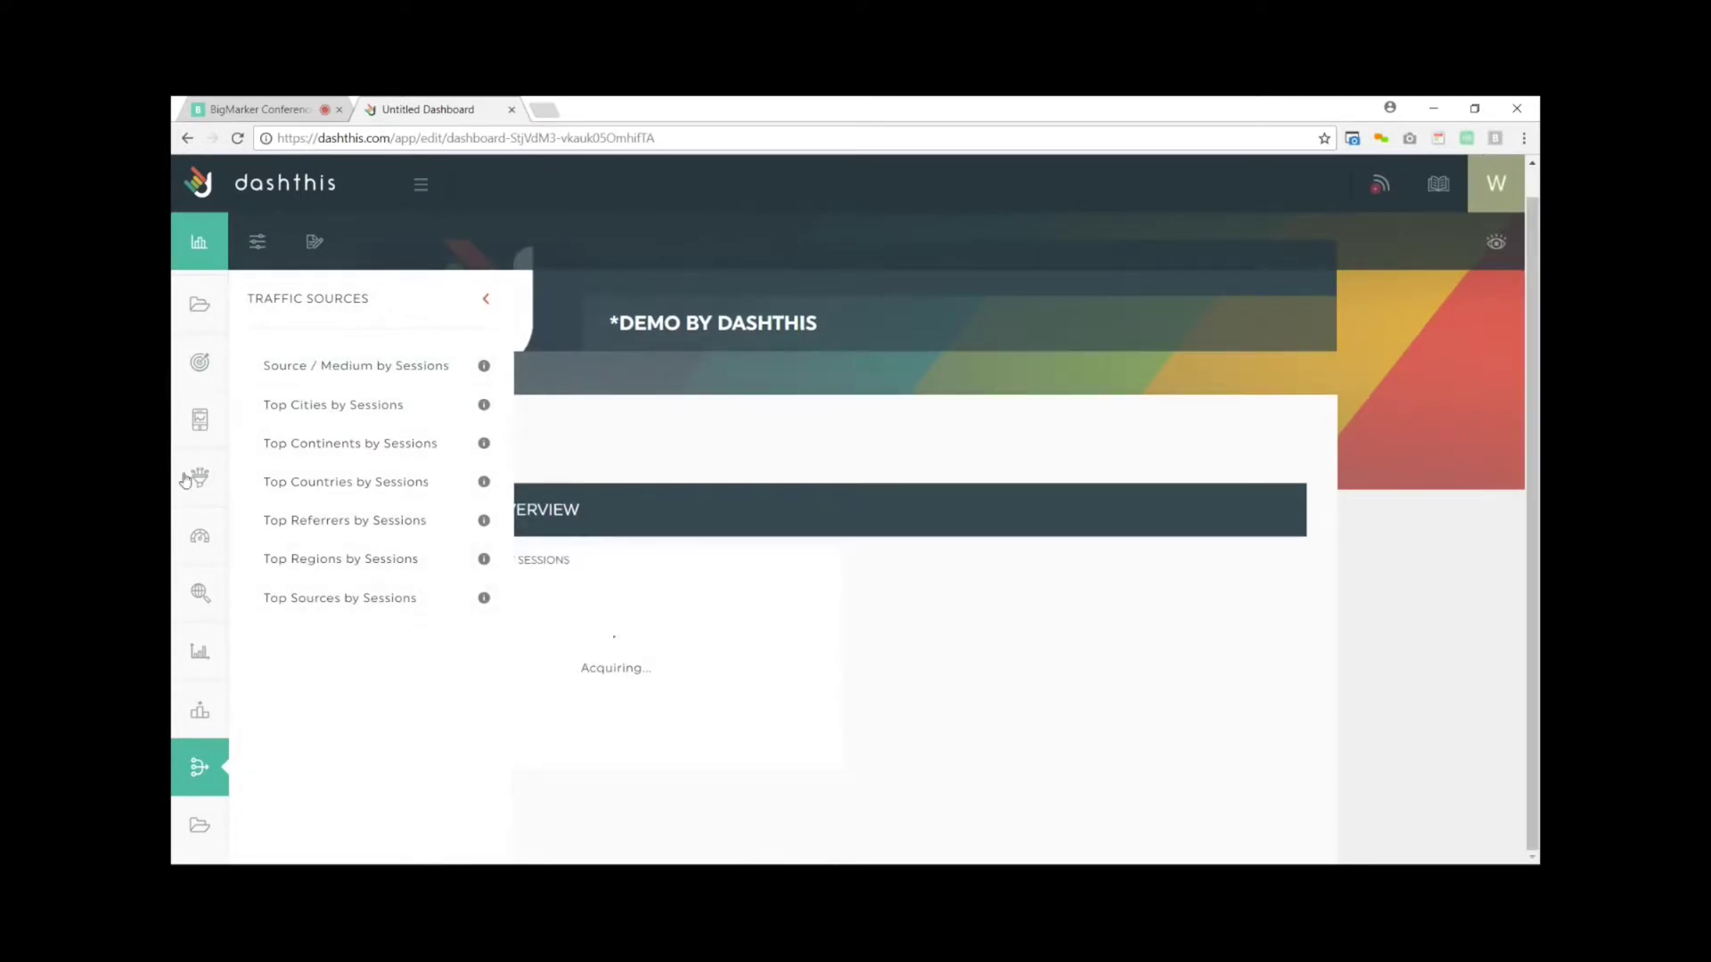
{"action": "left_click", "coordinate": [485, 298]}
Browse the preset widget categories and add Top Referrers by Sessions from Traffic Sources.
{"action": "scroll", "coordinate": [310, 523], "scroll_direction": "up", "scroll_amount": 2}
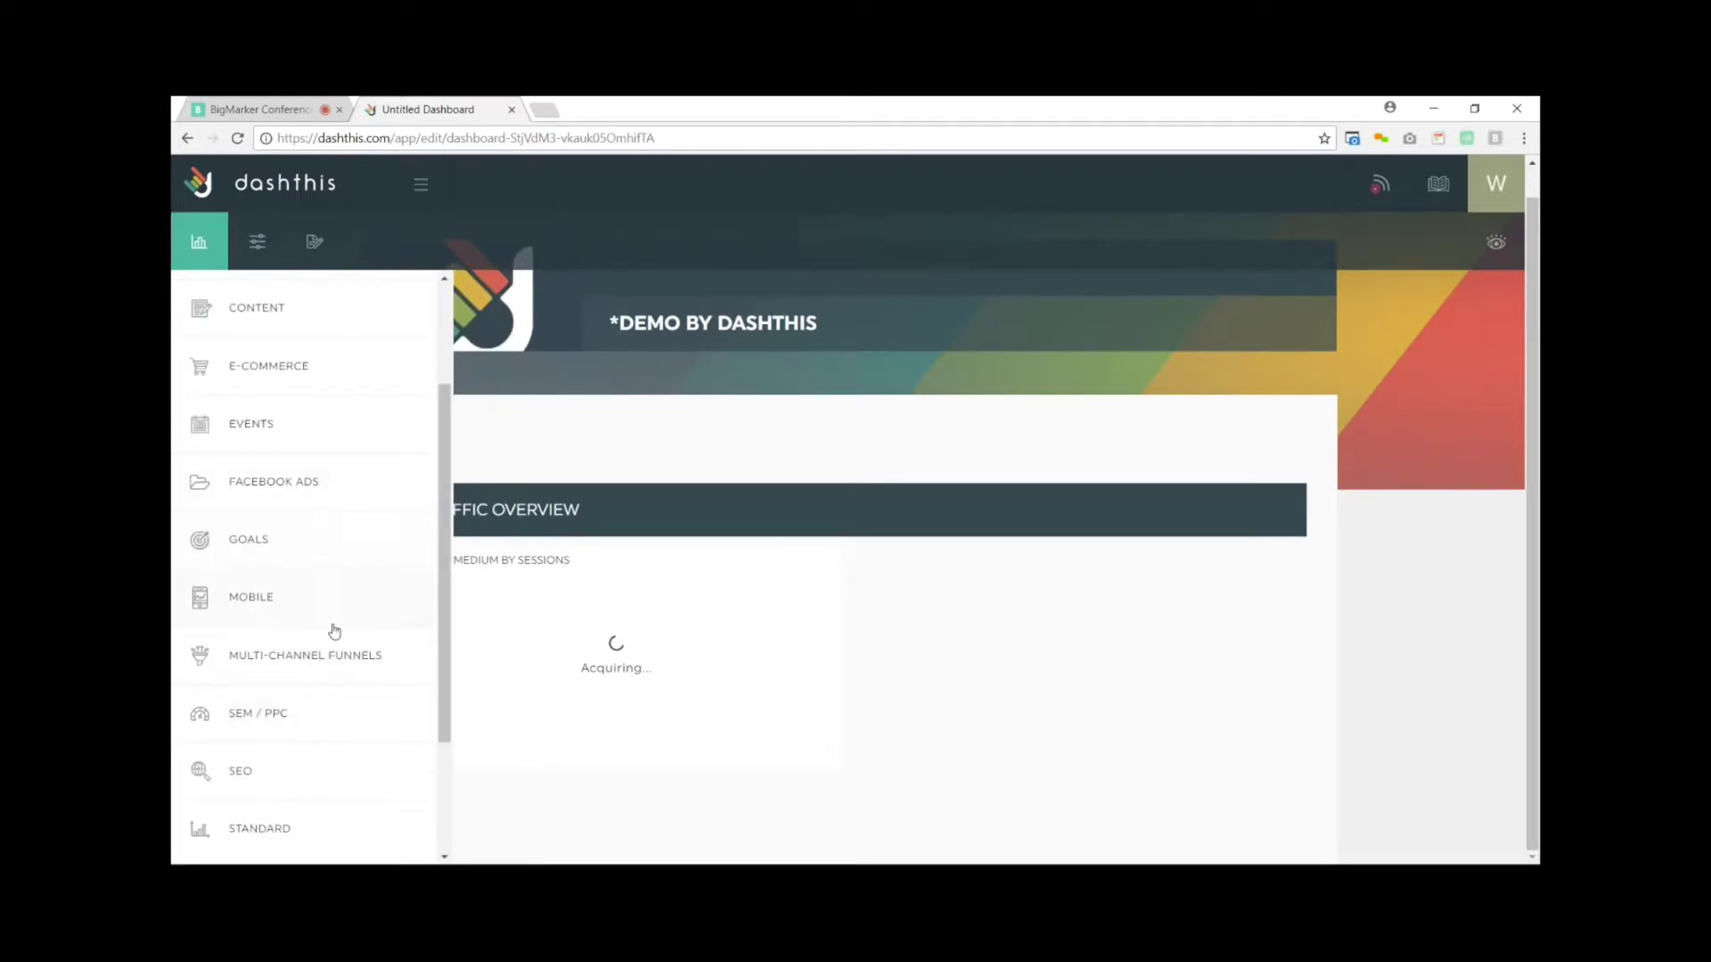
{"action": "scroll", "coordinate": [329, 623], "scroll_direction": "up", "scroll_amount": 2}
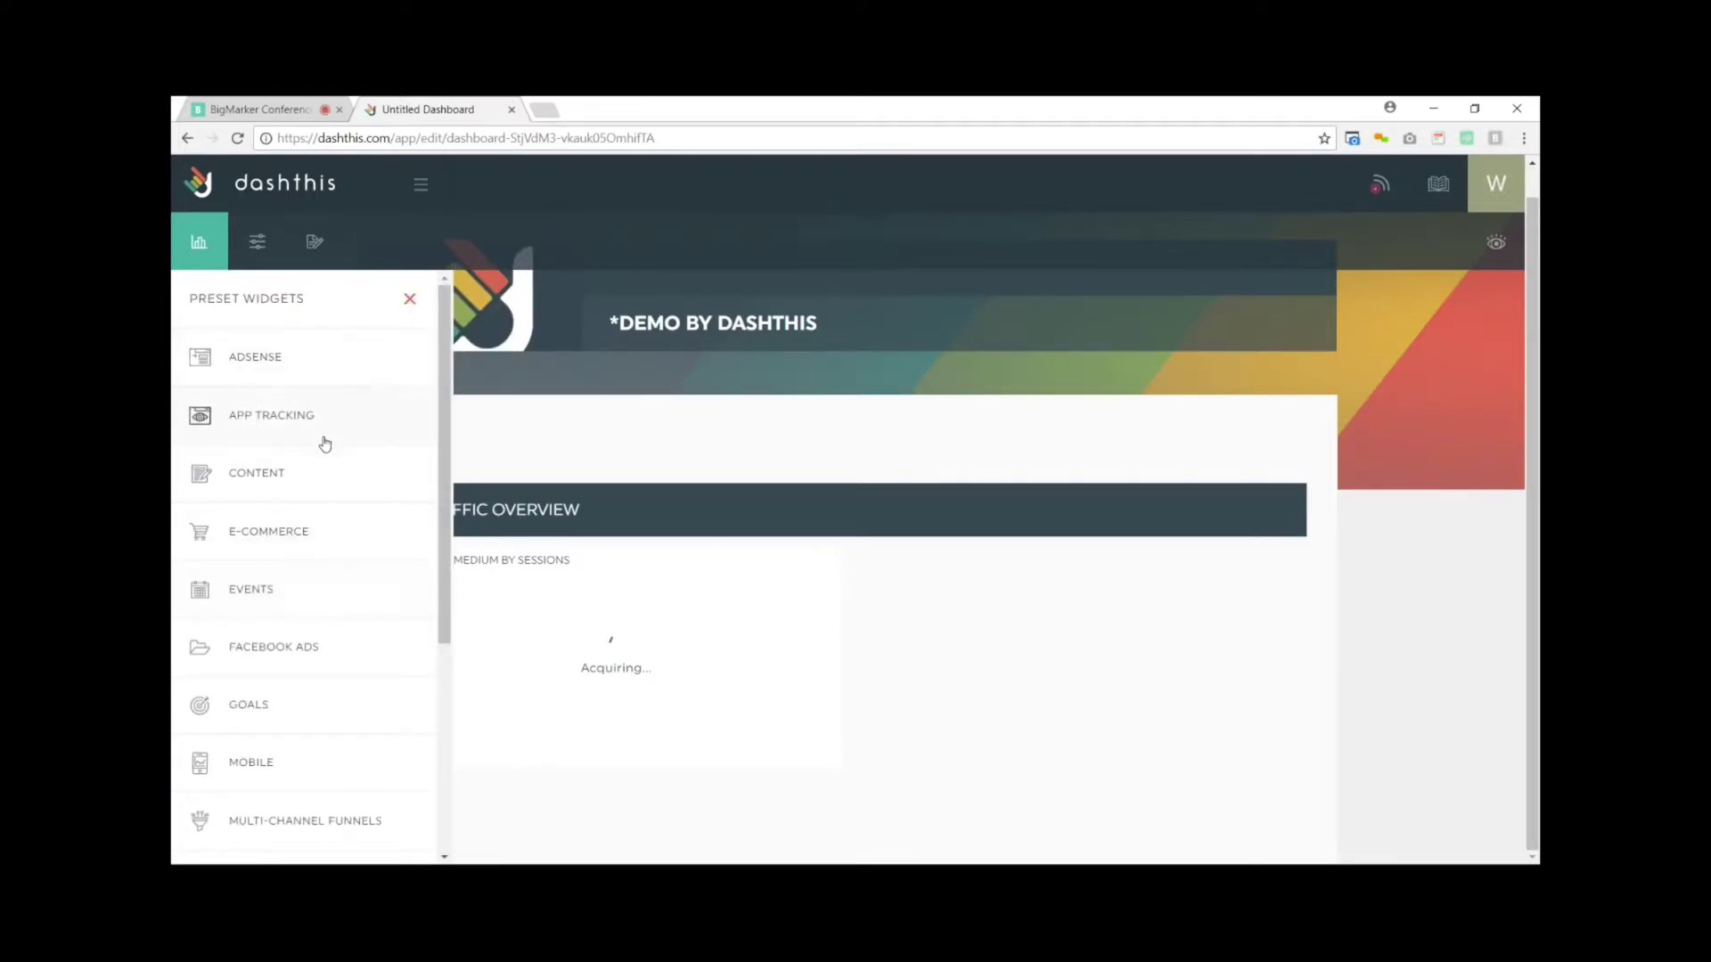
{"action": "scroll", "coordinate": [346, 521], "scroll_direction": "down", "scroll_amount": 3}
{"action": "scroll", "coordinate": [354, 547], "scroll_direction": "down", "scroll_amount": 4}
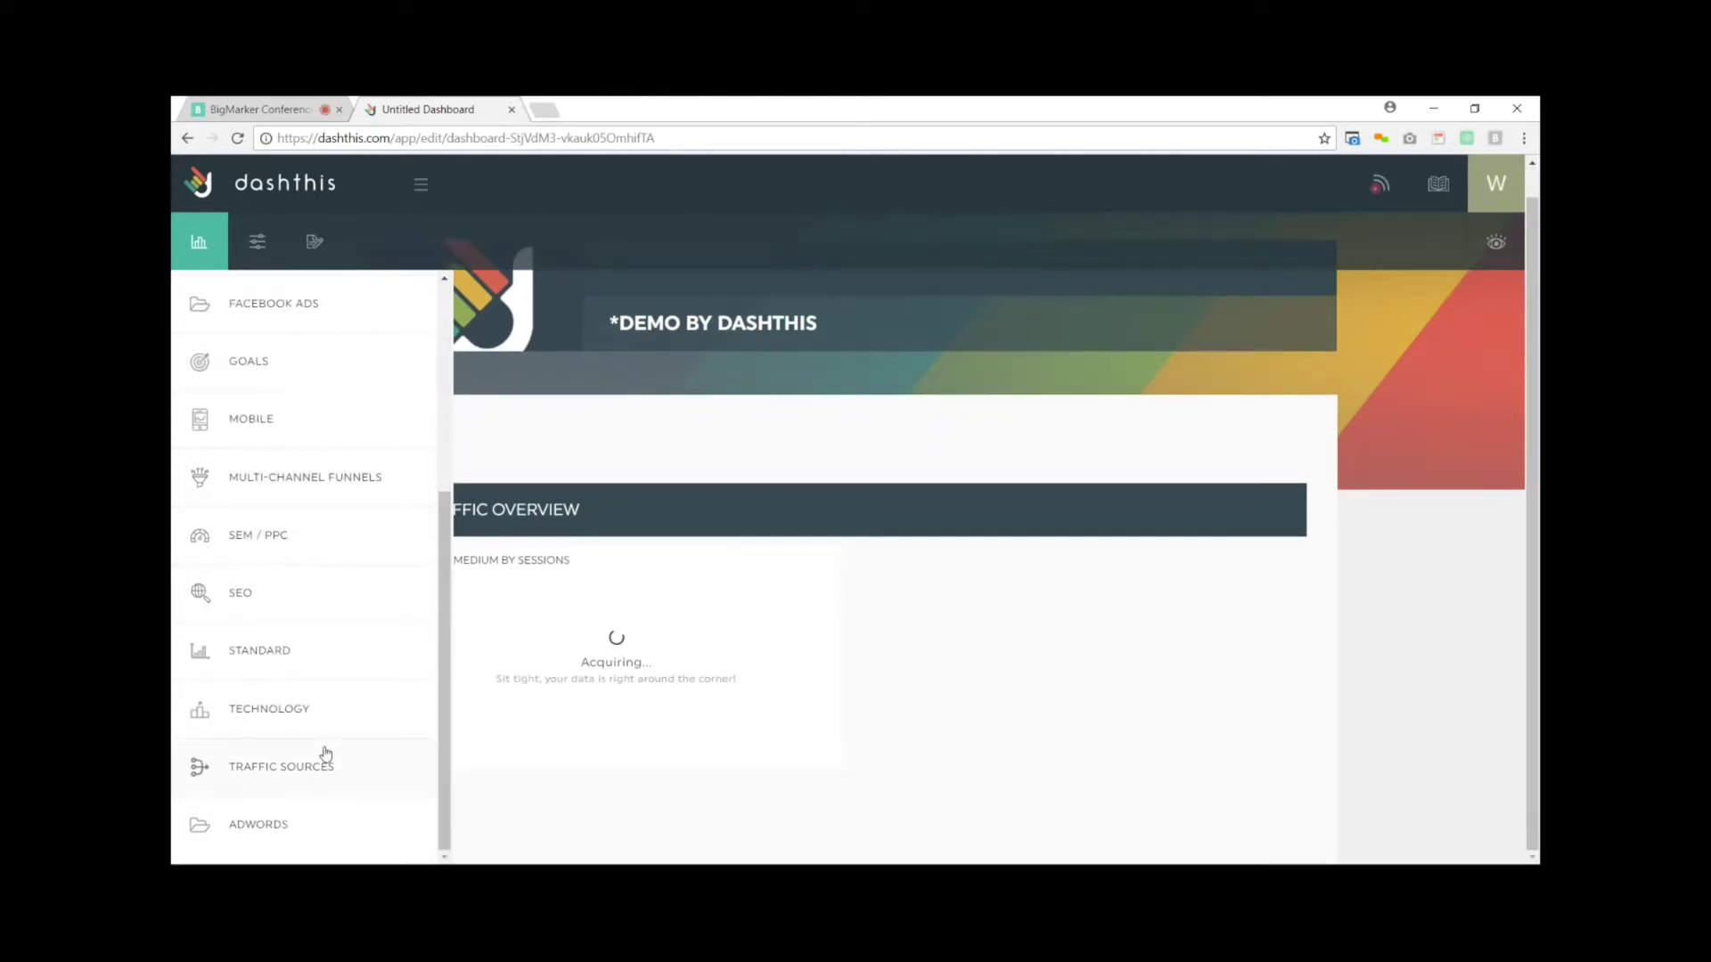
{"action": "left_click", "coordinate": [303, 774]}
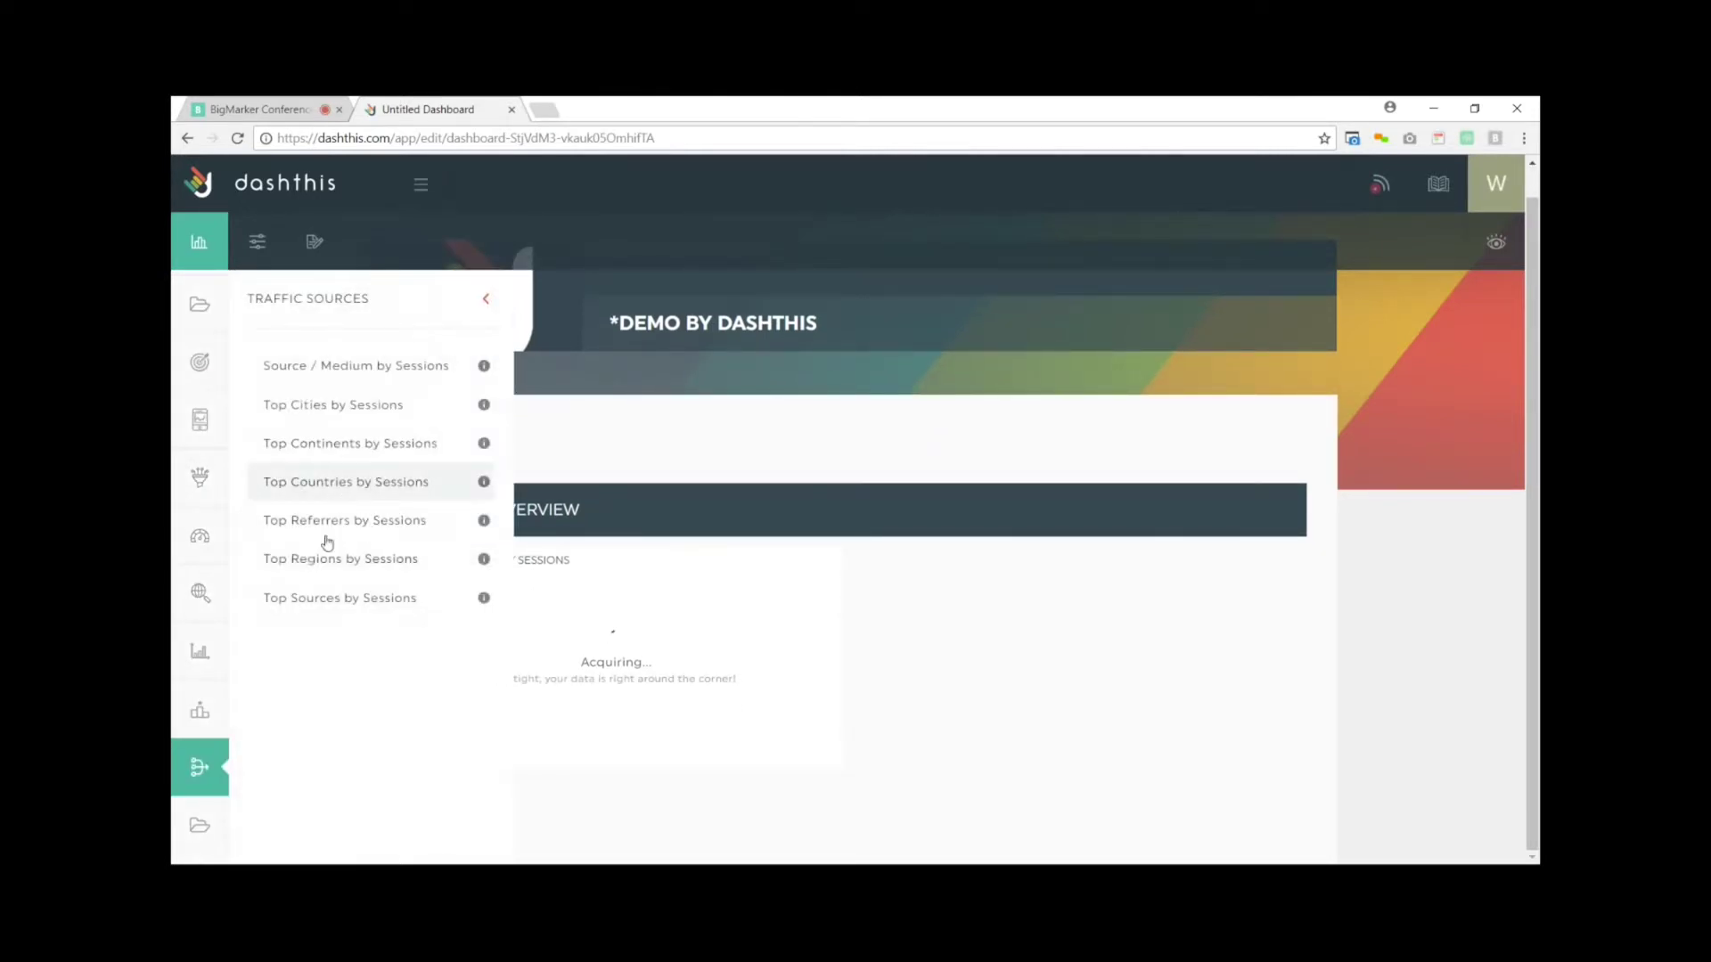
{"action": "left_click", "coordinate": [486, 298]}
Add the Number of Pageviews, Top Pages by Pageviews and Pages per Session preset widgets from the Content category.
{"action": "scroll", "coordinate": [339, 392], "scroll_direction": "up", "scroll_amount": 3}
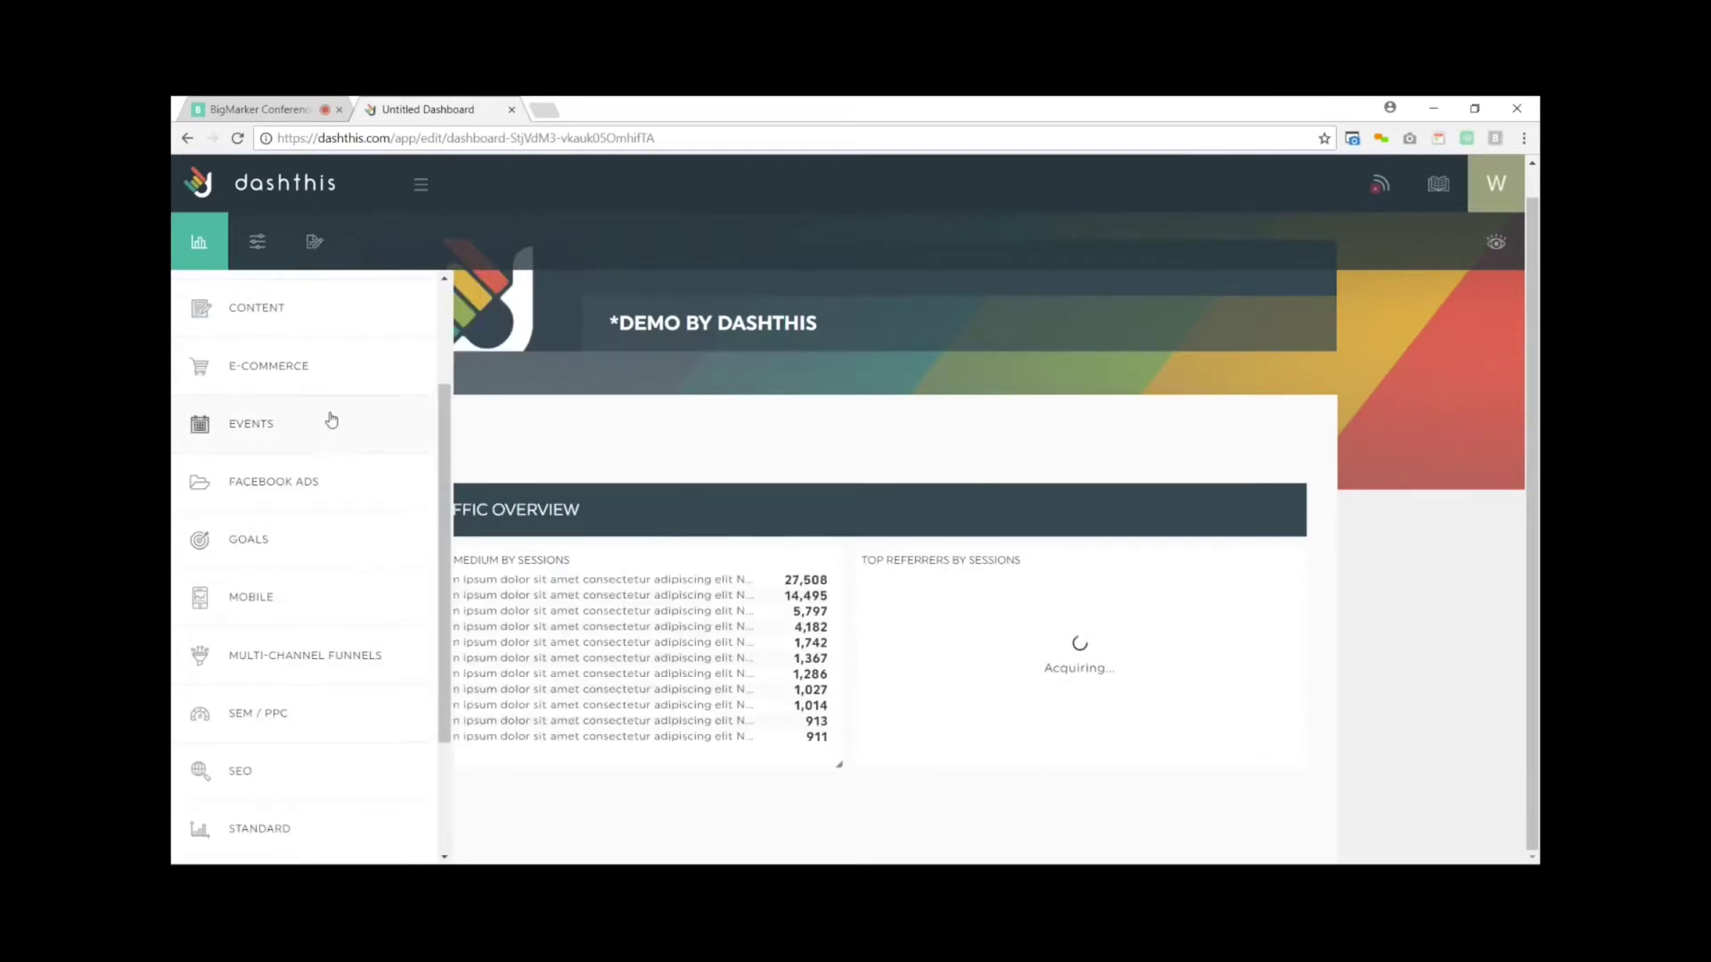
{"action": "scroll", "coordinate": [325, 406], "scroll_direction": "up", "scroll_amount": 2}
{"action": "left_click", "coordinate": [288, 480]}
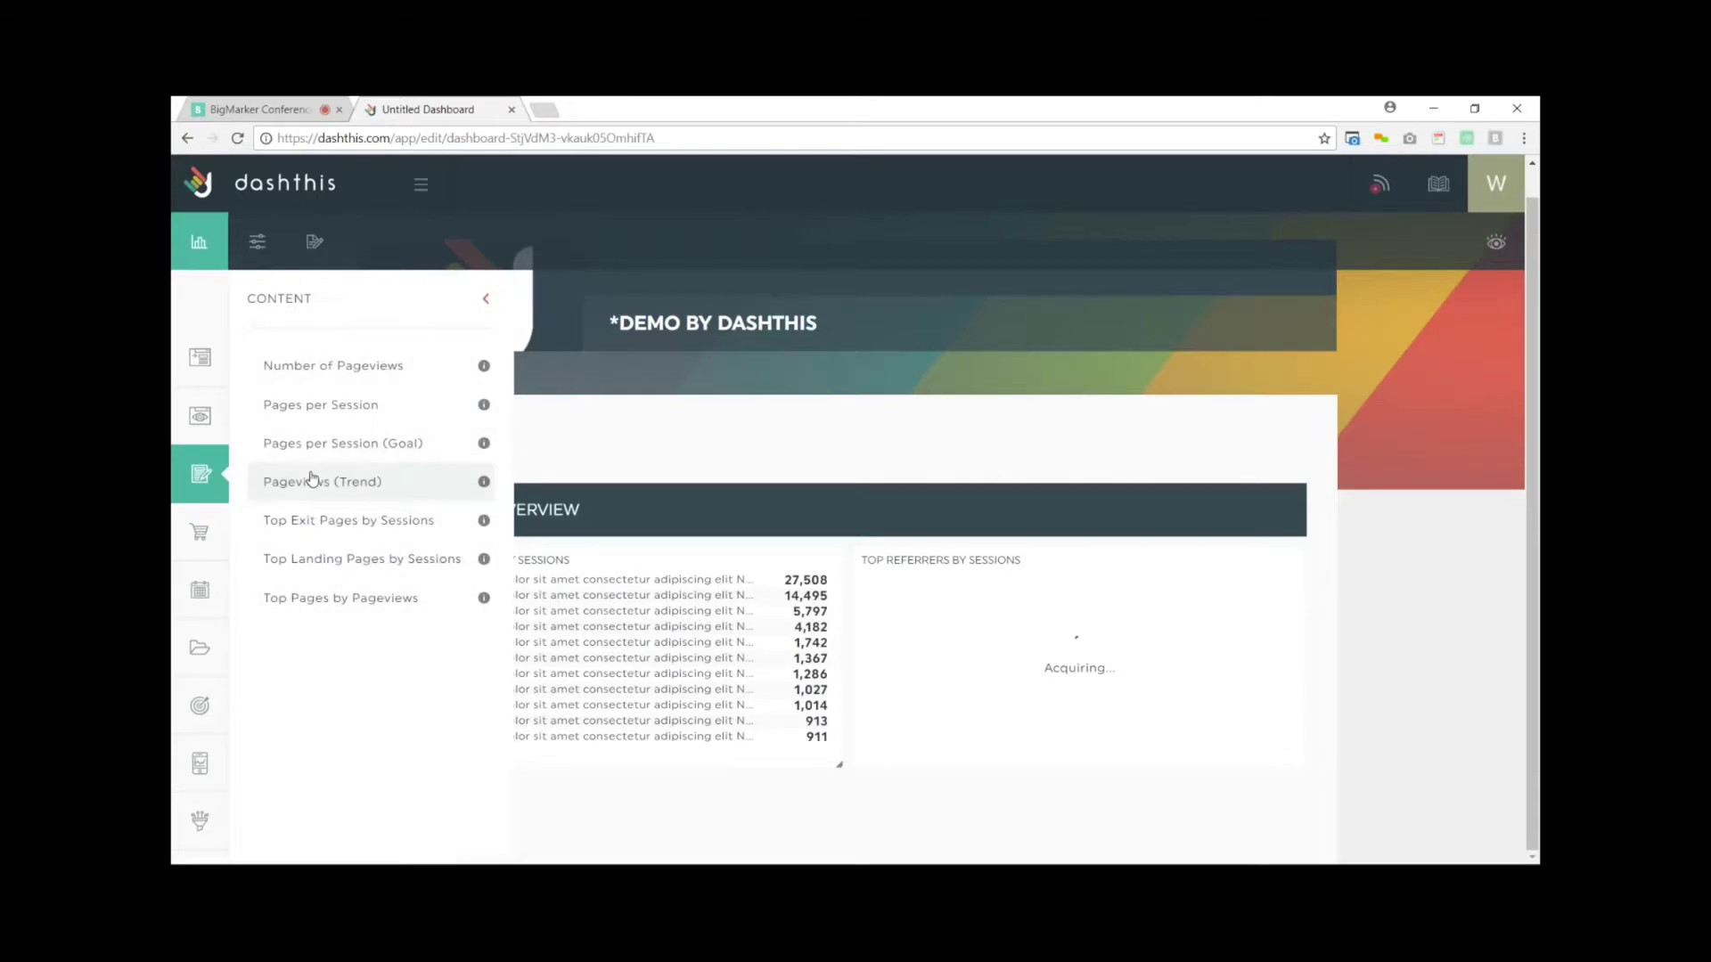
{"action": "left_click", "coordinate": [411, 383]}
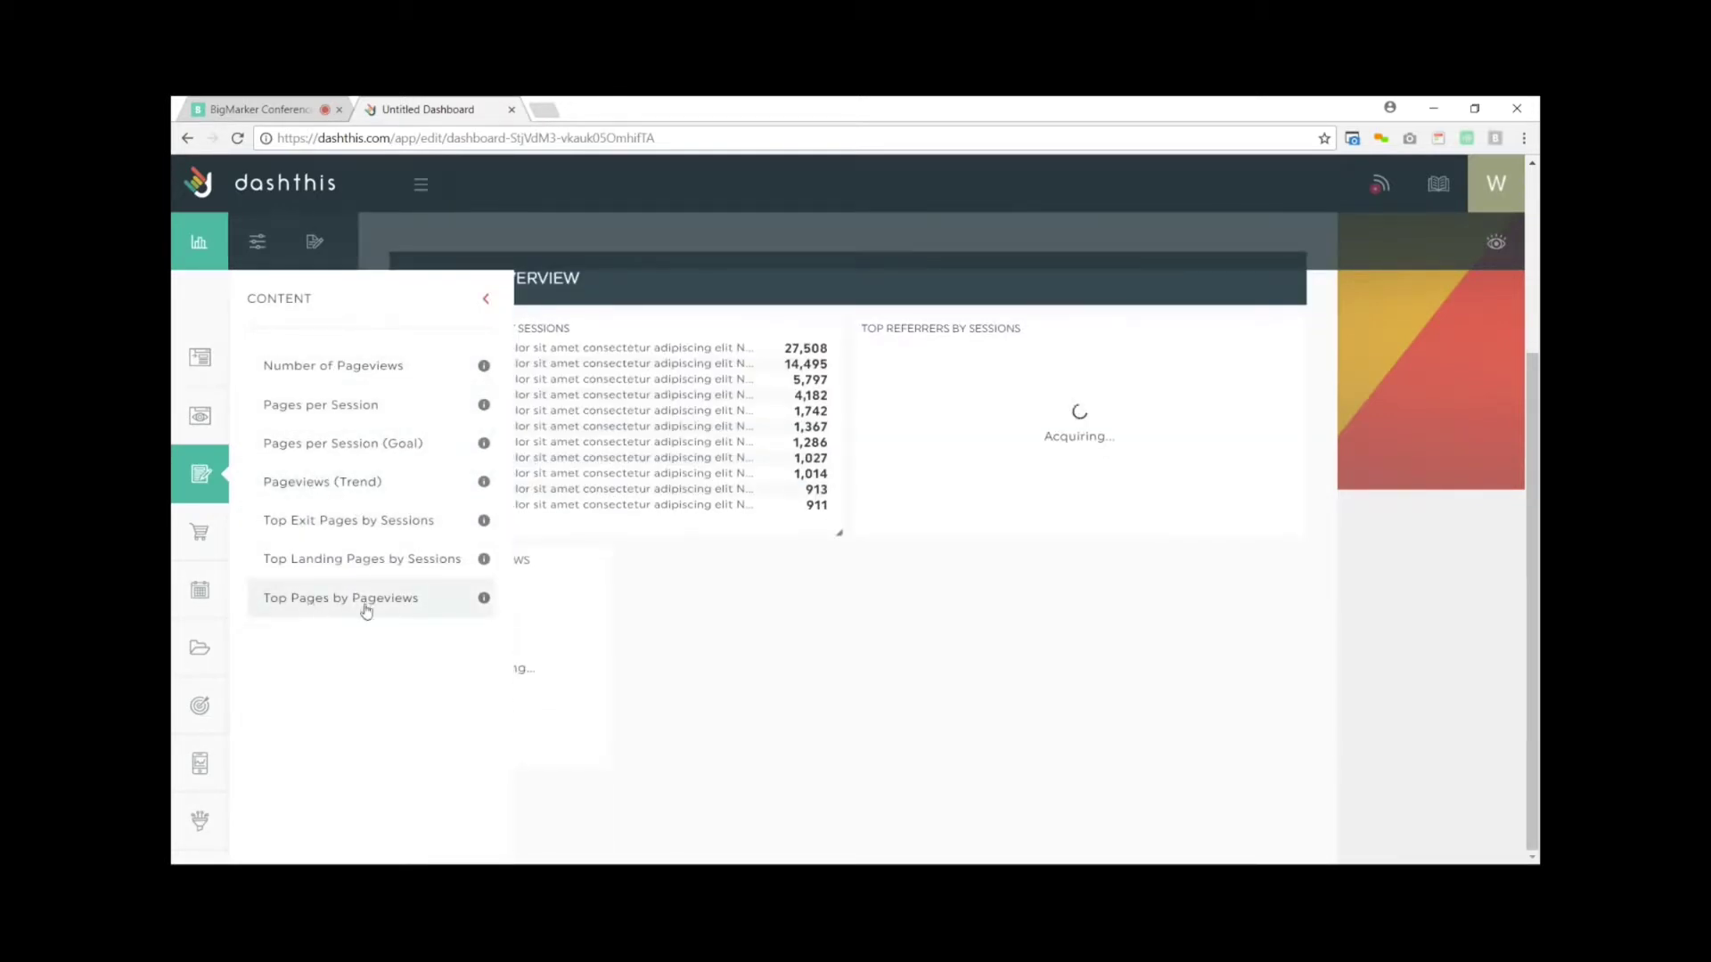
{"action": "left_click", "coordinate": [489, 598]}
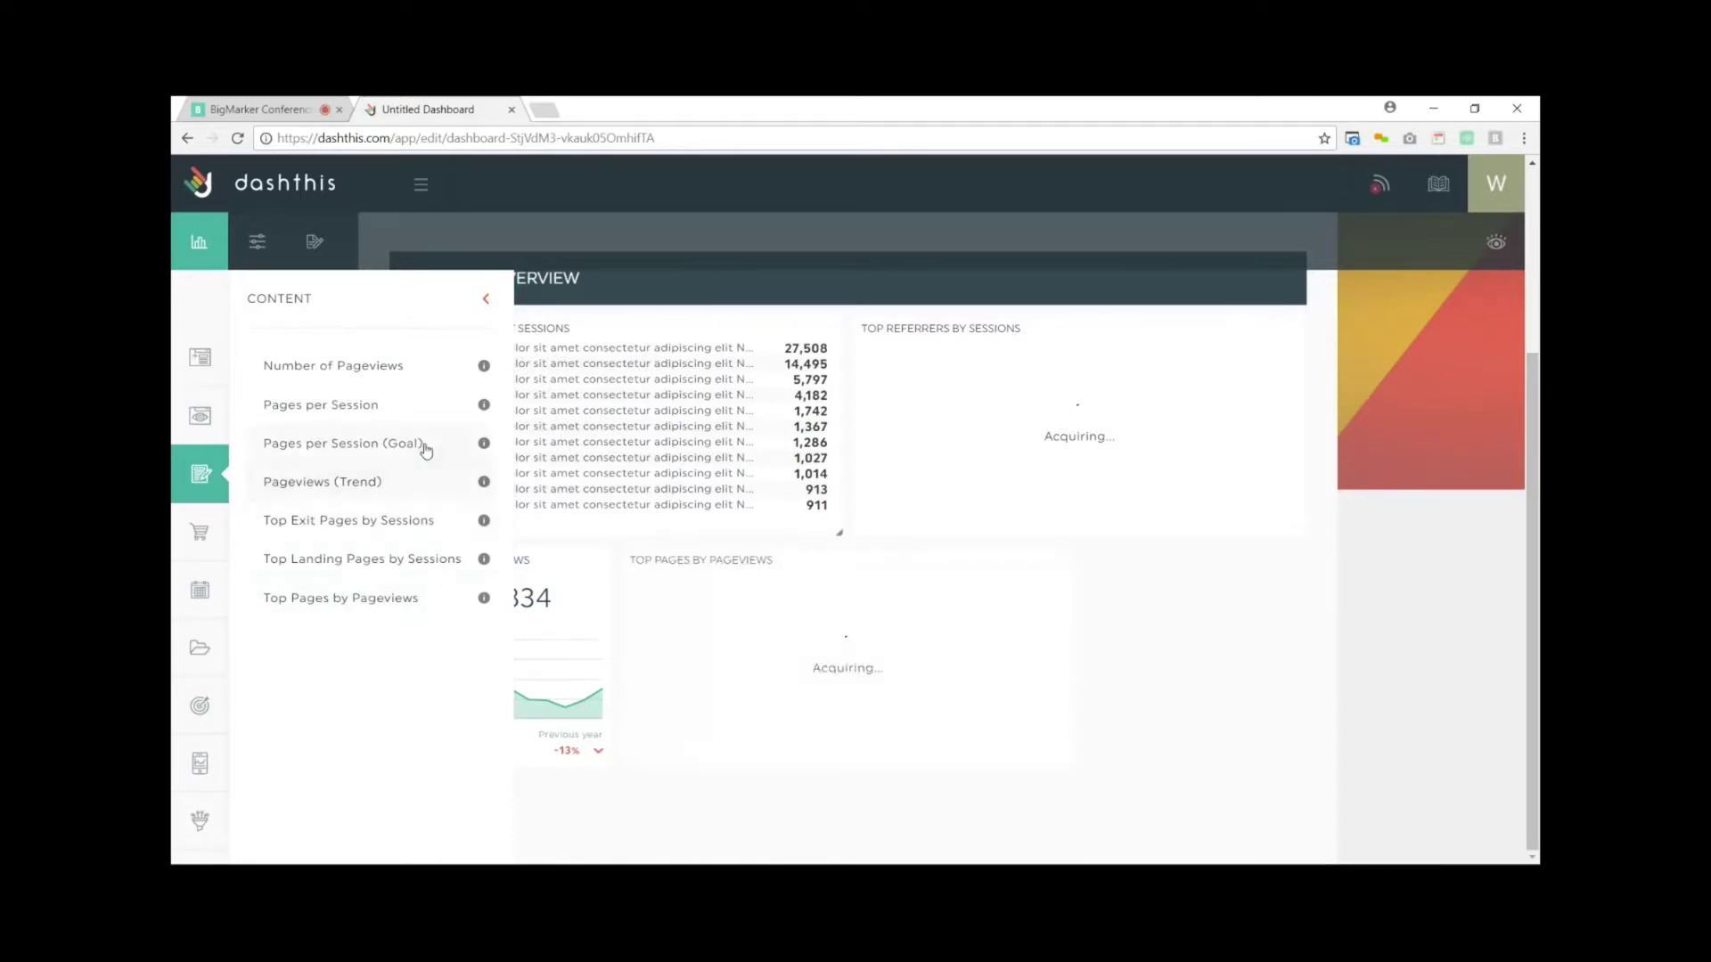
{"action": "left_click", "coordinate": [322, 408]}
{"action": "left_click", "coordinate": [486, 298]}
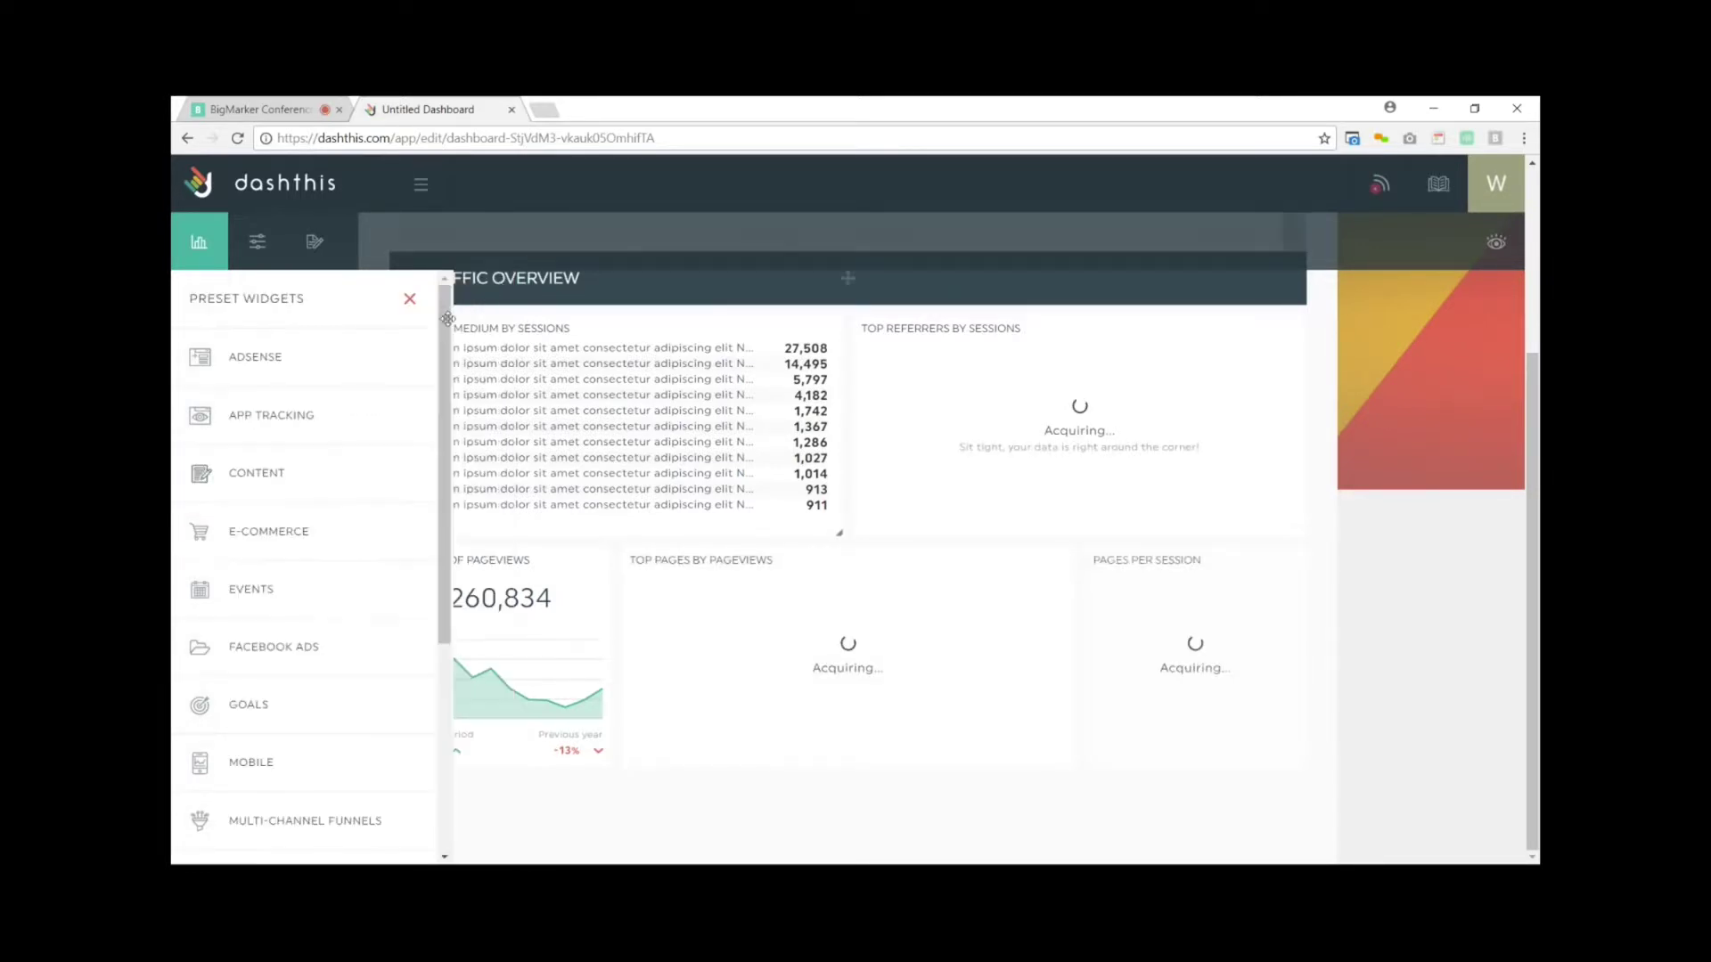
{"action": "left_click", "coordinate": [413, 301]}
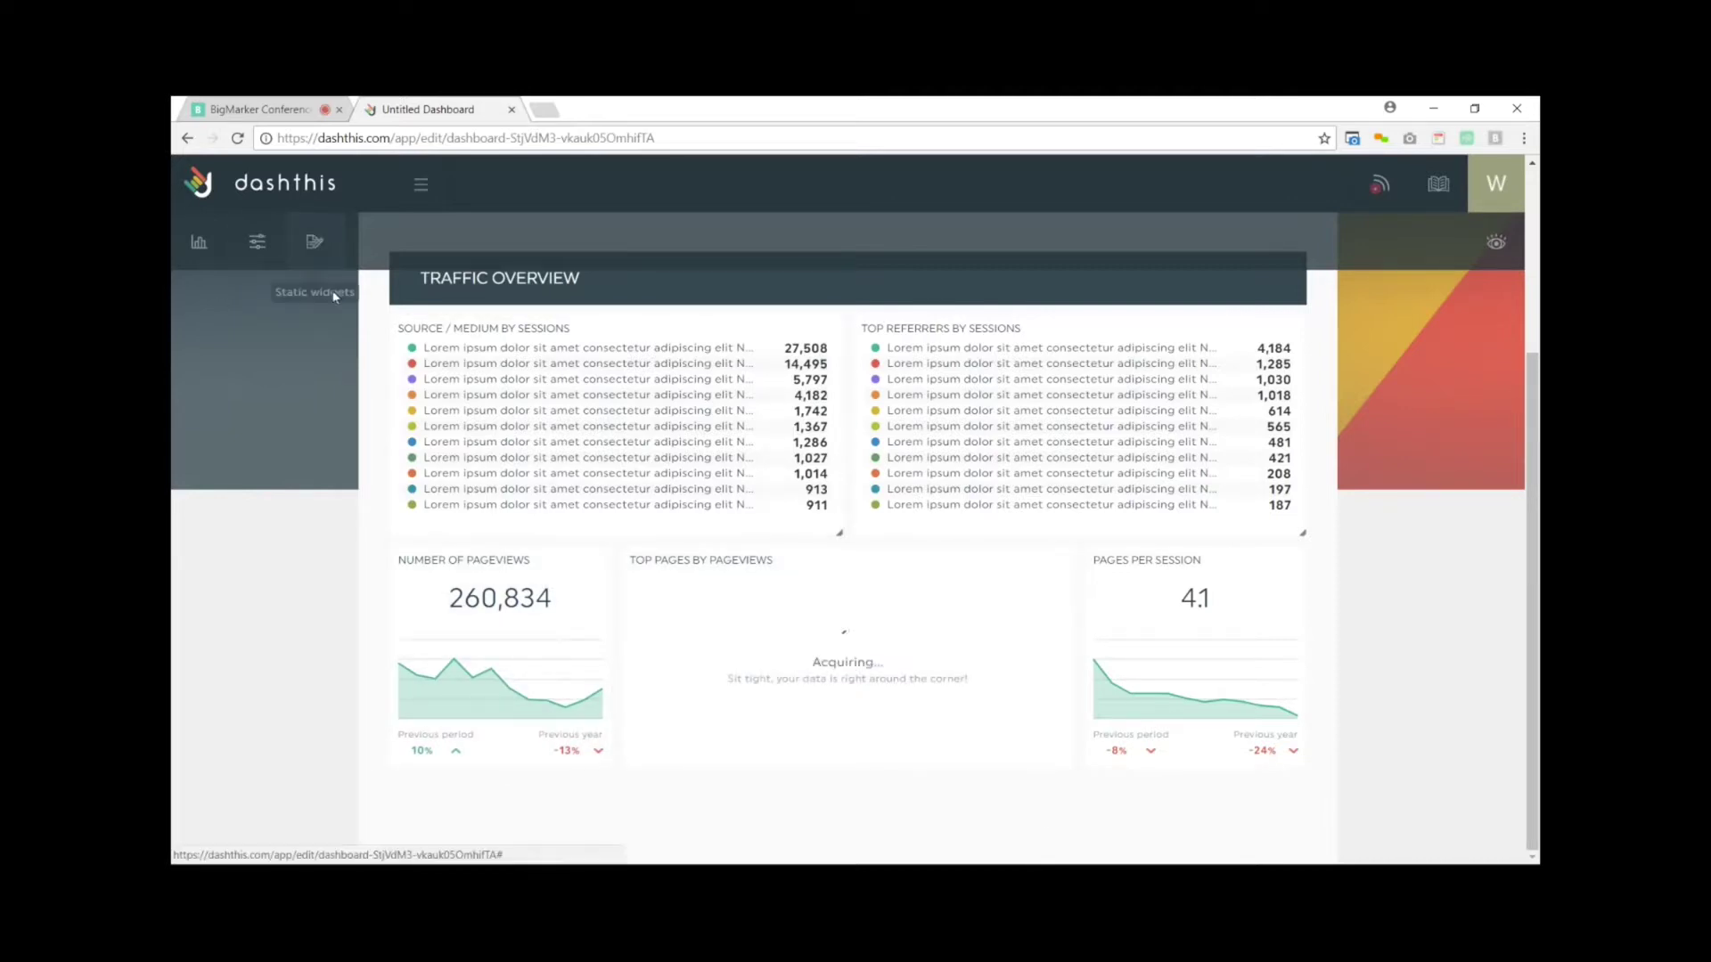
Add a static header widget below the pageview widgets and rename it ADWORDS.
{"action": "left_click", "coordinate": [315, 241]}
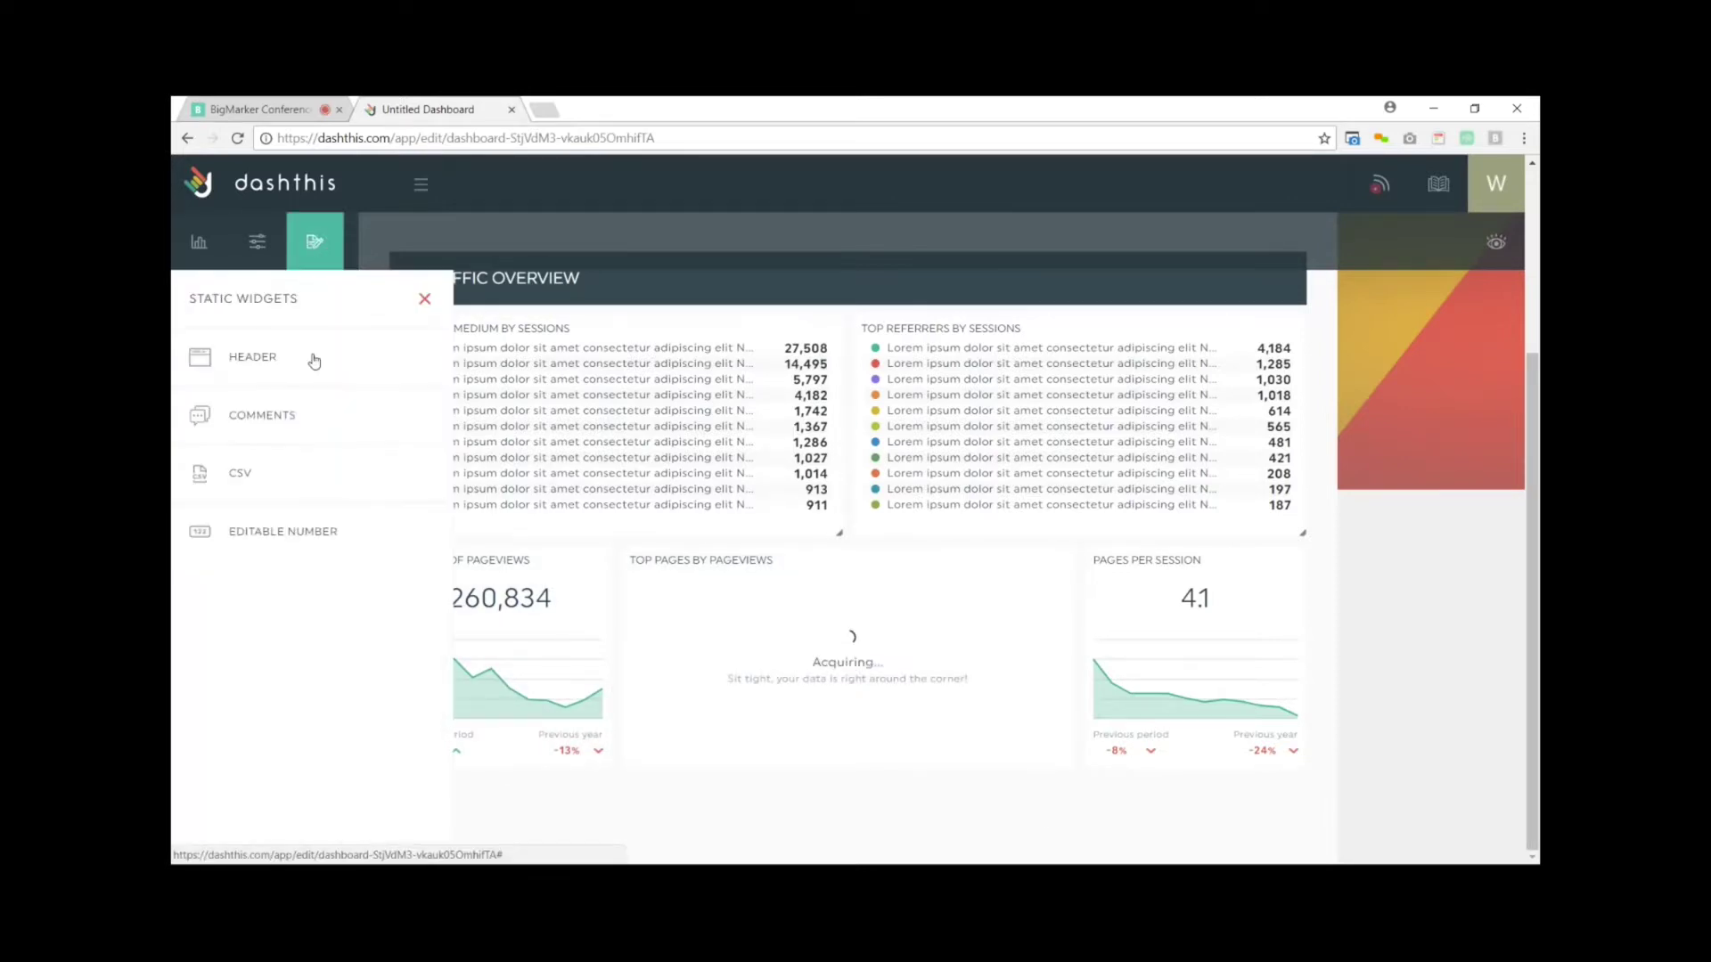
{"action": "left_click", "coordinate": [267, 361]}
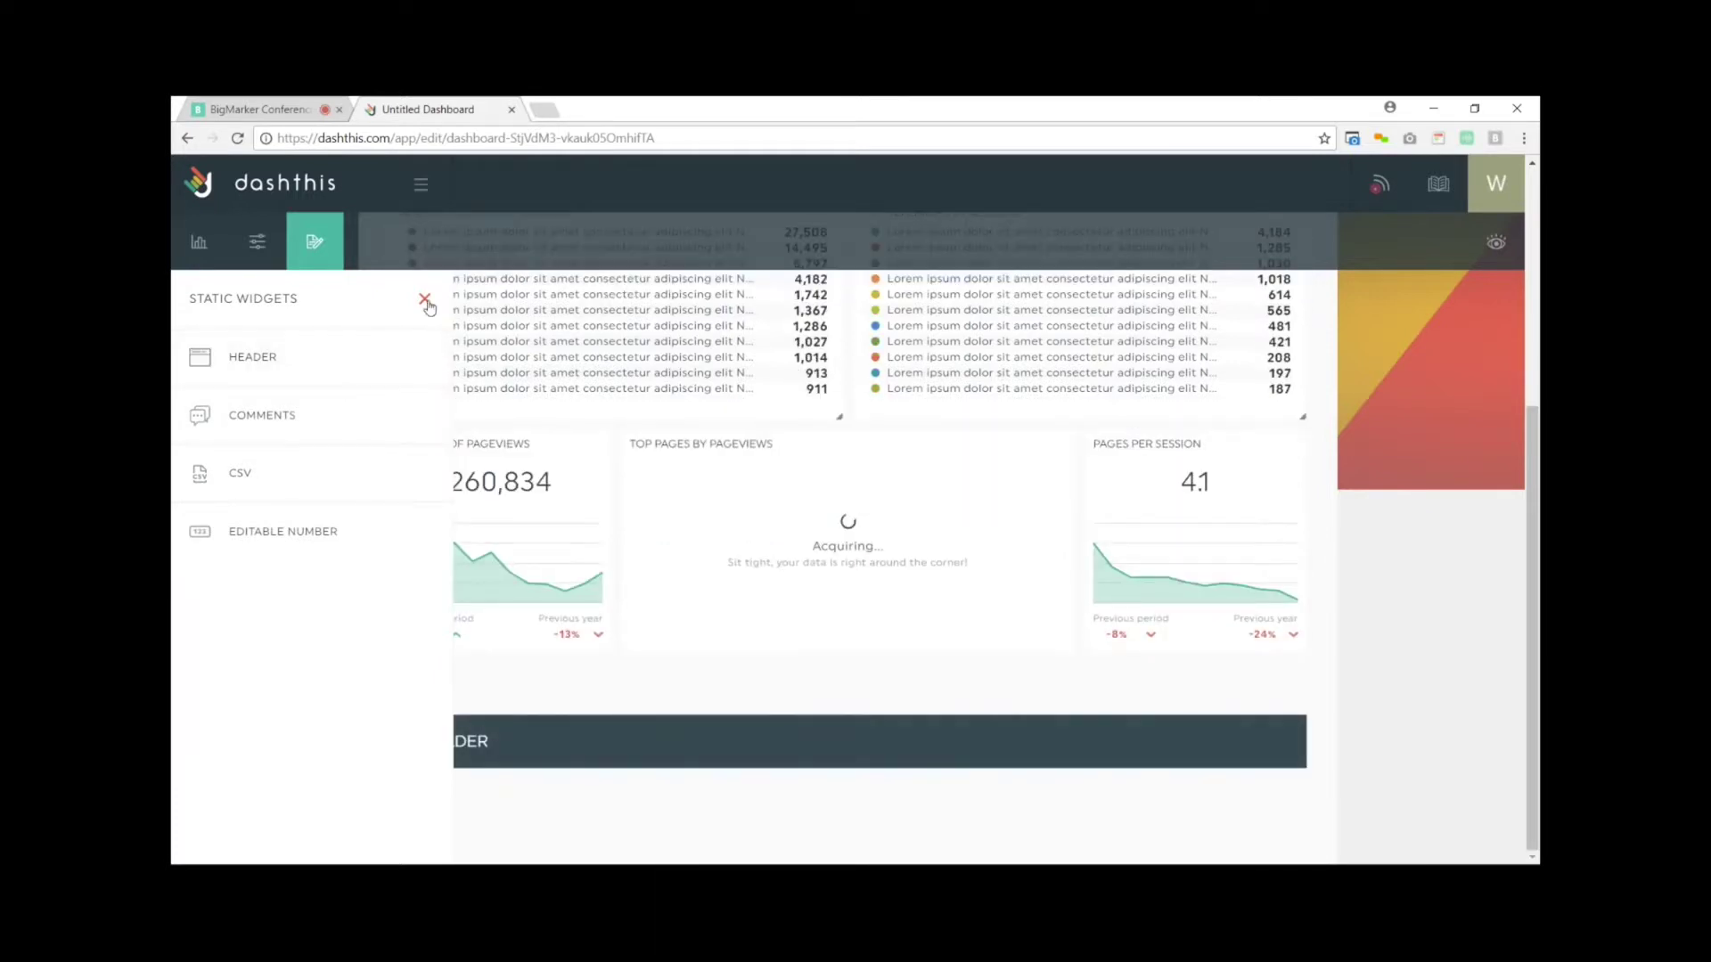
{"action": "left_click", "coordinate": [424, 299]}
{"action": "double_click", "coordinate": [429, 741]}
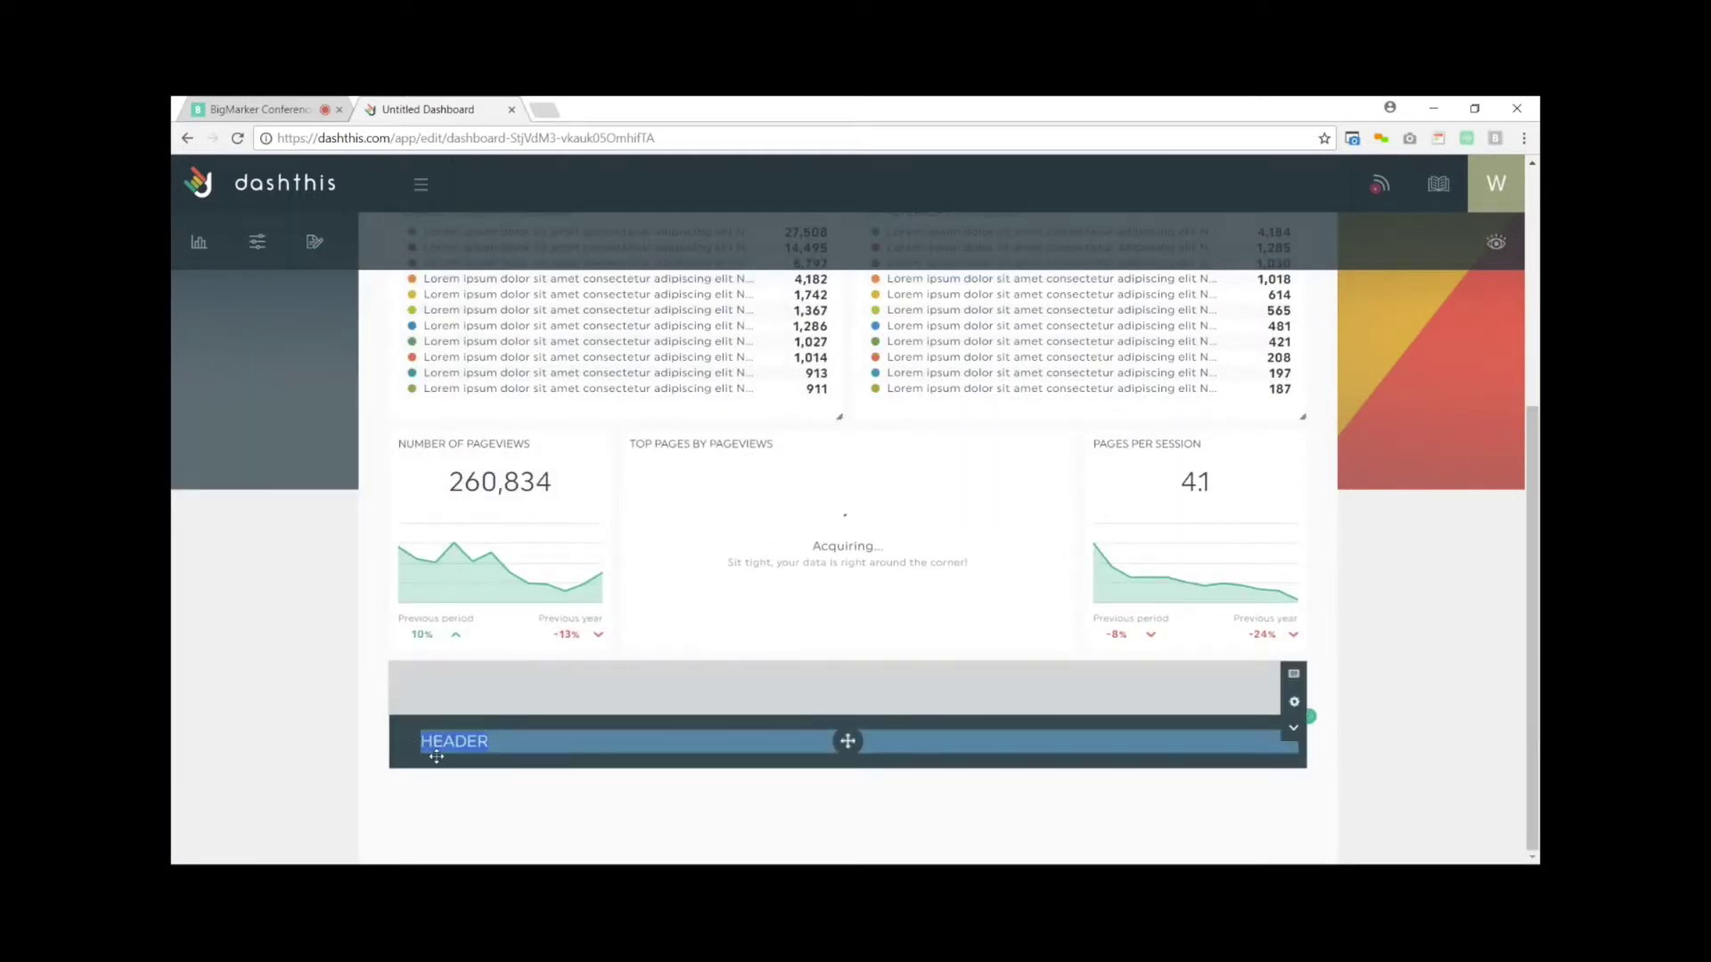
{"action": "type", "text": "A"}
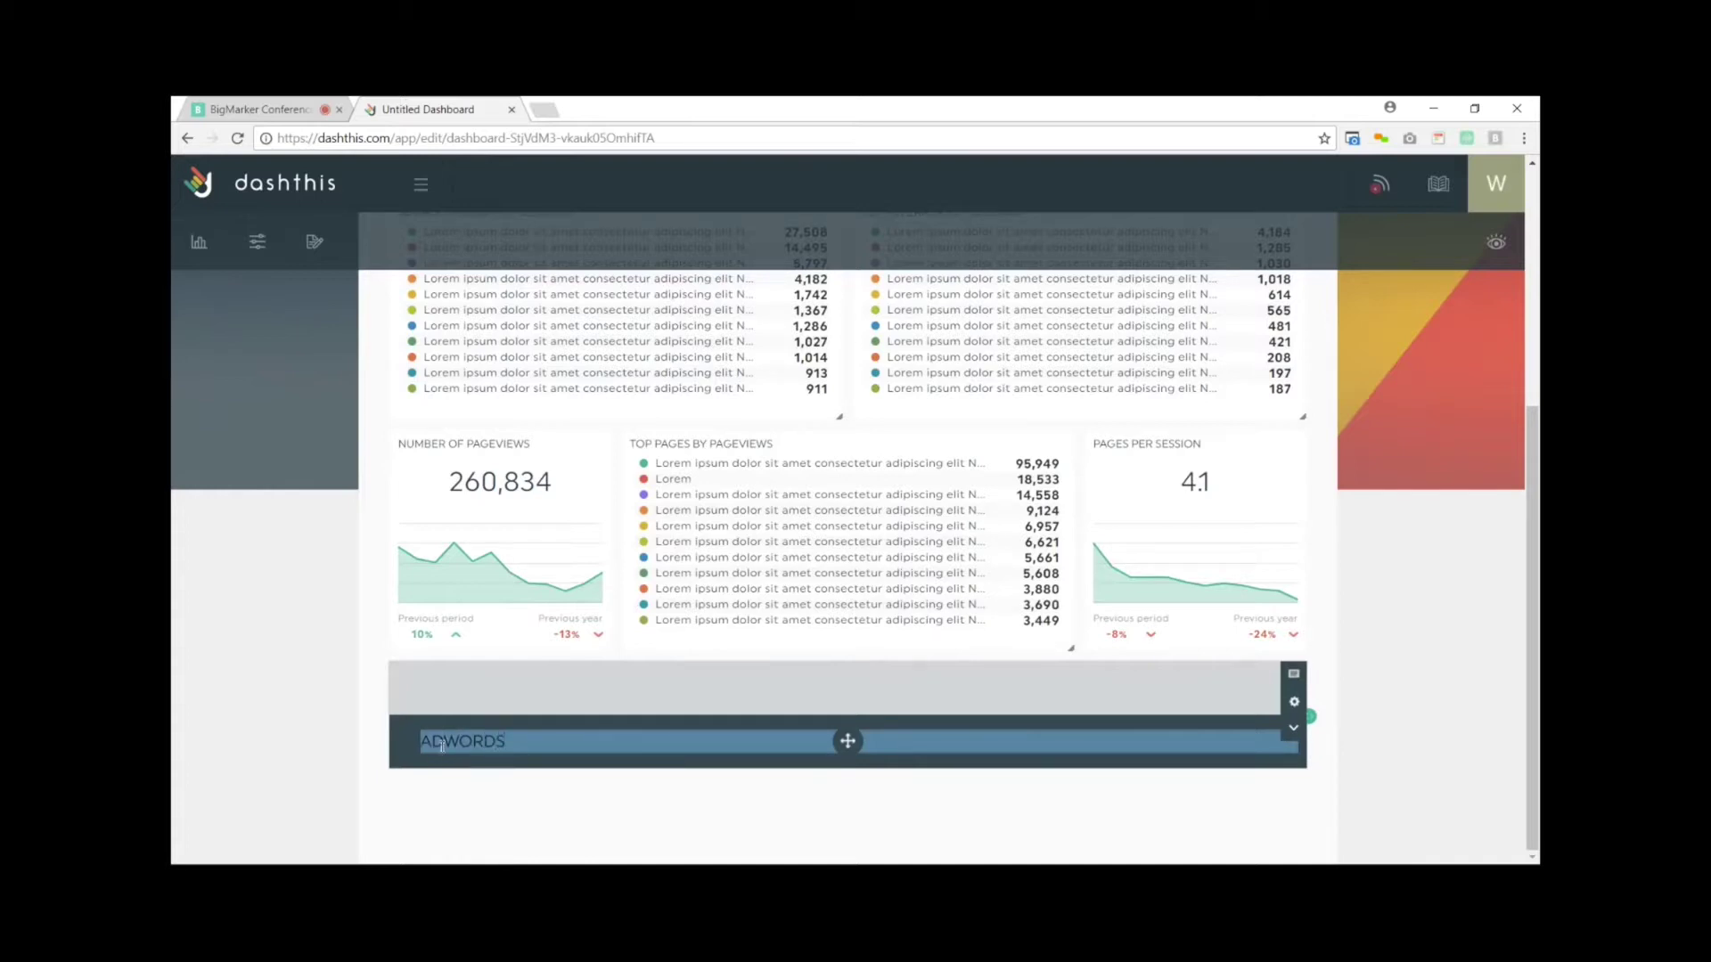
Add the Cost, Clicks and Impressions preset widgets from the AdWords category under the ADWORDS header.
{"action": "left_click", "coordinate": [202, 253]}
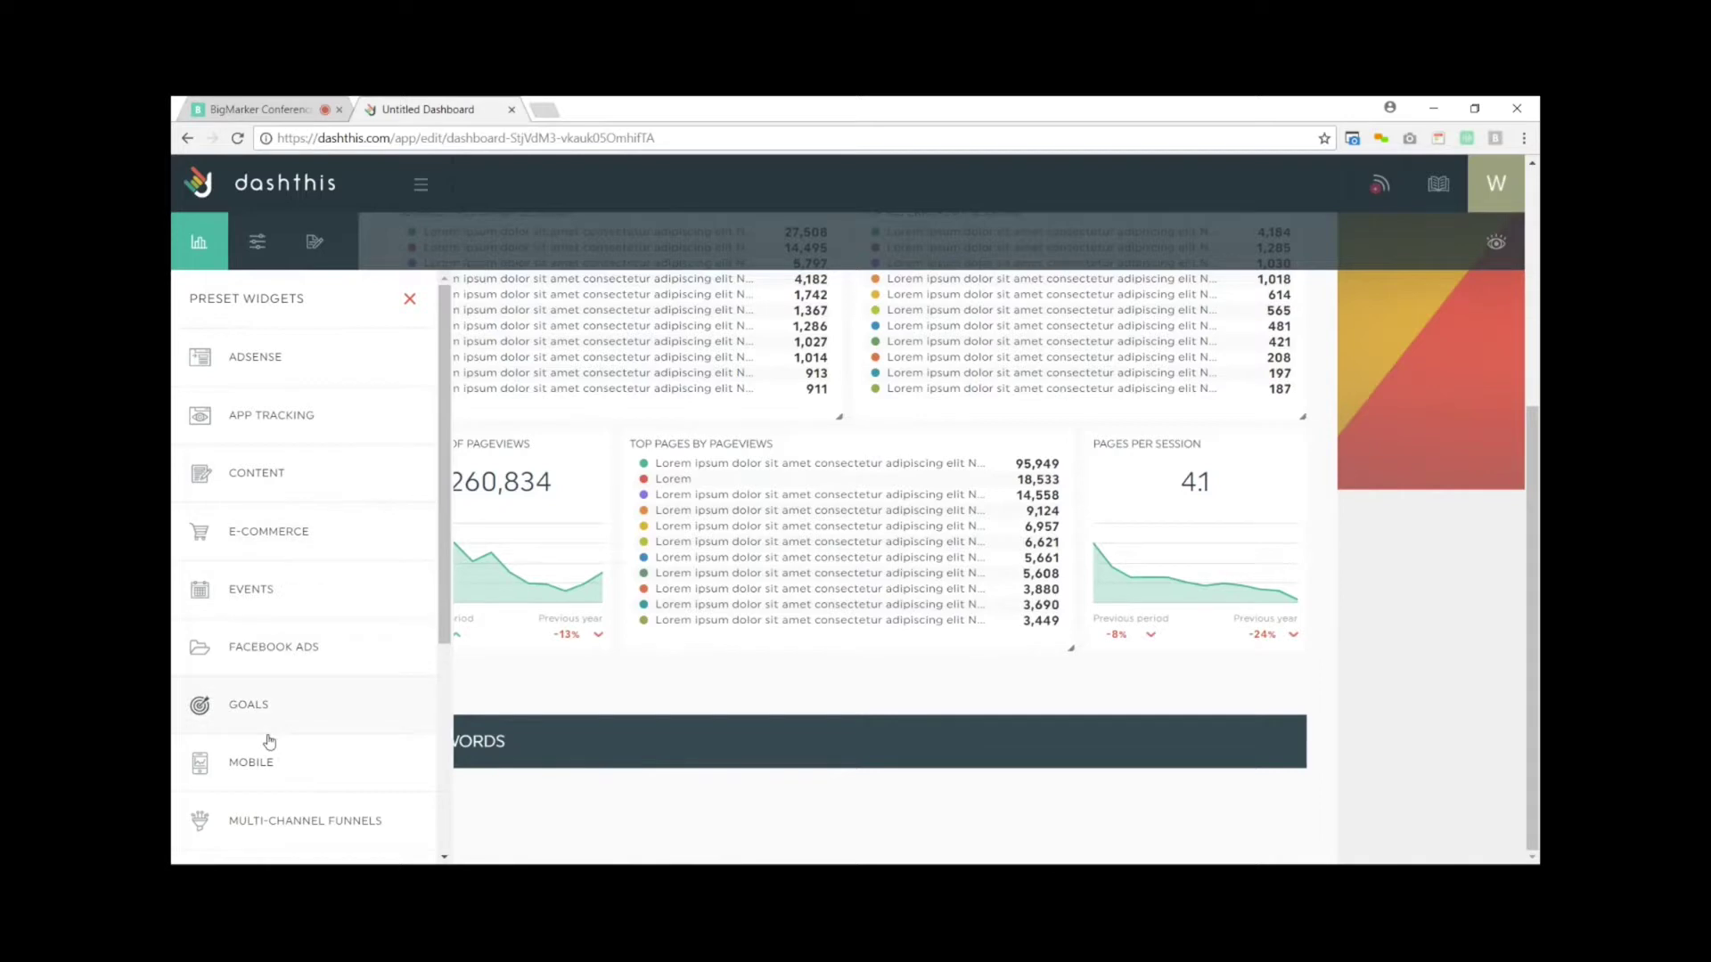
{"action": "scroll", "coordinate": [269, 741], "scroll_direction": "down", "scroll_amount": 4}
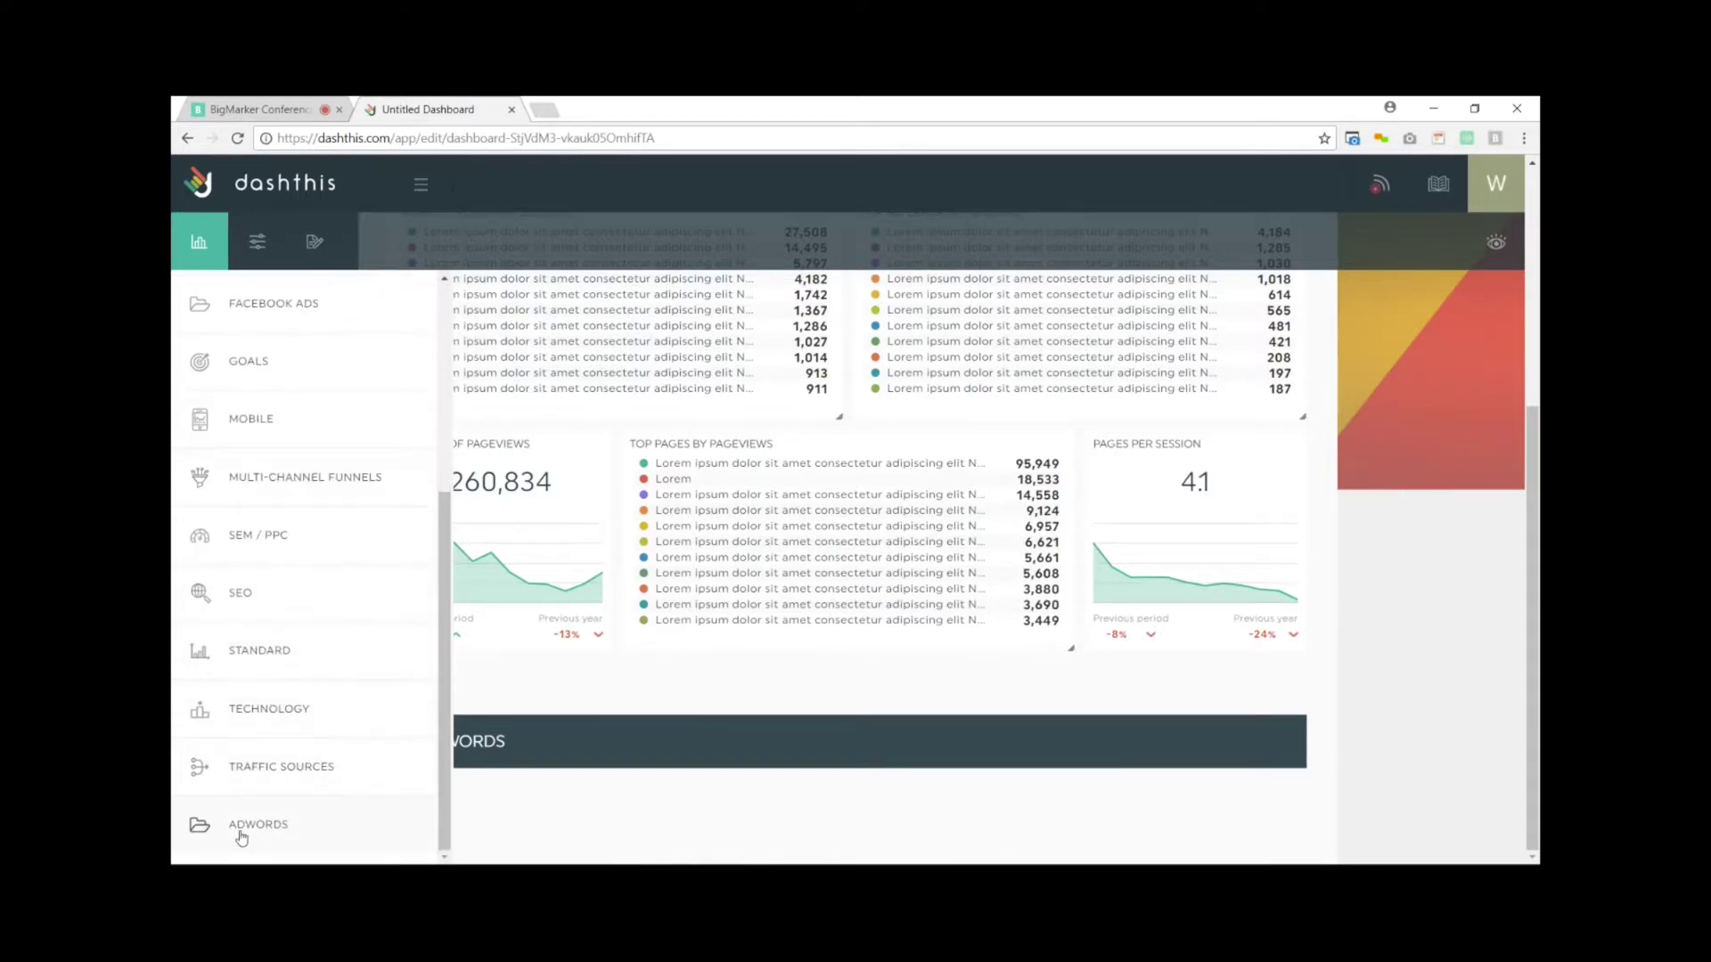
{"action": "left_click", "coordinate": [256, 834]}
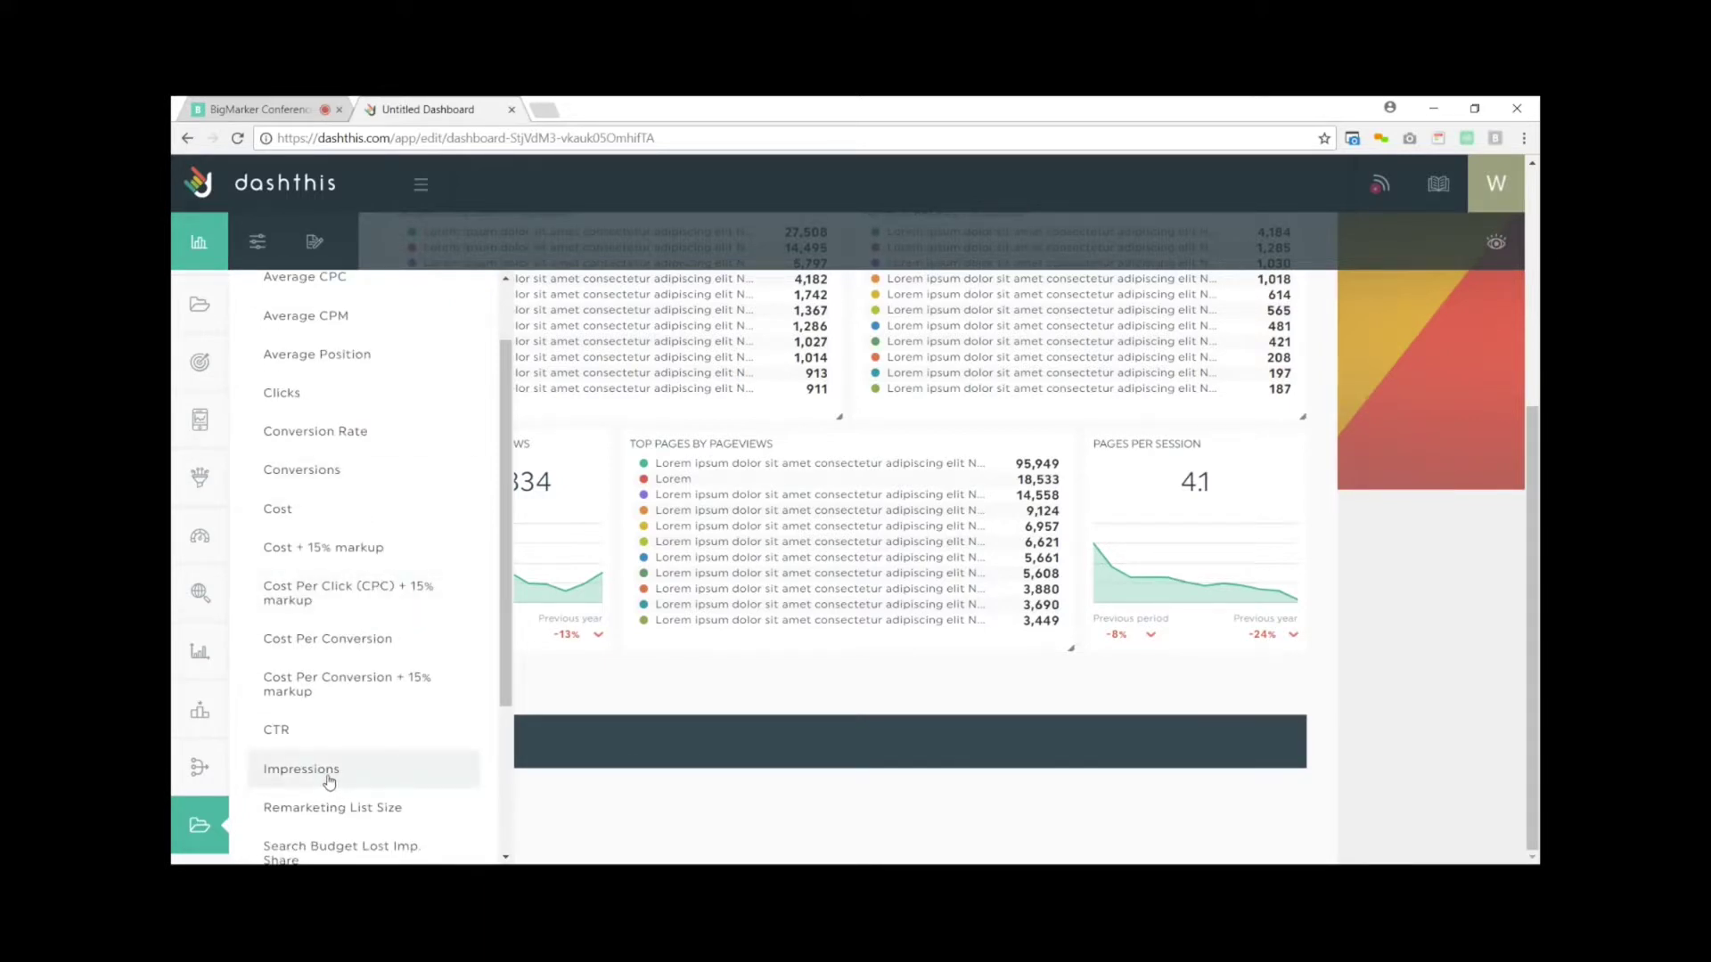
{"action": "left_click", "coordinate": [367, 513]}
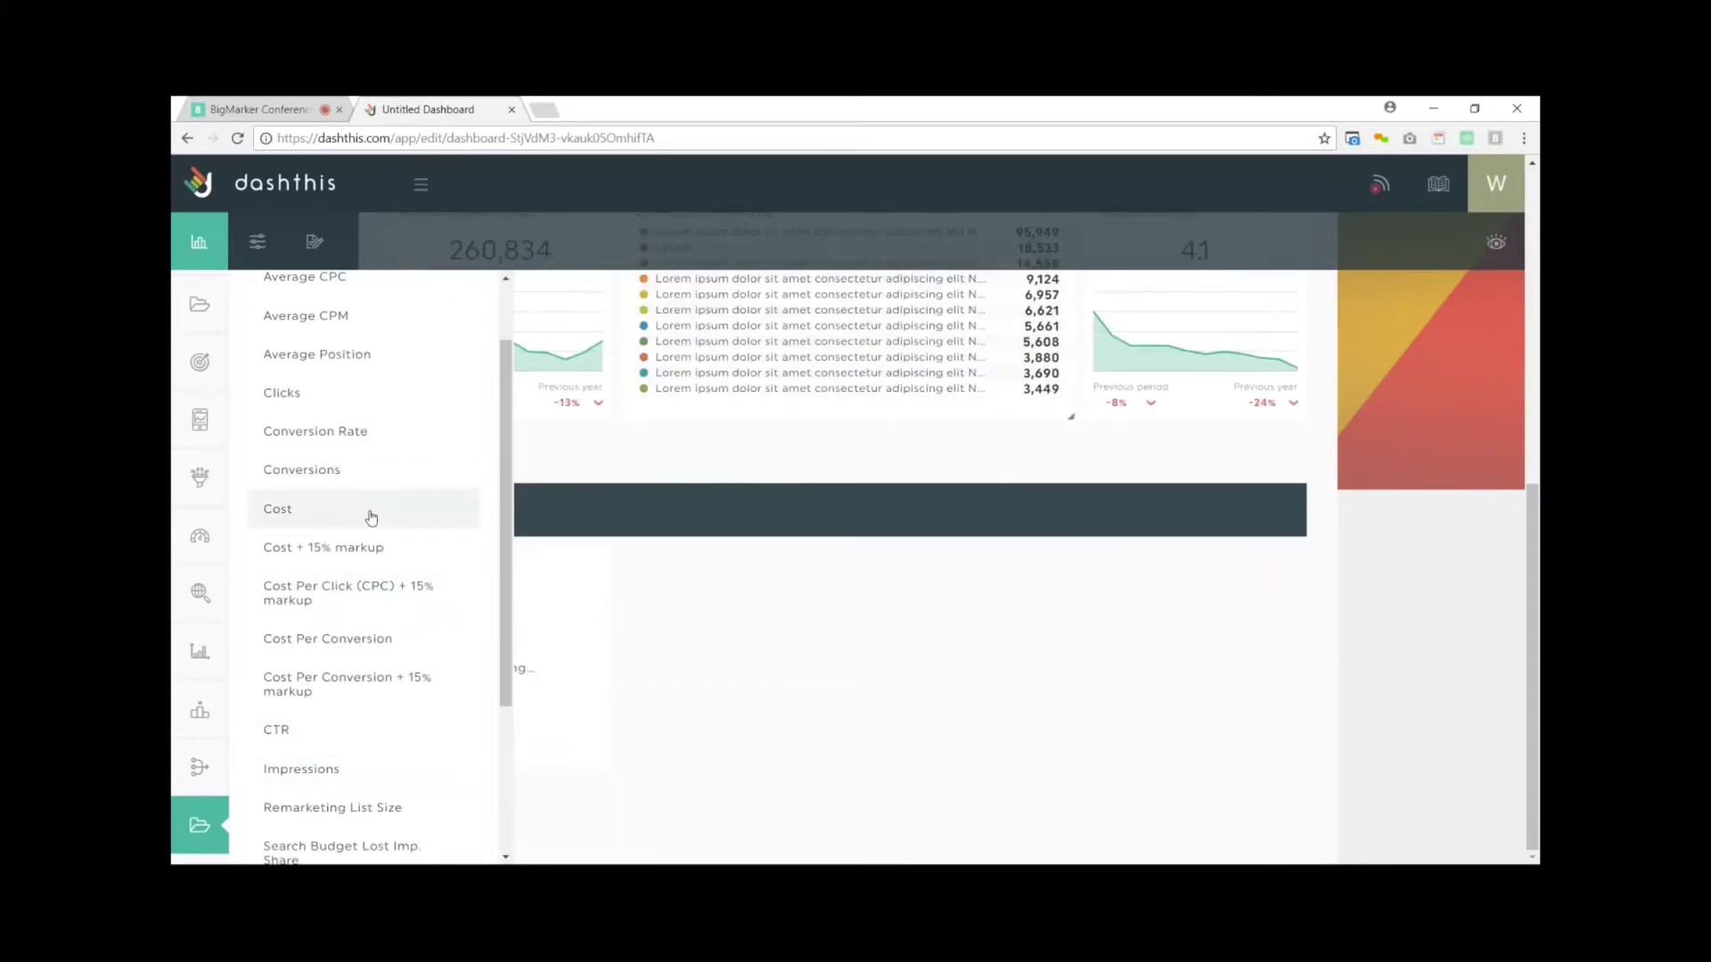
{"action": "left_click", "coordinate": [350, 411]}
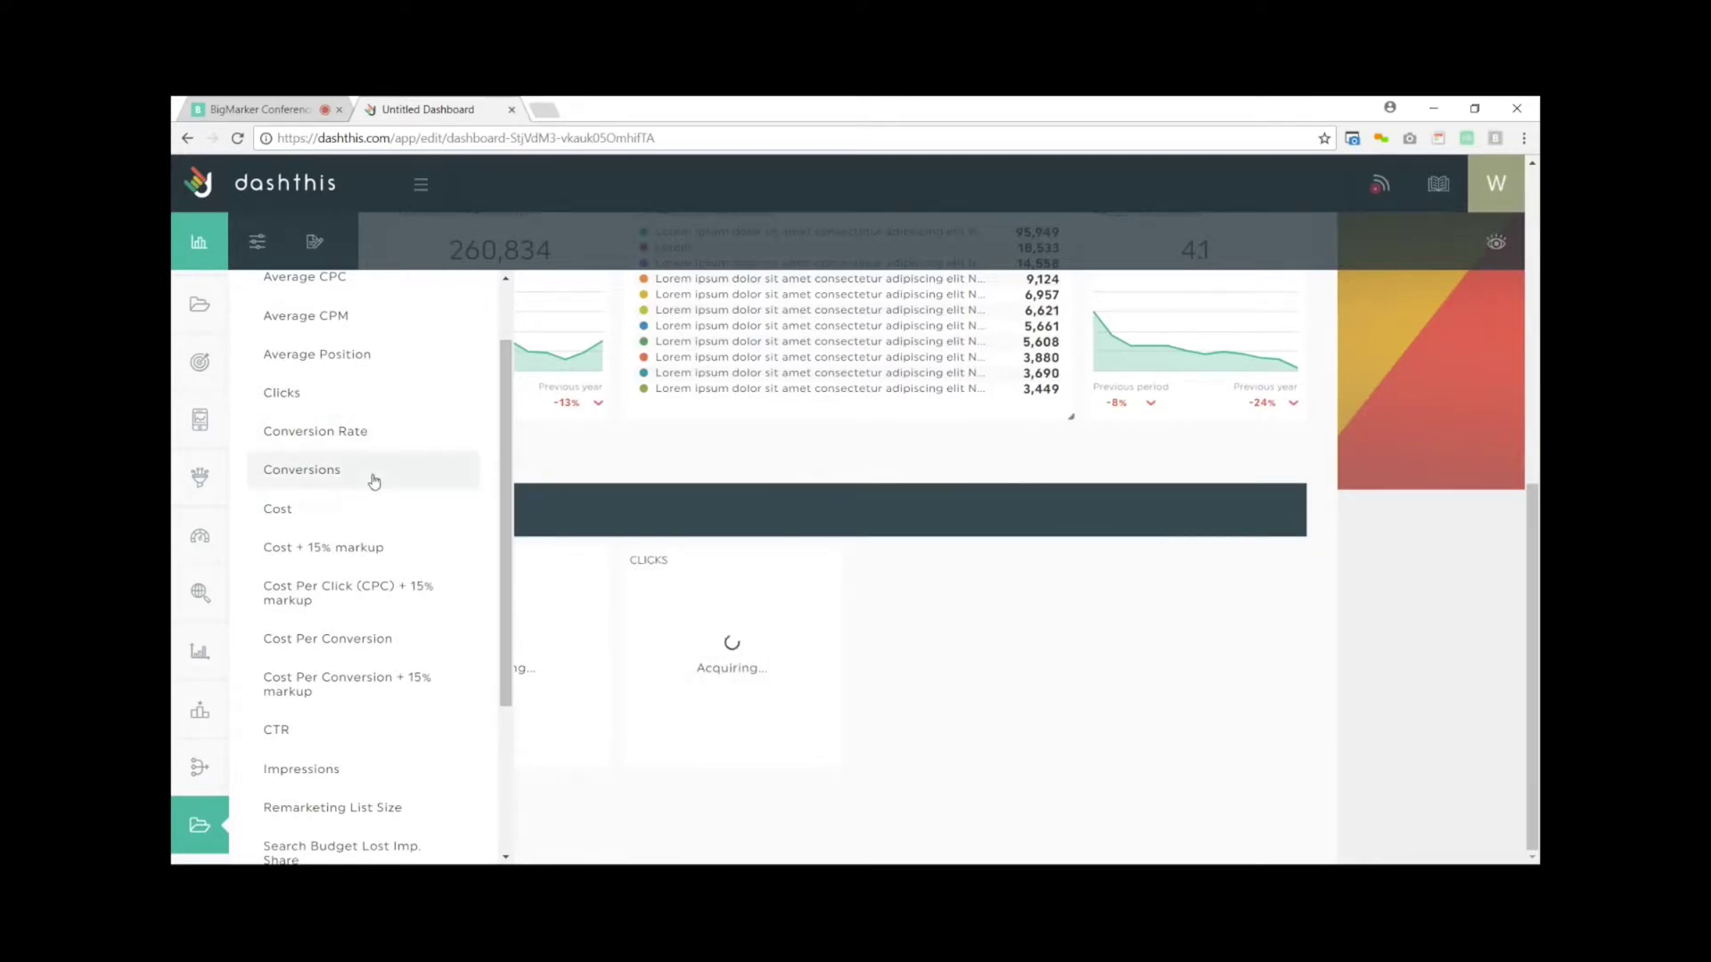
{"action": "scroll", "coordinate": [388, 573], "scroll_direction": "down", "scroll_amount": 1}
{"action": "scroll", "coordinate": [390, 584], "scroll_direction": "down", "scroll_amount": 2}
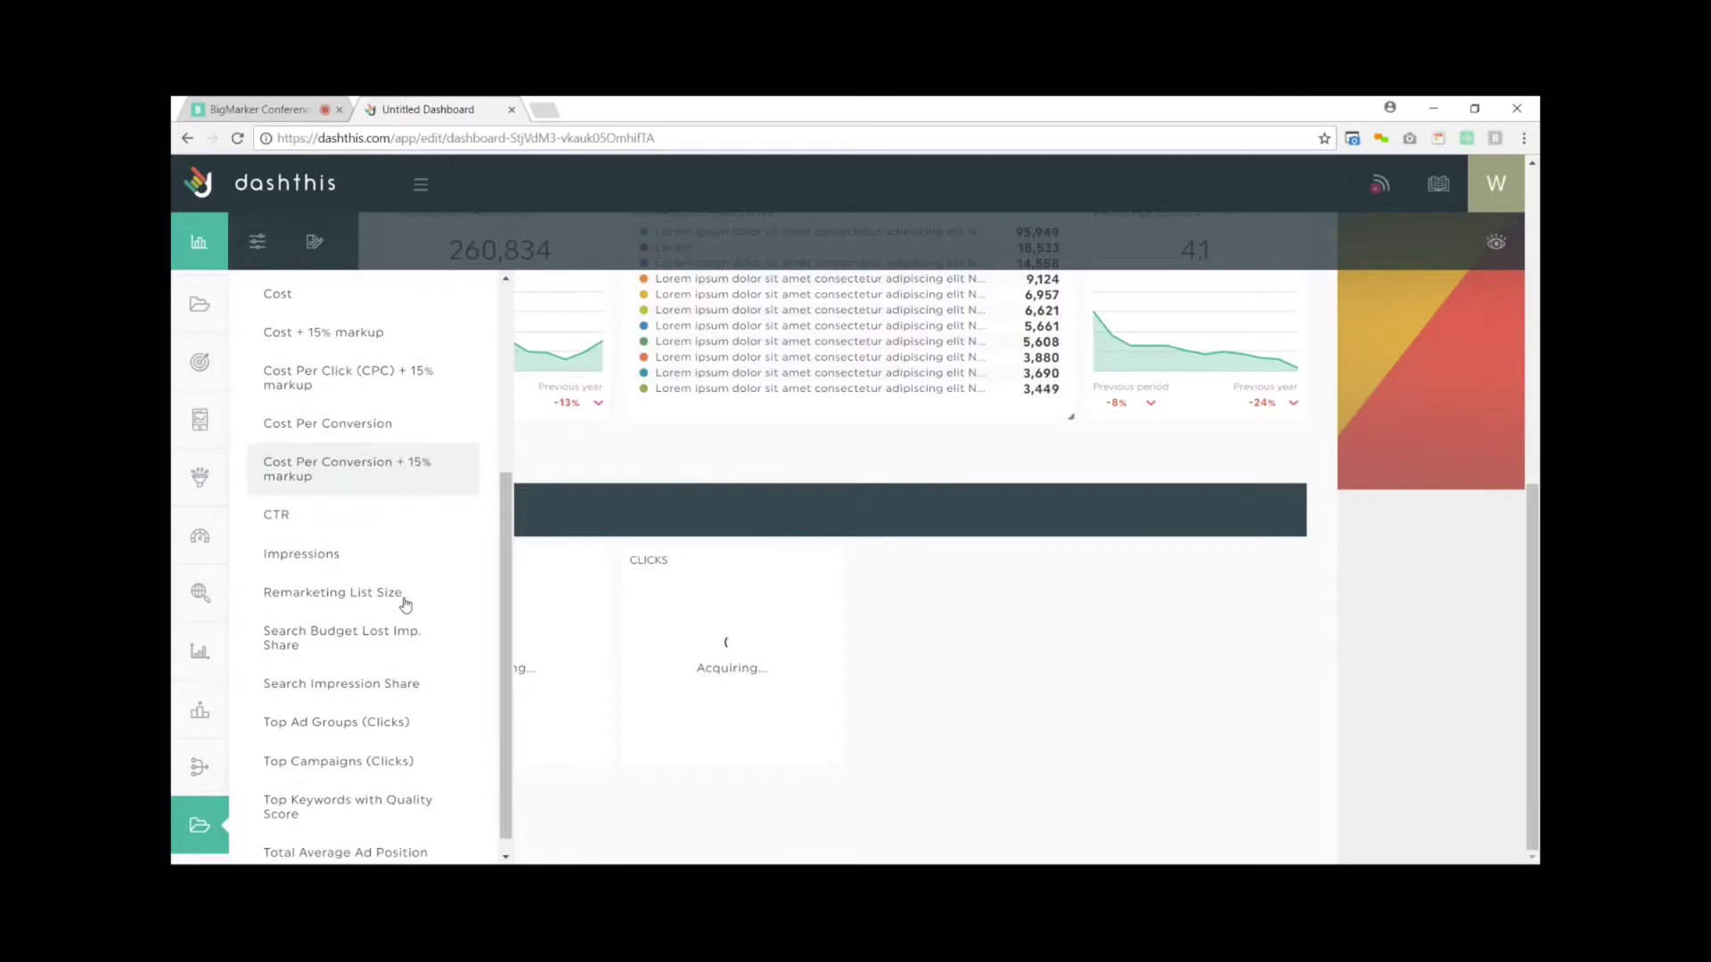
{"action": "left_click", "coordinate": [314, 537]}
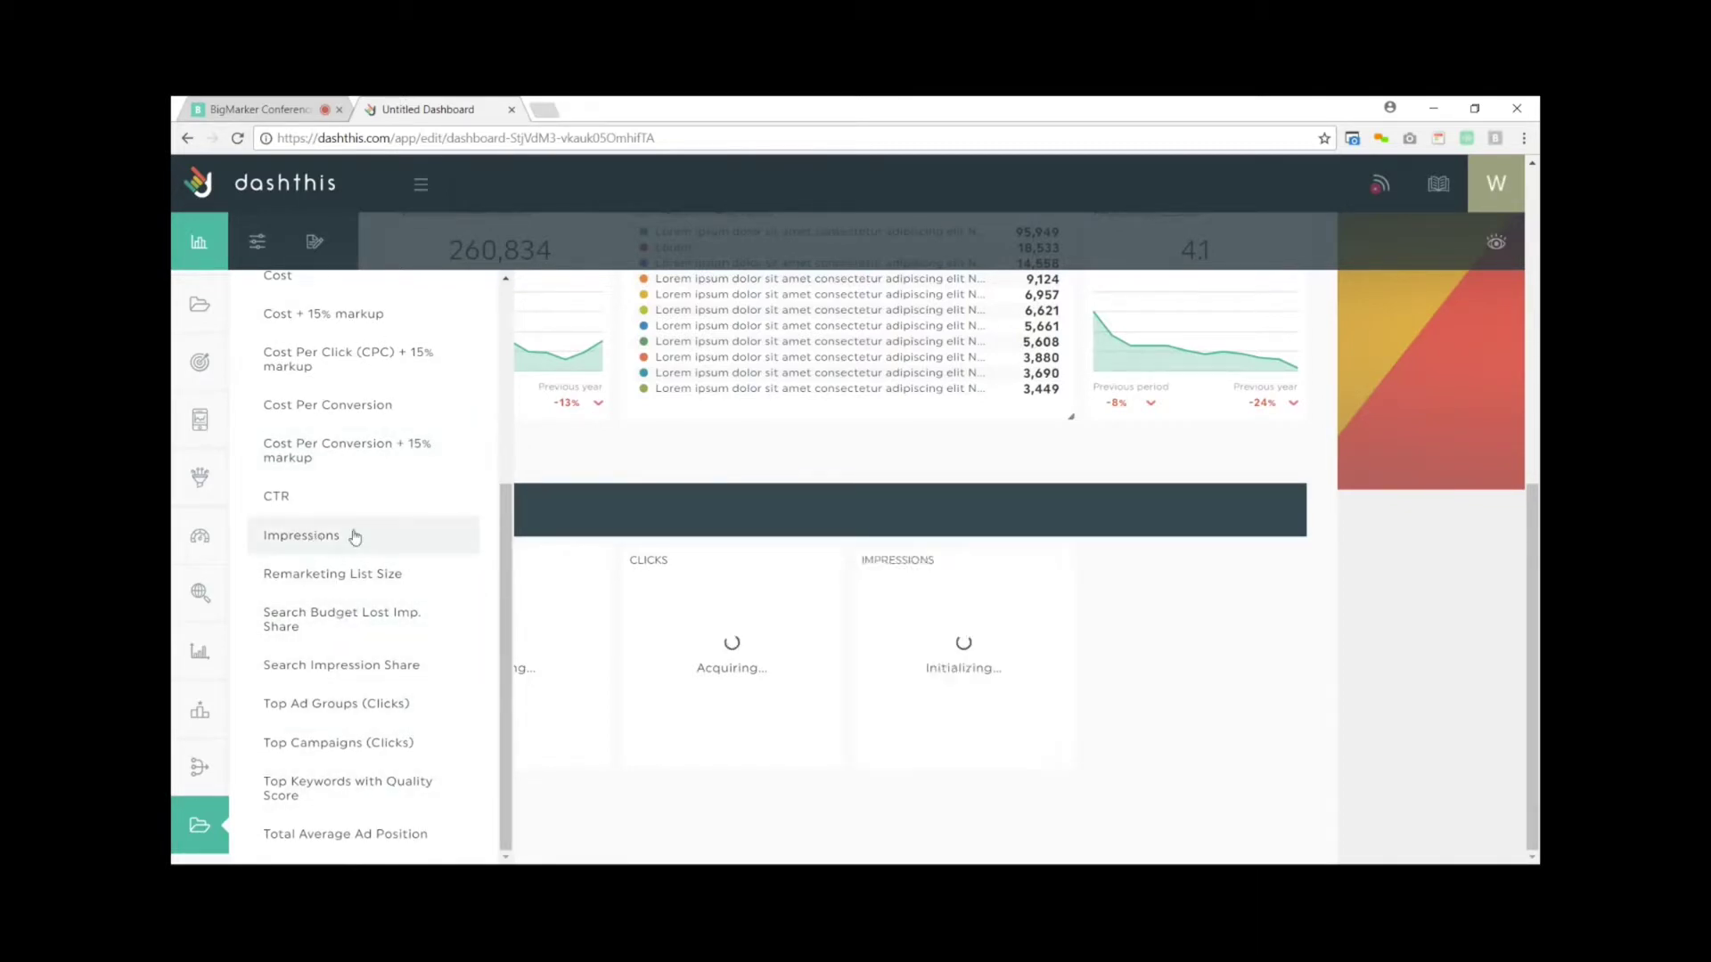
{"action": "scroll", "coordinate": [458, 423], "scroll_direction": "up", "scroll_amount": 5}
{"action": "left_click", "coordinate": [478, 305]}
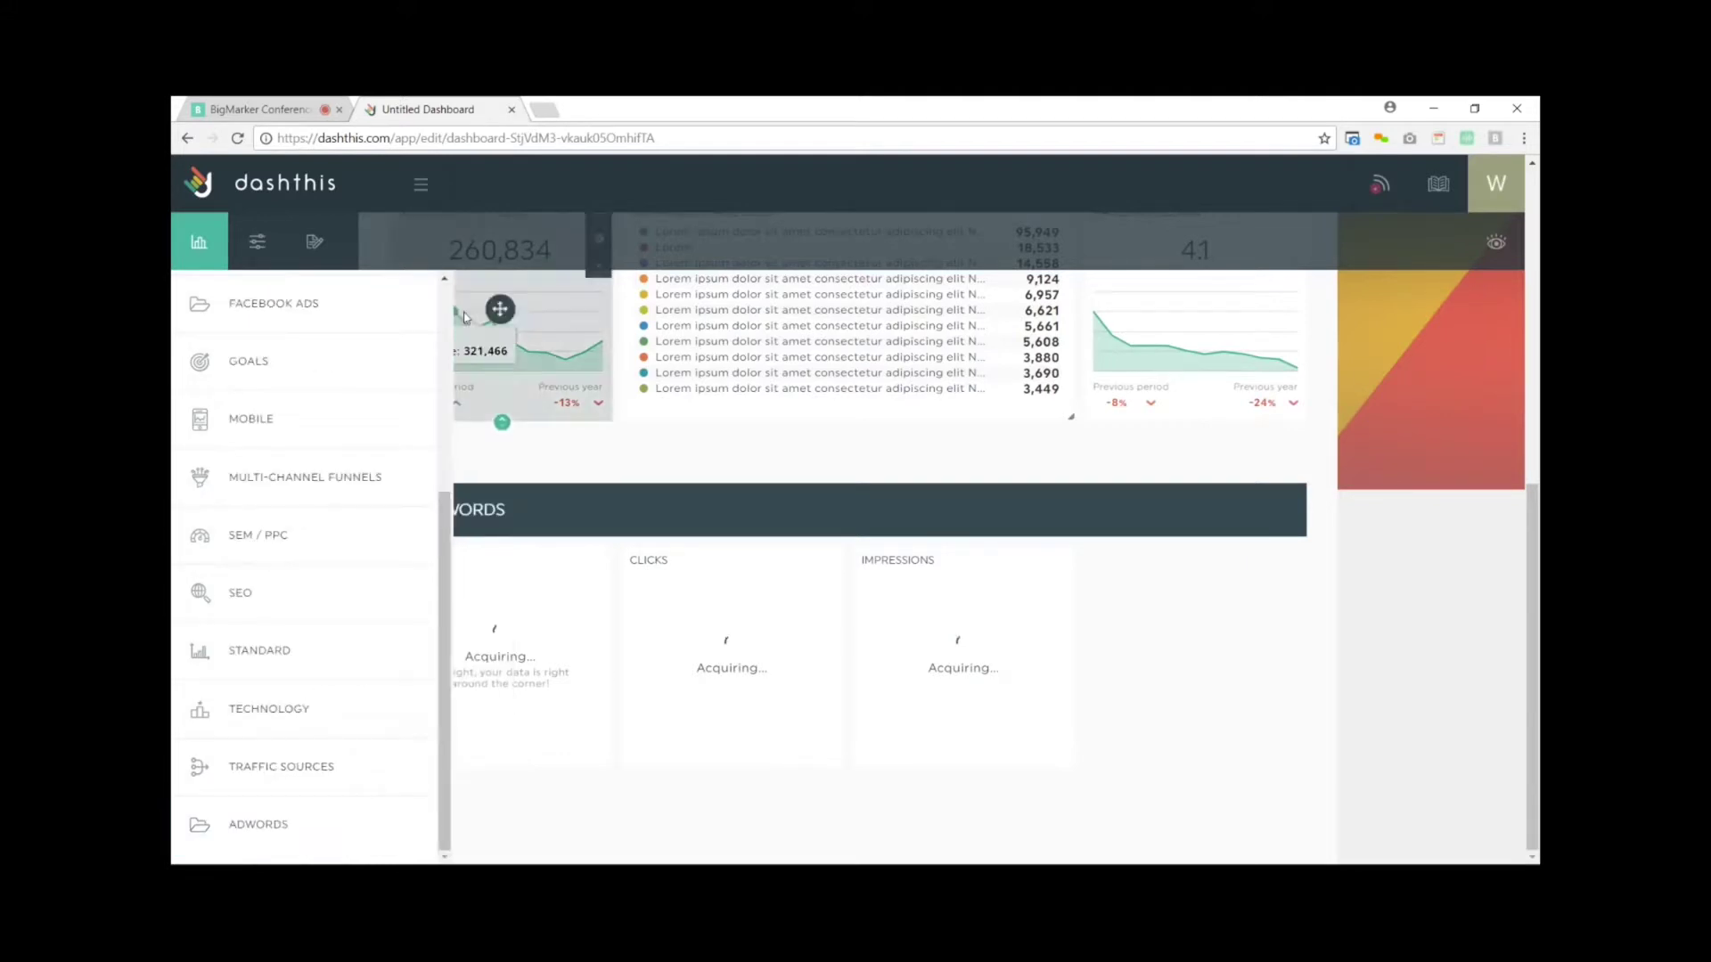
{"action": "scroll", "coordinate": [409, 366], "scroll_direction": "up", "scroll_amount": 4}
{"action": "left_click", "coordinate": [409, 301]}
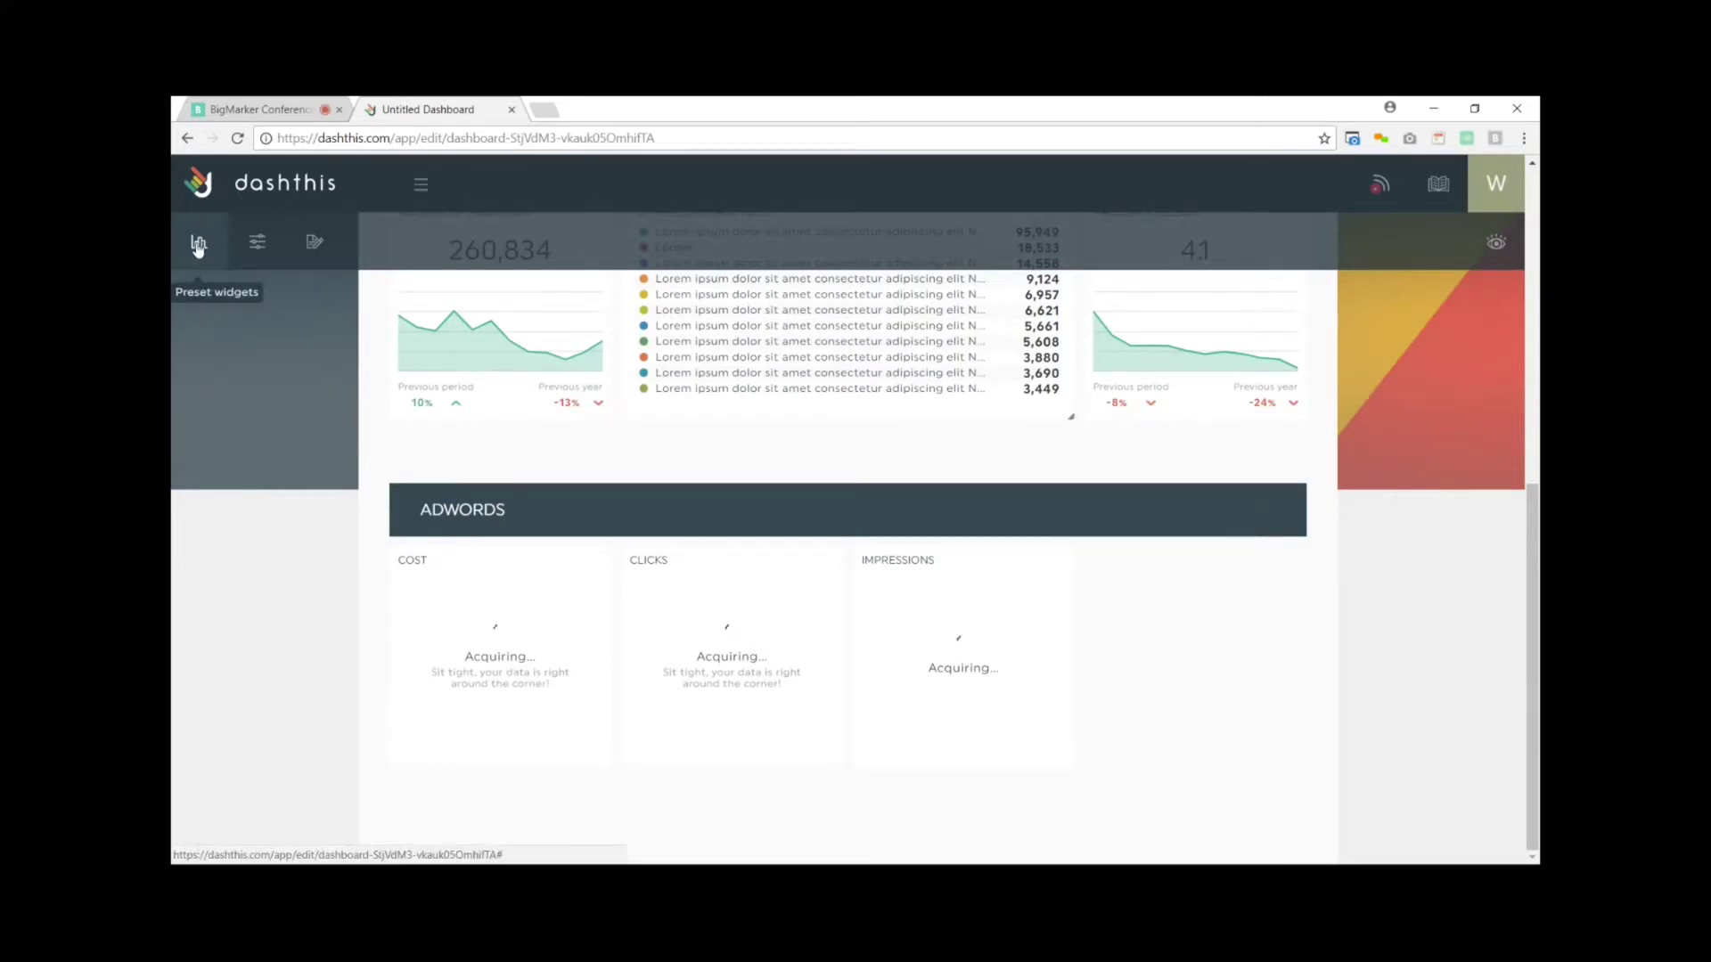
Add a Simple Number custom widget from the DashThis Google Adwords source with the Click-Through-Rate (CTR) metric.
{"action": "left_click", "coordinate": [258, 254]}
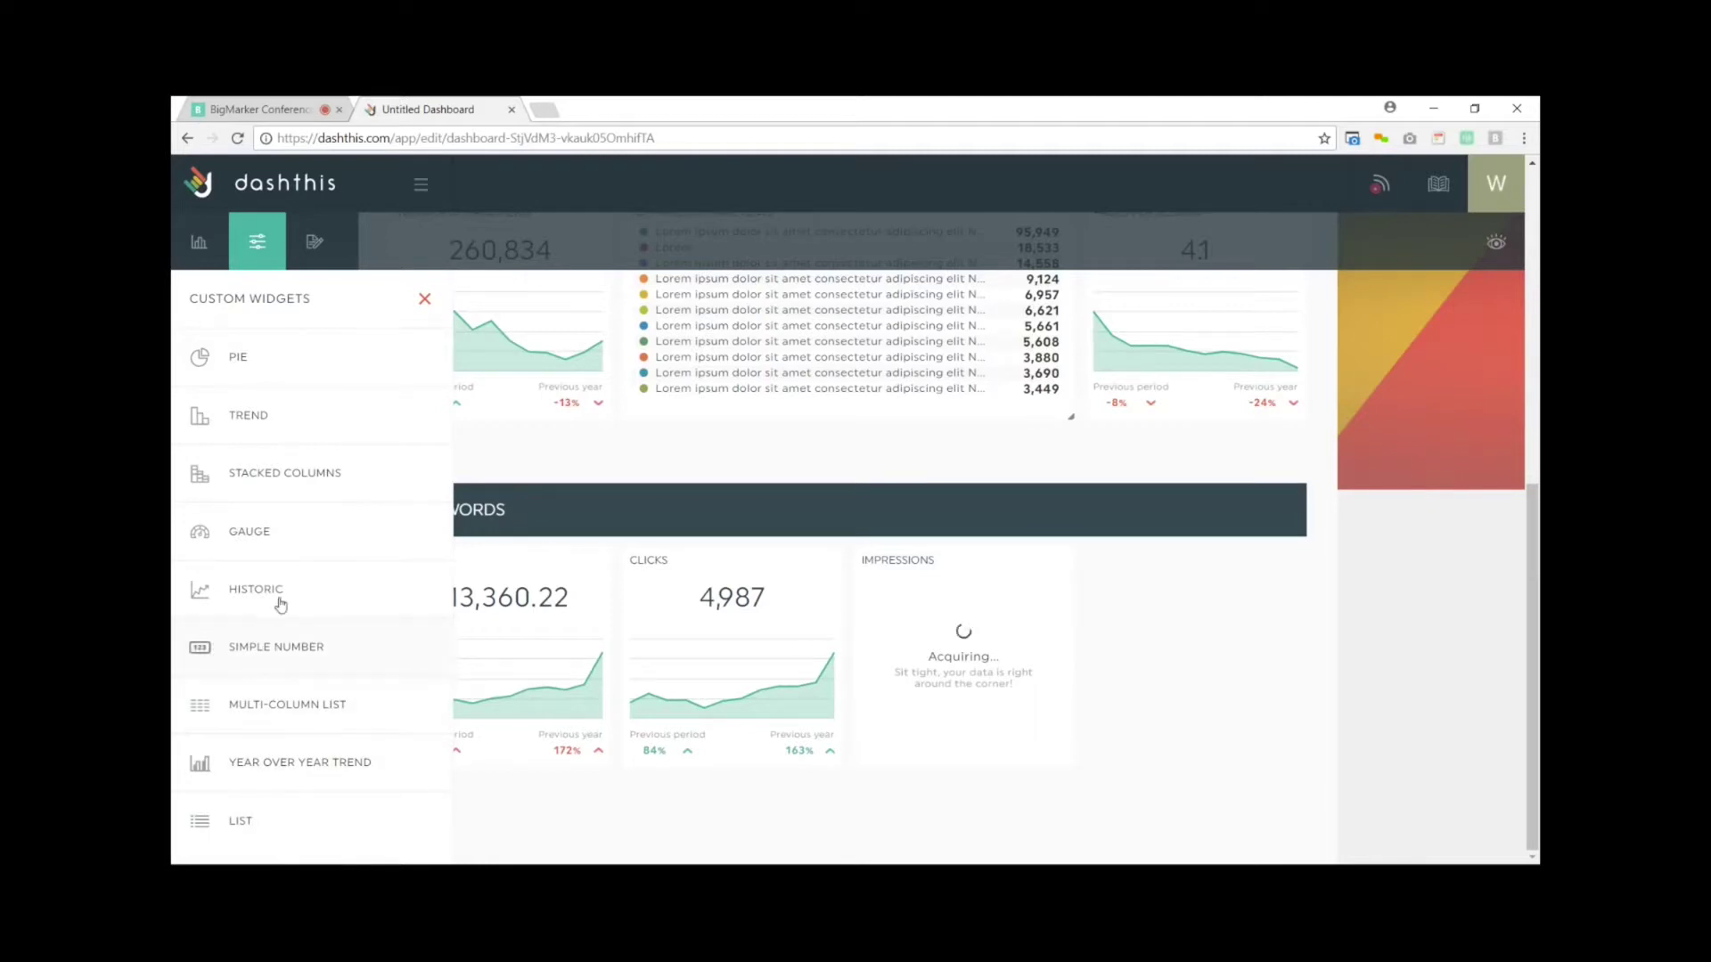
{"action": "mouse_move", "coordinate": [768, 703]}
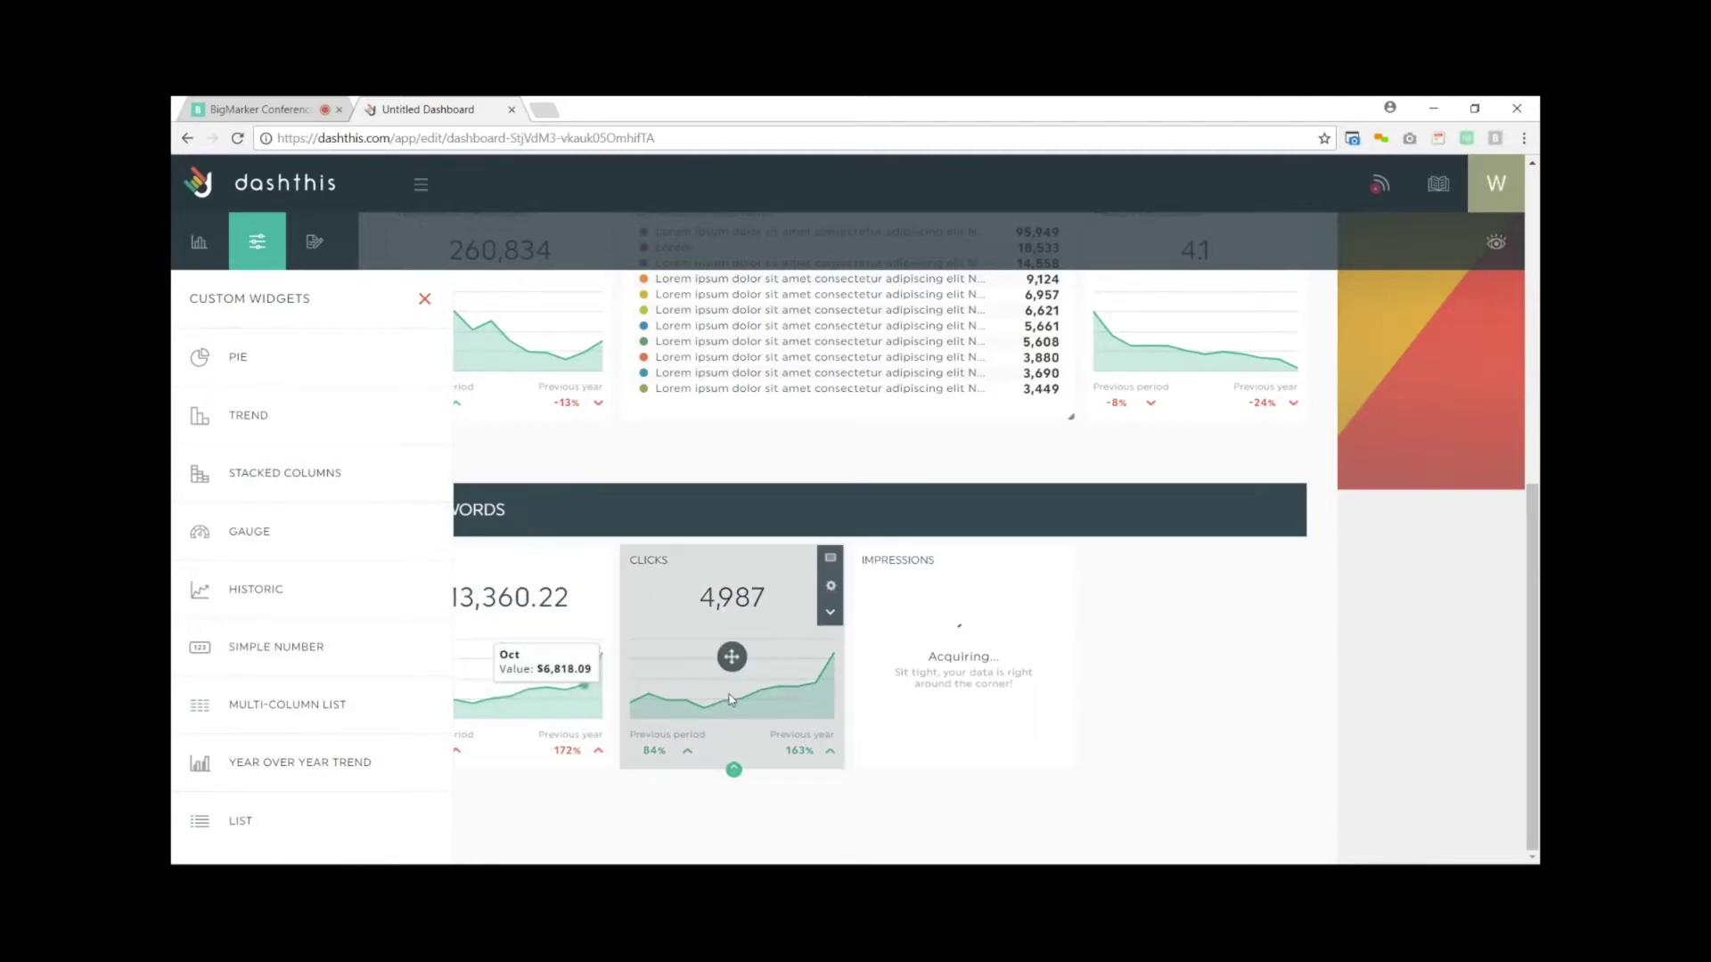
{"action": "scroll", "coordinate": [776, 708], "scroll_direction": "up", "scroll_amount": 4}
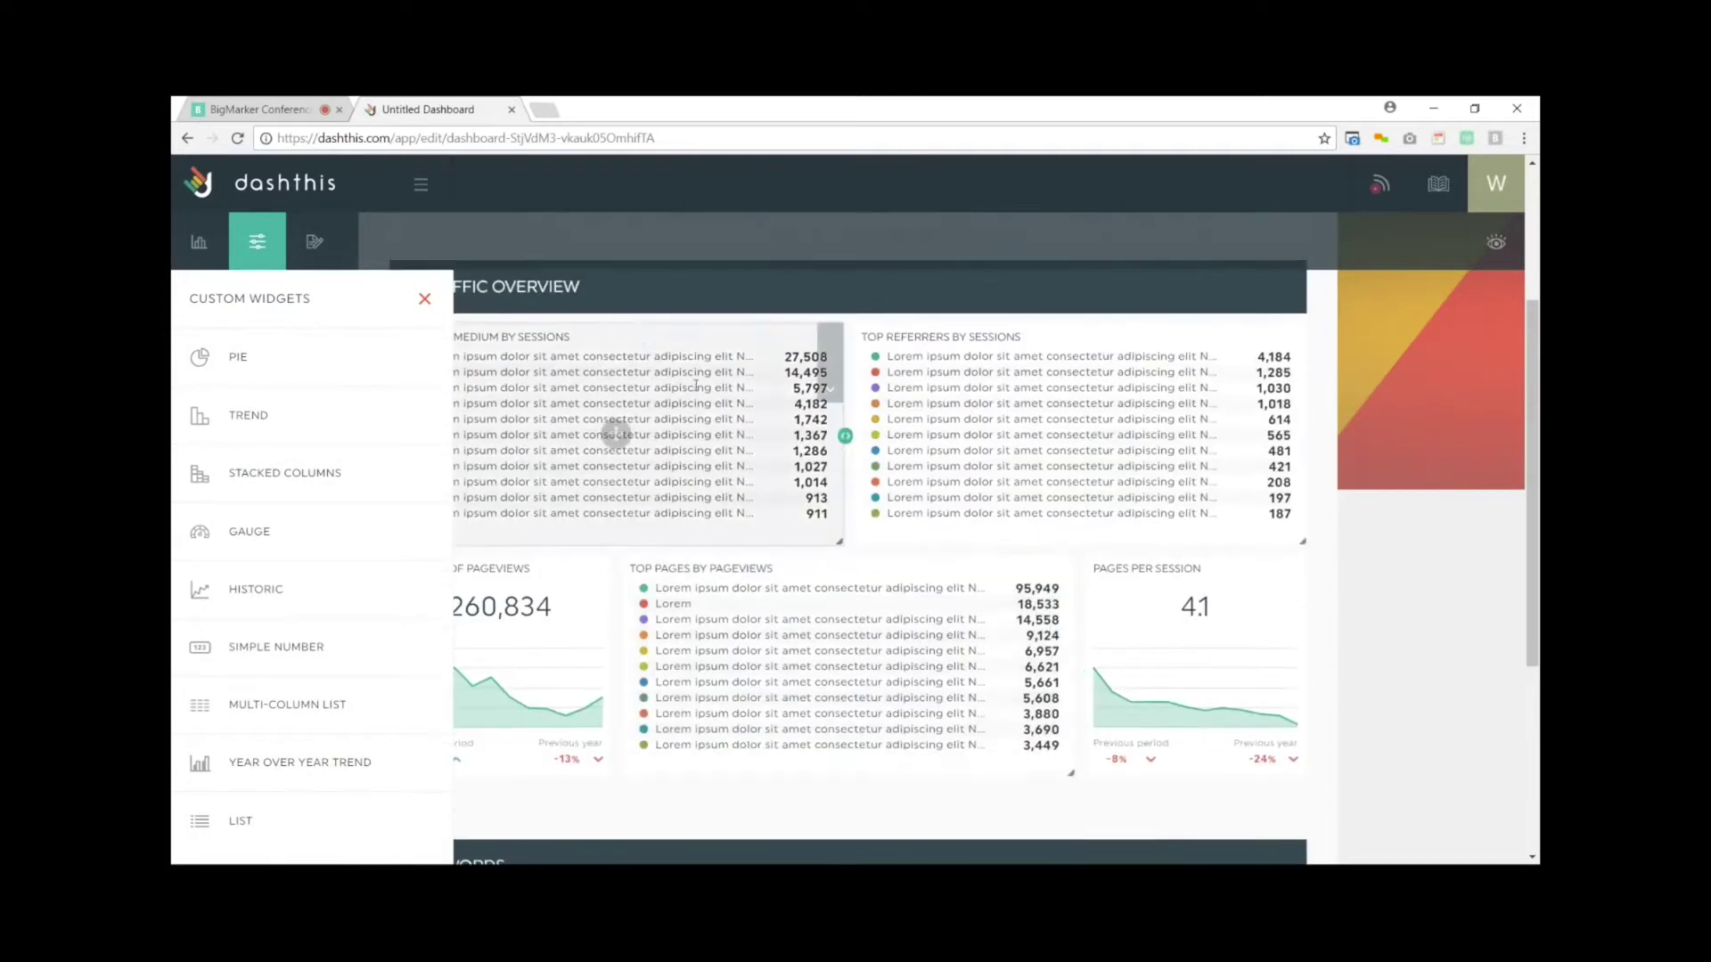
{"action": "scroll", "coordinate": [847, 668], "scroll_direction": "down", "scroll_amount": 4}
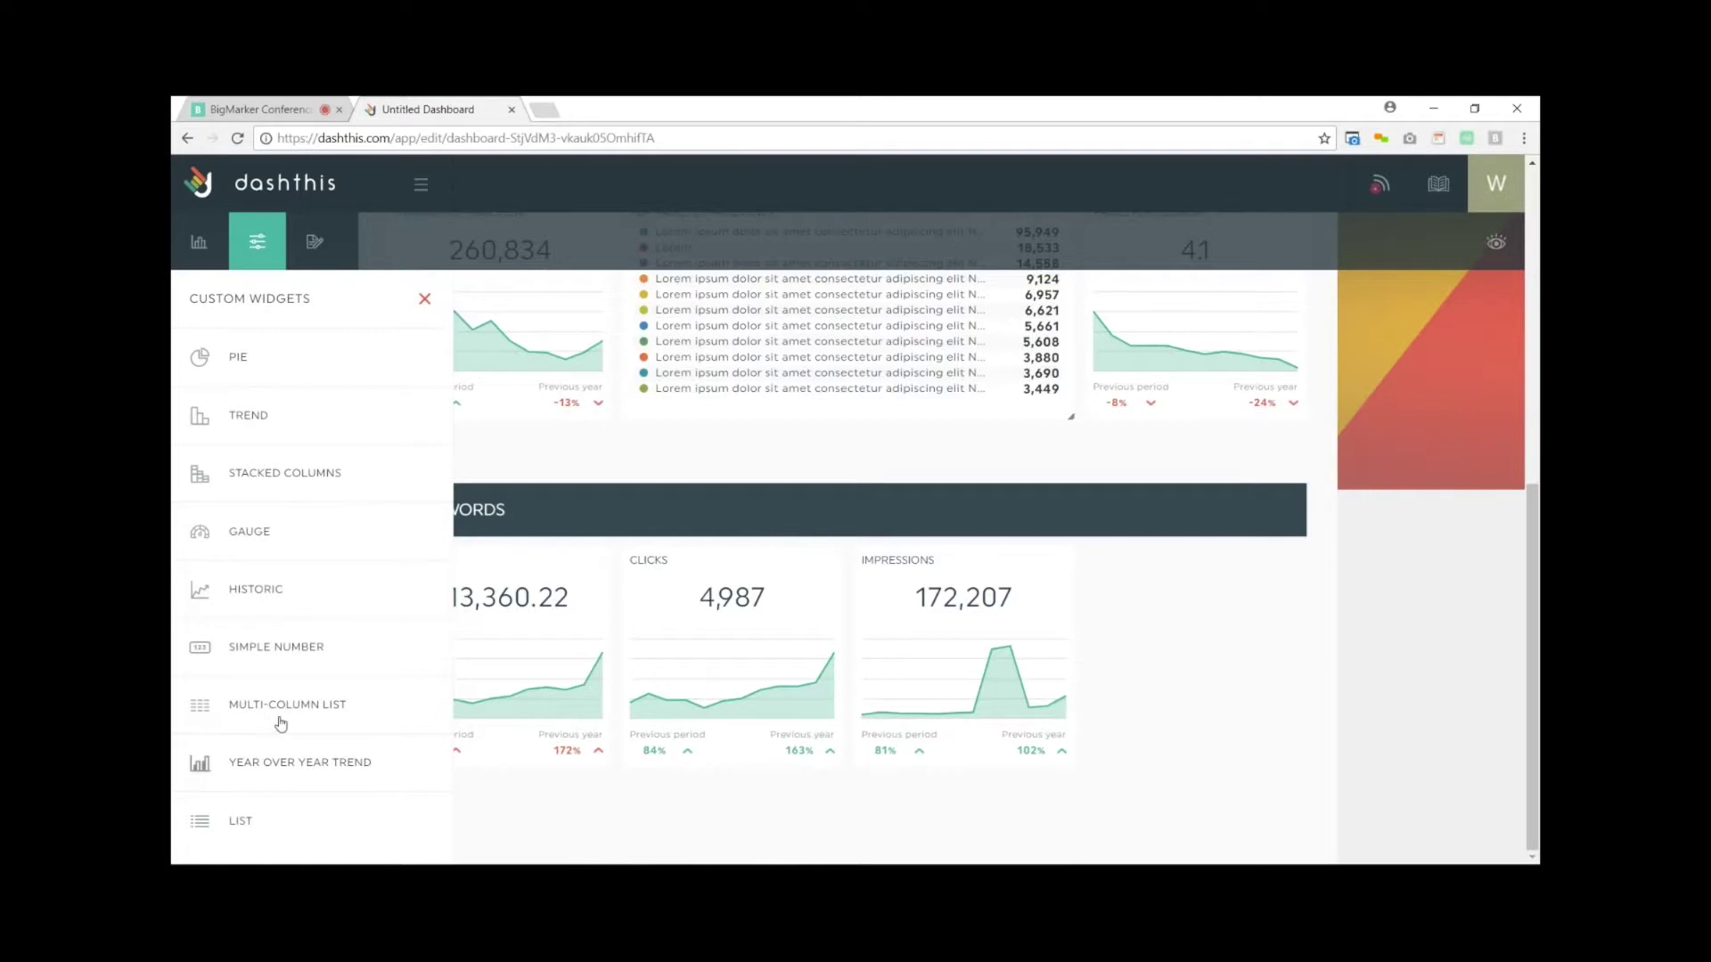
{"action": "left_click", "coordinate": [331, 654]}
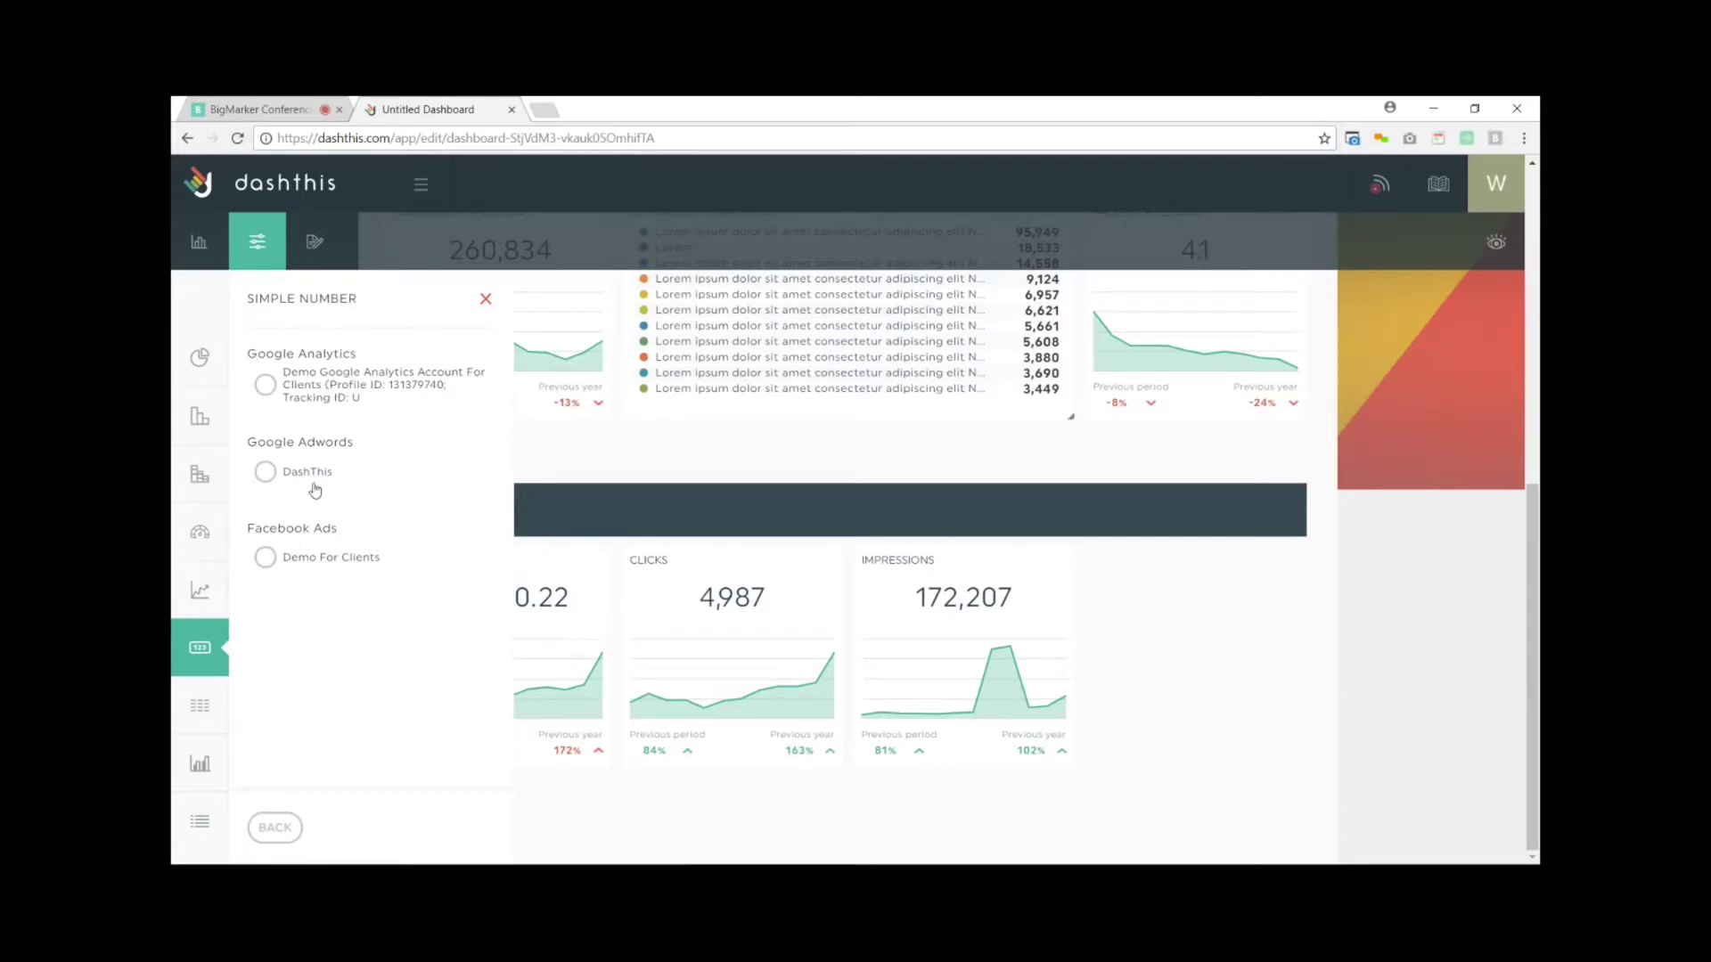
{"action": "left_click", "coordinate": [264, 473]}
{"action": "left_click", "coordinate": [467, 827]}
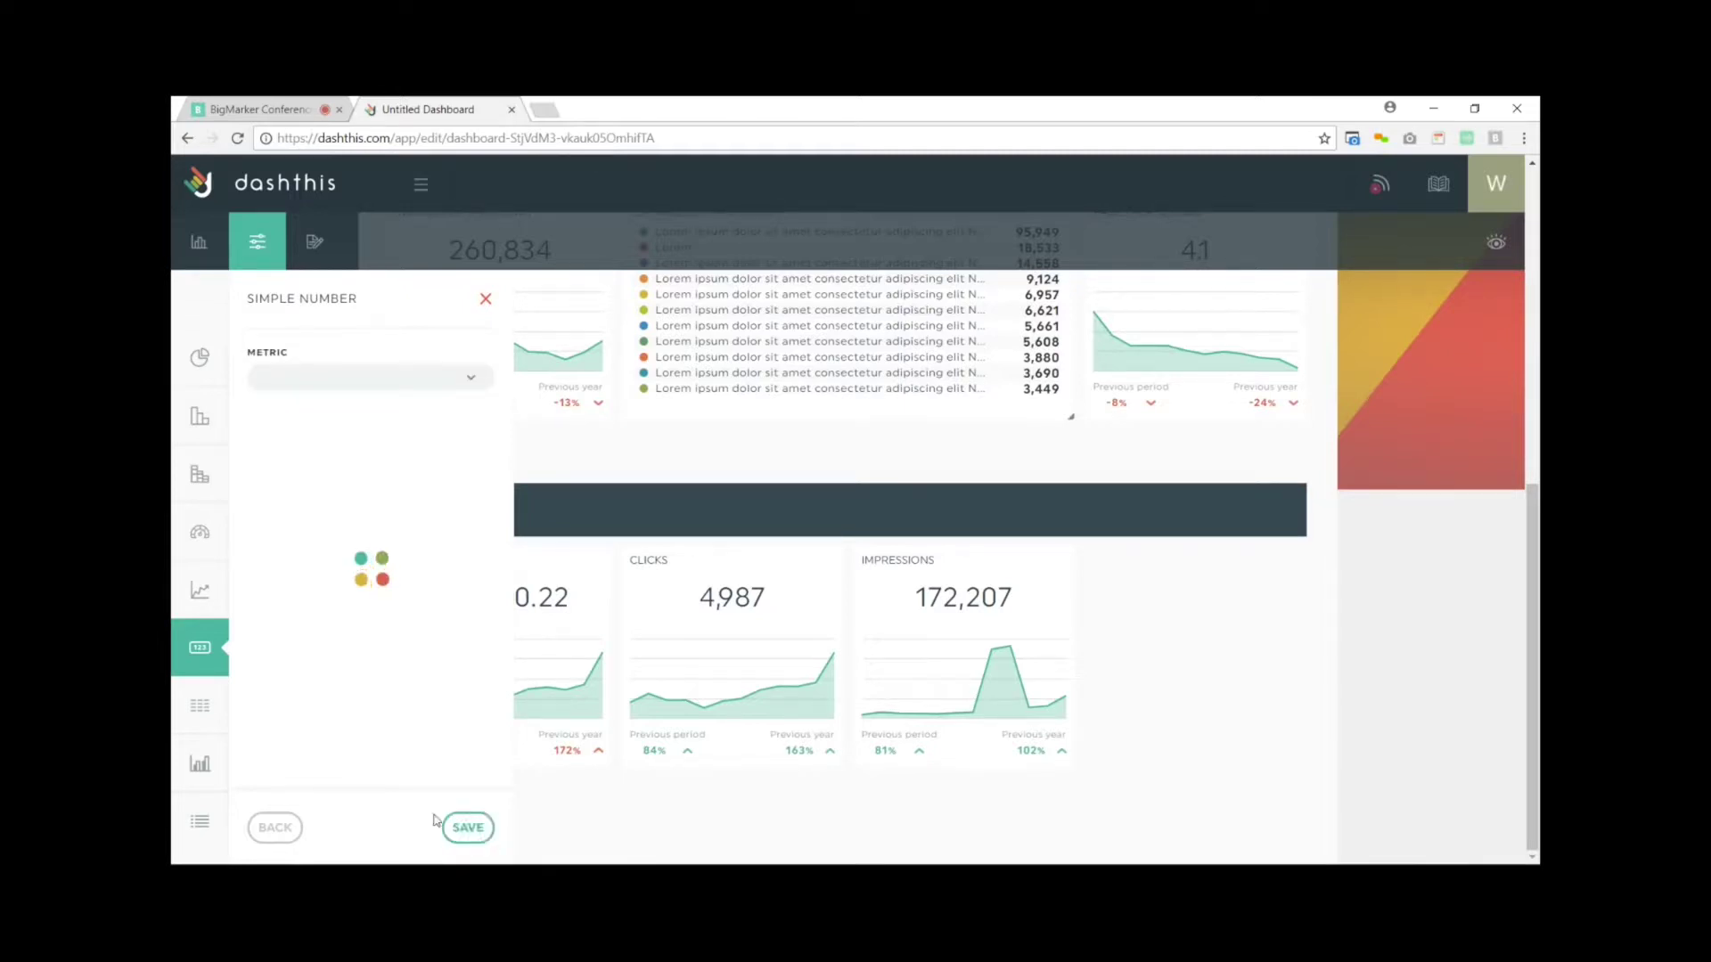
{"action": "left_click", "coordinate": [340, 382]}
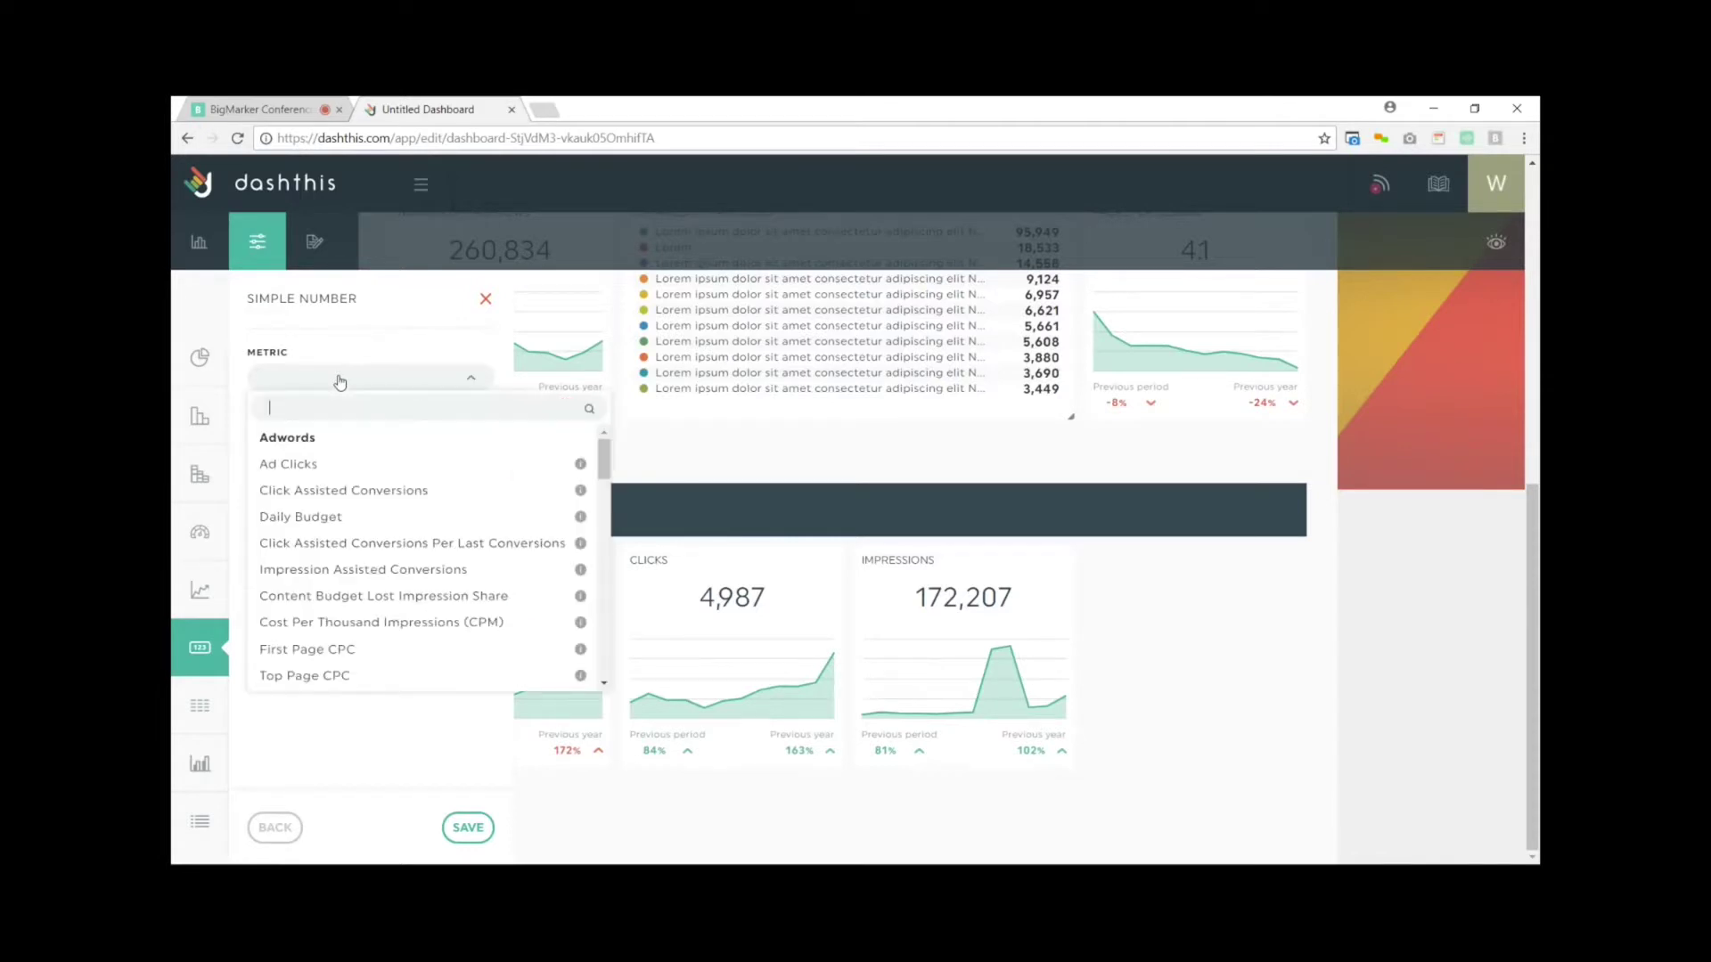
{"action": "scroll", "coordinate": [401, 513], "scroll_direction": "down", "scroll_amount": 2}
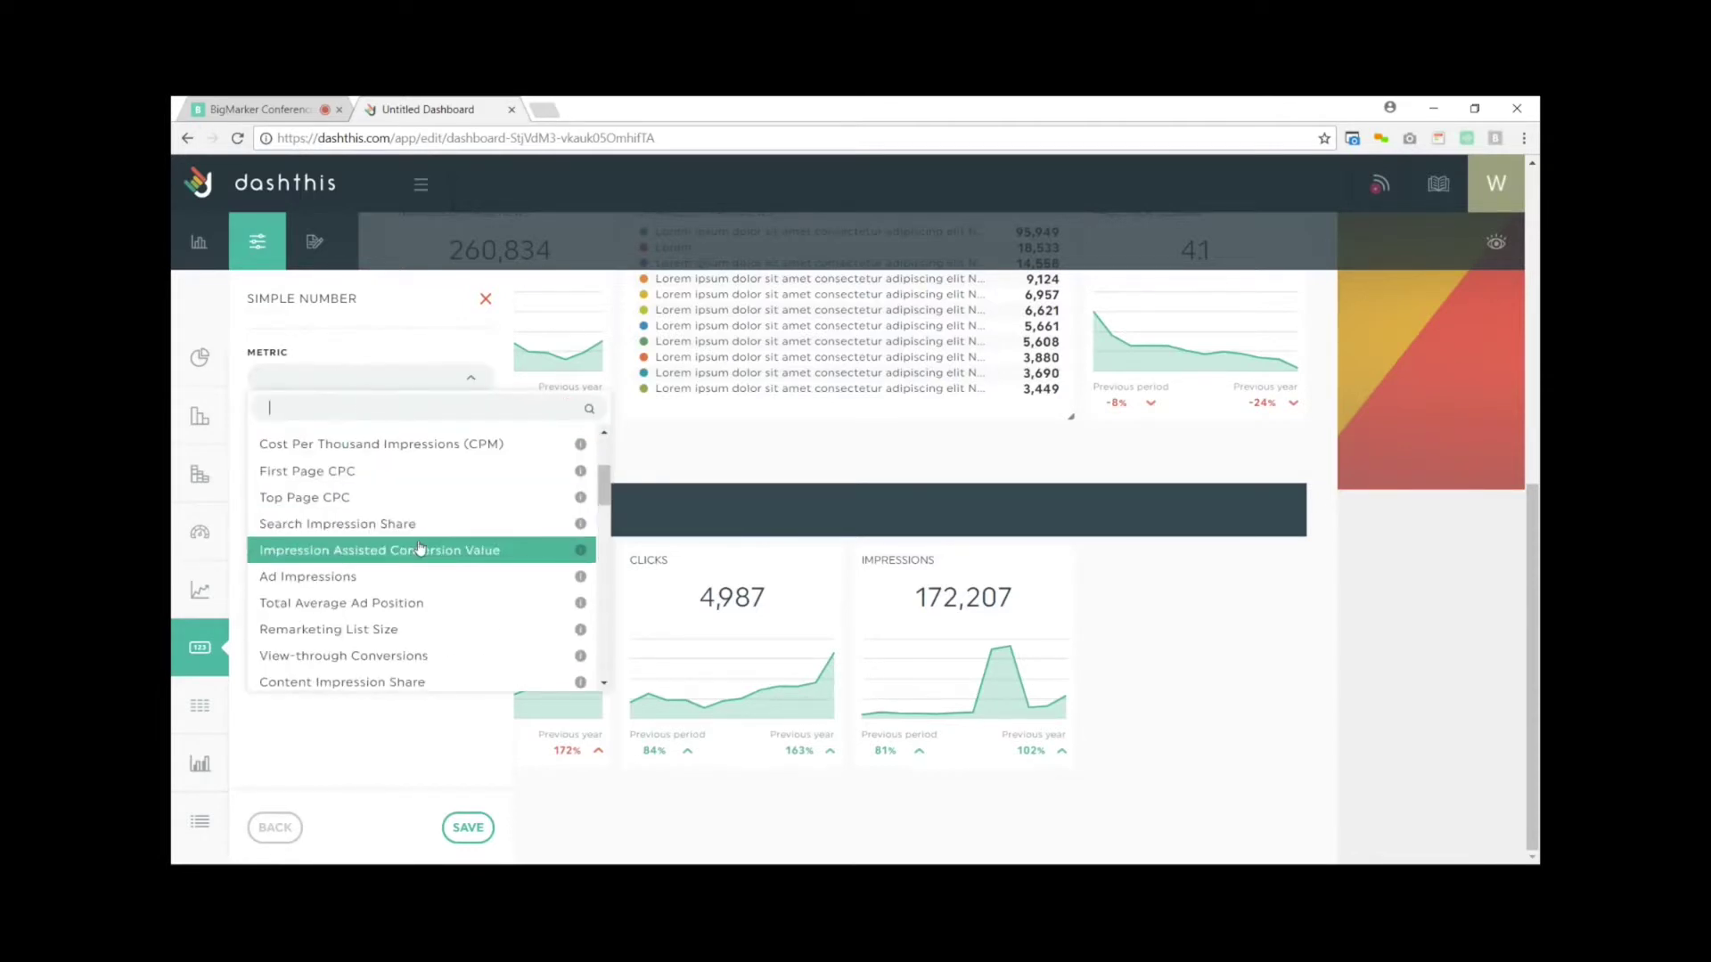
{"action": "scroll", "coordinate": [420, 567], "scroll_direction": "down", "scroll_amount": 6}
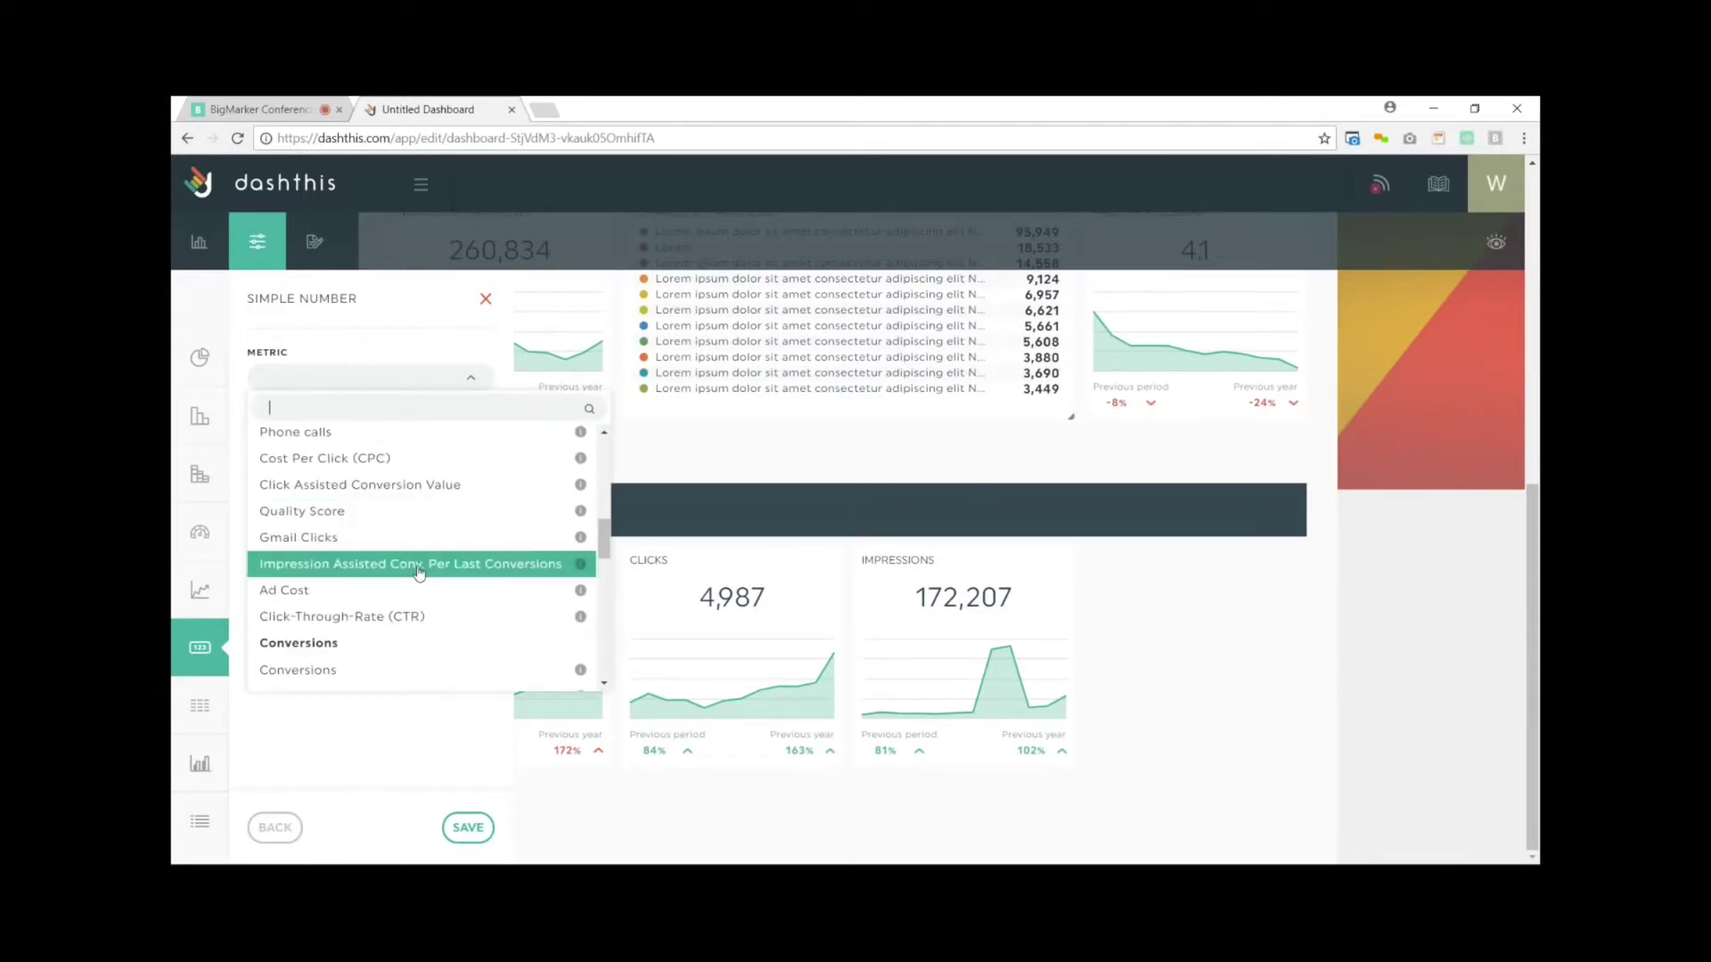
{"action": "left_click", "coordinate": [388, 619]}
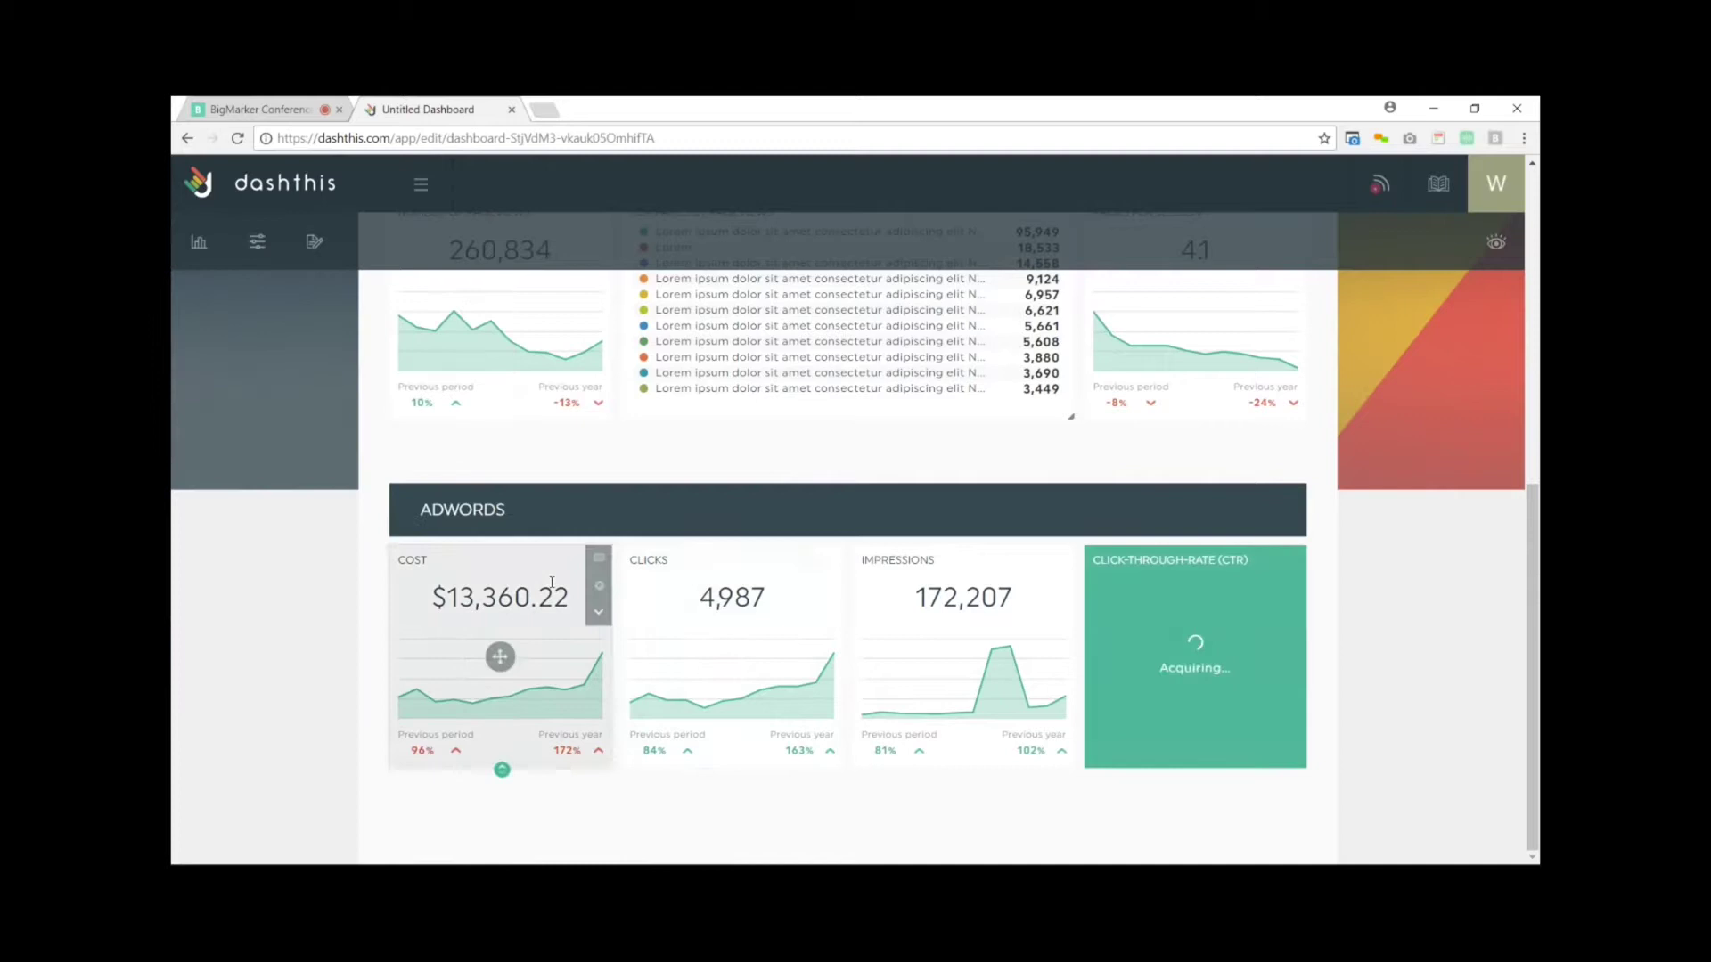
Add a Trend custom widget from the DashThis Google Adwords source with the Impression Assisted Conversions metric.
{"action": "left_click", "coordinate": [265, 261]}
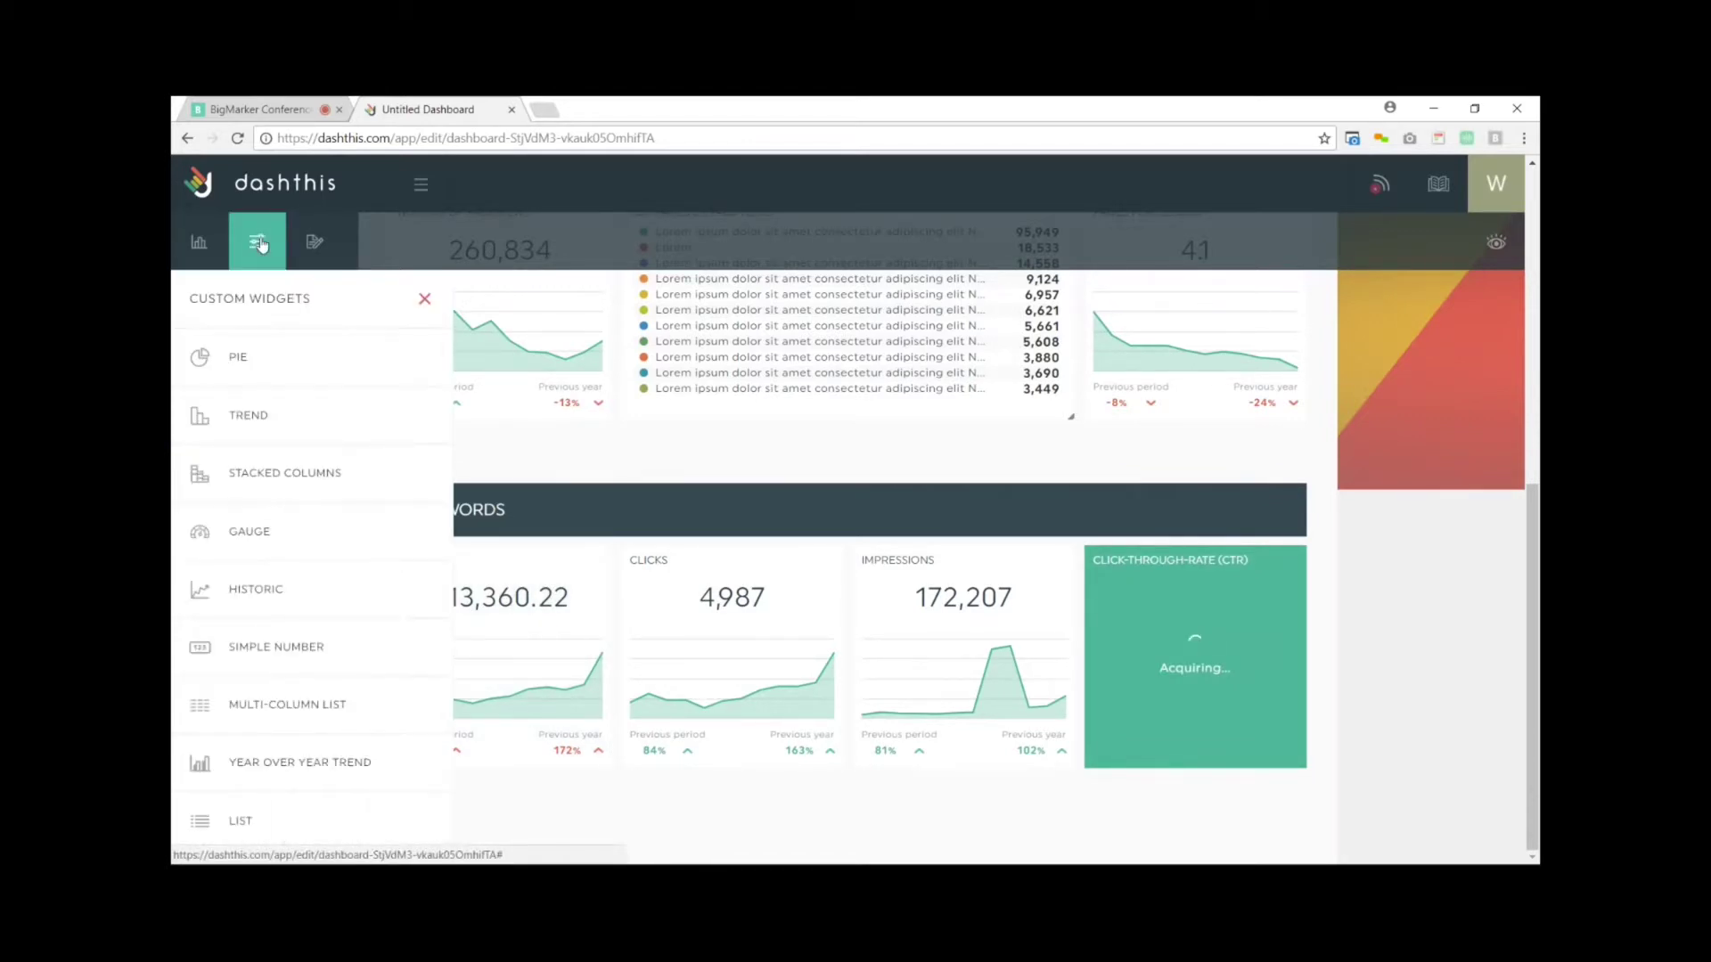
{"action": "left_click", "coordinate": [254, 418]}
{"action": "left_click", "coordinate": [276, 475]}
{"action": "left_click", "coordinate": [465, 827]}
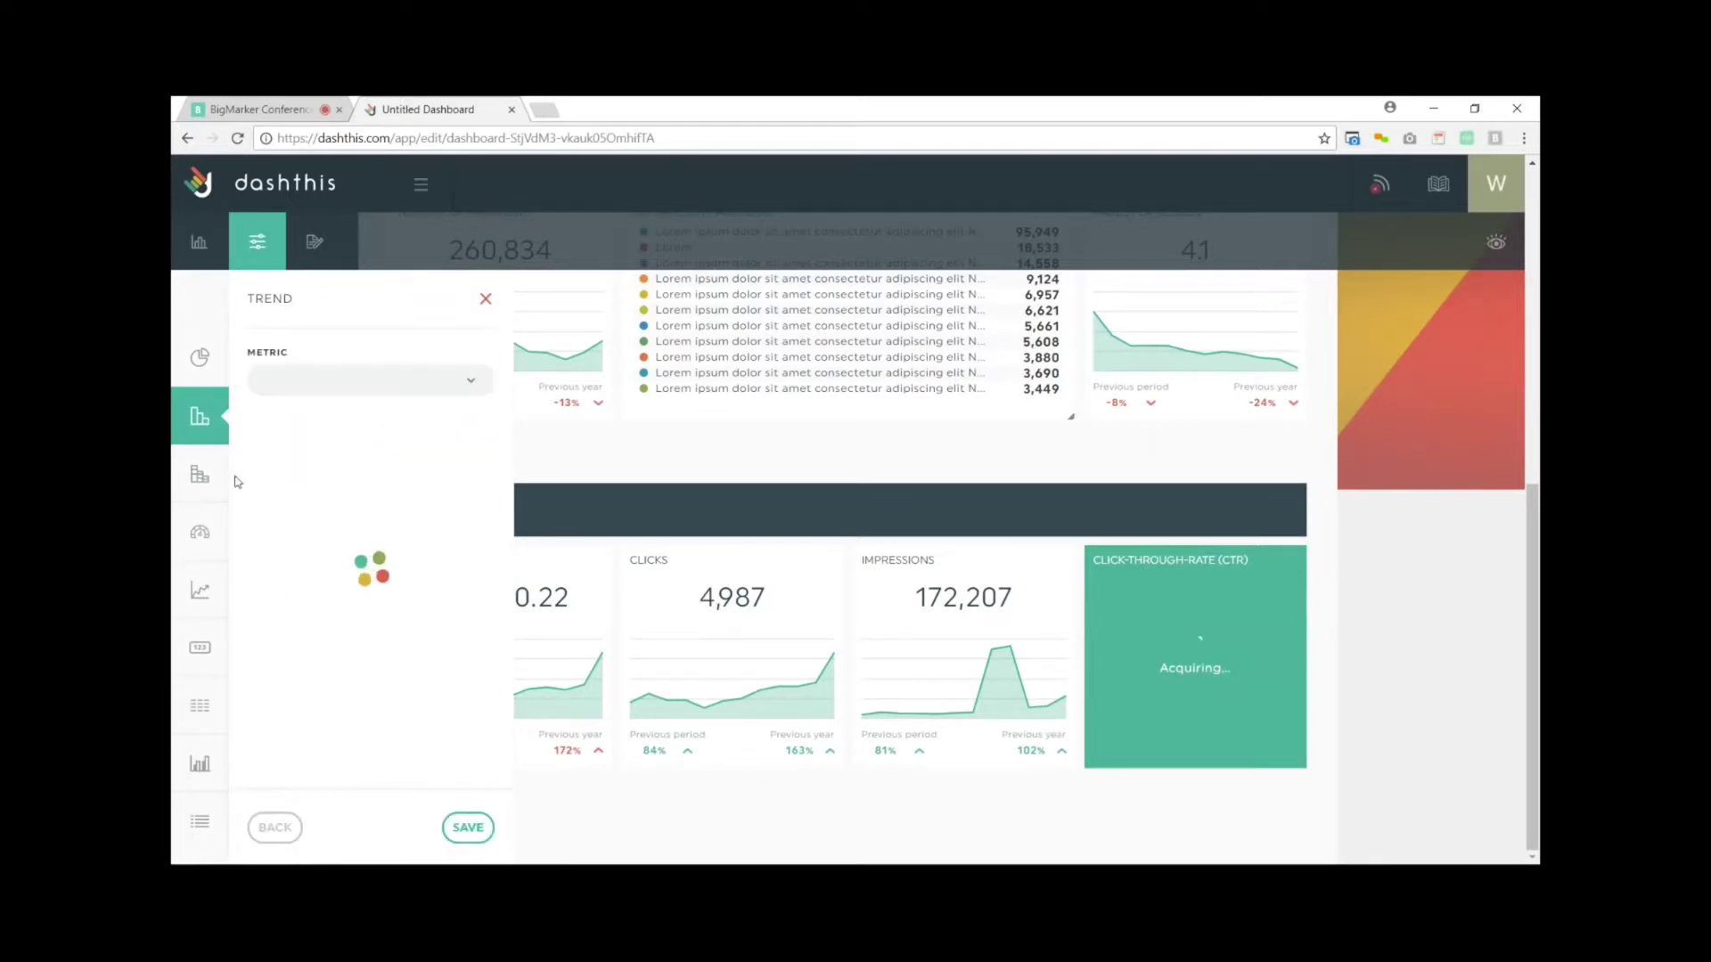
{"action": "left_click", "coordinate": [328, 397]}
{"action": "scroll", "coordinate": [392, 490], "scroll_direction": "down", "scroll_amount": 1}
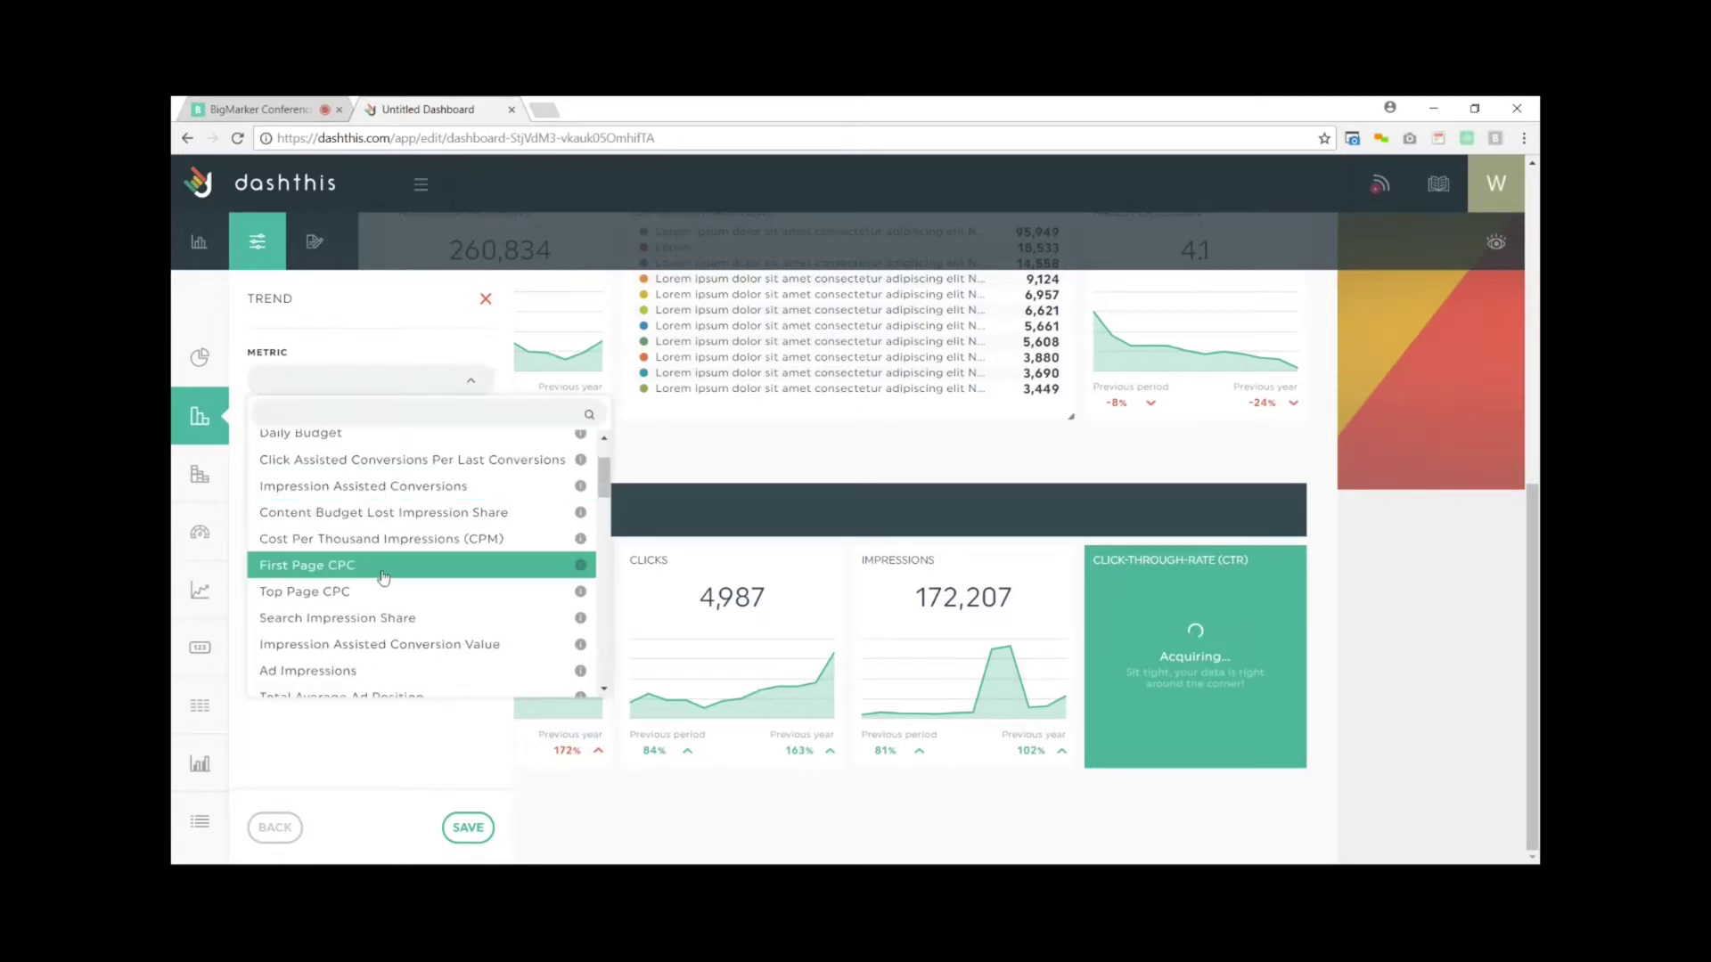
{"action": "left_click", "coordinate": [384, 495]}
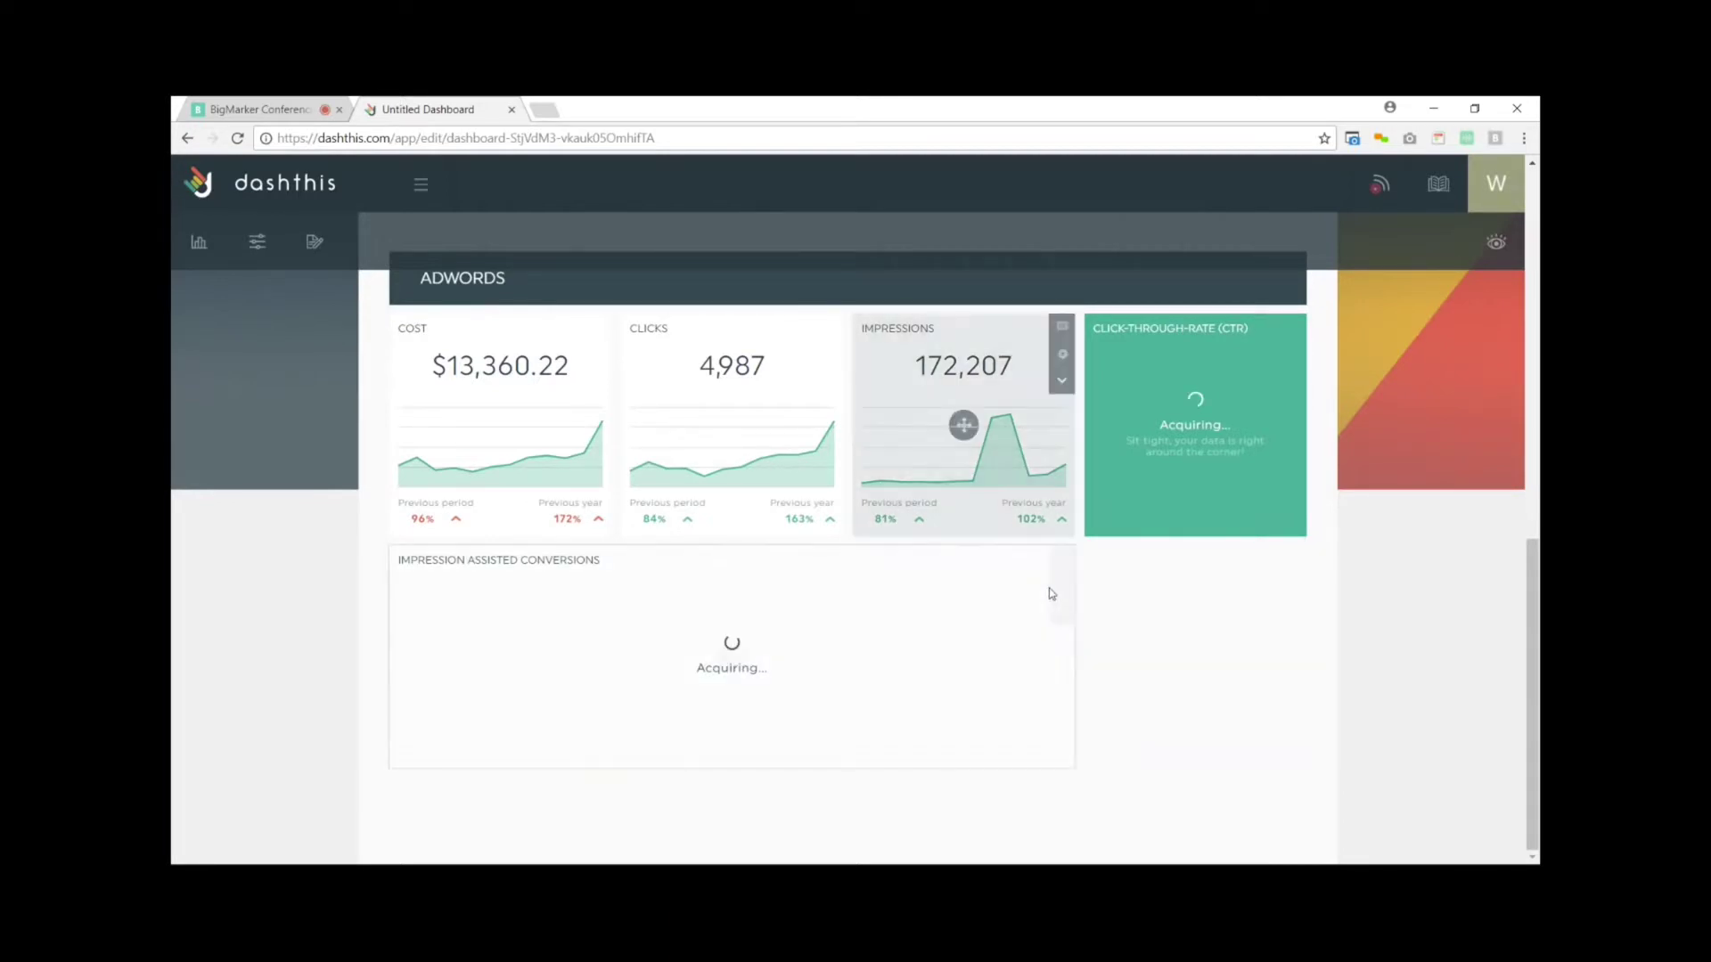
{"action": "scroll", "coordinate": [1079, 645], "scroll_direction": "up", "scroll_amount": 1}
{"action": "scroll", "coordinate": [1078, 645], "scroll_direction": "up", "scroll_amount": 2}
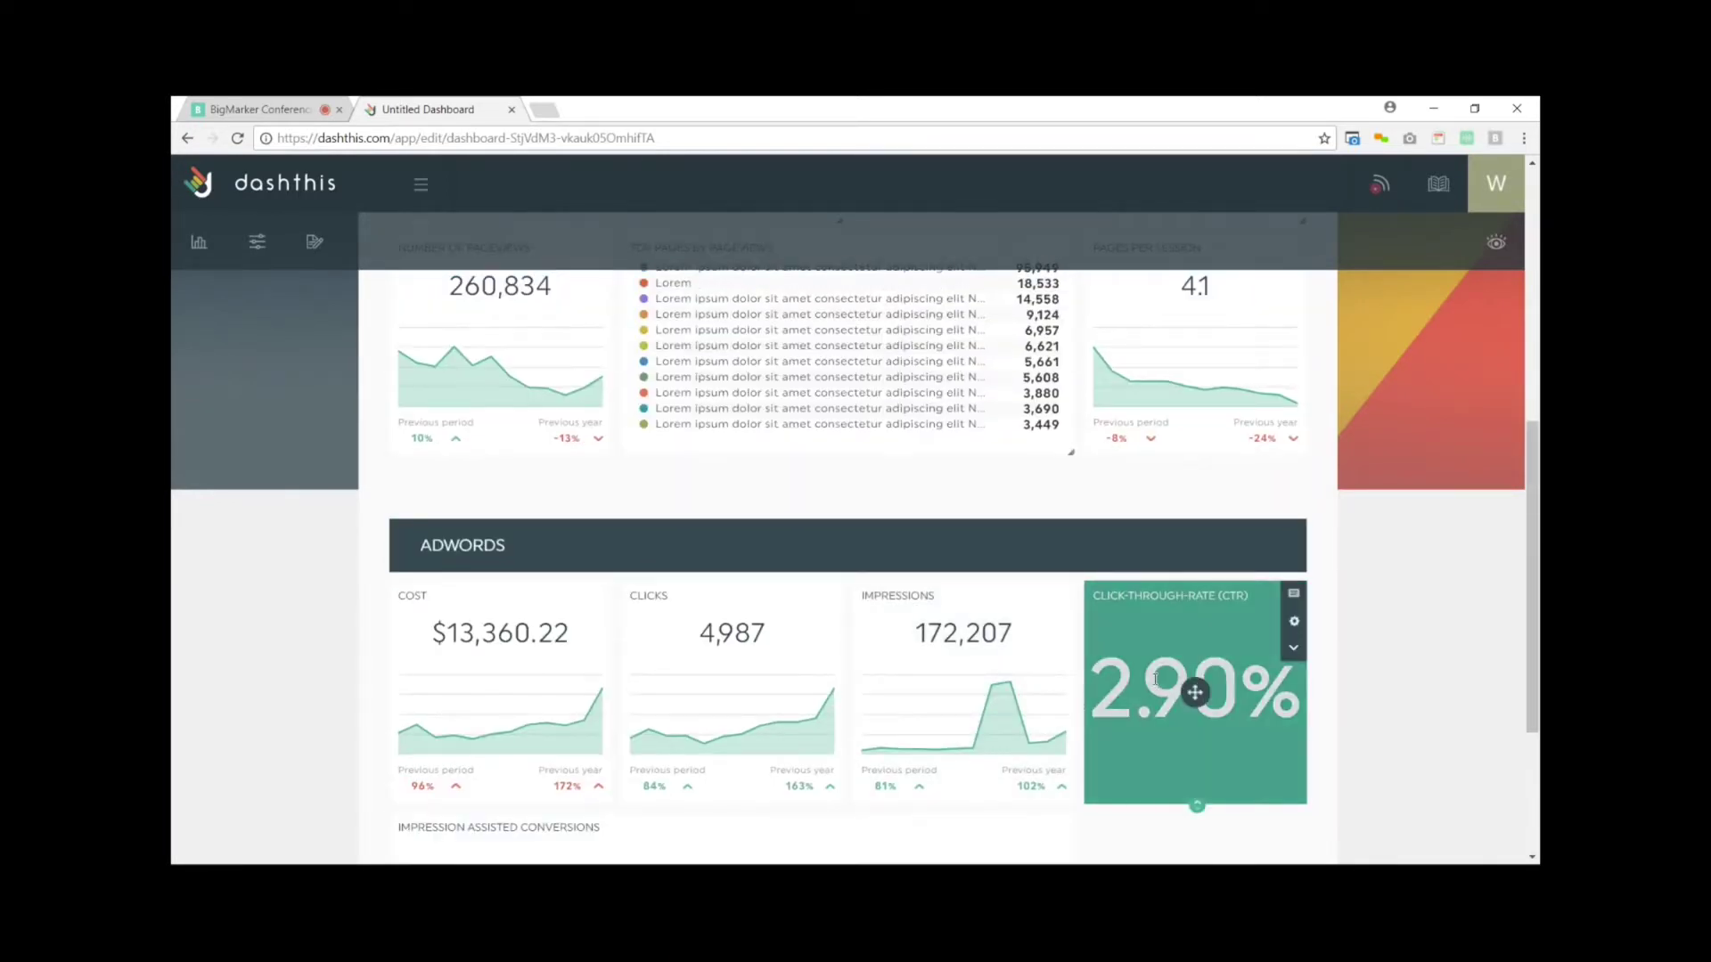
{"action": "left_click", "coordinate": [258, 242]}
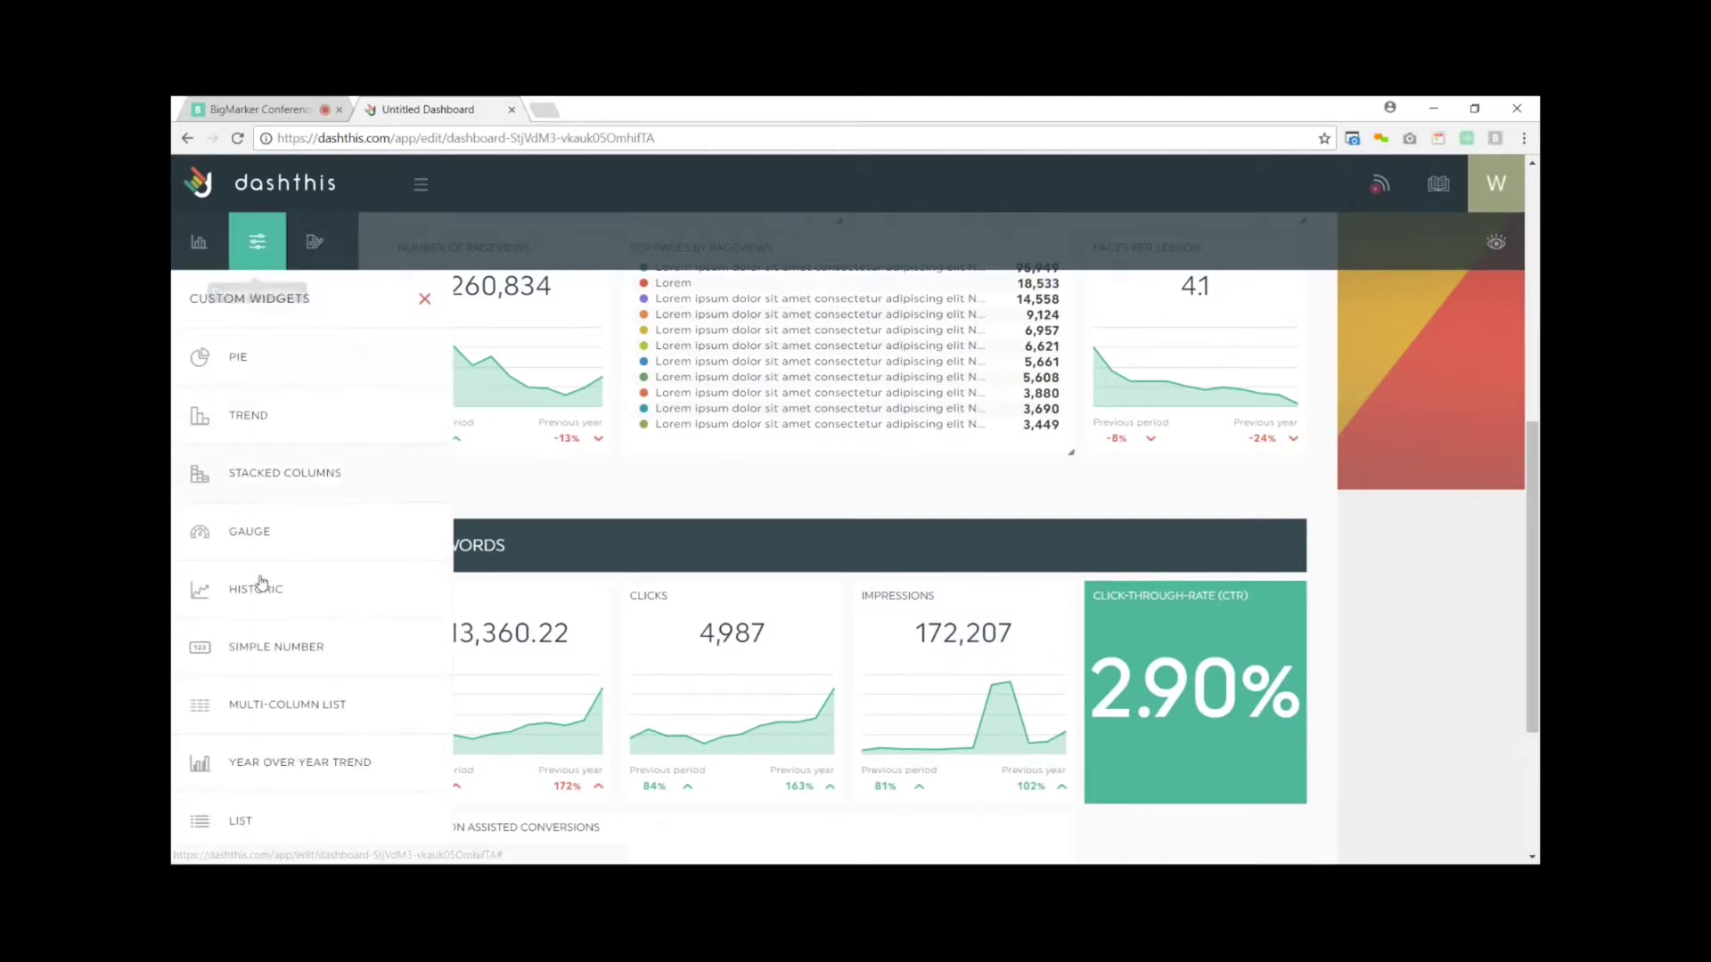
{"action": "left_click", "coordinate": [424, 299]}
Change the graph type of the Impressions widget in the ADWORDS section to Column chart and save the widget.
{"action": "scroll", "coordinate": [1024, 615], "scroll_direction": "down", "scroll_amount": 2}
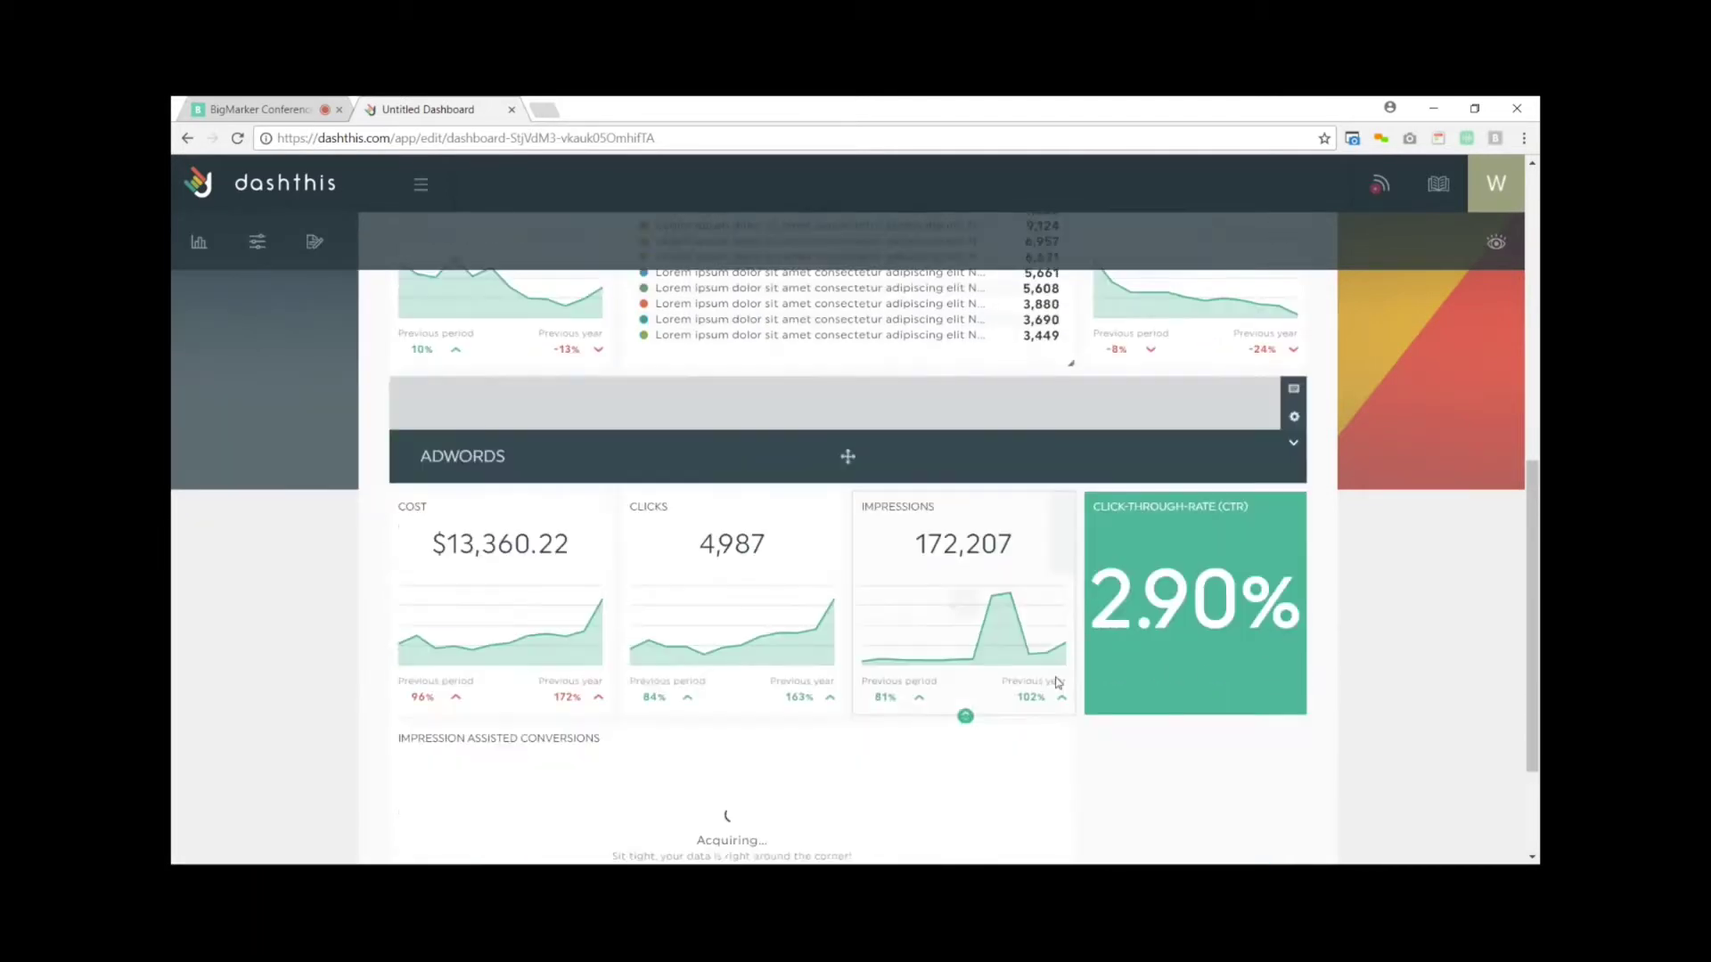
{"action": "mouse_move", "coordinate": [1051, 535]}
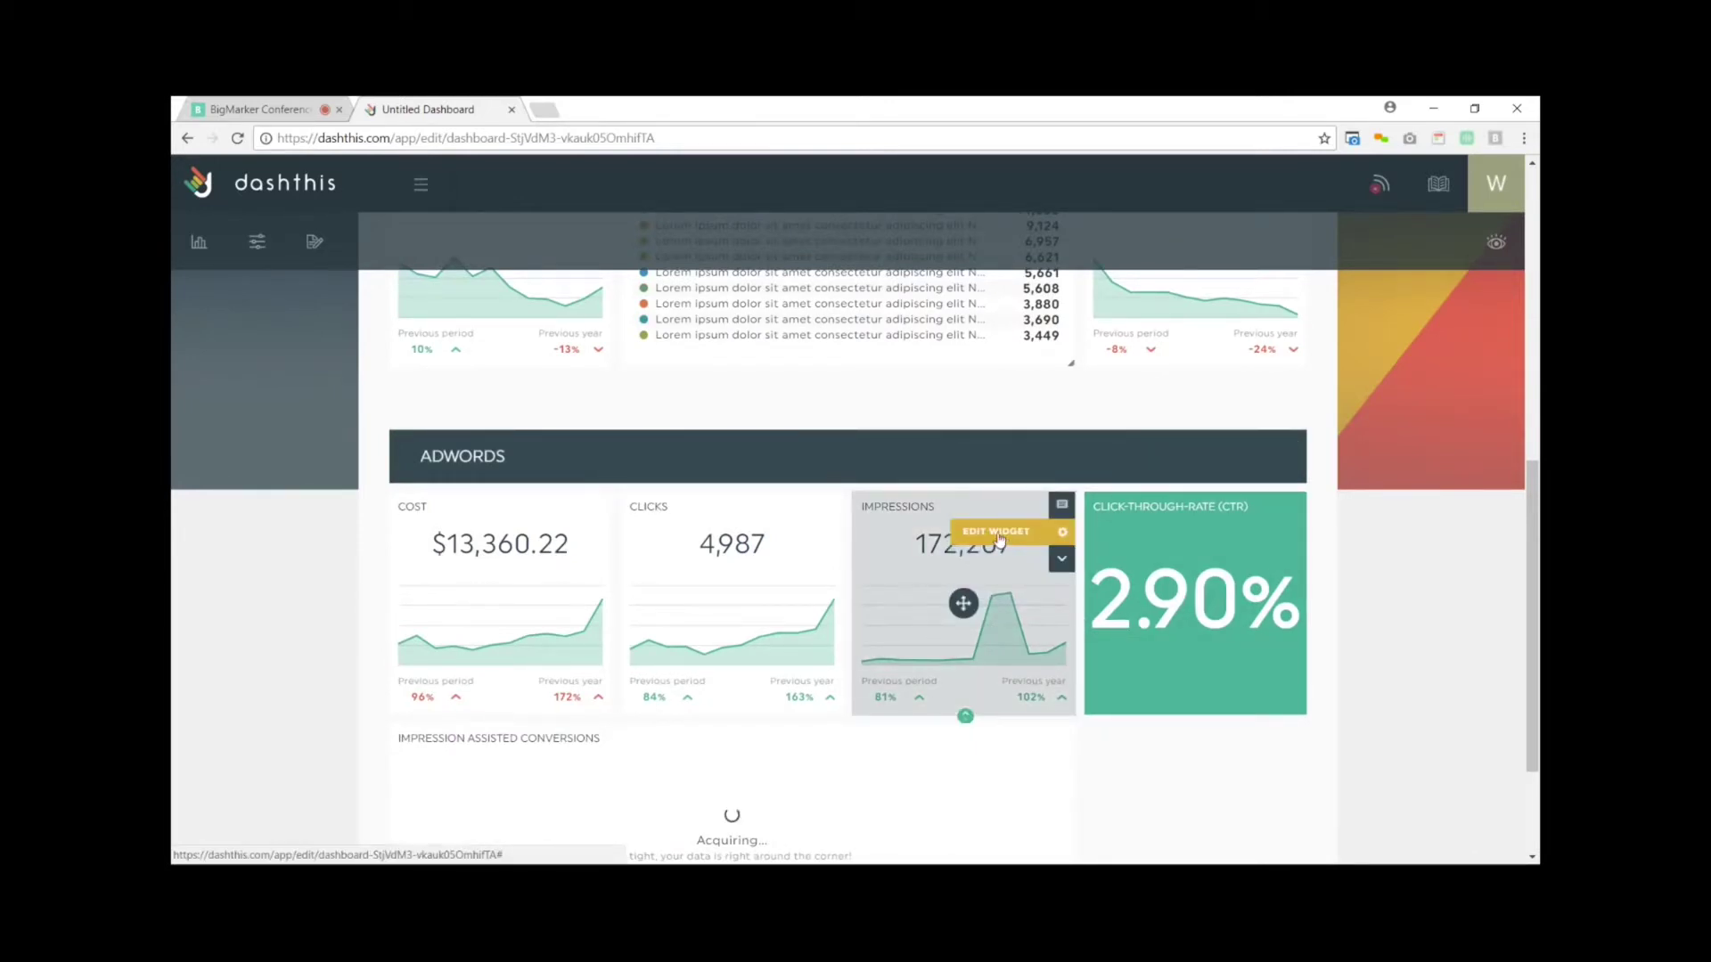
{"action": "left_click", "coordinate": [999, 537]}
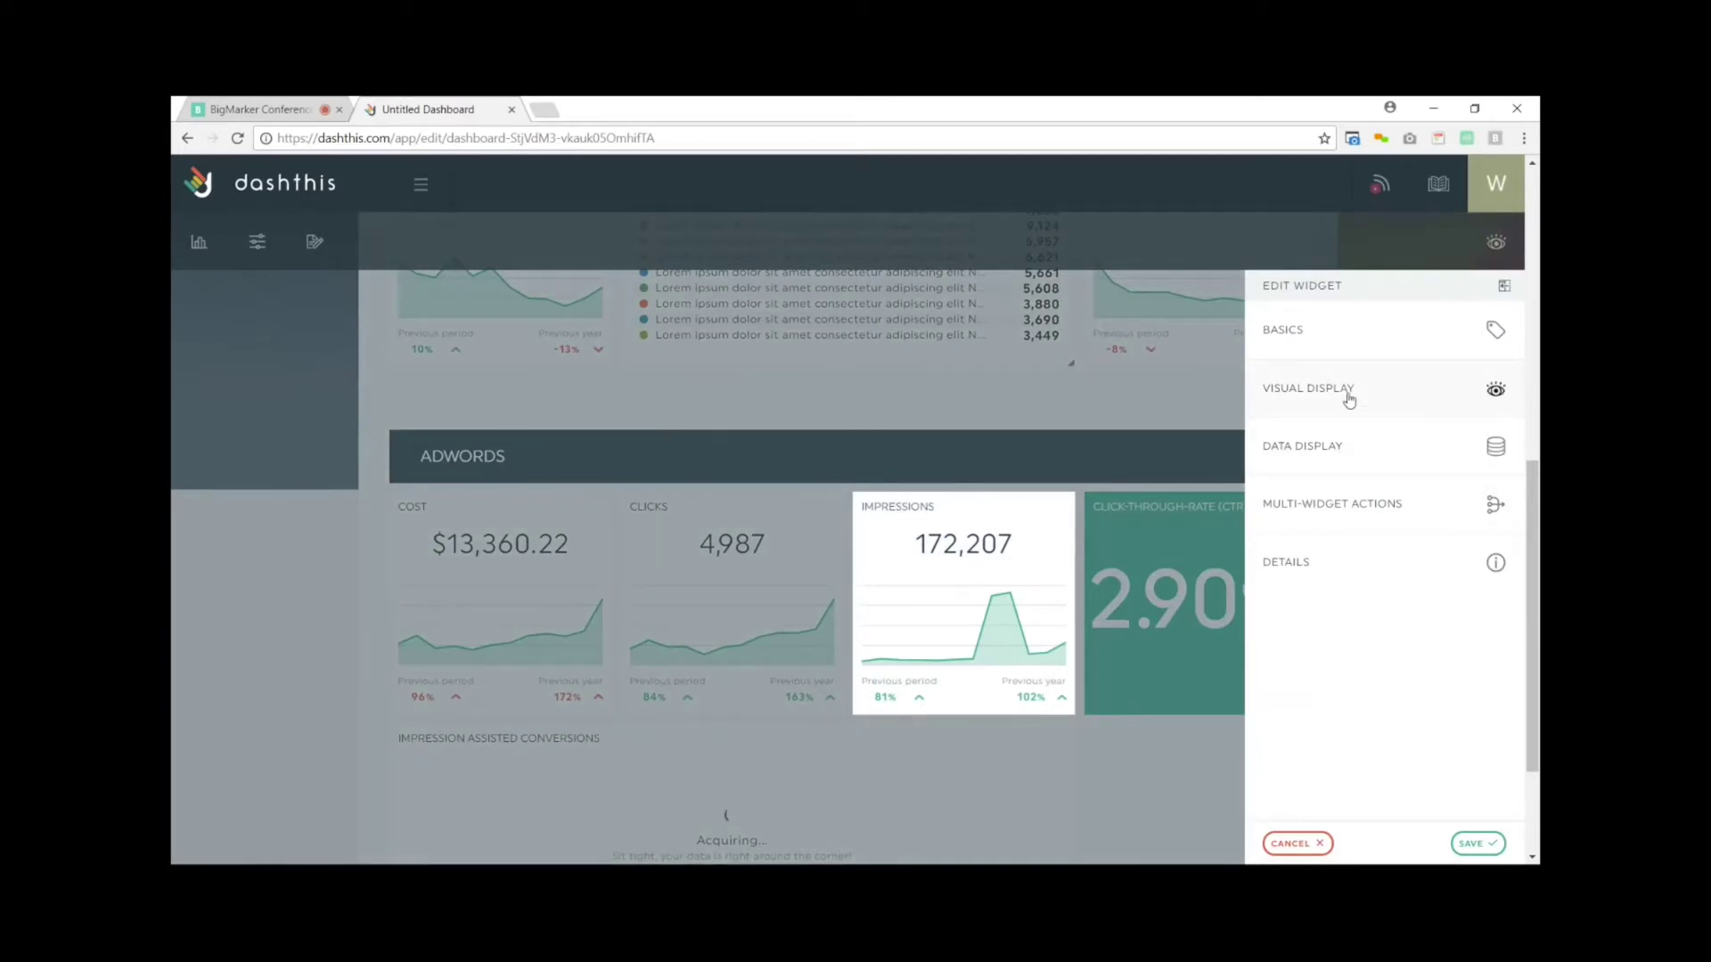
{"action": "left_click", "coordinate": [1443, 337]}
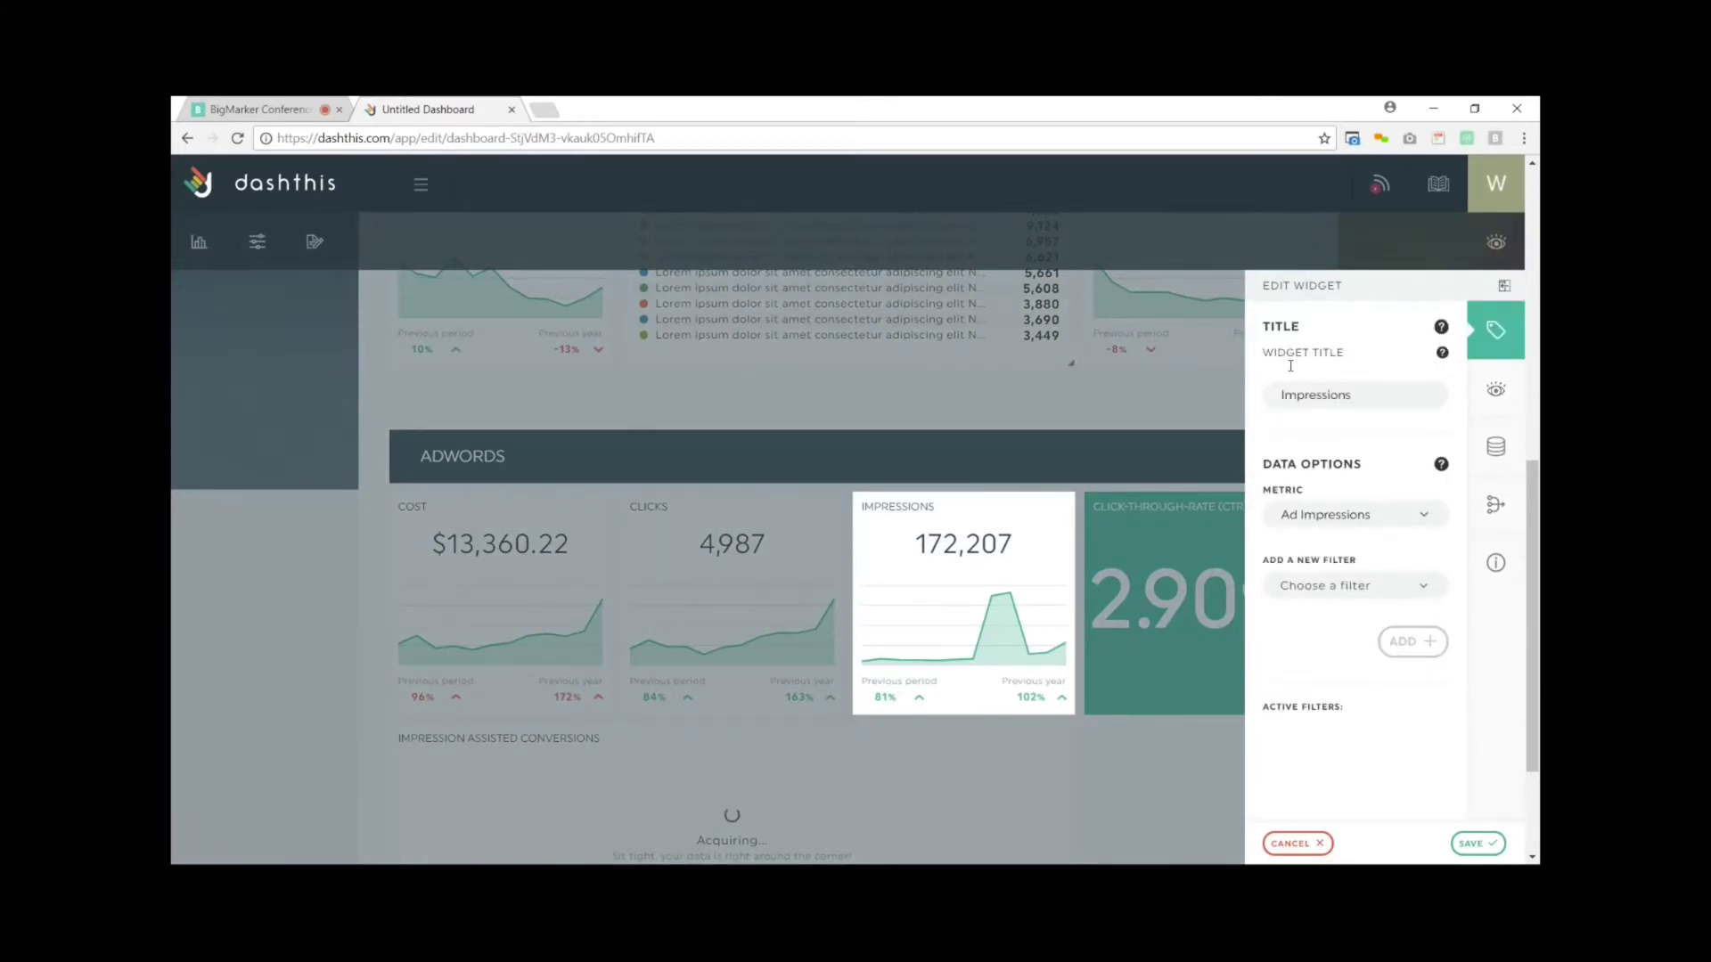
{"action": "left_click", "coordinate": [1496, 389]}
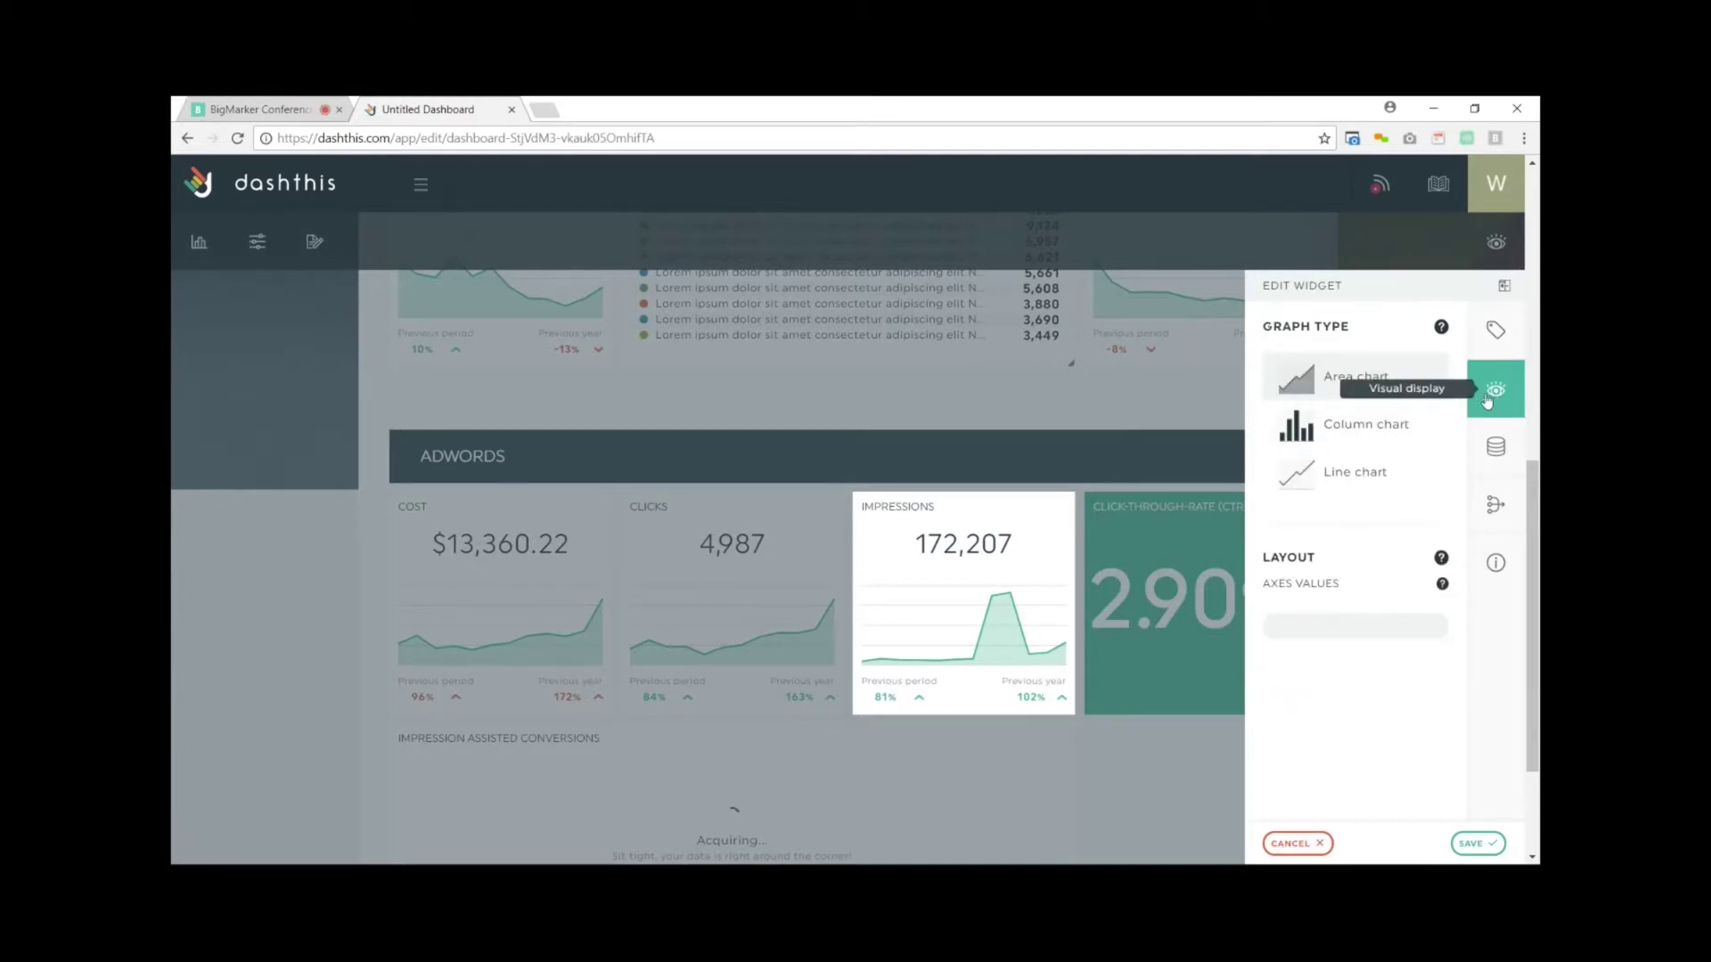
{"action": "left_click", "coordinate": [1308, 433]}
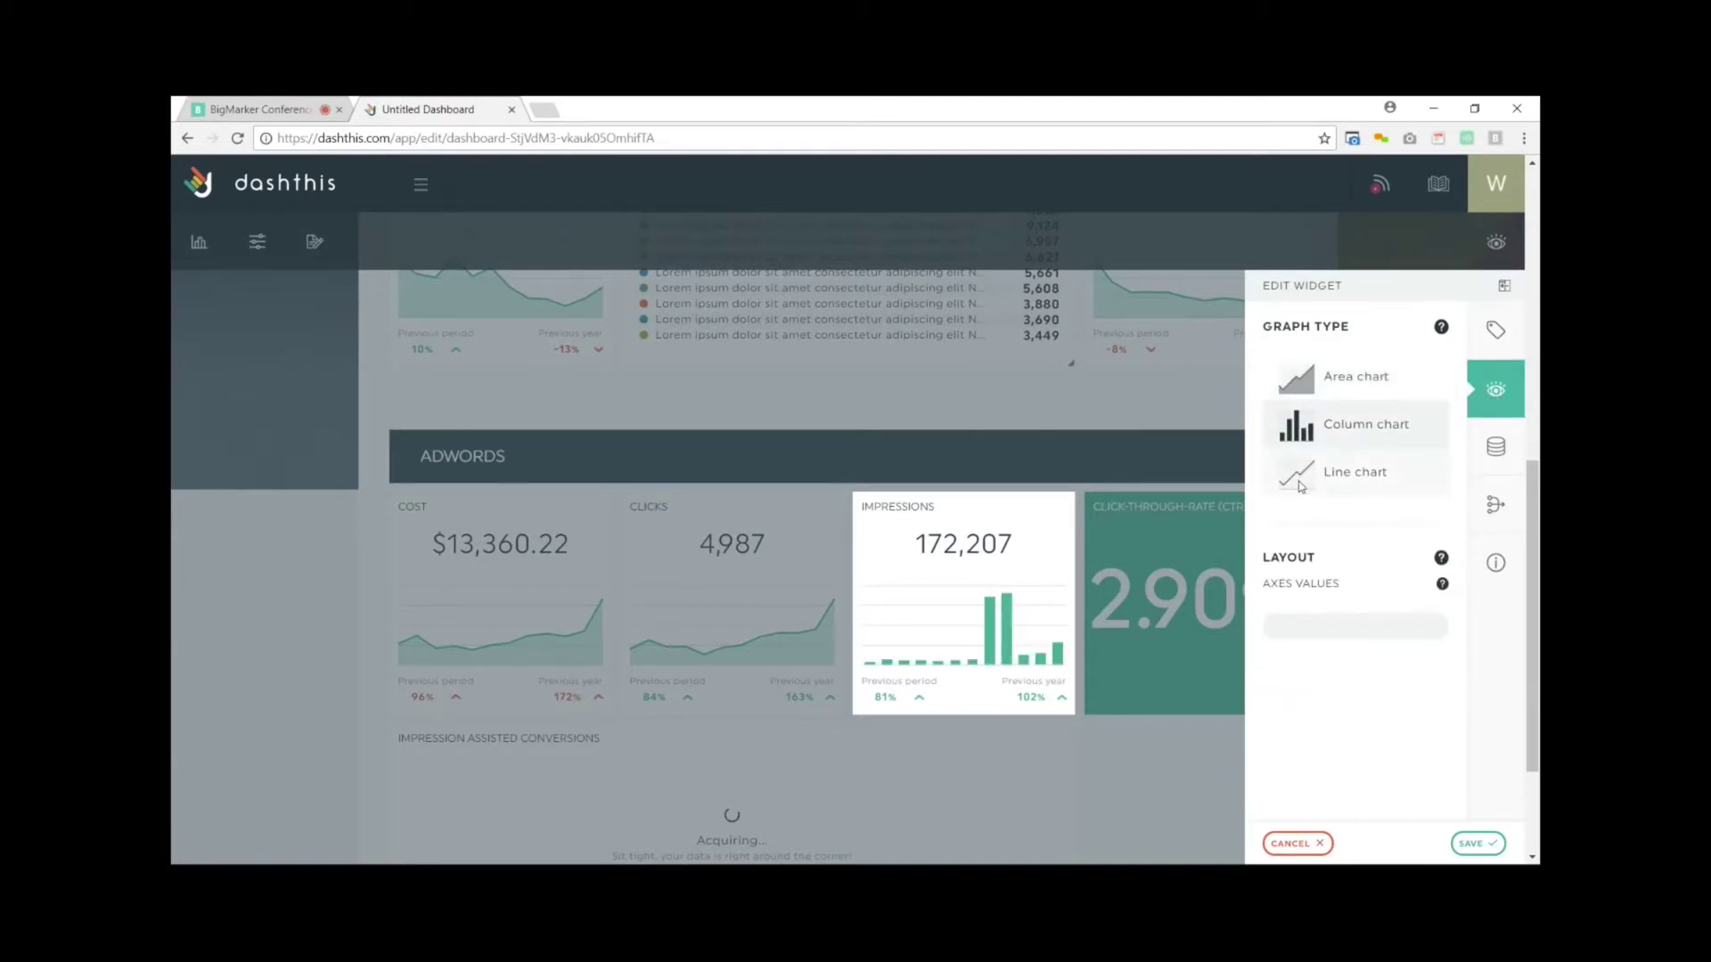
{"action": "left_click", "coordinate": [1301, 487]}
{"action": "left_click", "coordinate": [1295, 438]}
{"action": "left_click", "coordinate": [1462, 847]}
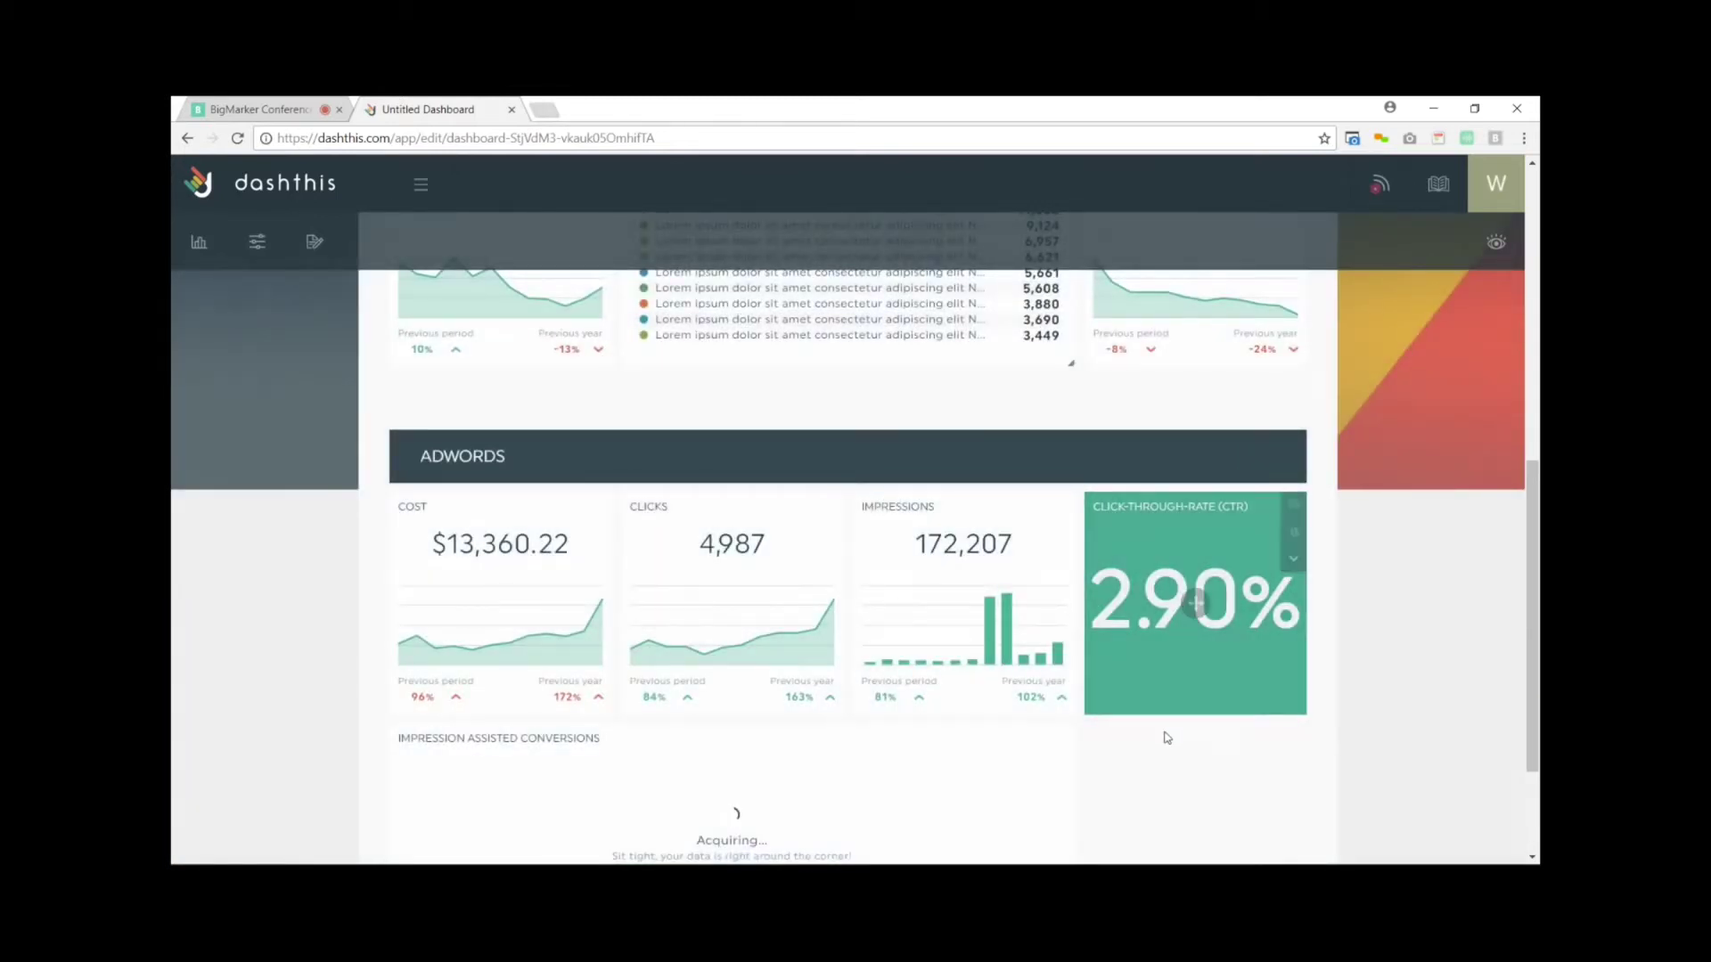
Shrink the AdWords Clicks and Cost widgets to compact height without graphs and stack Clicks directly beneath Cost.
{"action": "mouse_move", "coordinate": [538, 591]}
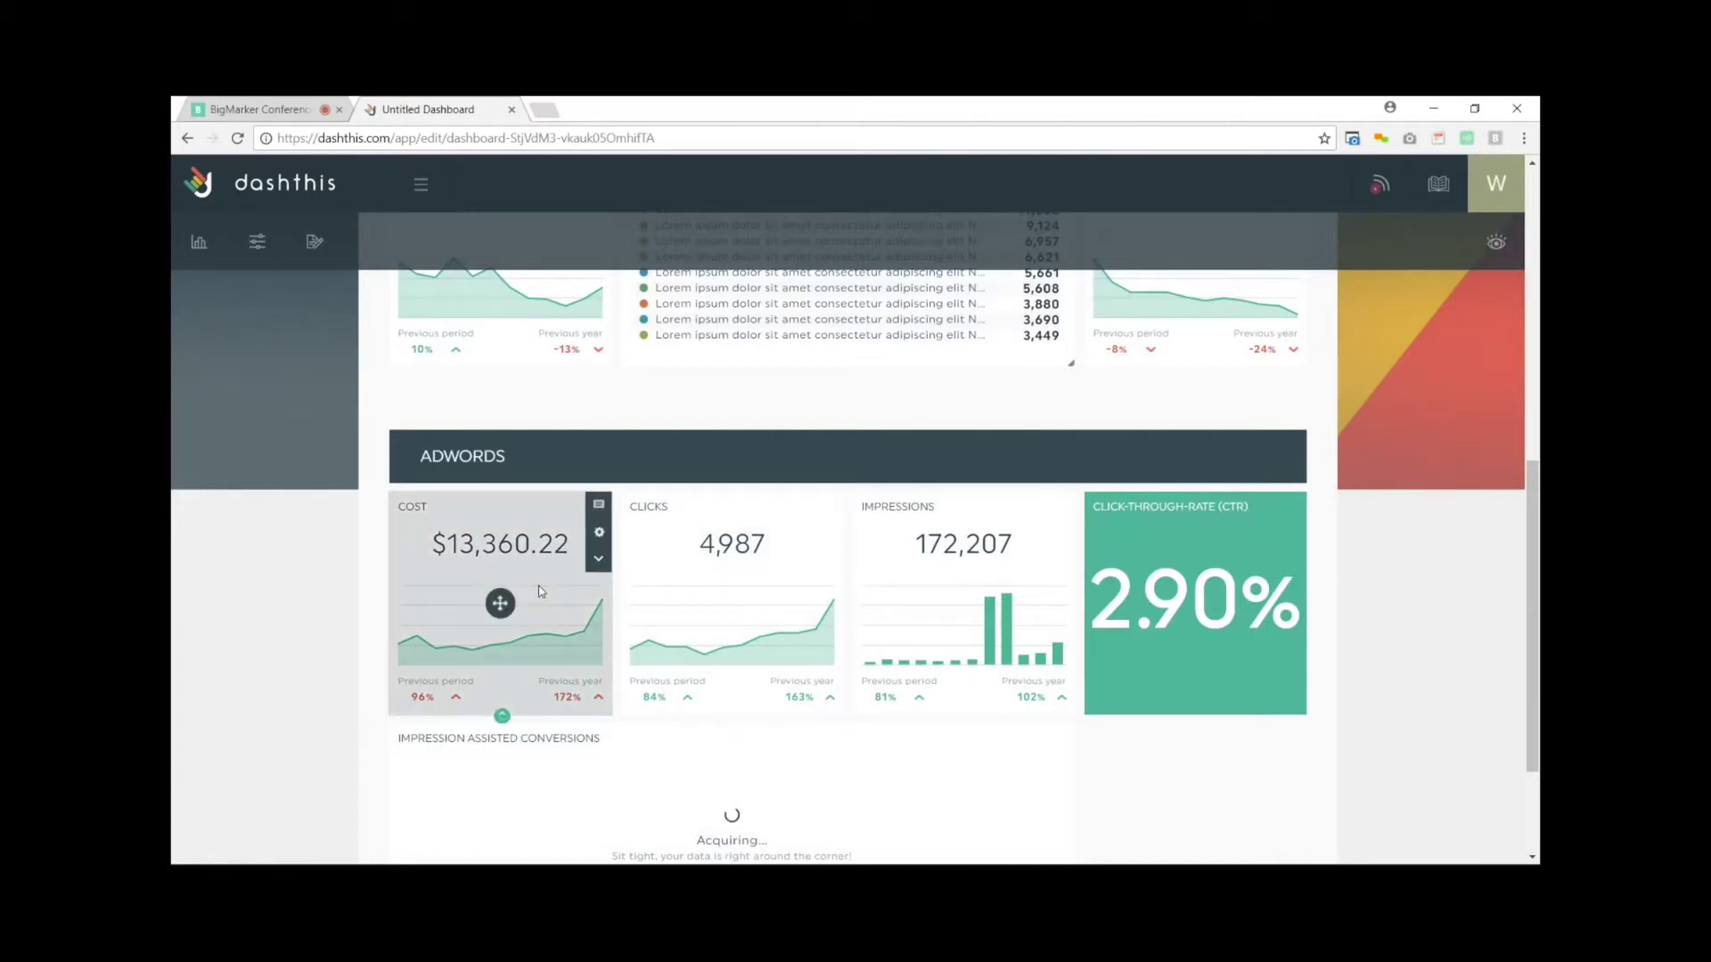
{"action": "mouse_move", "coordinate": [733, 715]}
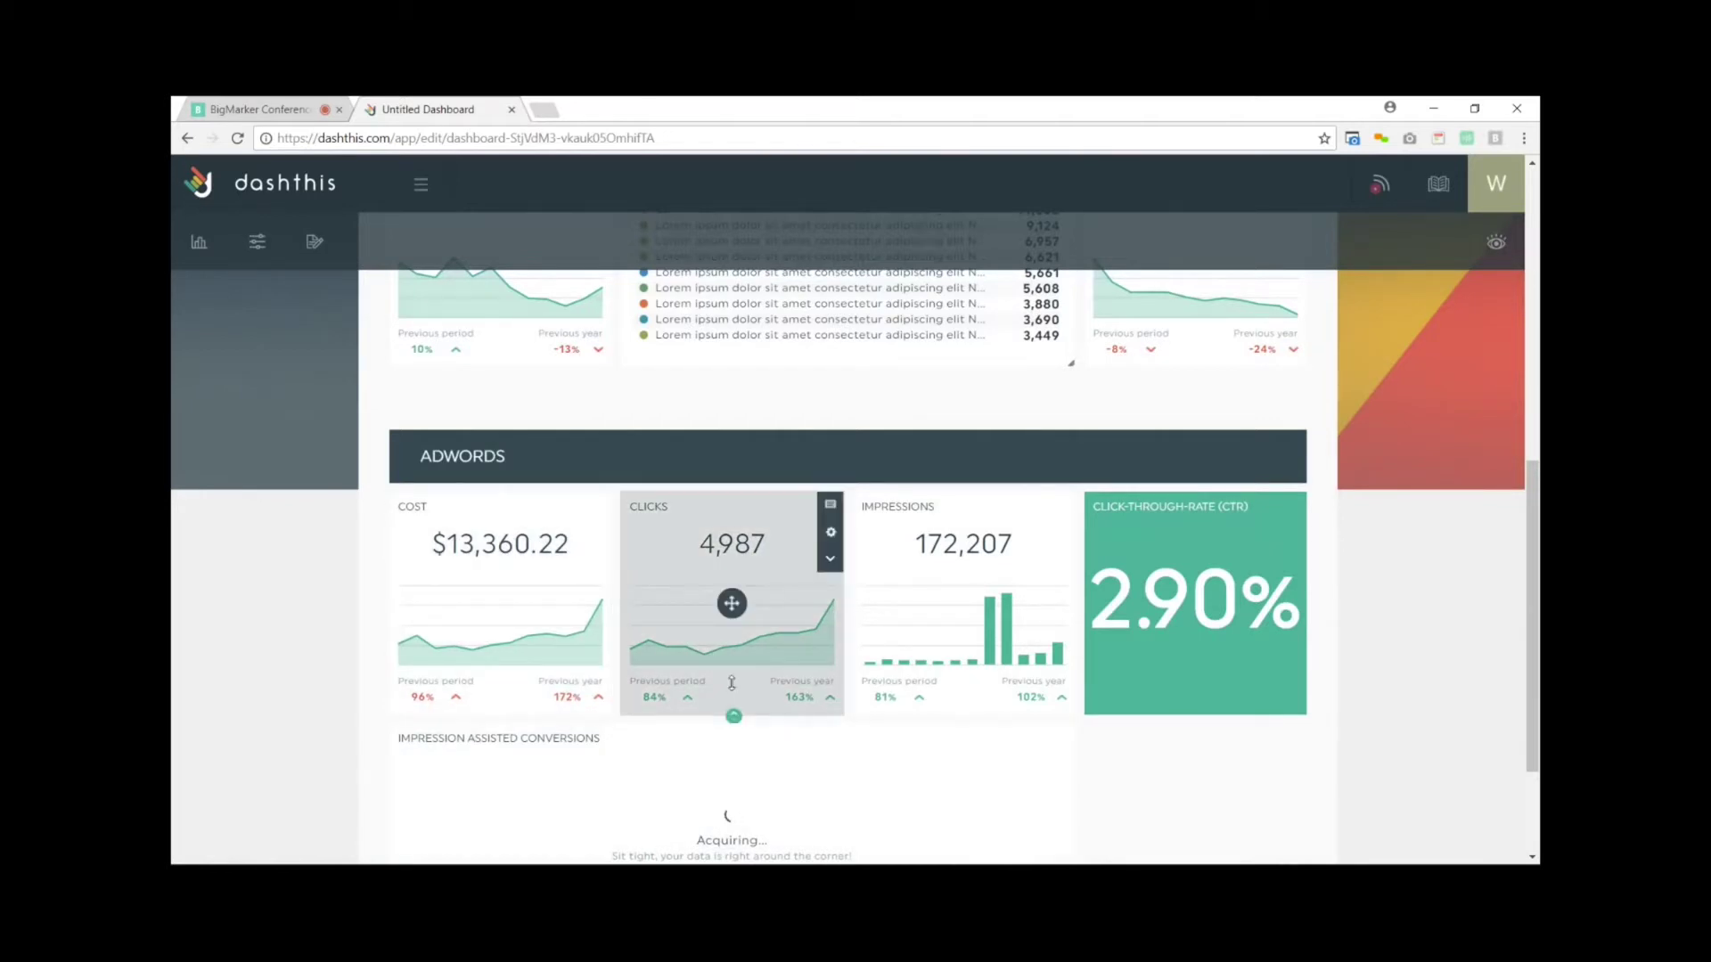
{"action": "left_click_drag", "start_coordinate": [732, 682], "coordinate": [728, 583]}
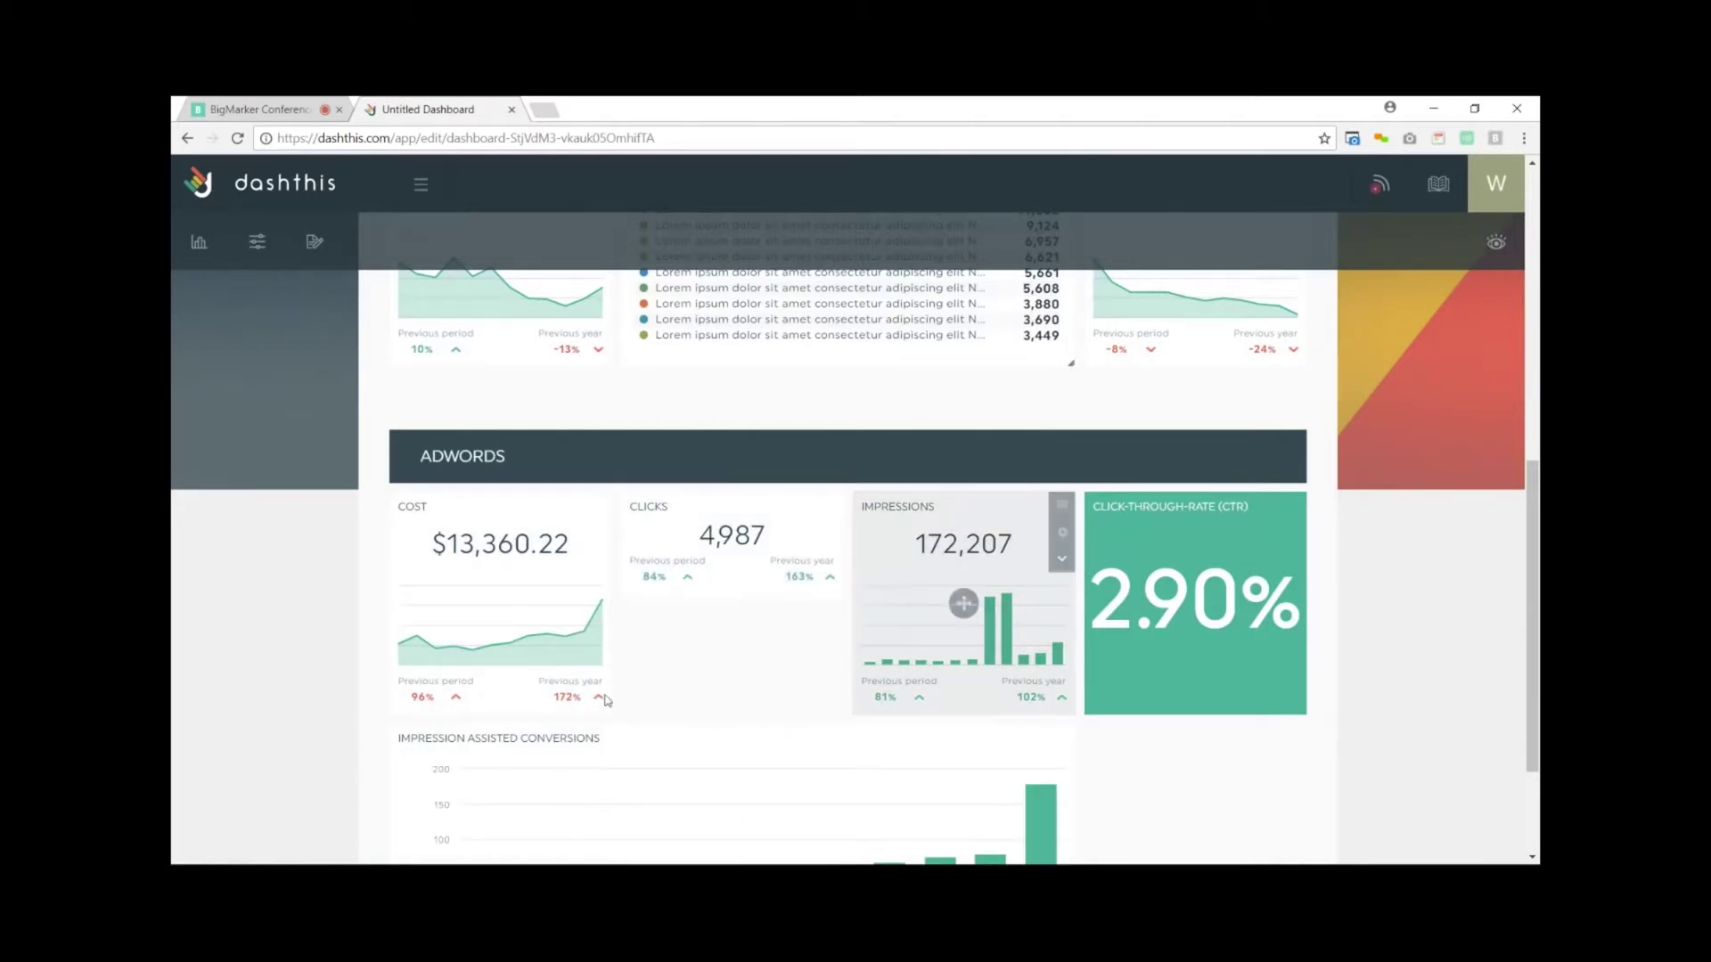
{"action": "mouse_move", "coordinate": [510, 713]}
{"action": "left_click_drag", "start_coordinate": [503, 717], "coordinate": [500, 597]}
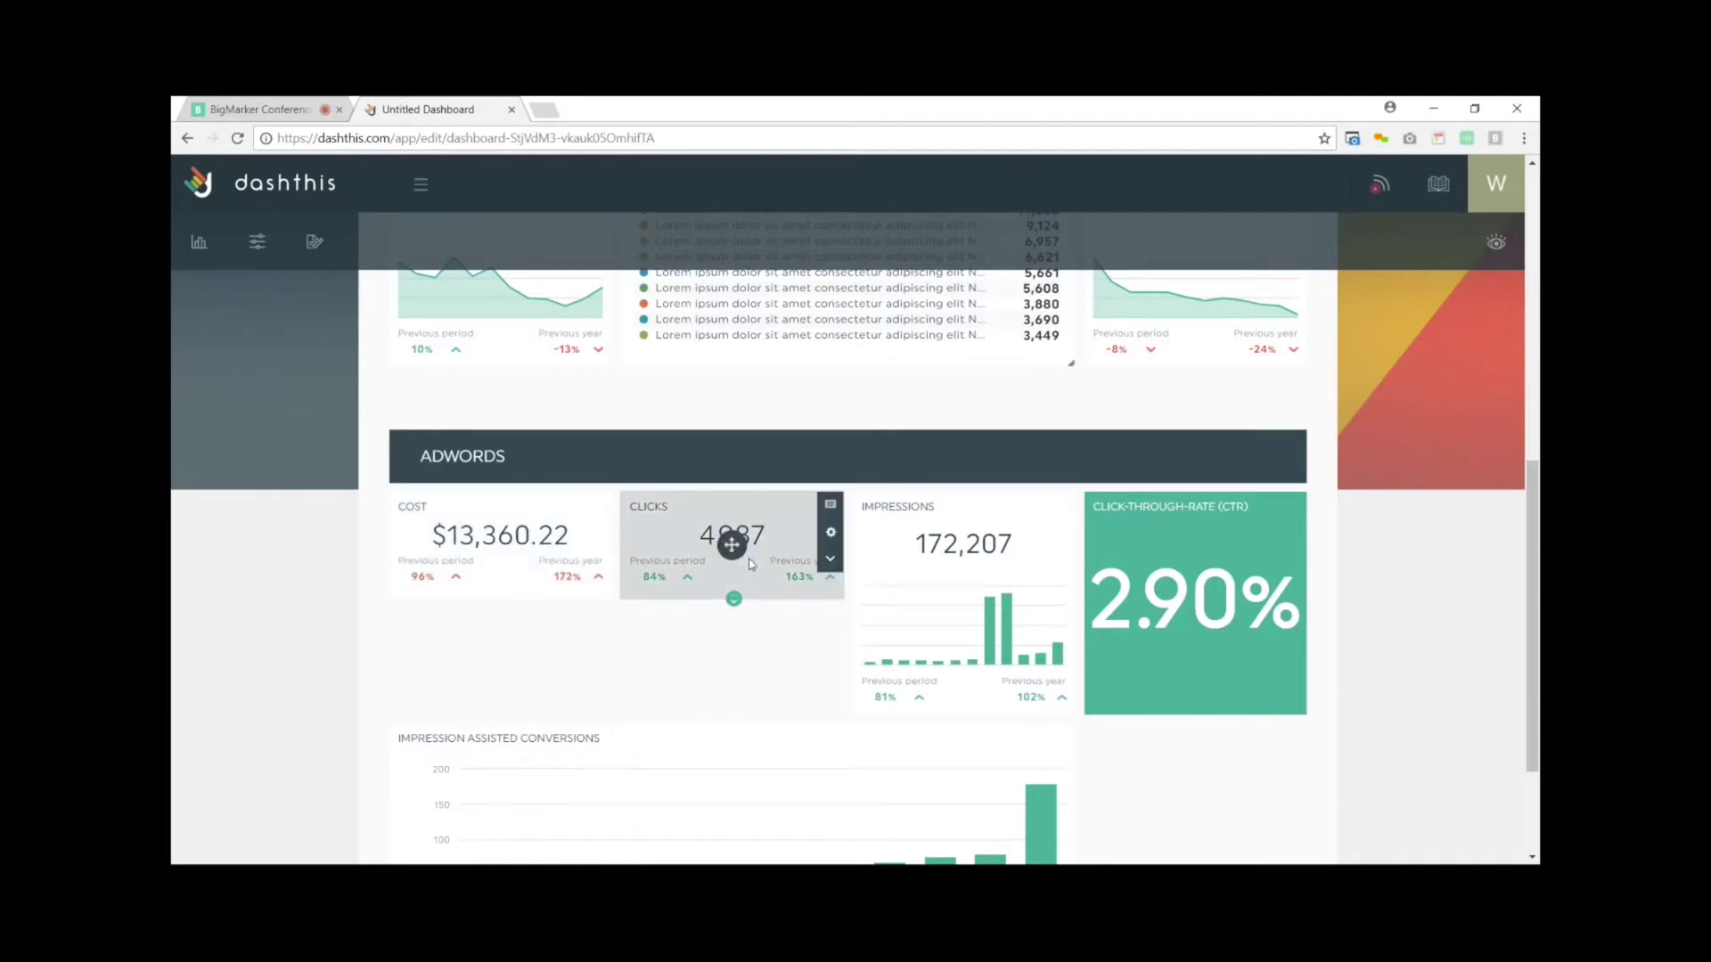
{"action": "left_click_drag", "start_coordinate": [732, 543], "coordinate": [499, 732]}
Move the Click-Through-Rate widget between Cost and Impressions, and widen the Impression Assisted Conversions widget to the full dashboard width.
{"action": "left_click_drag", "start_coordinate": [1131, 610], "coordinate": [727, 604]}
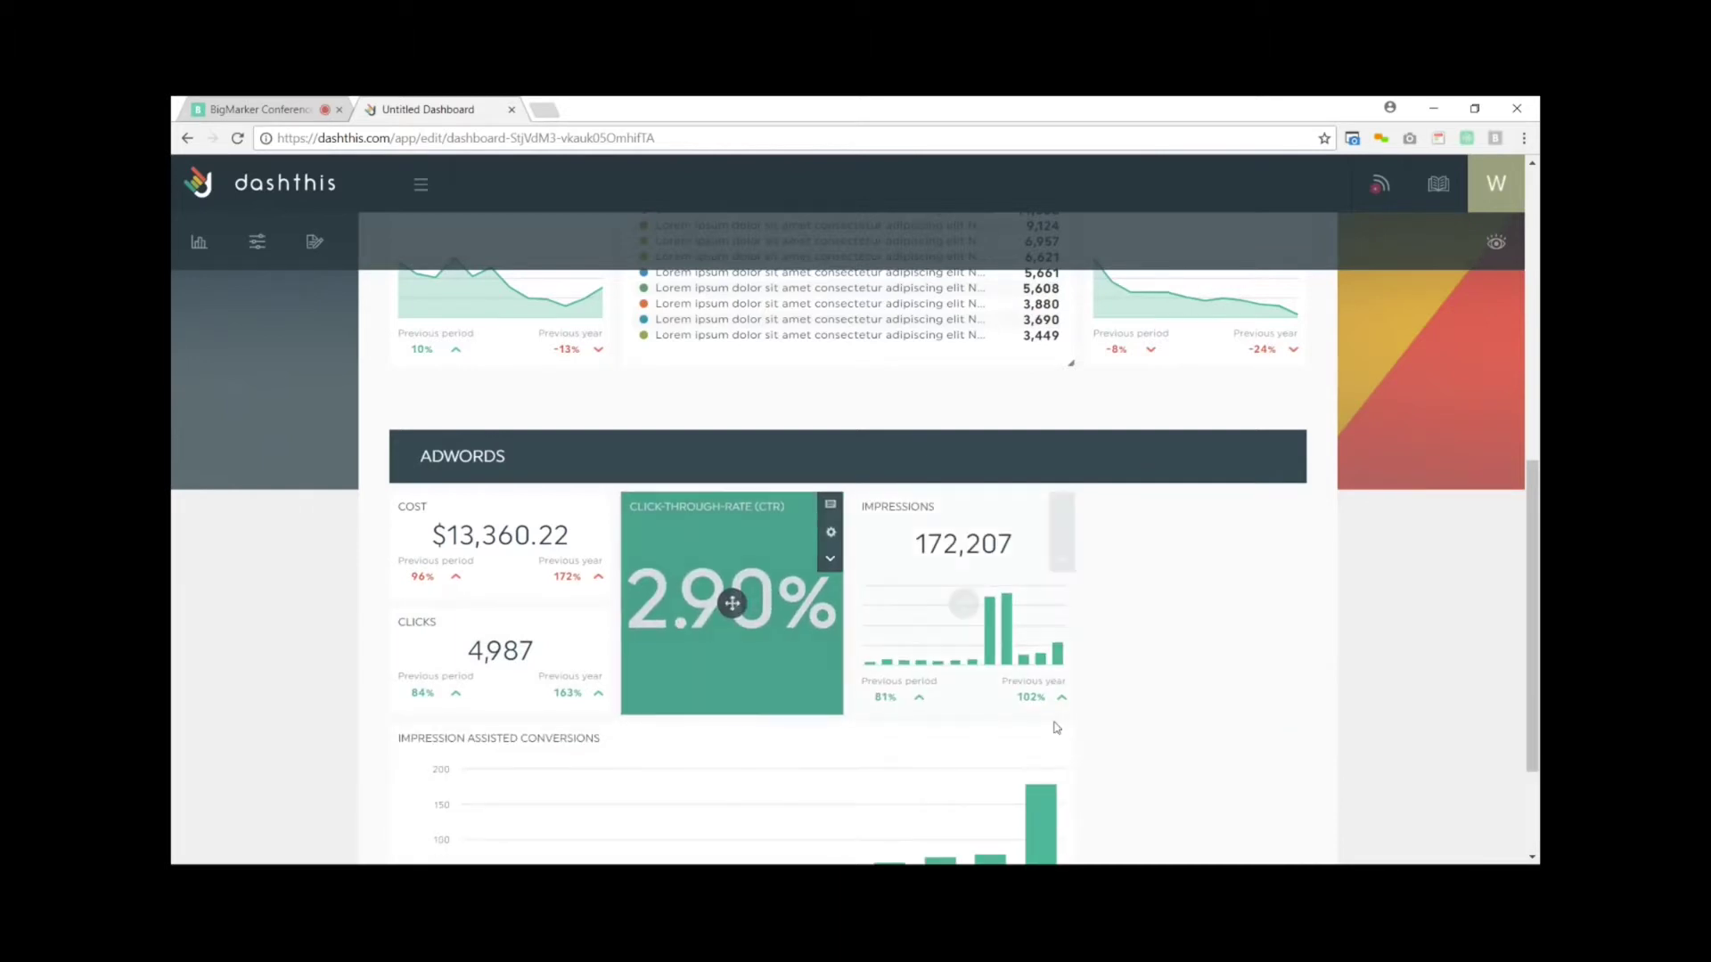
{"action": "scroll", "coordinate": [1252, 649], "scroll_direction": "down", "scroll_amount": 2}
{"action": "left_click_drag", "start_coordinate": [1077, 649], "coordinate": [1306, 658]}
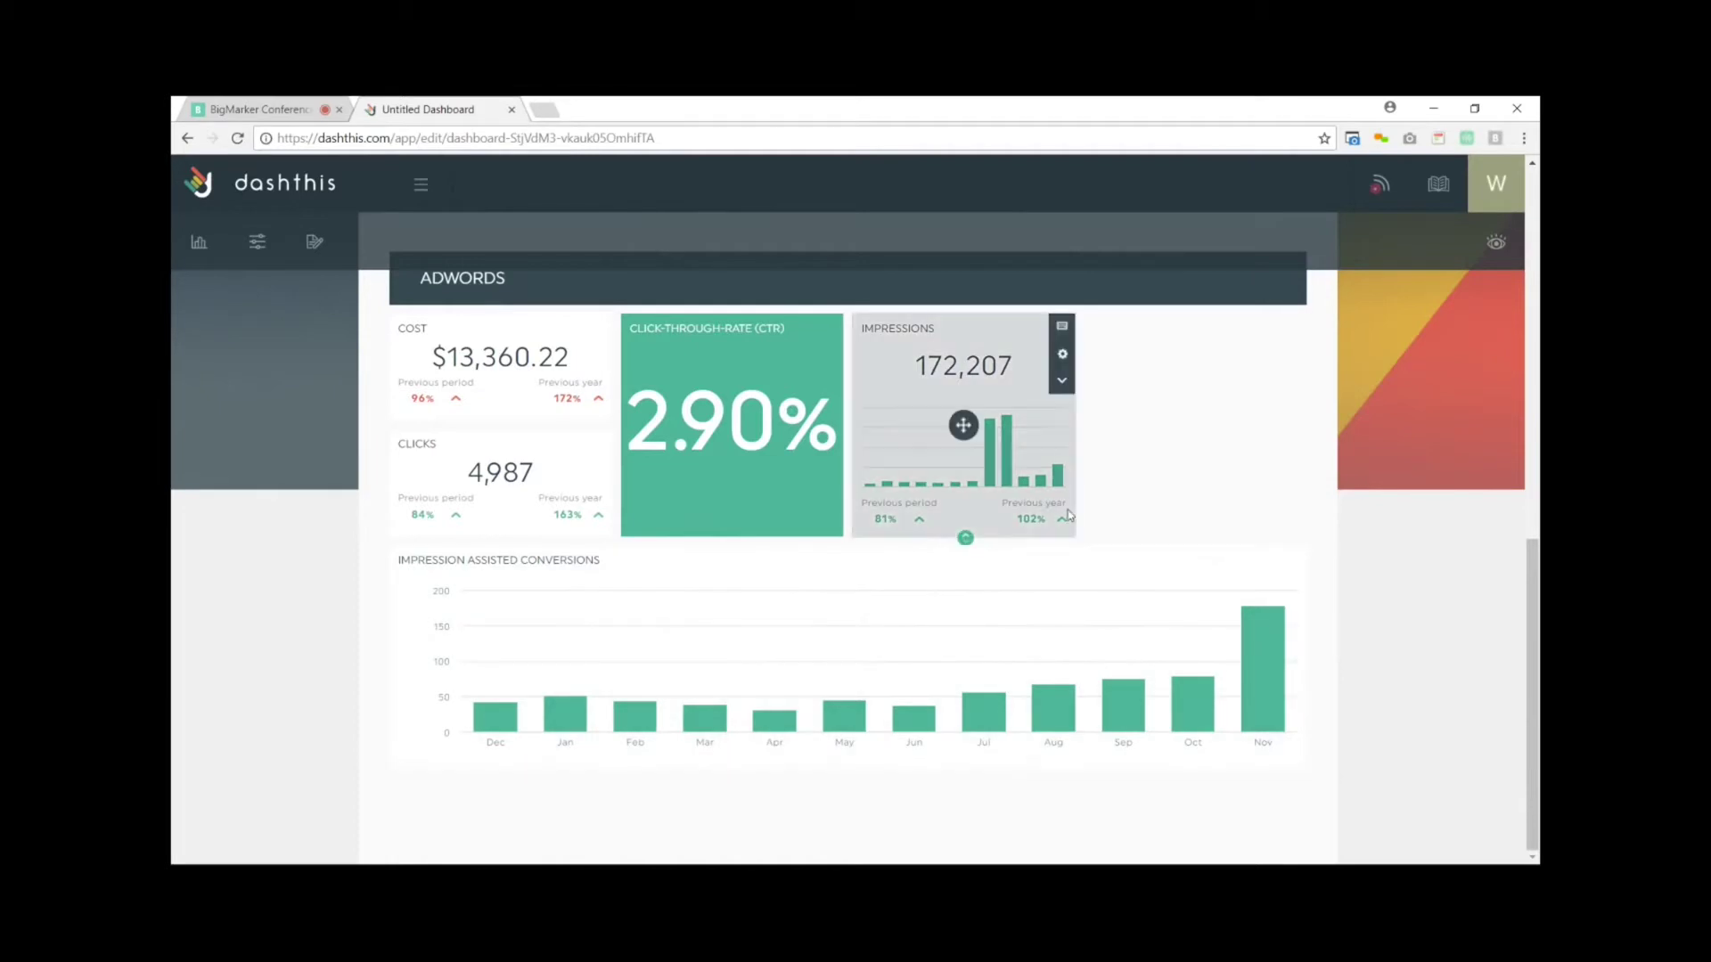
Enlarge the Clicks and Cost widgets to full height with graphs, placing Clicks at the end of the row after Impressions.
{"action": "mouse_move", "coordinate": [498, 485]}
{"action": "left_click_drag", "start_coordinate": [502, 535], "coordinate": [490, 619]}
{"action": "left_click_drag", "start_coordinate": [496, 534], "coordinate": [1194, 405]}
{"action": "mouse_move", "coordinate": [503, 419]}
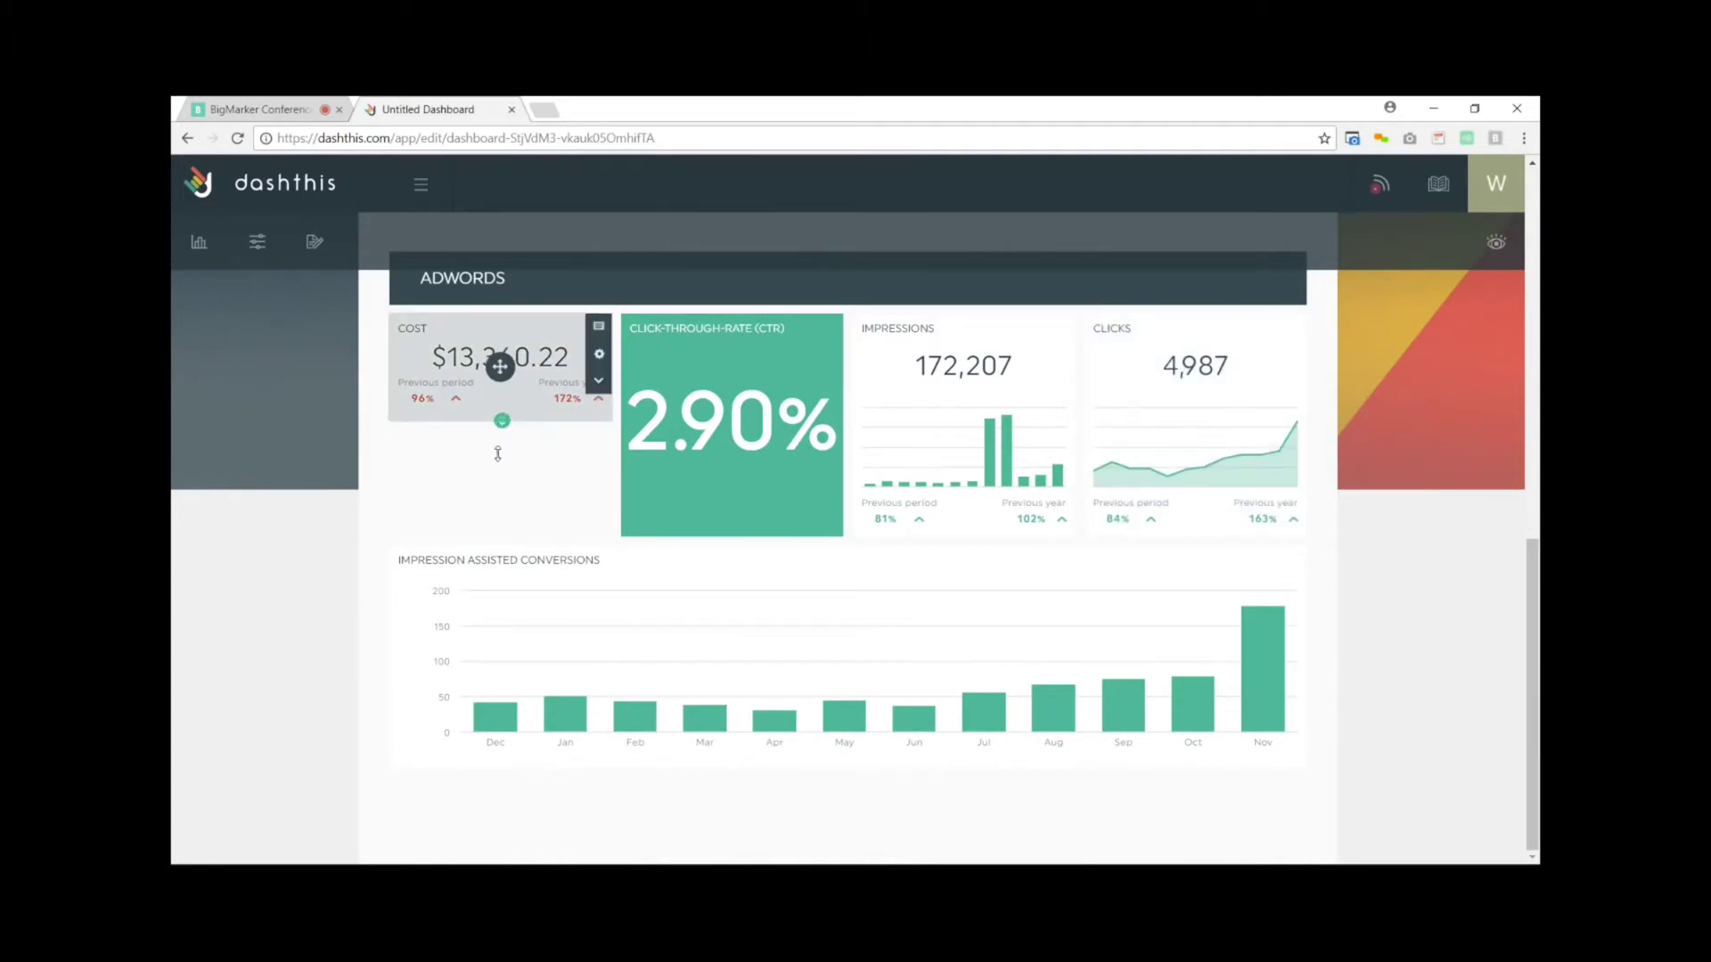
{"action": "left_click_drag", "start_coordinate": [497, 454], "coordinate": [516, 496]}
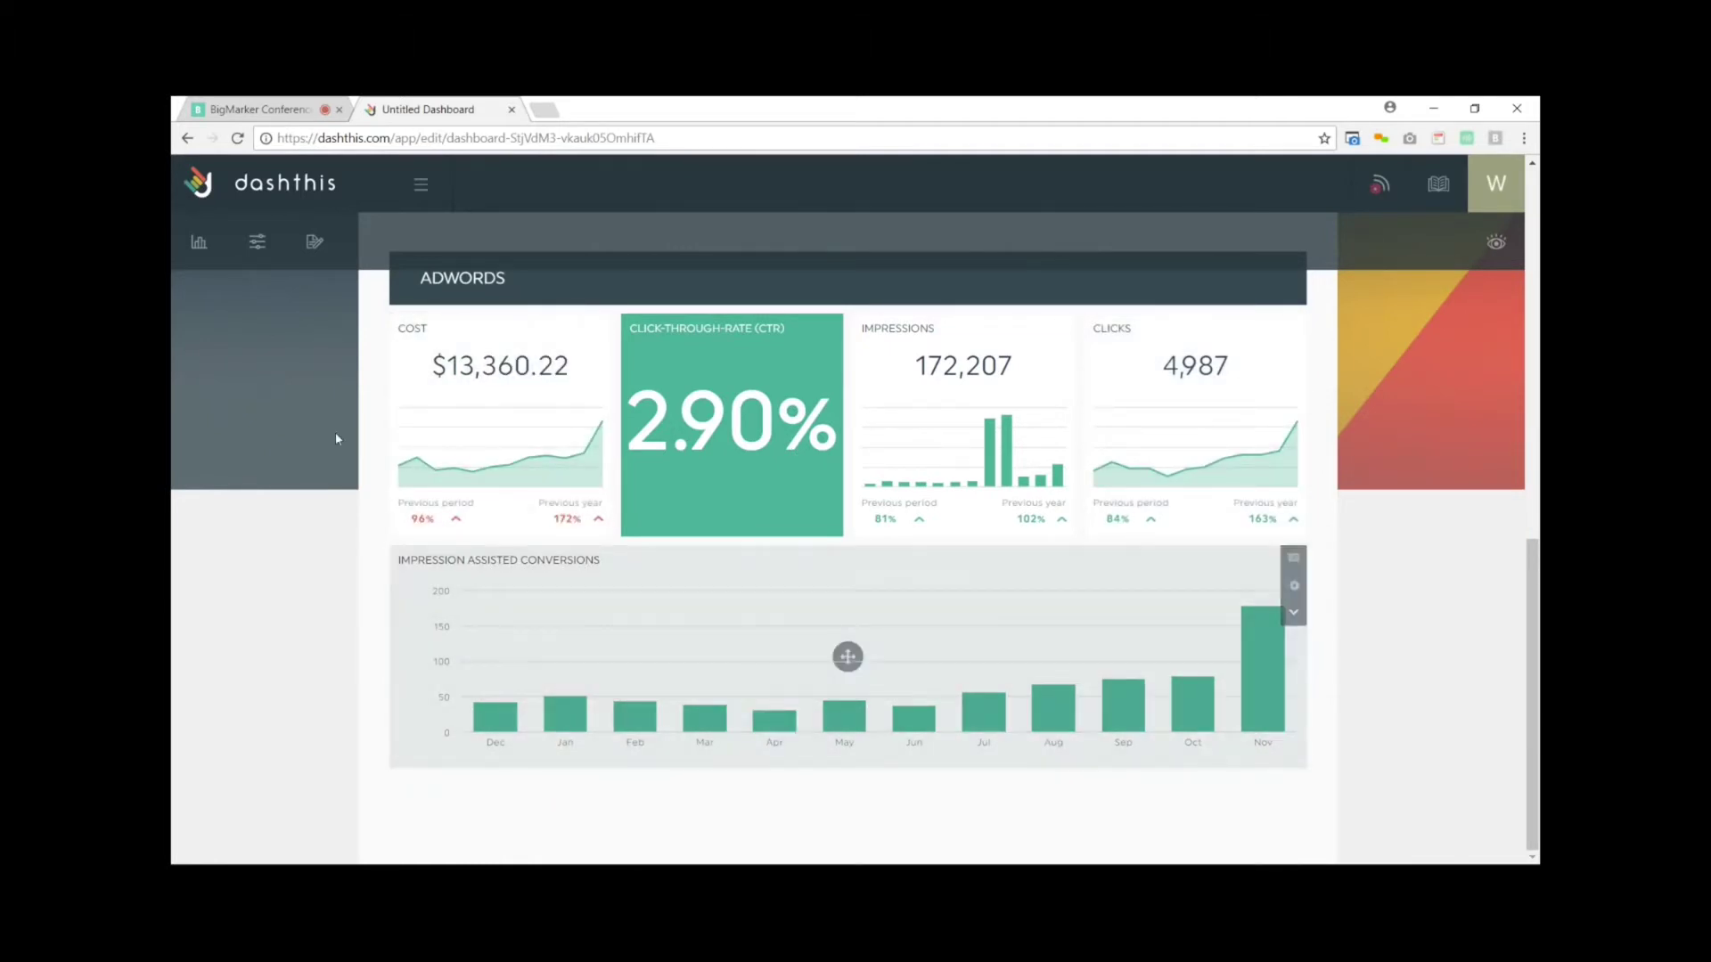
Add two static header widgets below the Impression Assisted Conversions widget.
{"action": "left_click", "coordinate": [315, 250]}
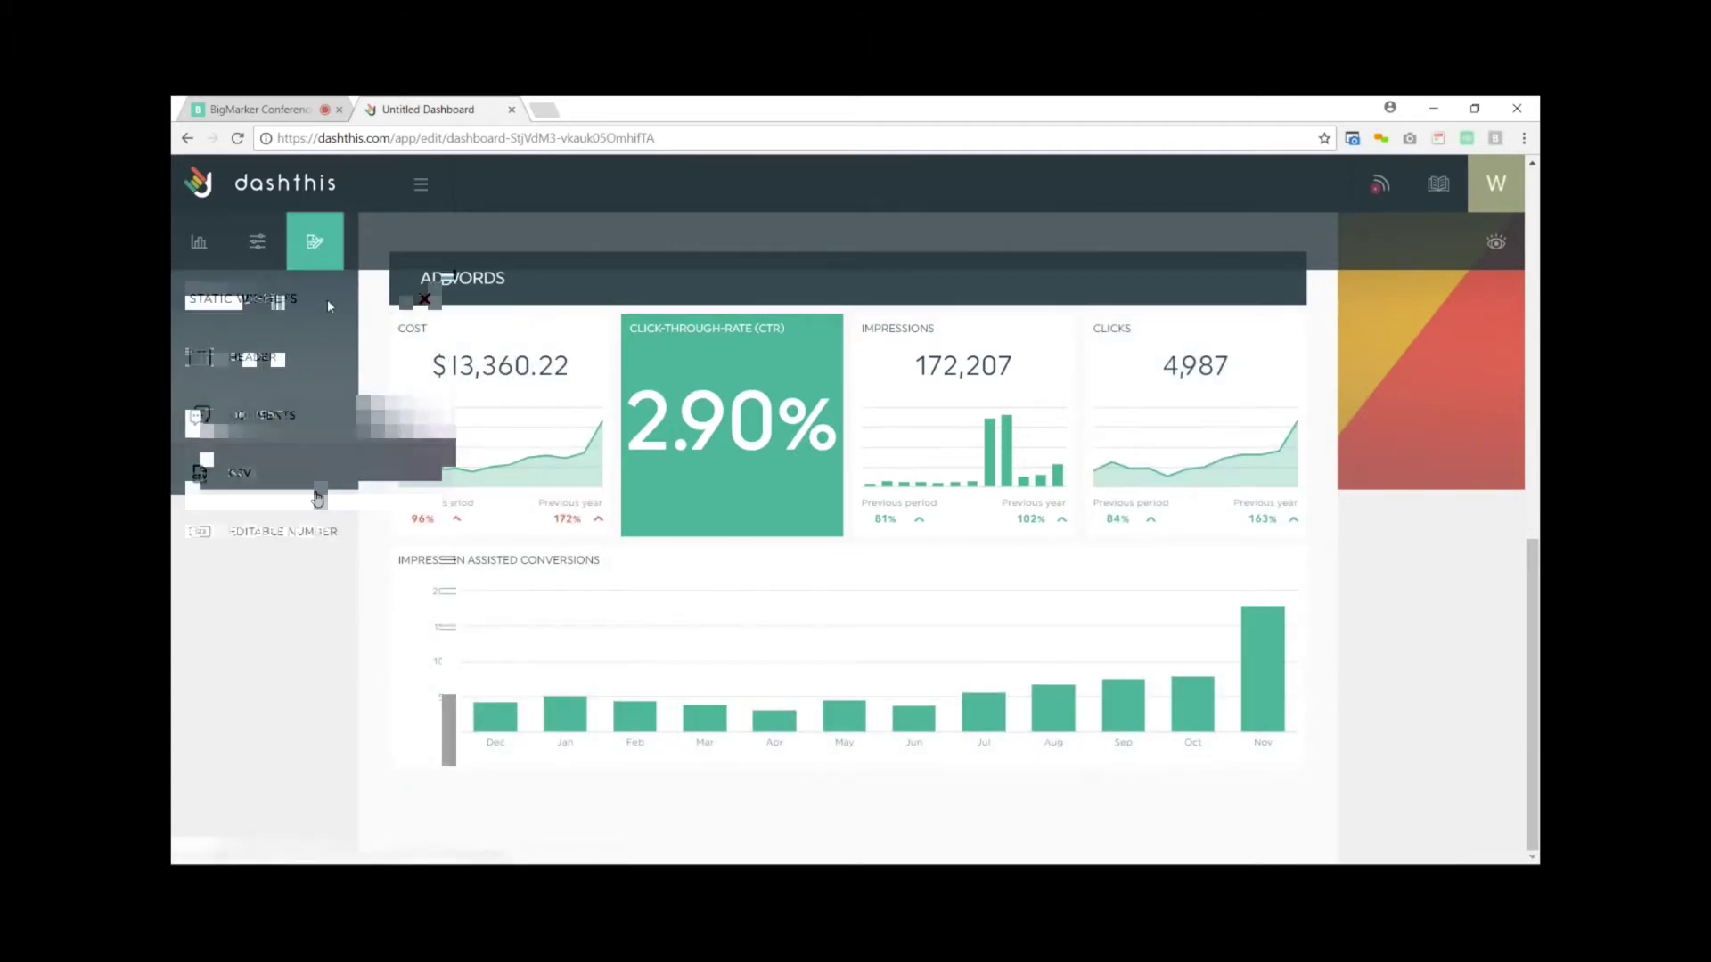
{"action": "left_click", "coordinate": [312, 361]}
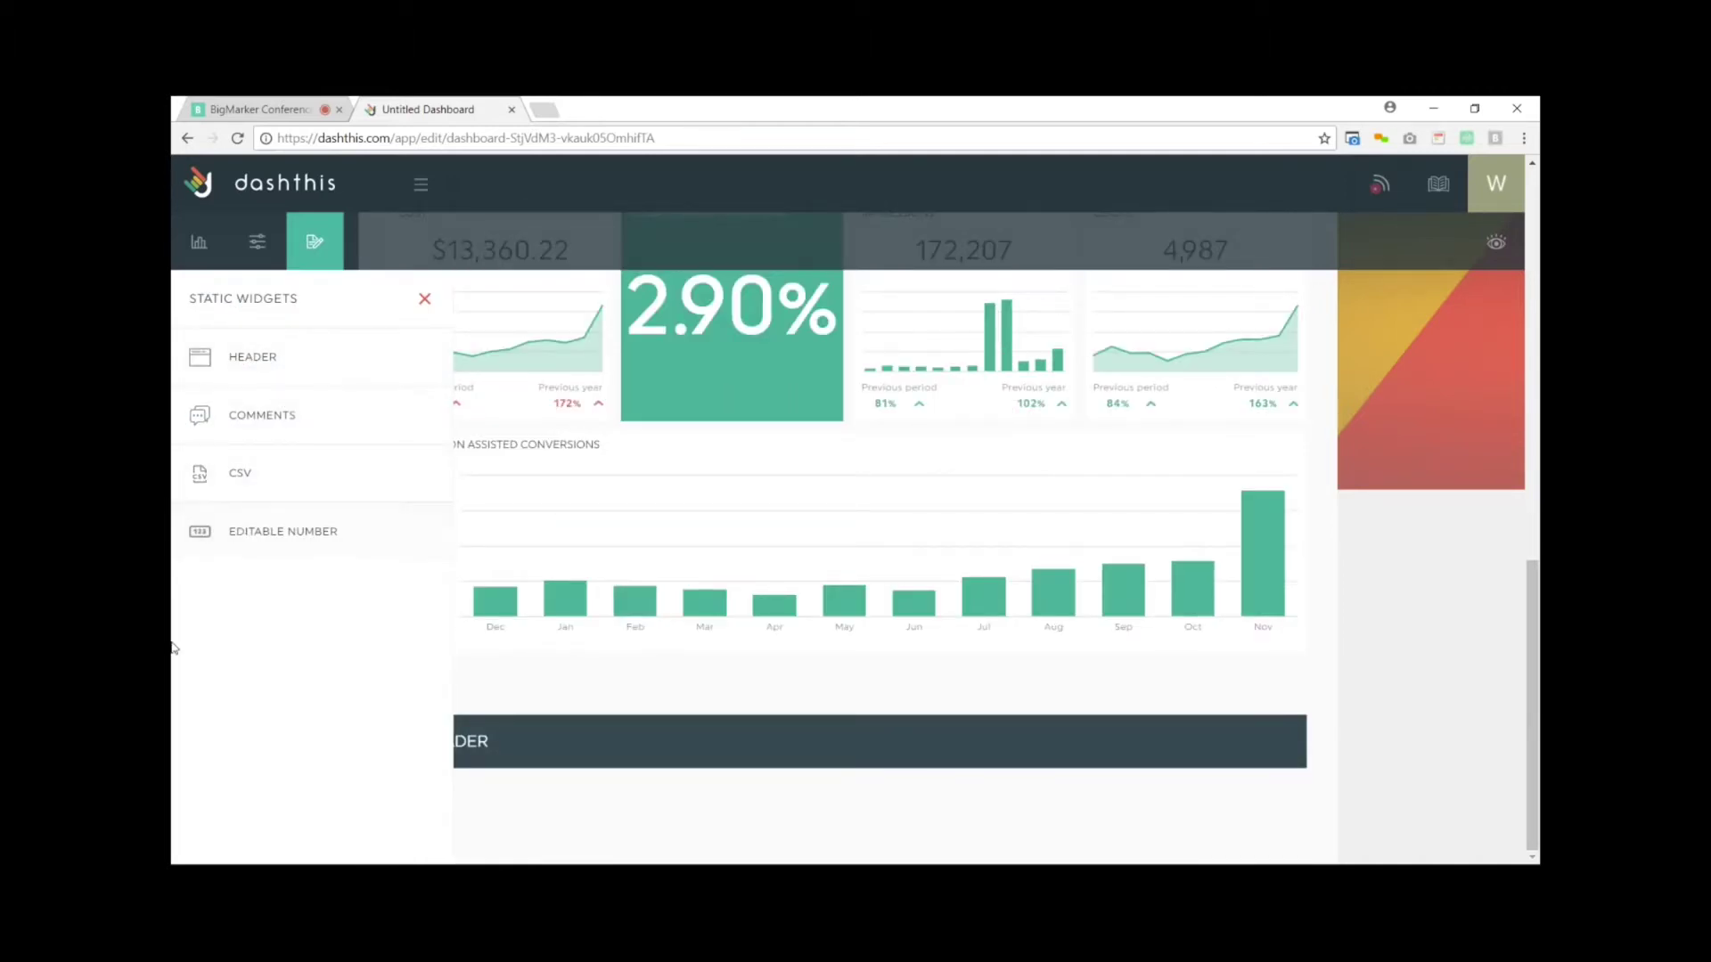
{"action": "left_click", "coordinate": [298, 375]}
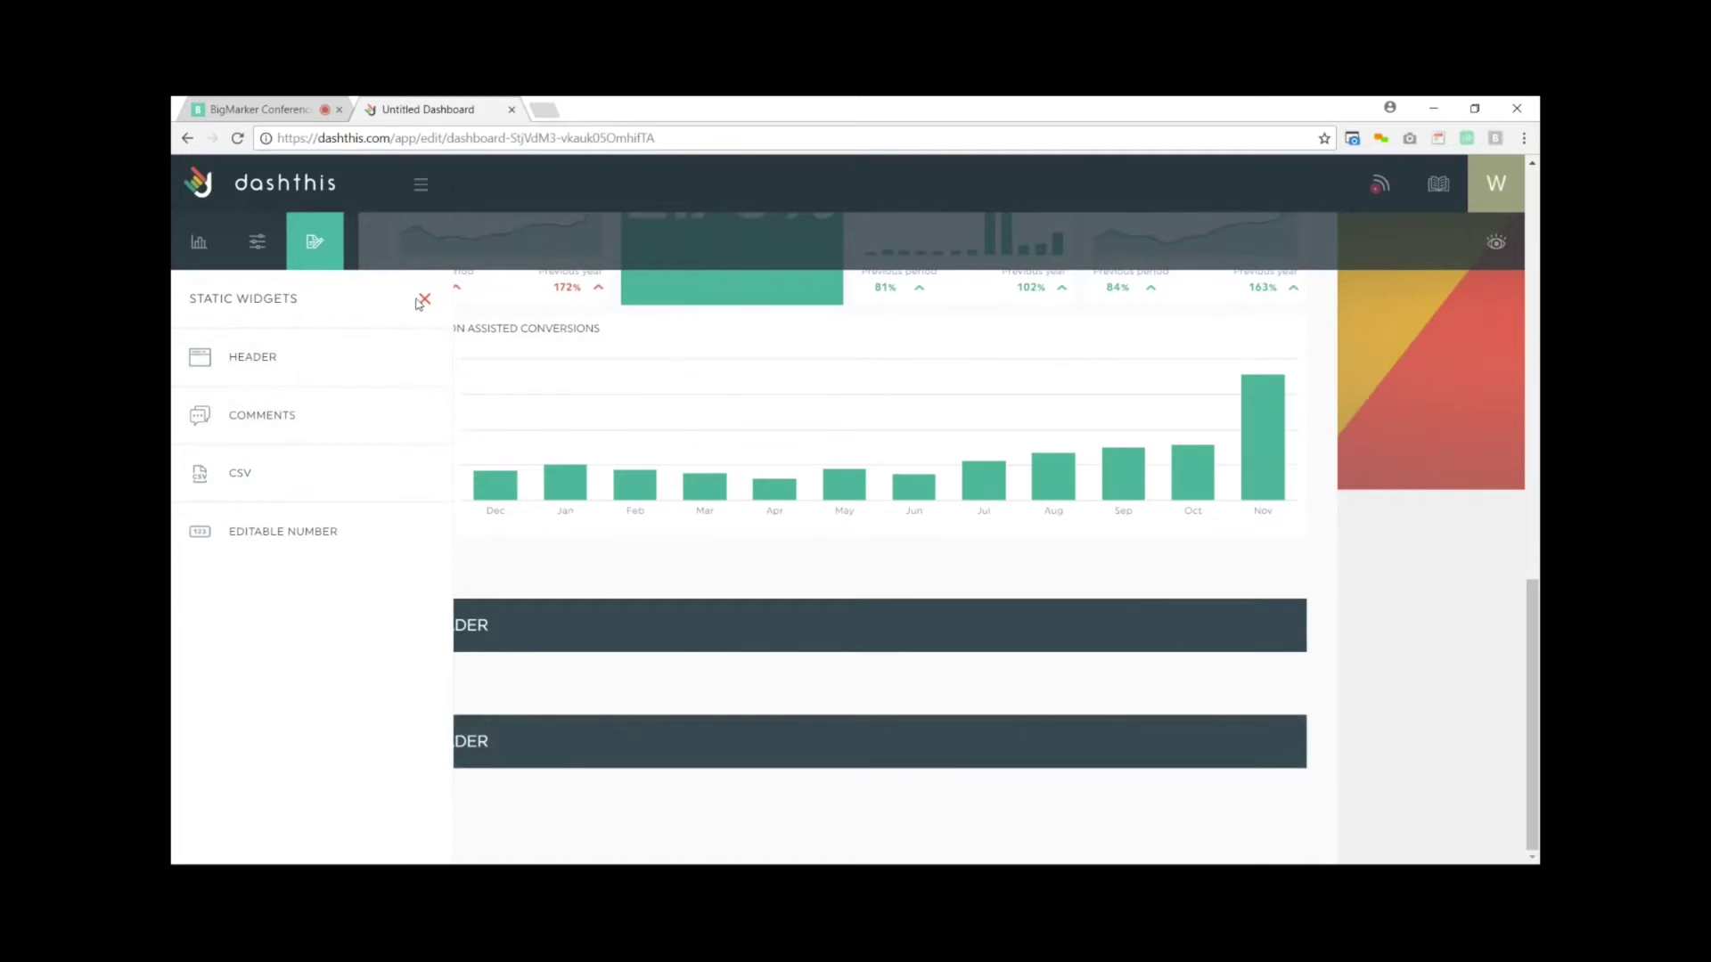
{"action": "left_click", "coordinate": [426, 299]}
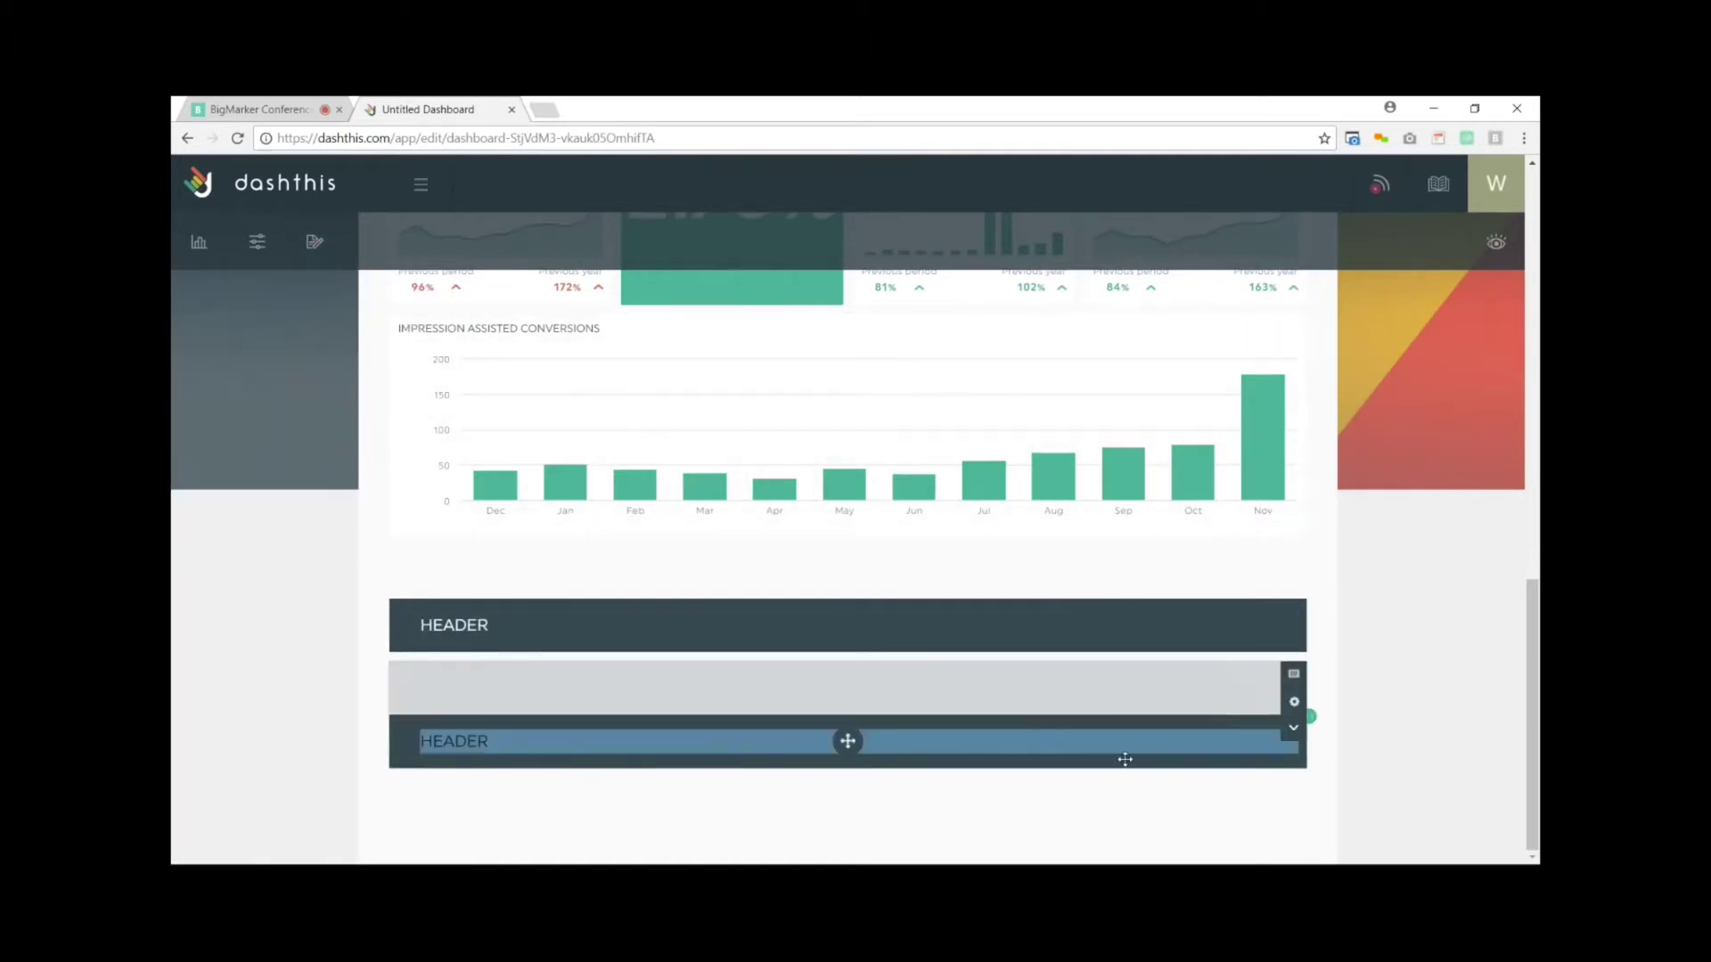
Delete the lower of the two new headers and rename the remaining one FACEBOOK ADS.
{"action": "left_click", "coordinate": [1293, 729]}
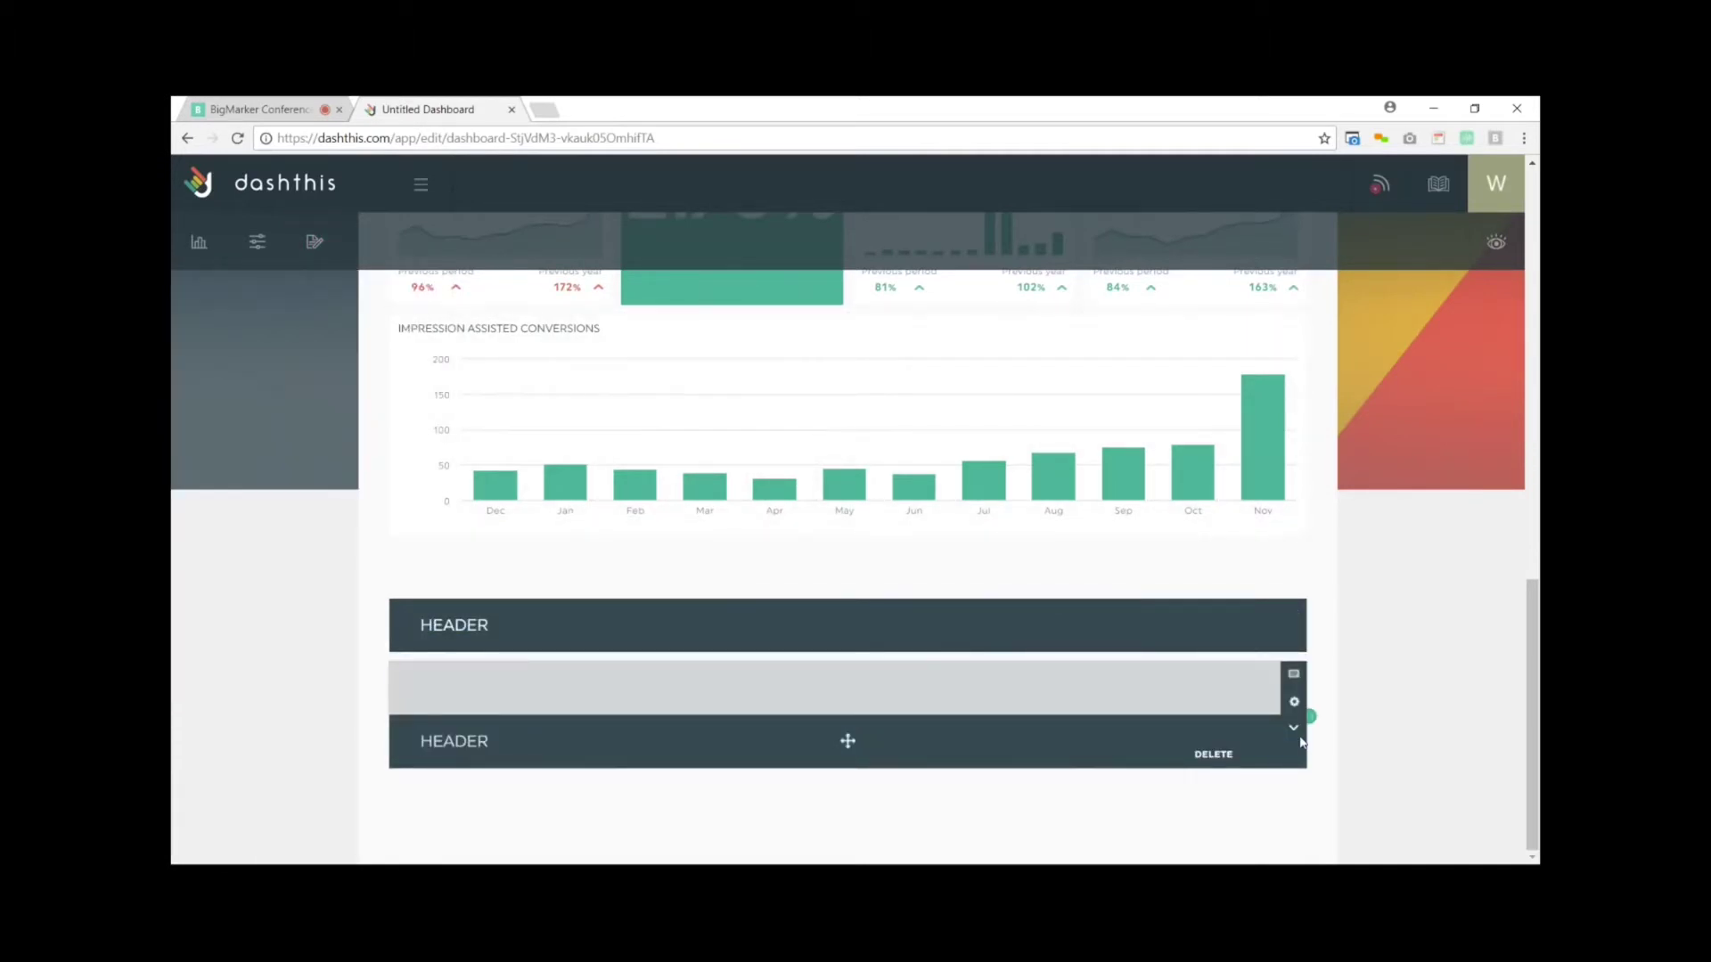
{"action": "left_click", "coordinate": [1221, 754]}
{"action": "left_click", "coordinate": [1034, 581]}
{"action": "left_click_drag", "start_coordinate": [499, 743], "coordinate": [411, 751]}
{"action": "type", "text": "FACEBOOK ADS"}
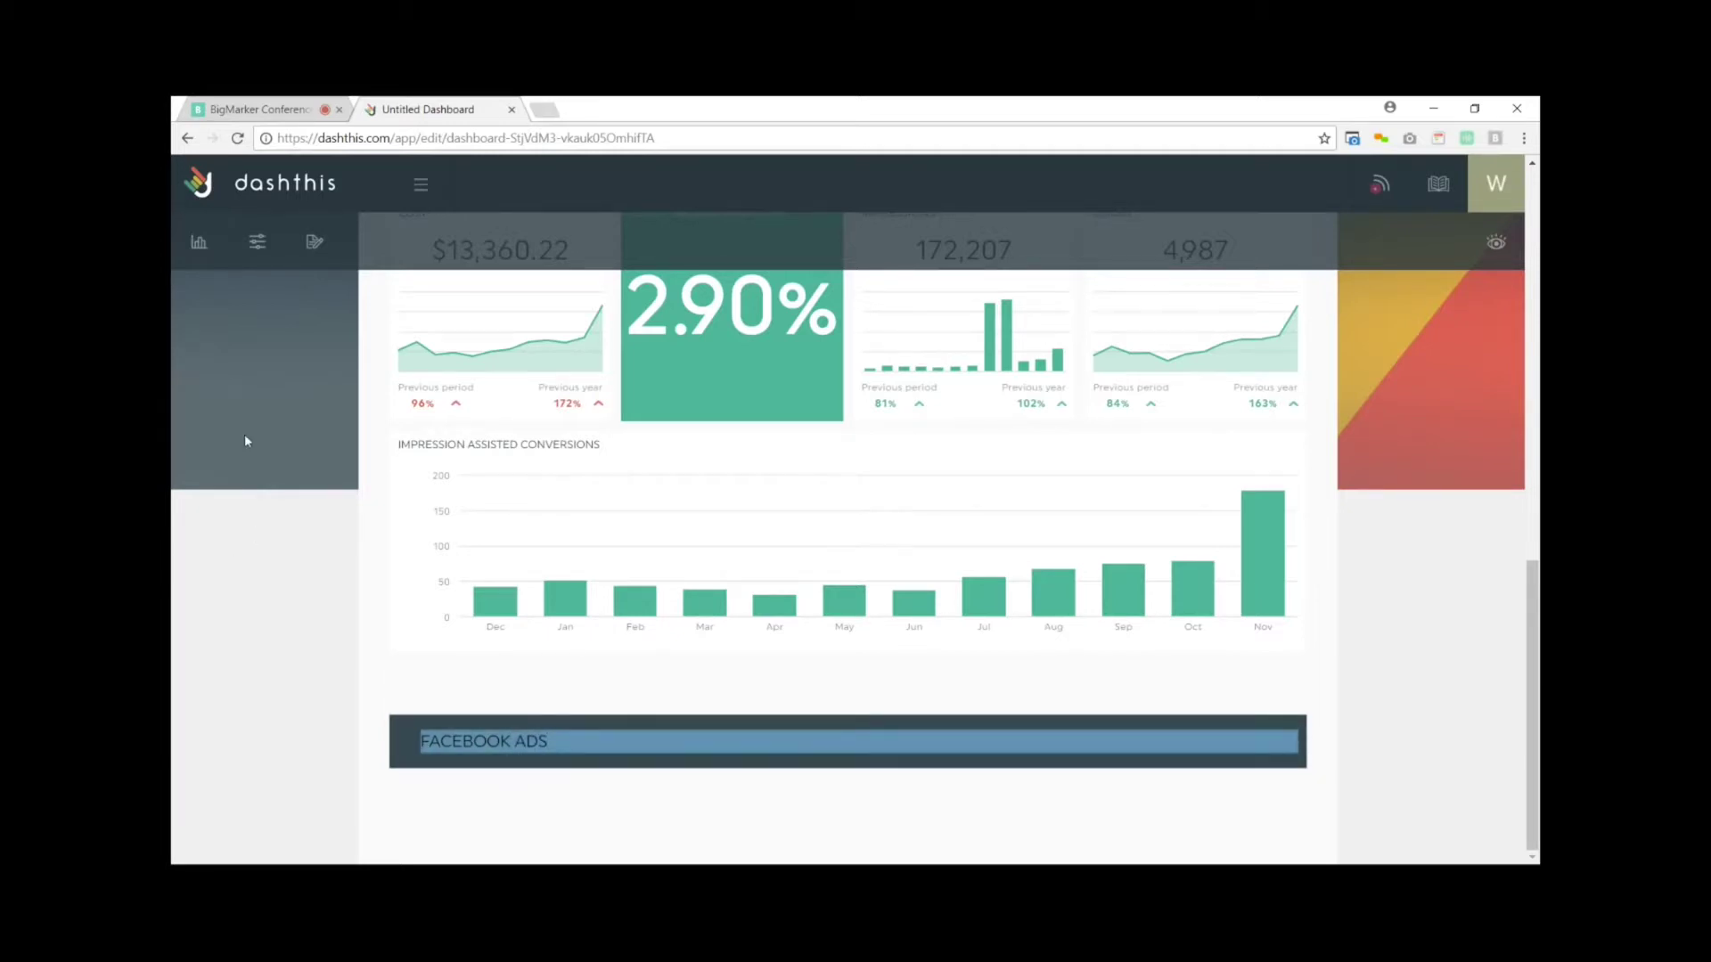
Add the Amount Spent, Impressions, Post Shares and Post Comments preset widgets from the Facebook Ads category under the FACEBOOK ADS header.
{"action": "left_click", "coordinate": [203, 245]}
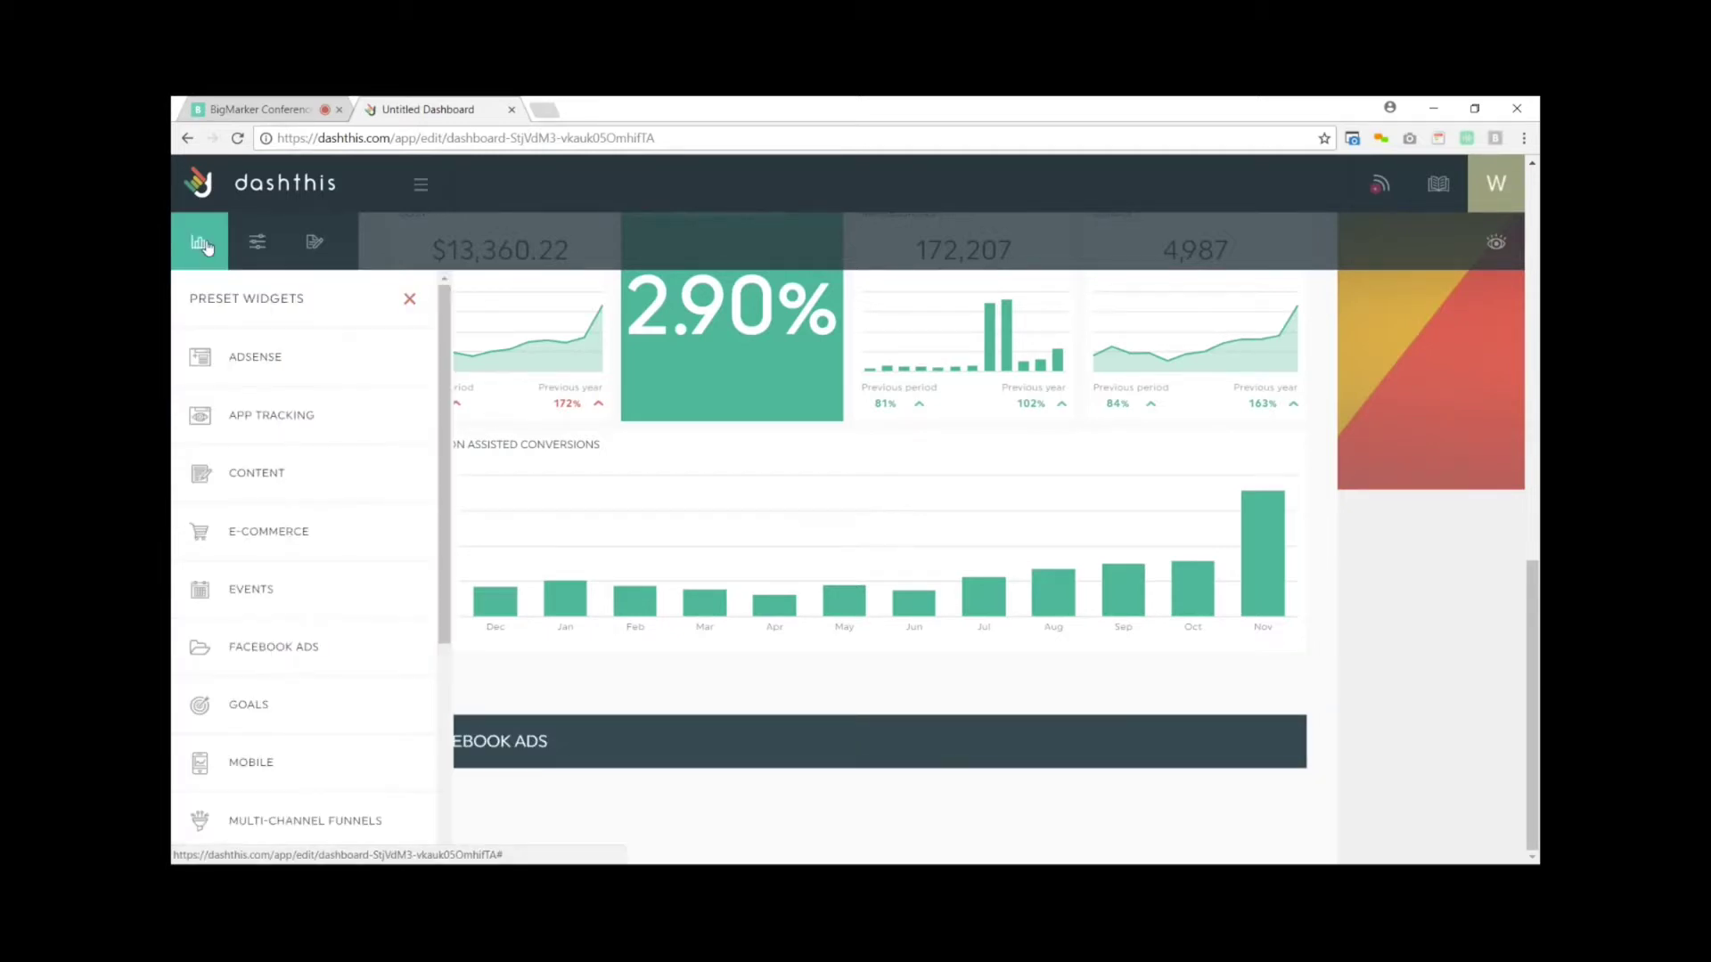
{"action": "left_click", "coordinate": [263, 648]}
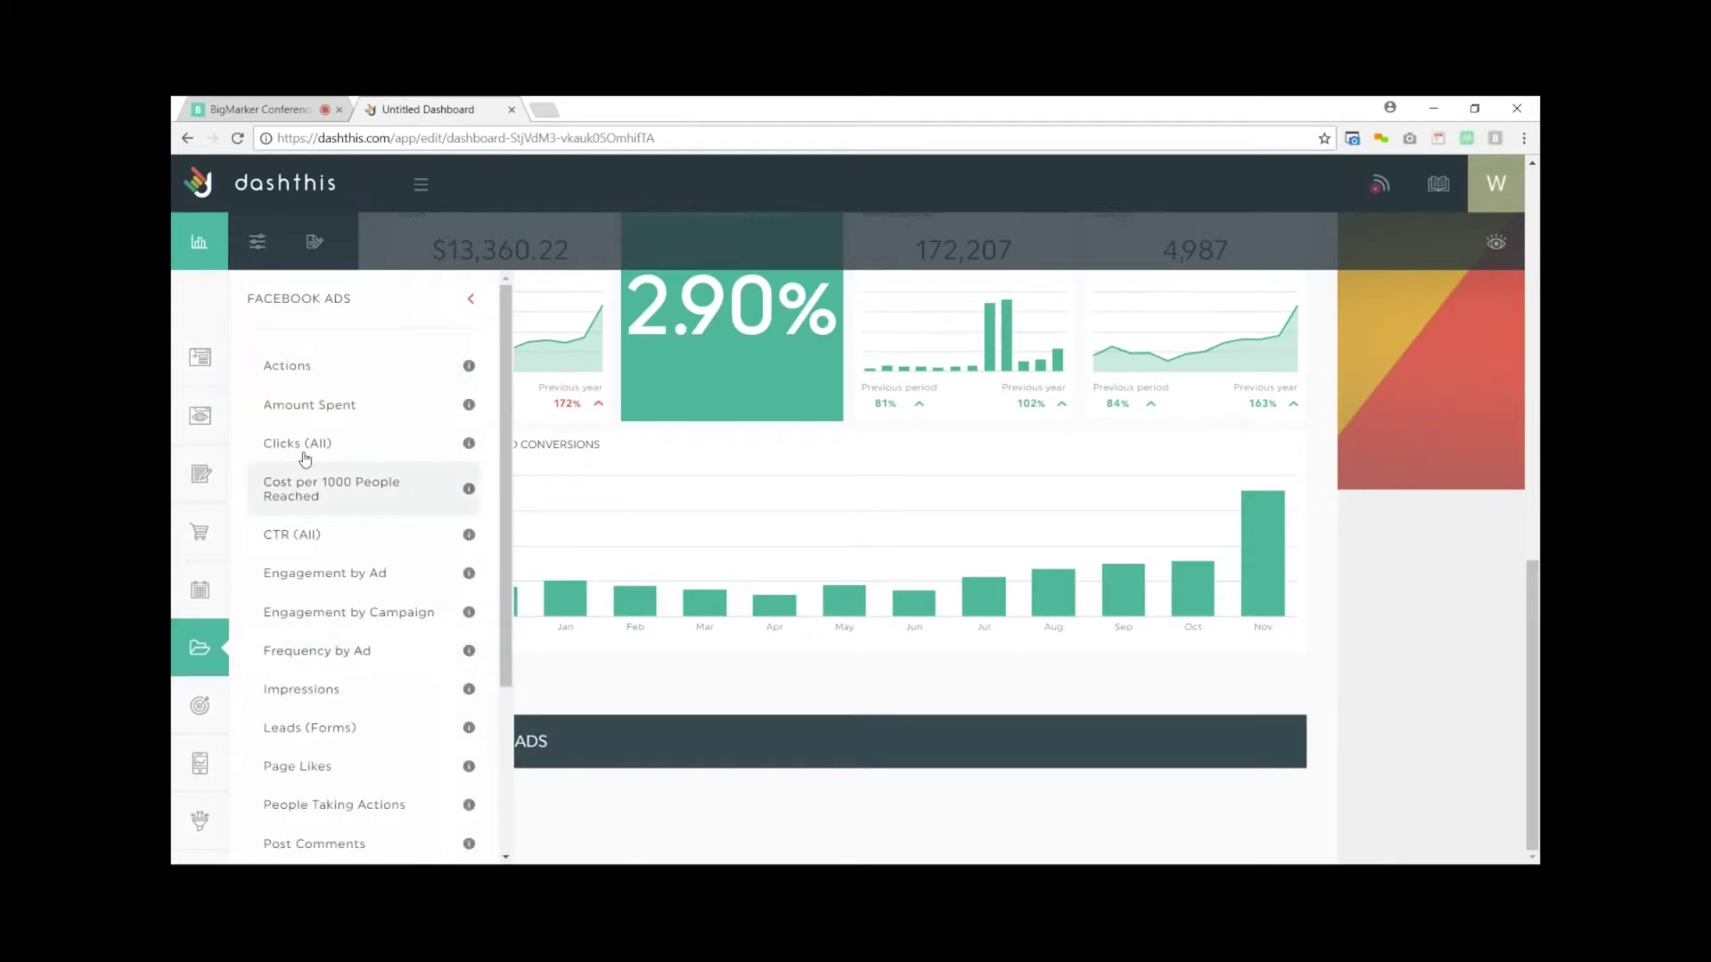
{"action": "left_click", "coordinate": [309, 403]}
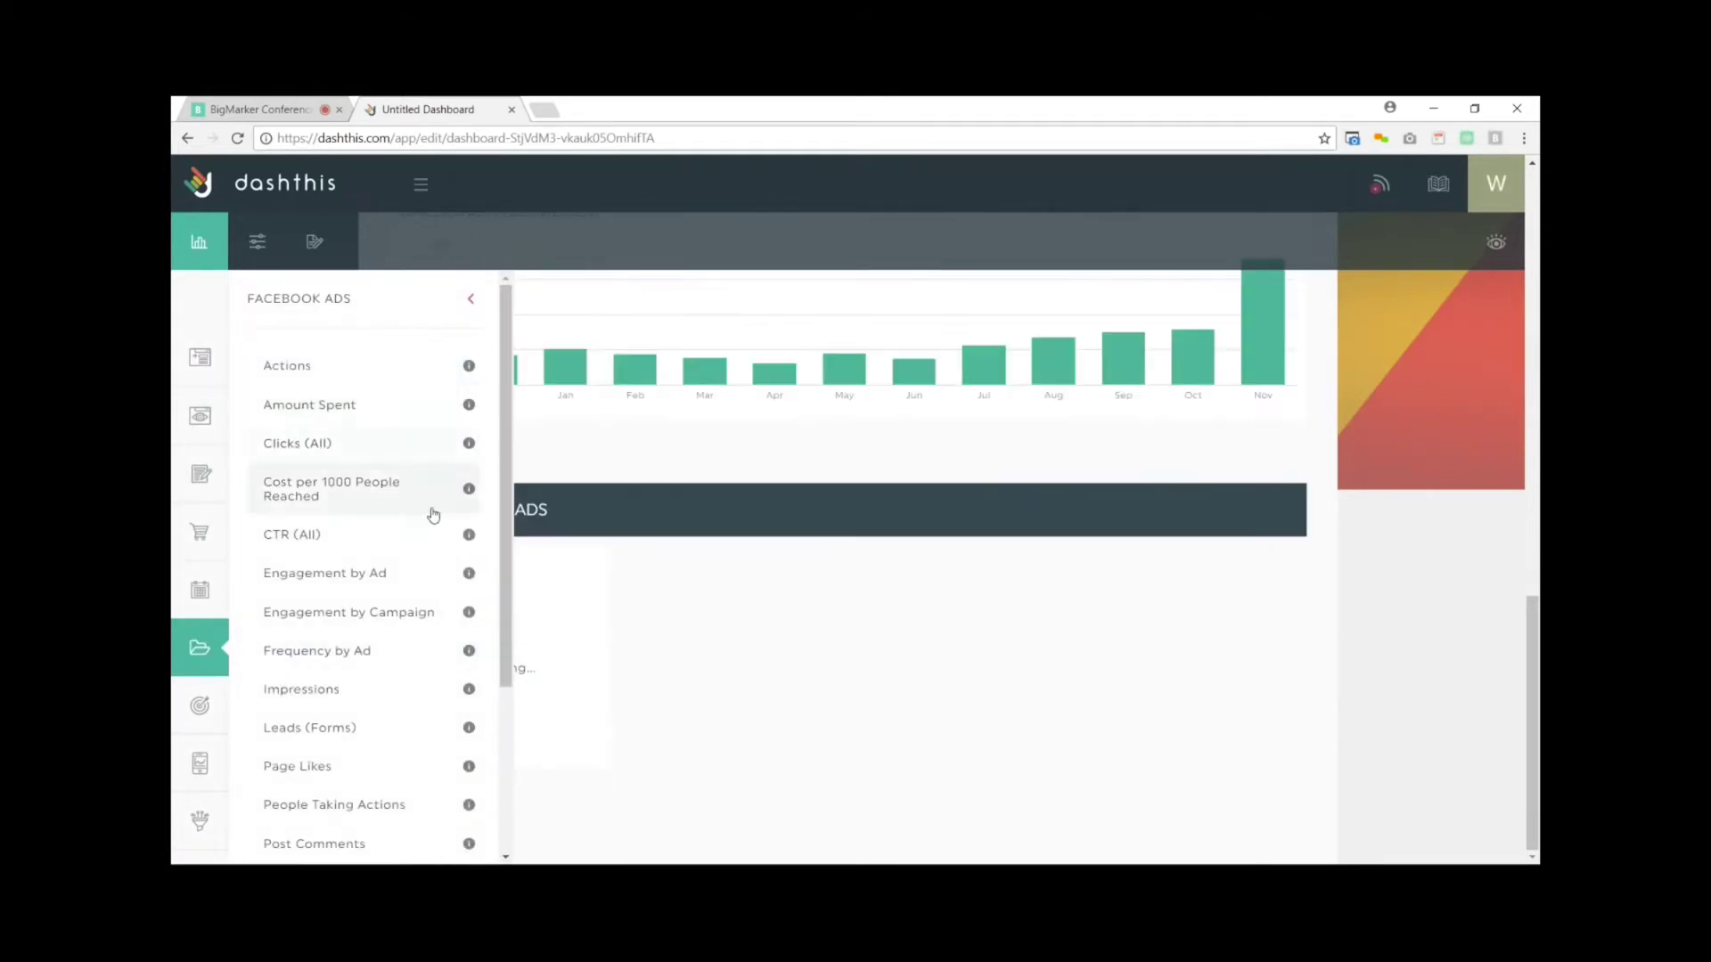
{"action": "left_click", "coordinate": [323, 696]}
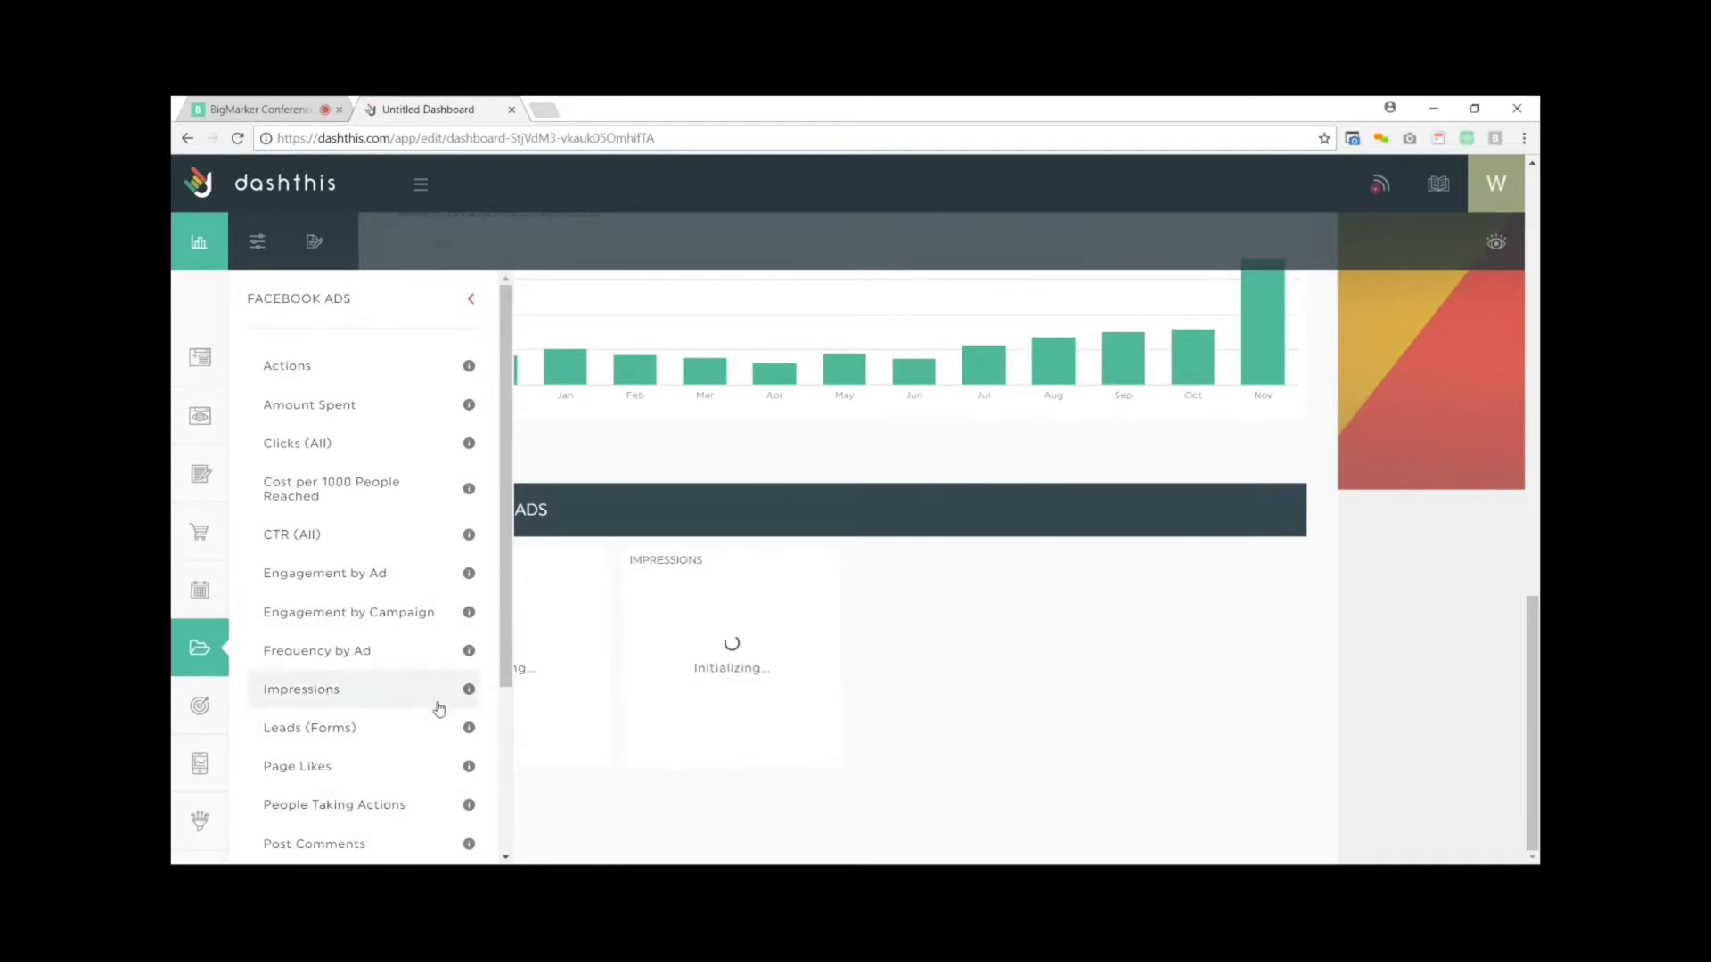
{"action": "left_click_drag", "start_coordinate": [501, 628], "coordinate": [511, 790]}
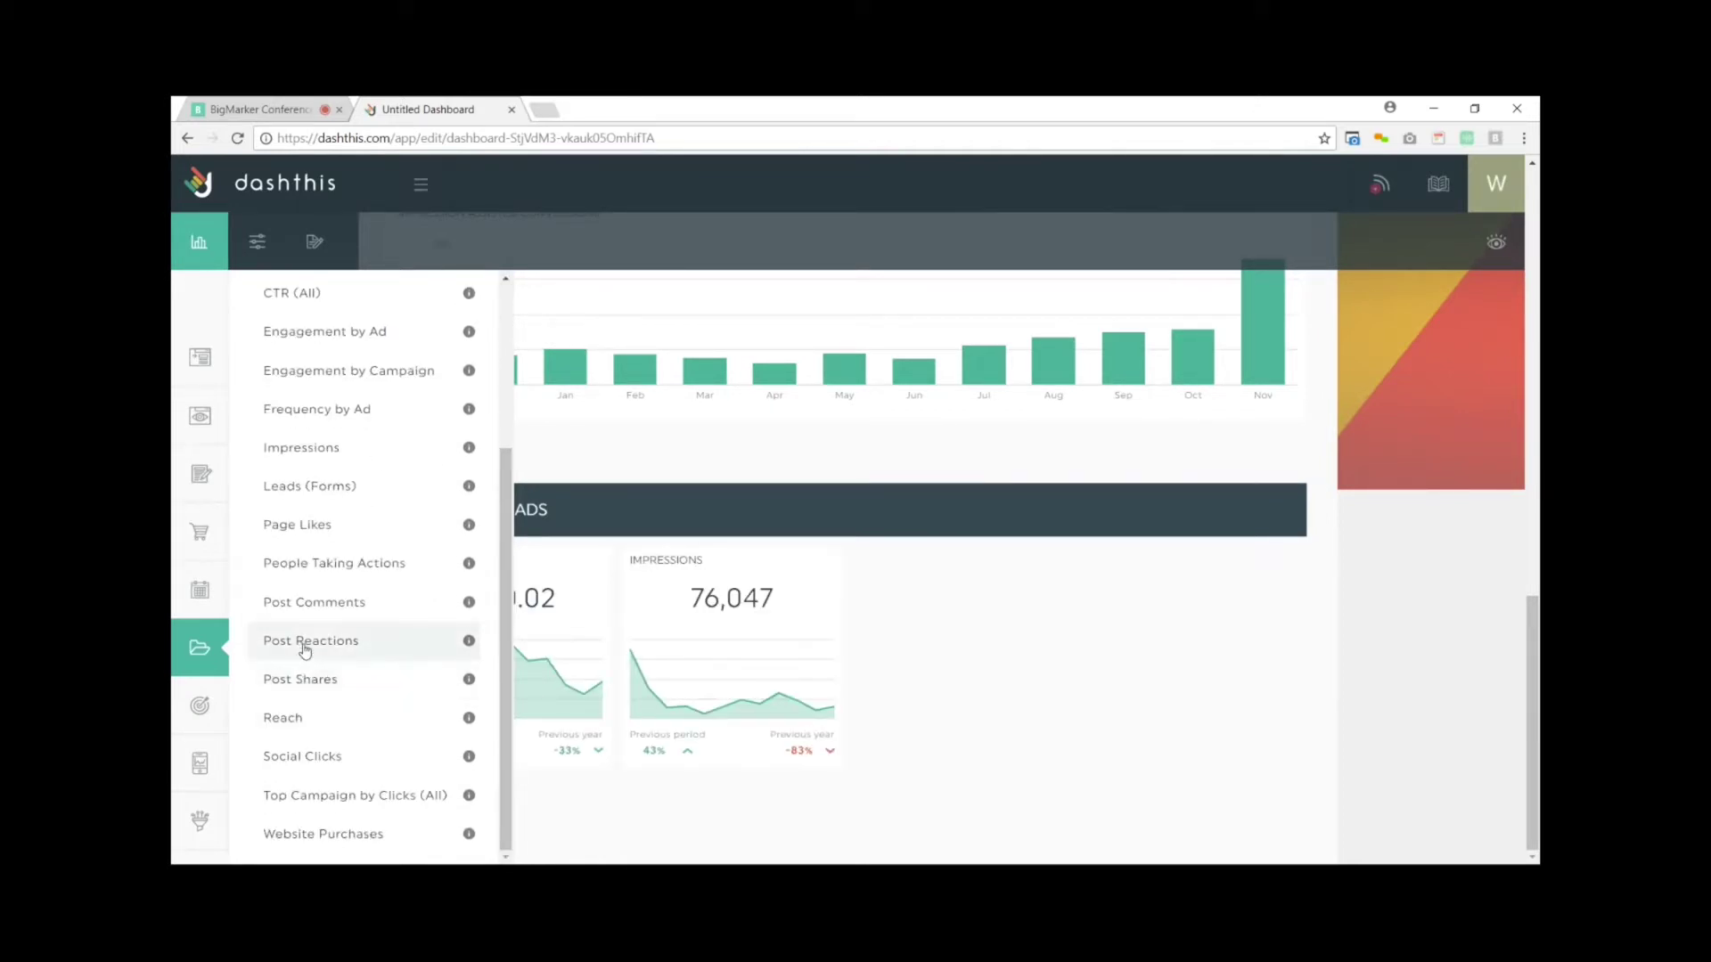
{"action": "left_click", "coordinate": [351, 691]}
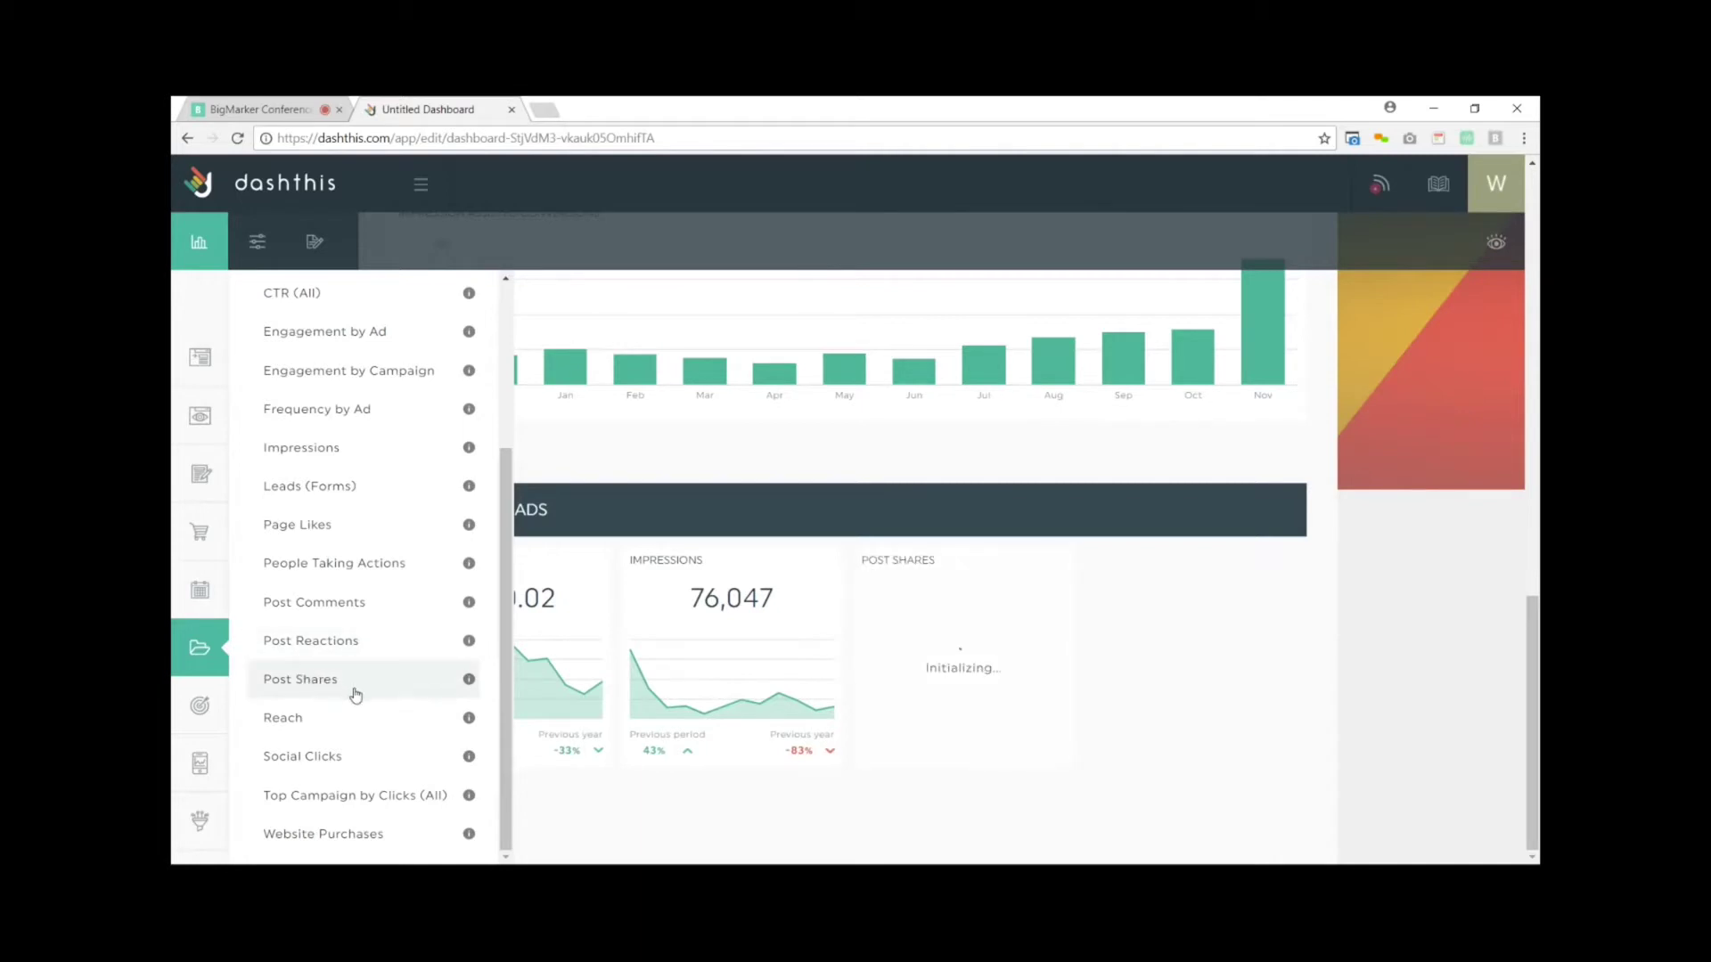
{"action": "left_click", "coordinate": [312, 597]}
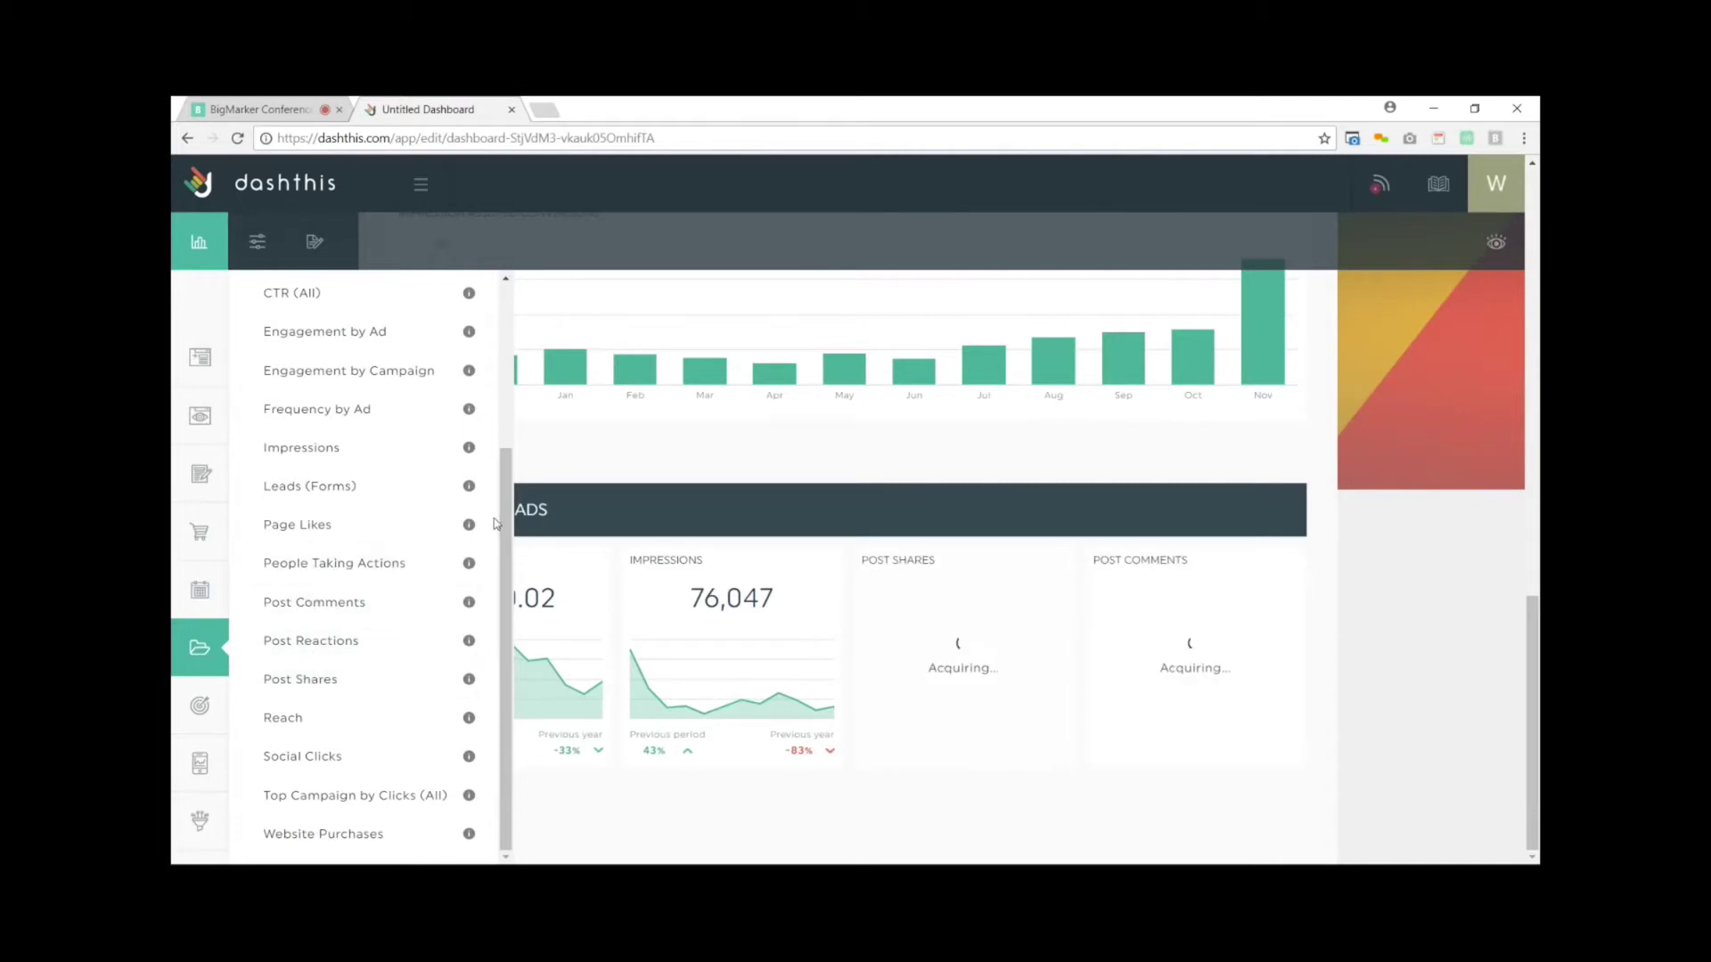
{"action": "scroll", "coordinate": [494, 338], "scroll_direction": "up", "scroll_amount": 3}
{"action": "left_click", "coordinate": [471, 299]}
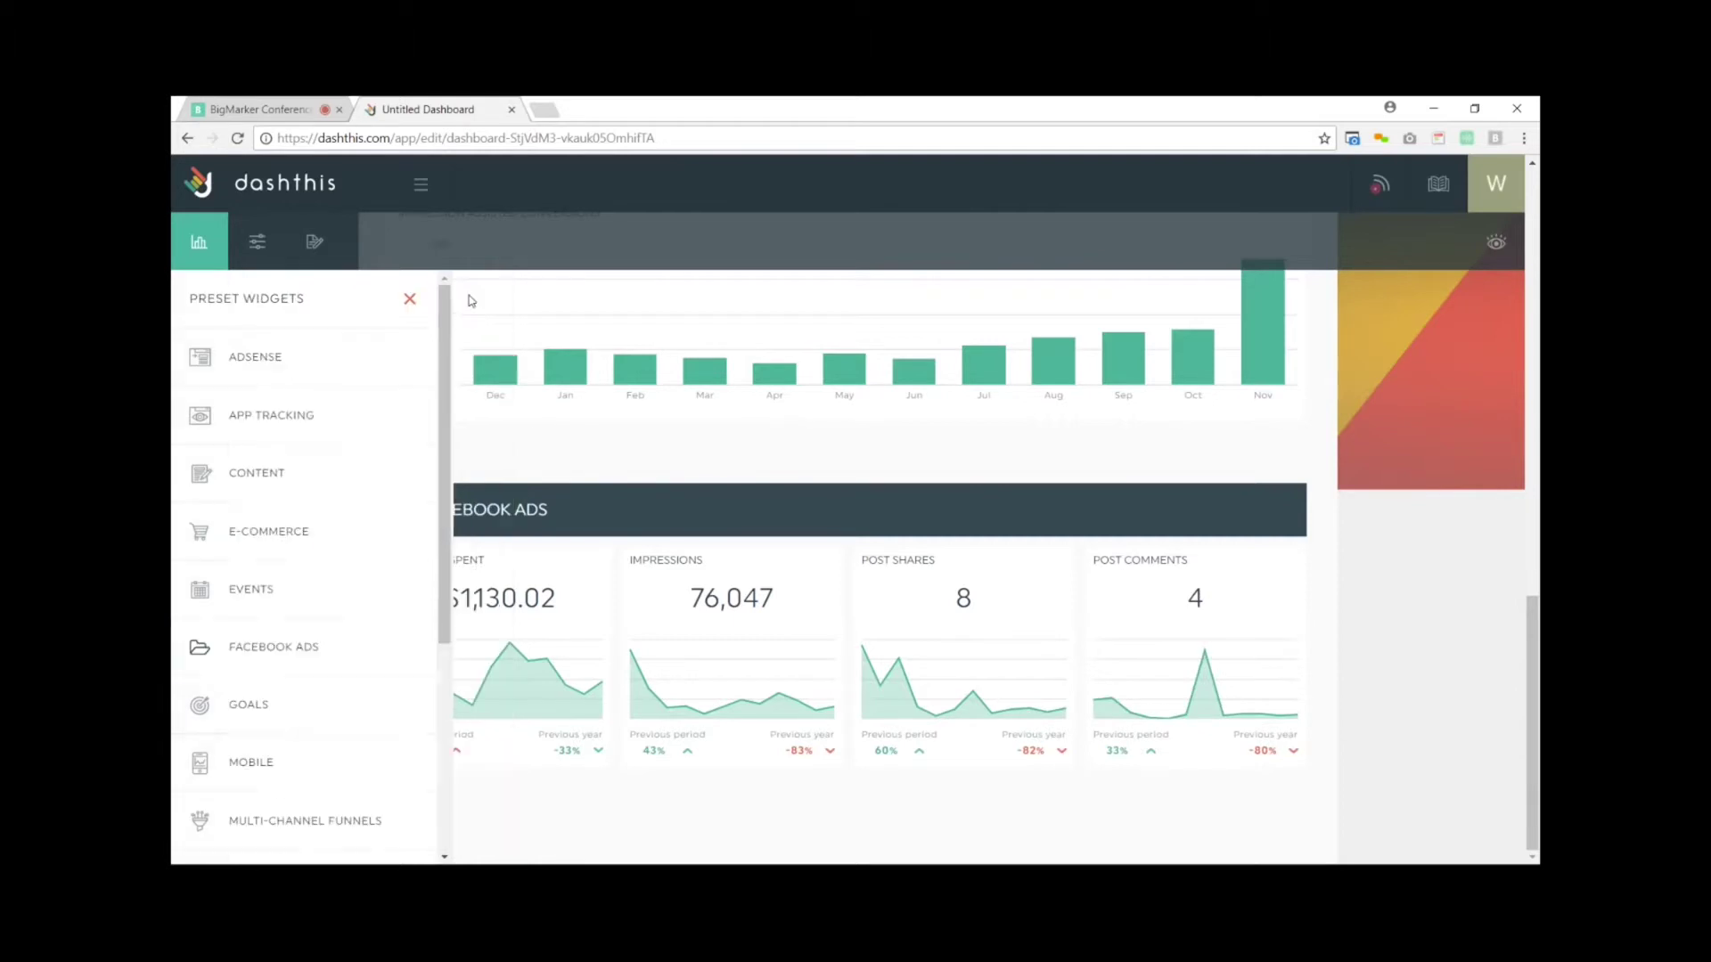
{"action": "left_click", "coordinate": [411, 306]}
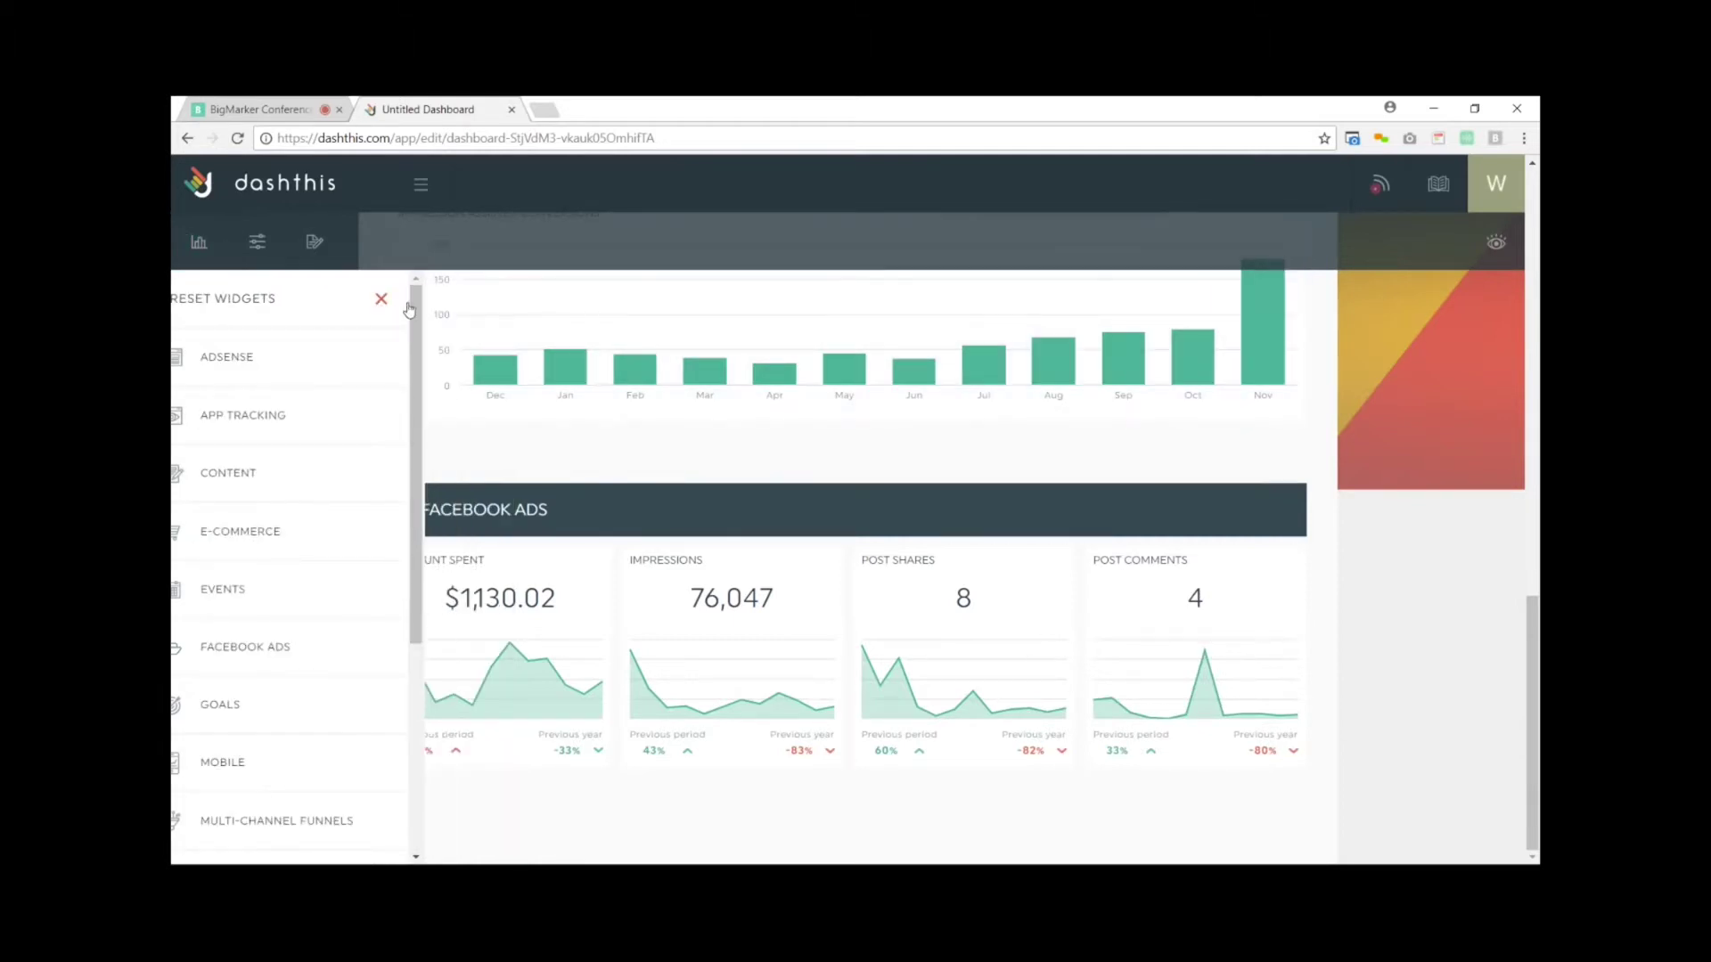
Add a custom Trend widget from the Facebook Ads source Demo For Clients using the Amount Spent metric.
{"action": "left_click", "coordinate": [257, 241]}
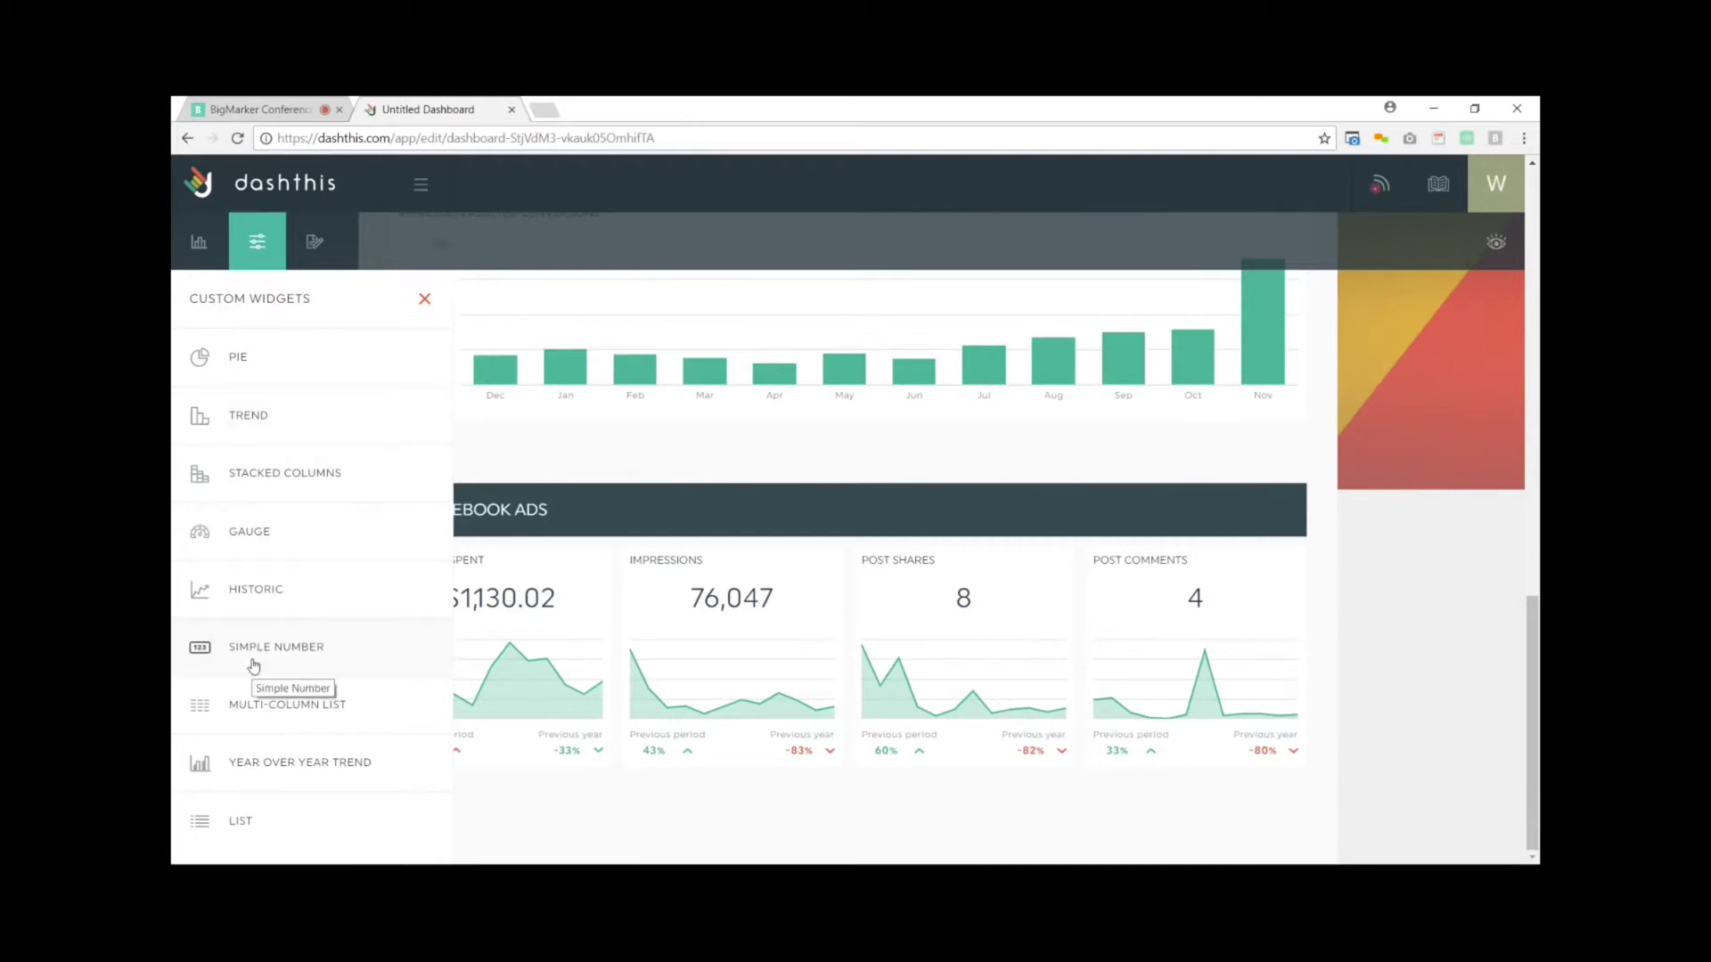
{"action": "left_click", "coordinate": [253, 418]}
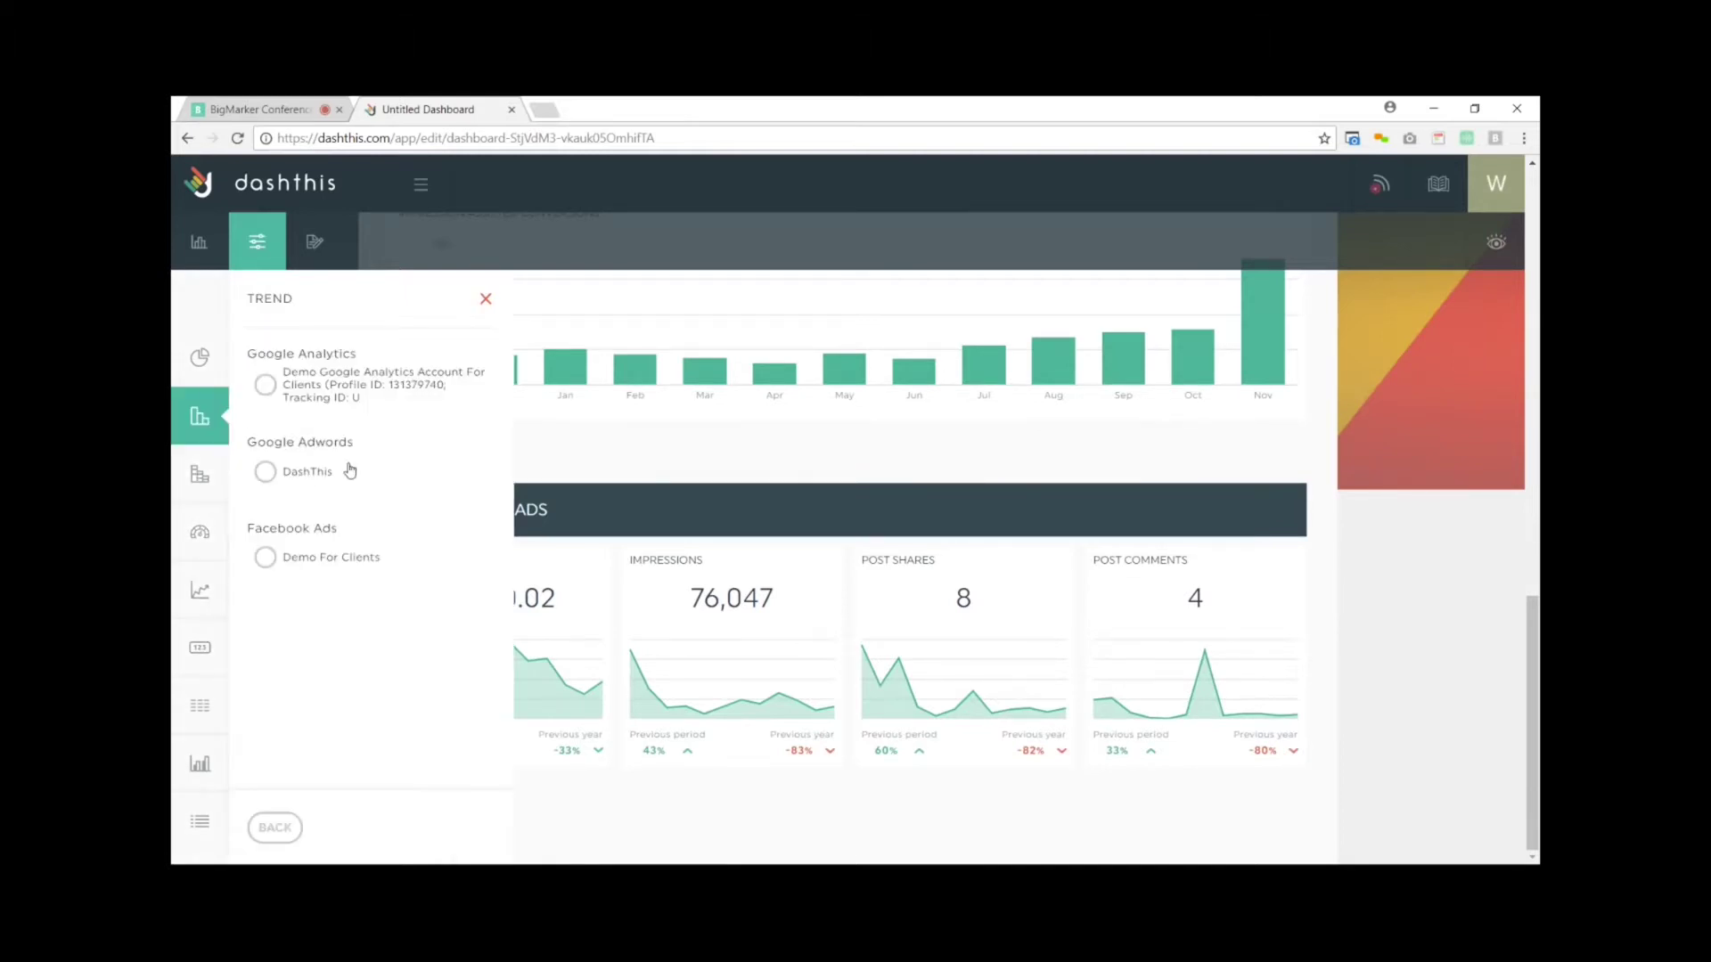
{"action": "left_click", "coordinate": [265, 557]}
{"action": "left_click", "coordinate": [465, 829]}
{"action": "left_click", "coordinate": [348, 390]}
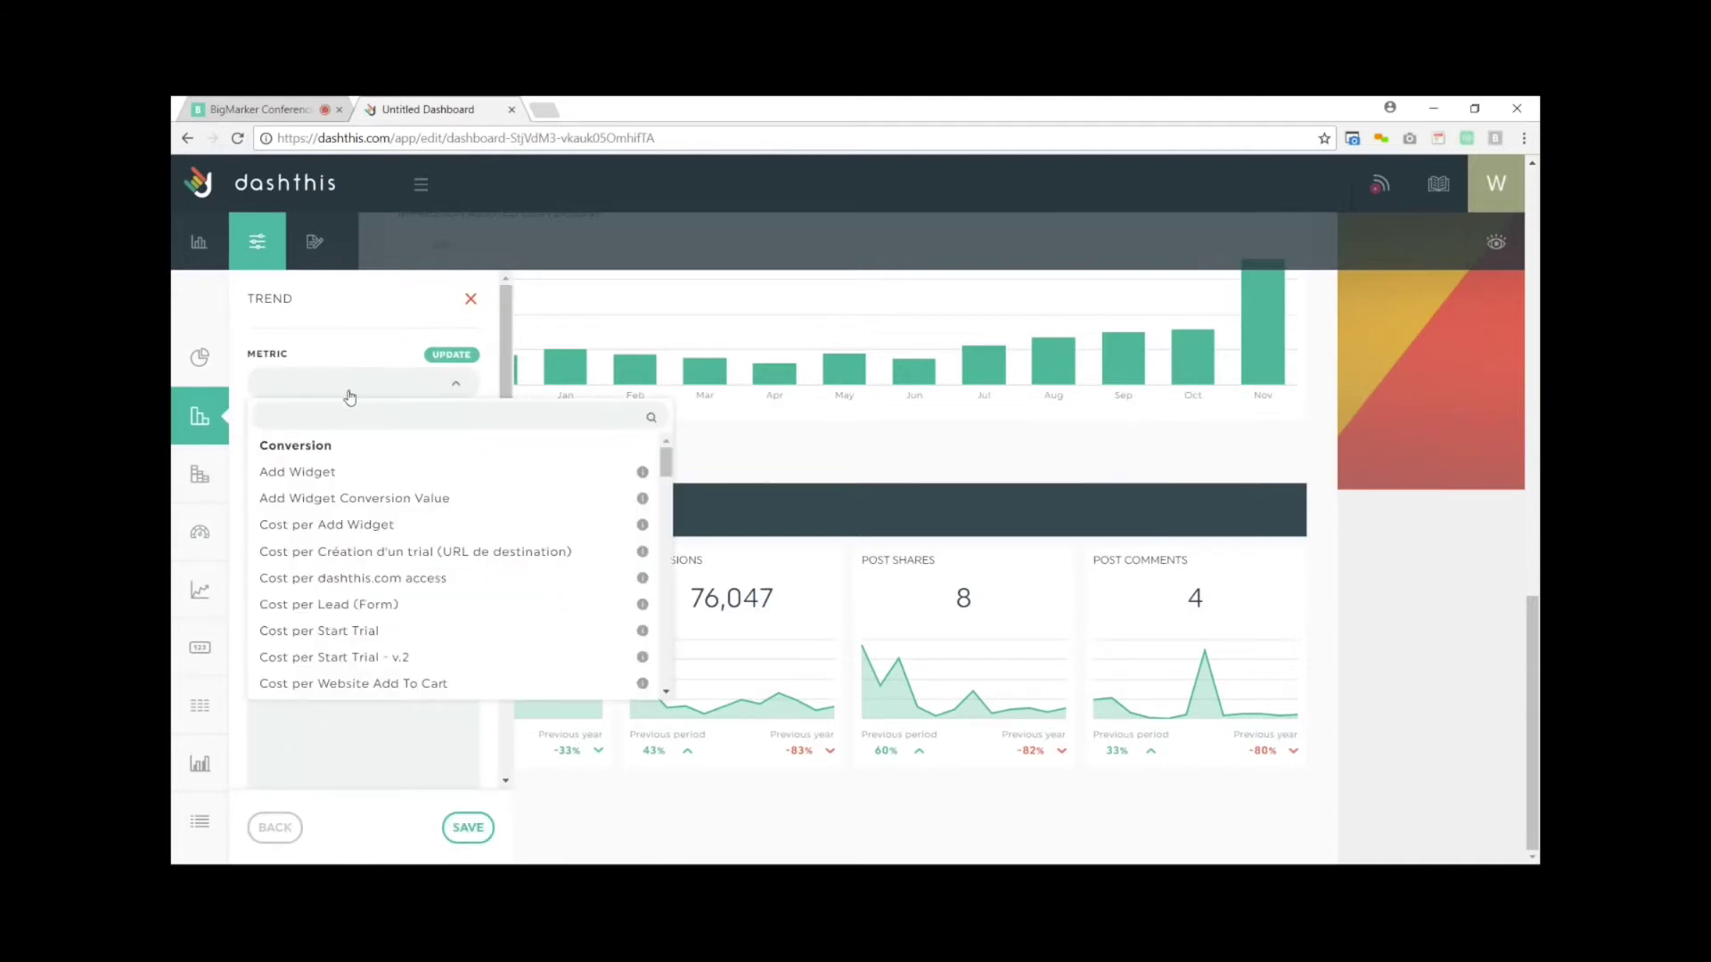
{"action": "type", "text": "amou"}
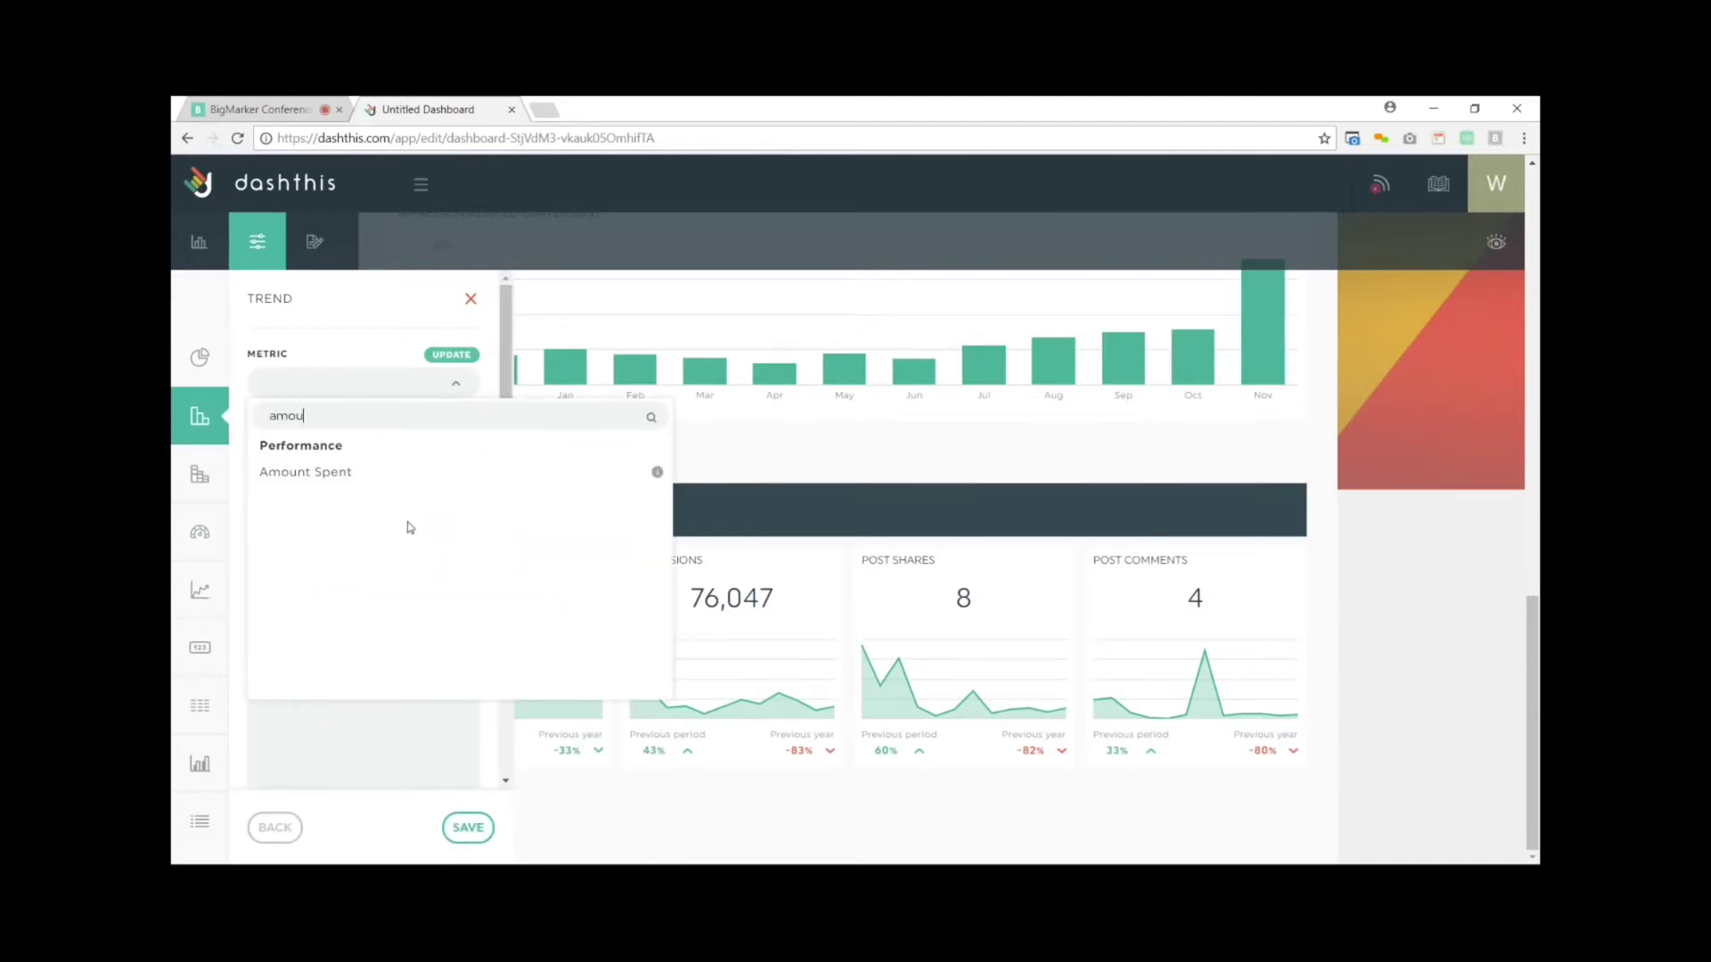
{"action": "left_click", "coordinate": [306, 471]}
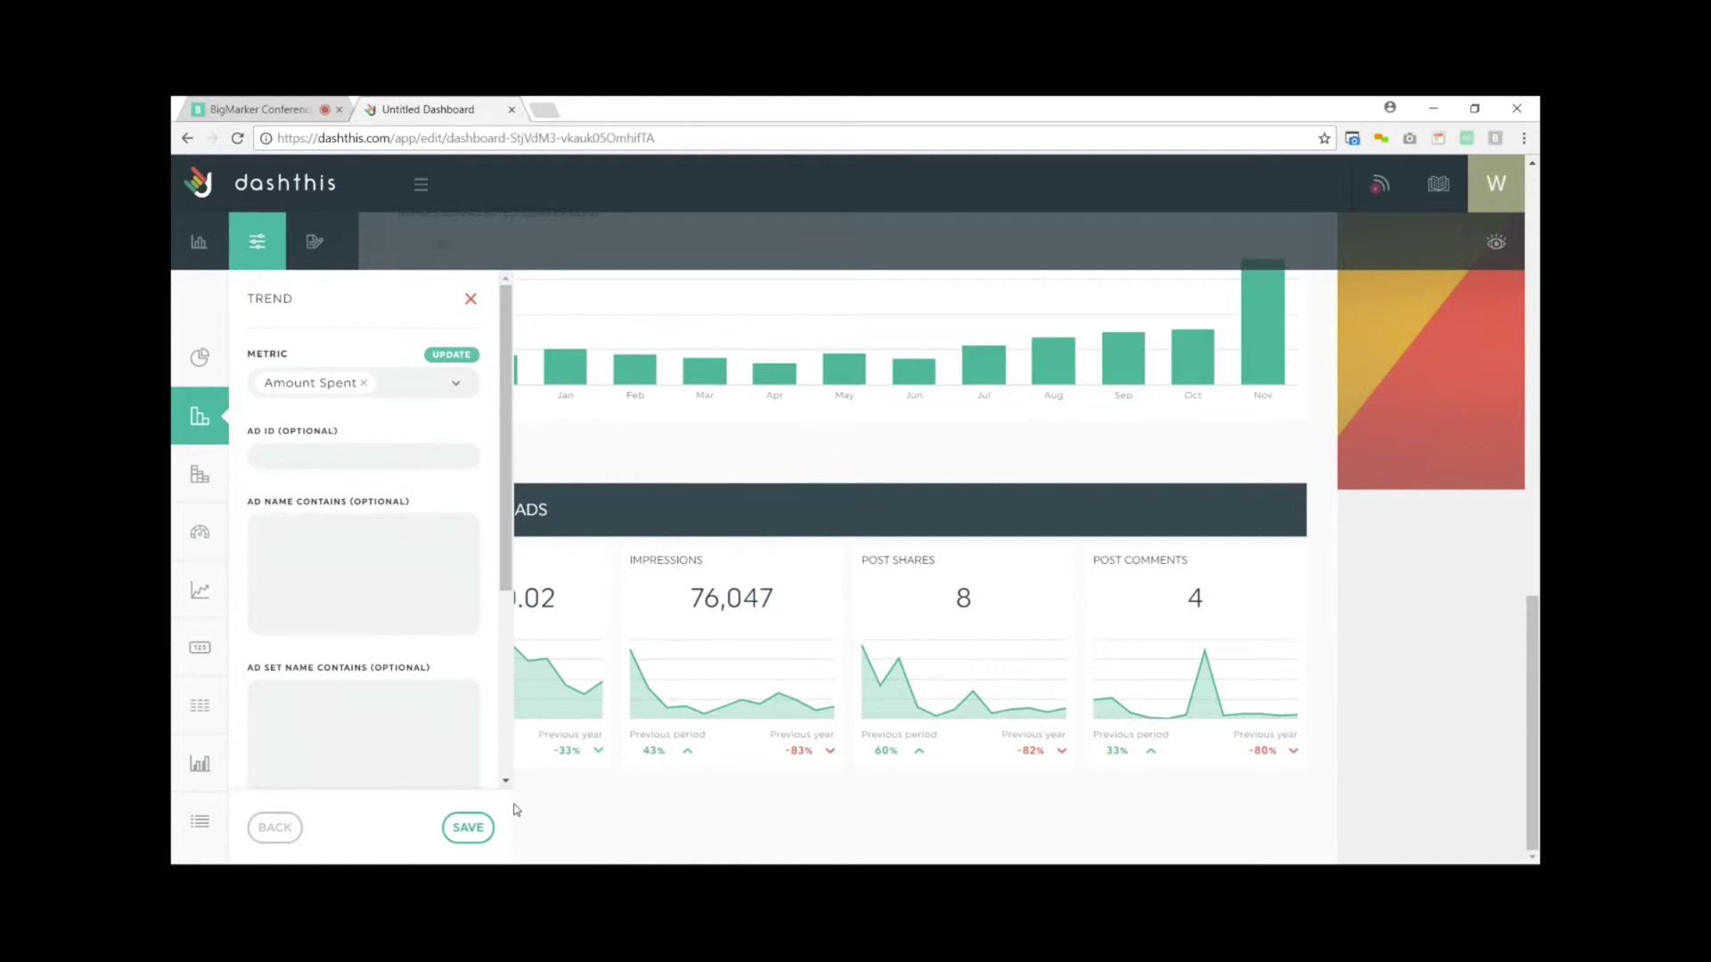
{"action": "left_click", "coordinate": [468, 828]}
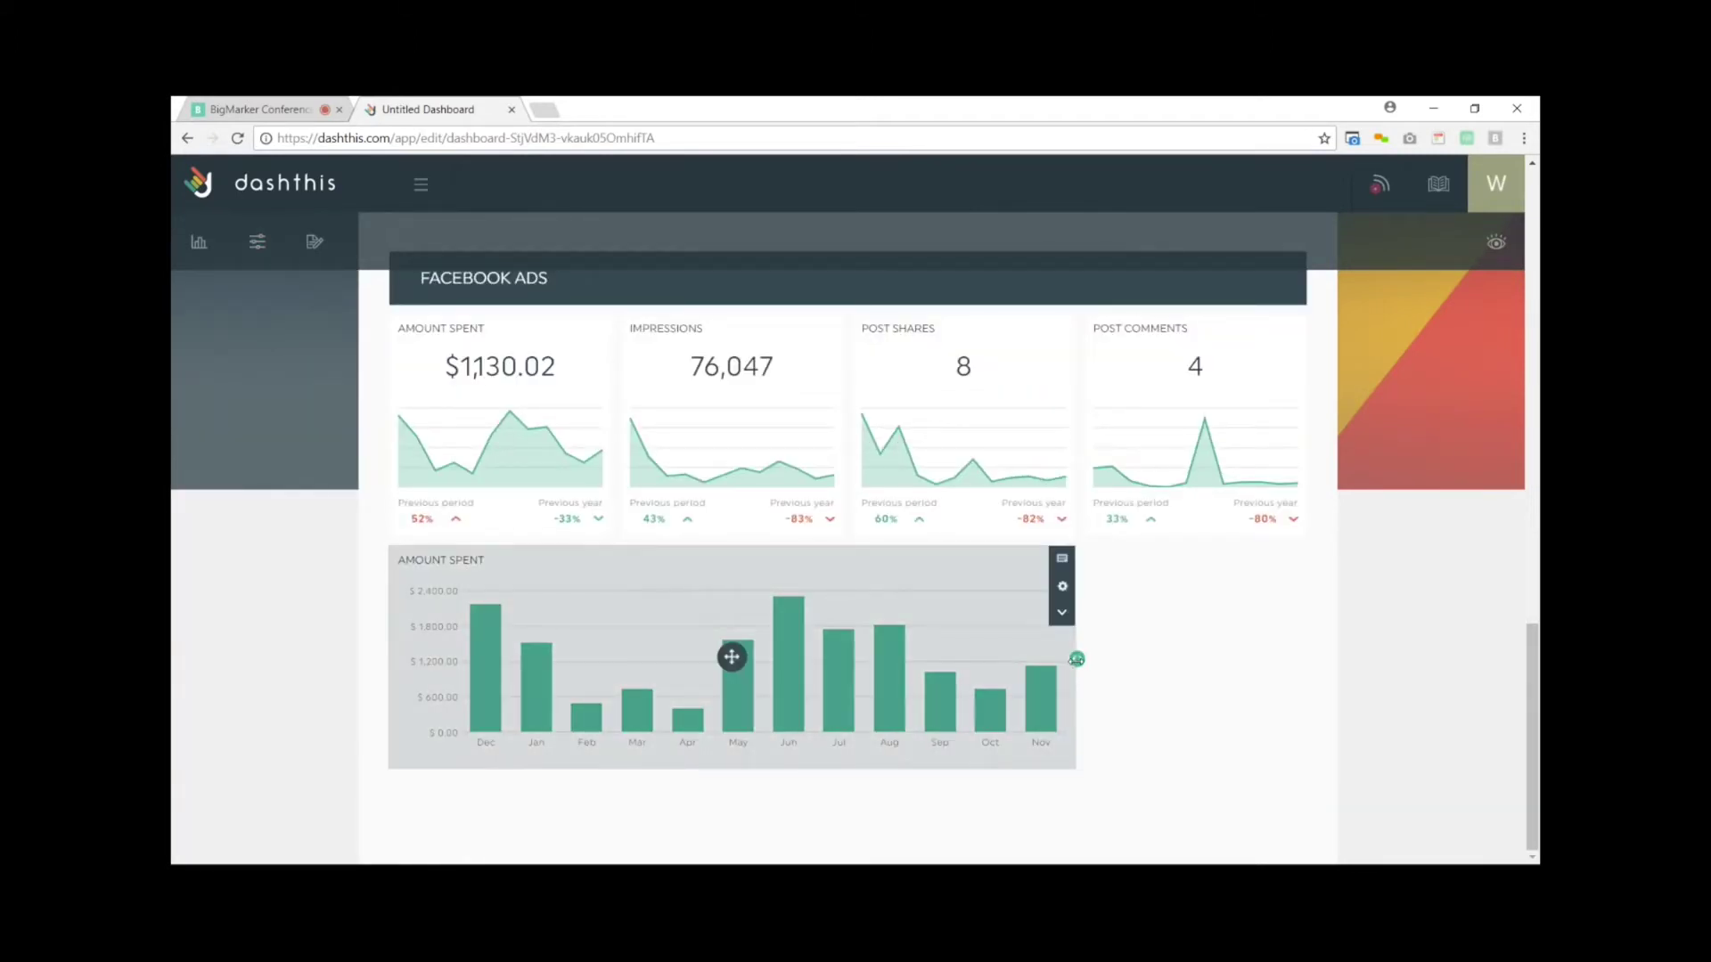
Widen the Amount Spent trend widget to the full row width and change its graph type to Smooth curve.
{"action": "left_click_drag", "start_coordinate": [1076, 659], "coordinate": [1298, 658]}
{"action": "left_click", "coordinate": [1292, 586]}
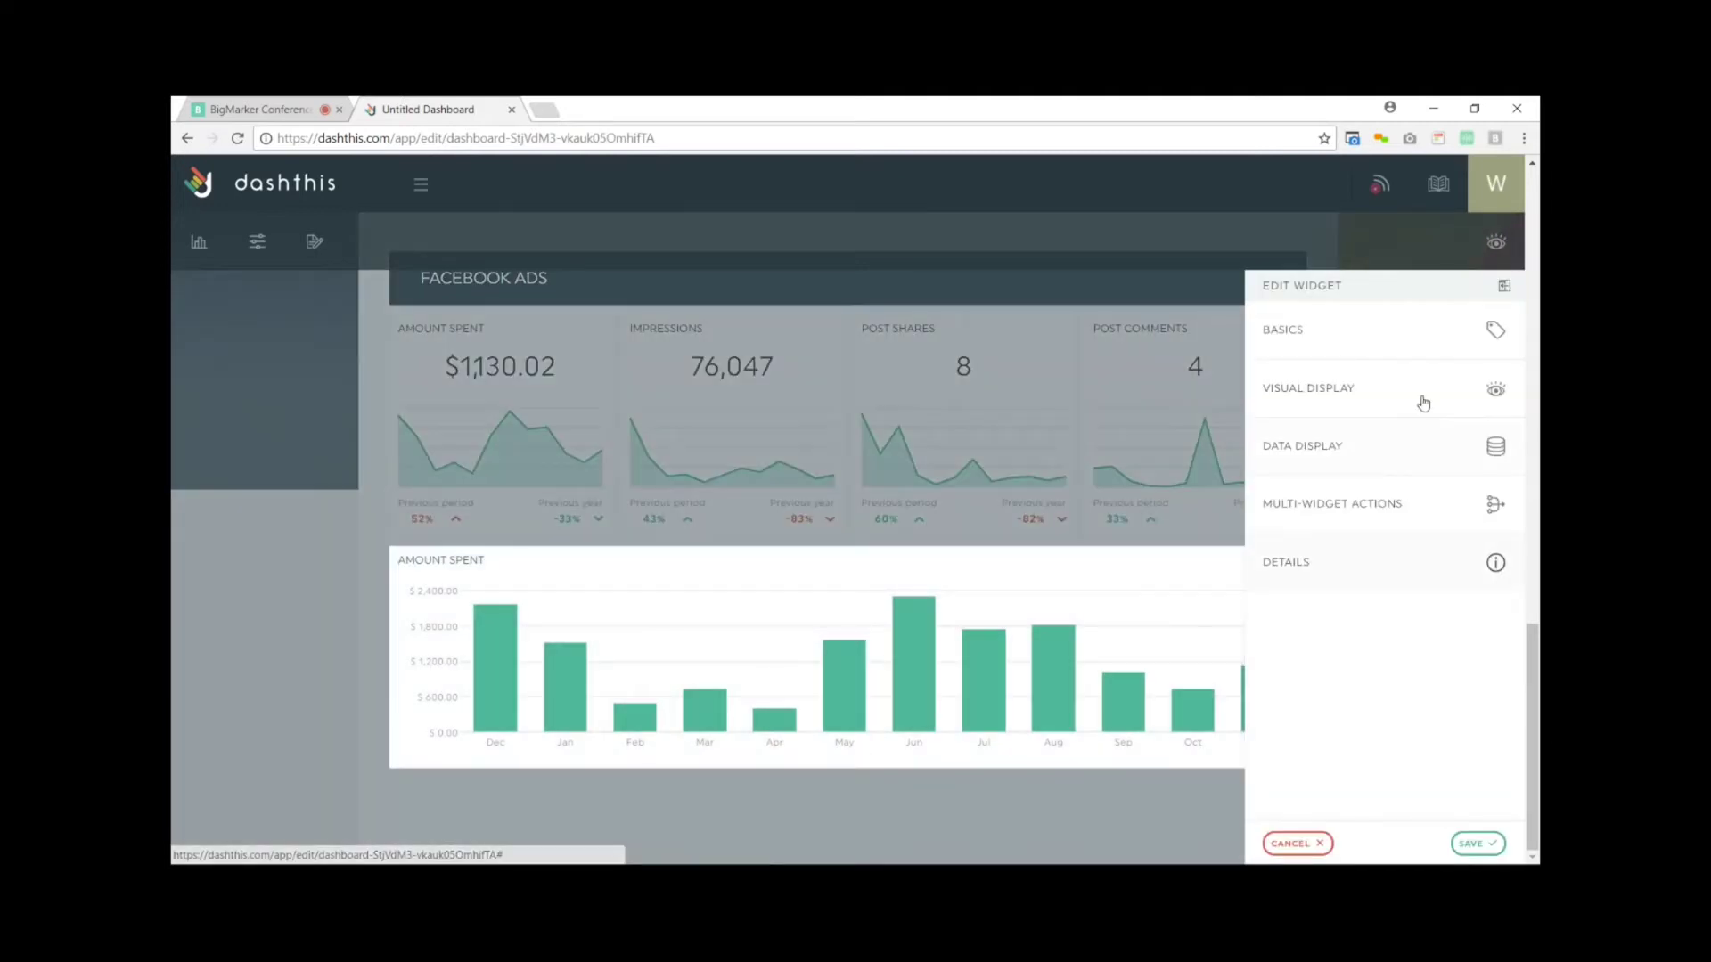
{"action": "left_click", "coordinate": [1423, 404]}
{"action": "left_click", "coordinate": [1309, 477]}
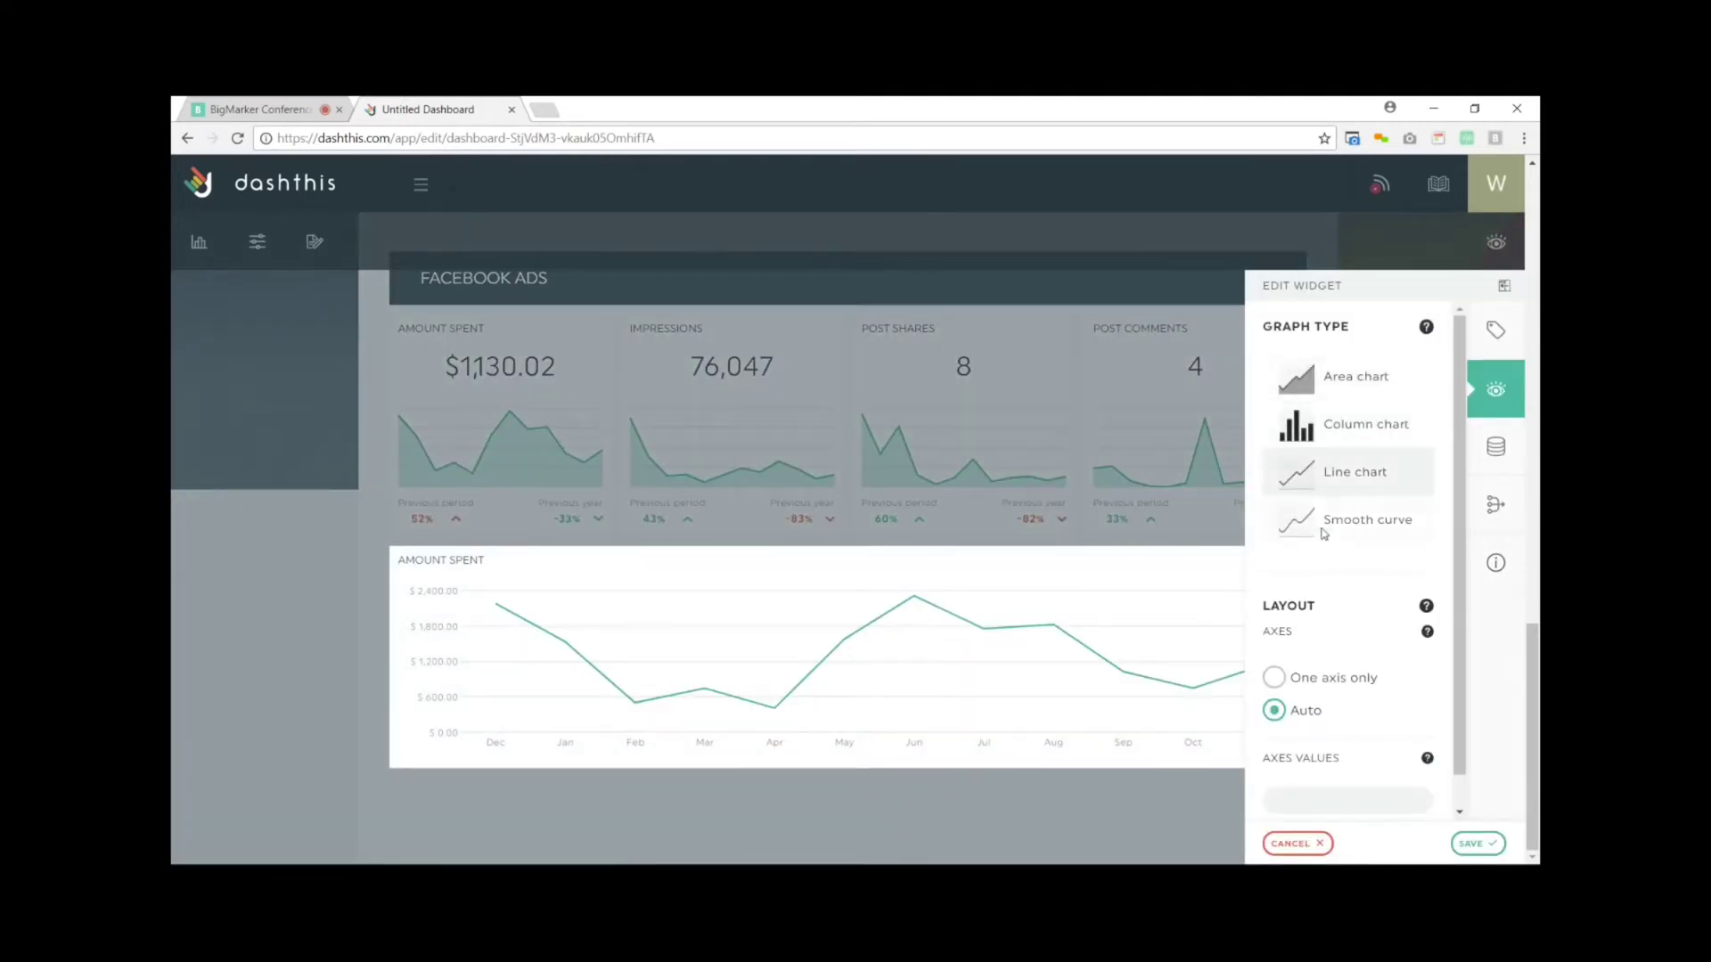
{"action": "left_click", "coordinate": [1303, 526]}
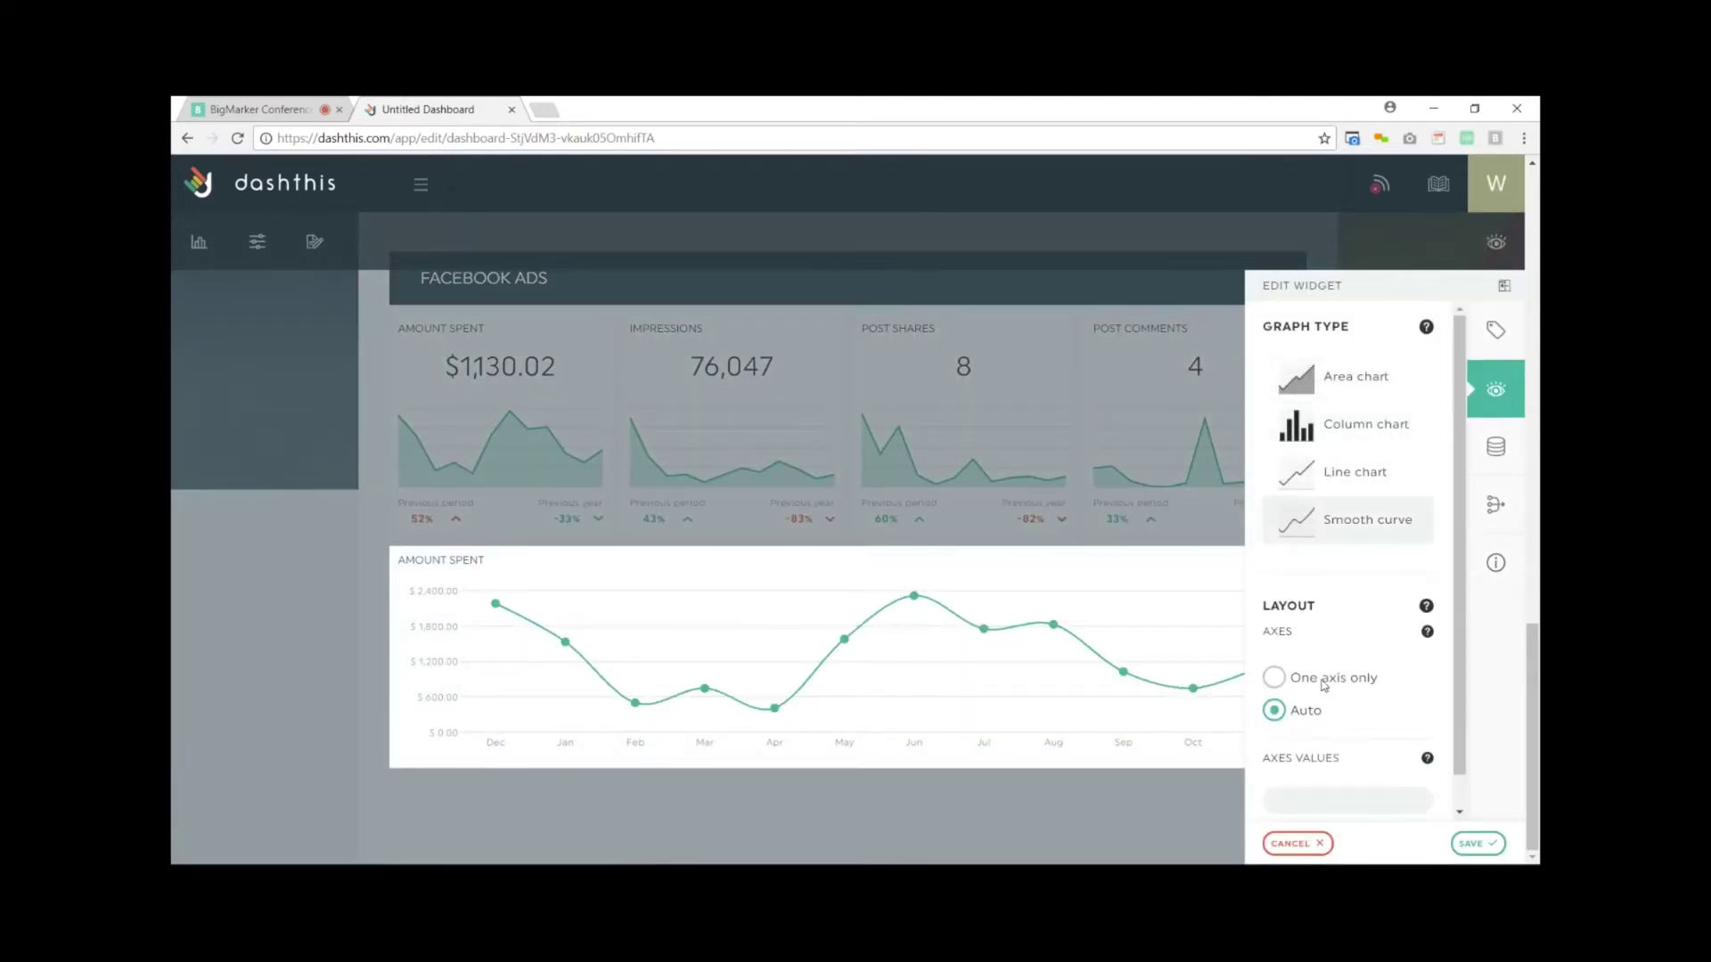
{"action": "left_click", "coordinate": [1483, 851]}
Add a custom Gauge widget from the Facebook Ads source Demo For Clients using the Link Clicks Conversion Rate metric.
{"action": "scroll", "coordinate": [1194, 695], "scroll_direction": "up", "scroll_amount": 3}
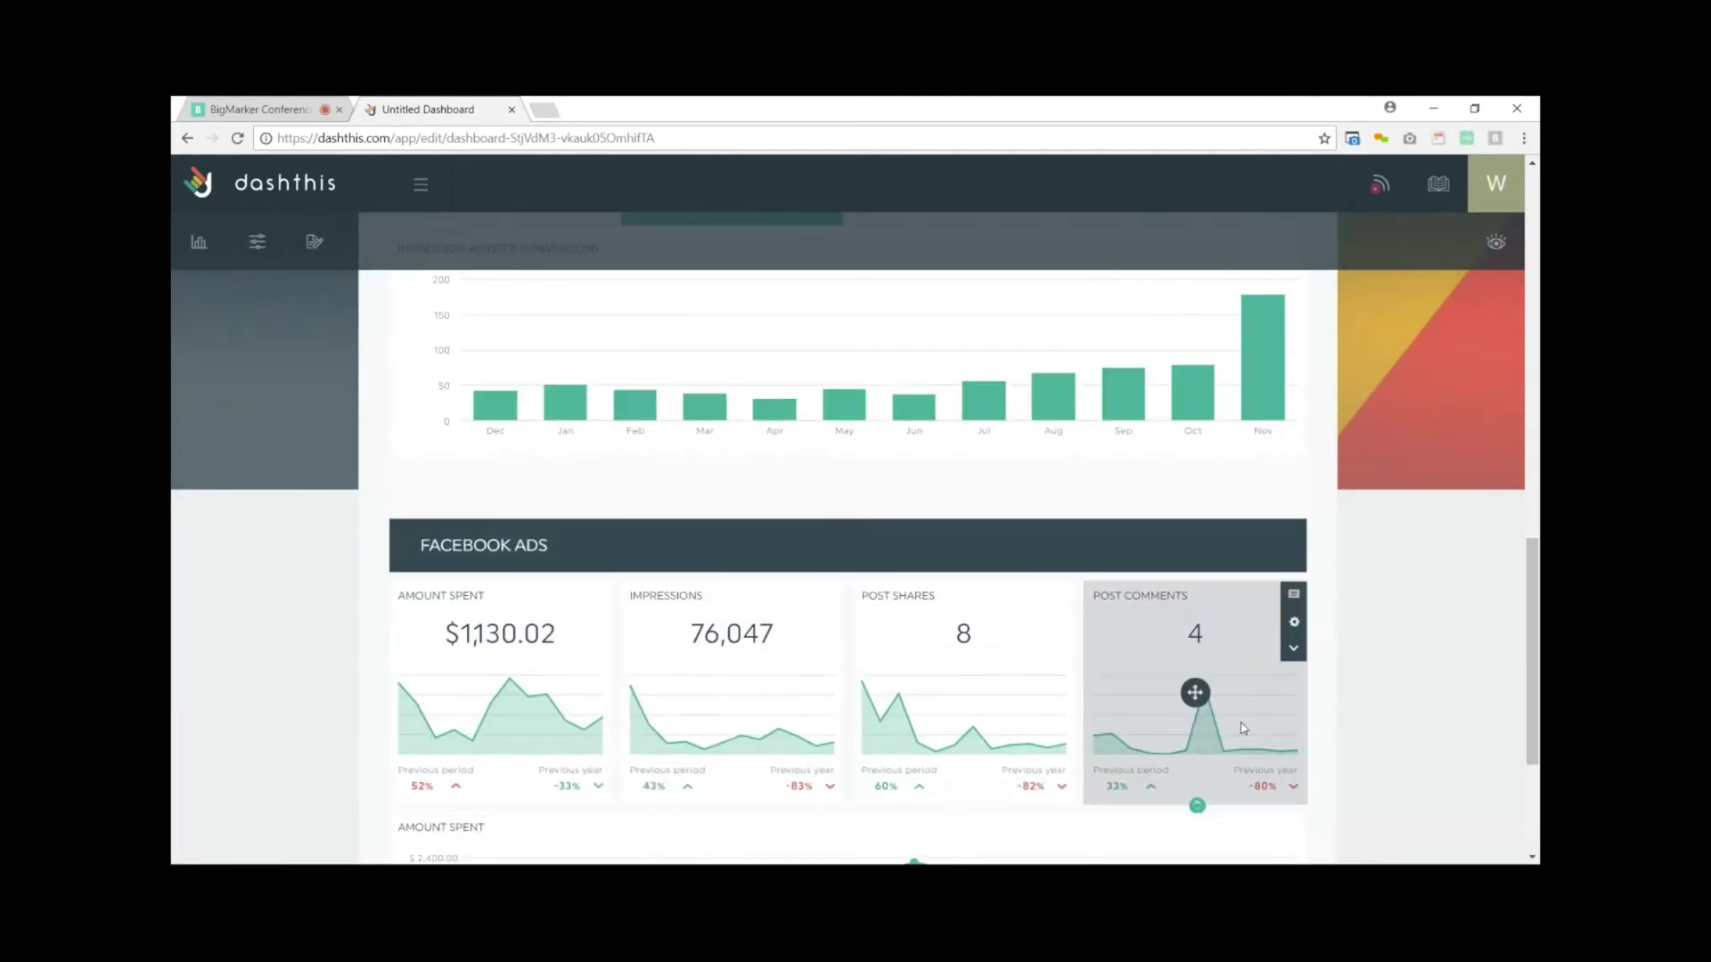
{"action": "left_click", "coordinate": [257, 241]}
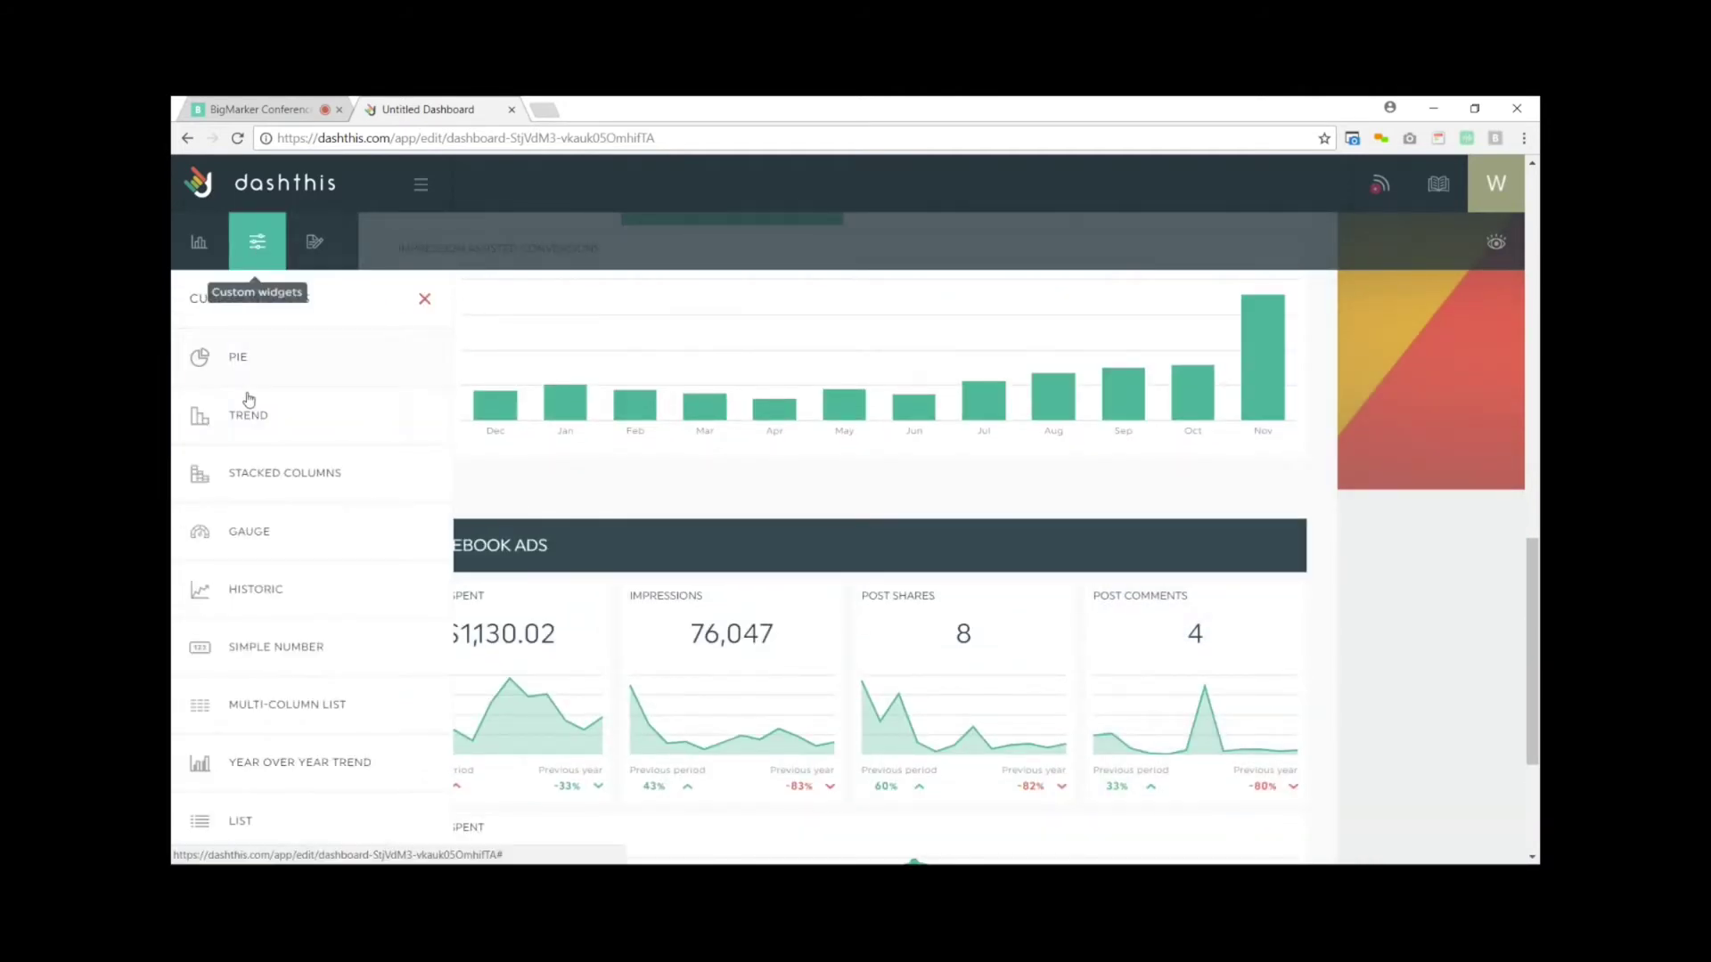
{"action": "left_click", "coordinate": [253, 529]}
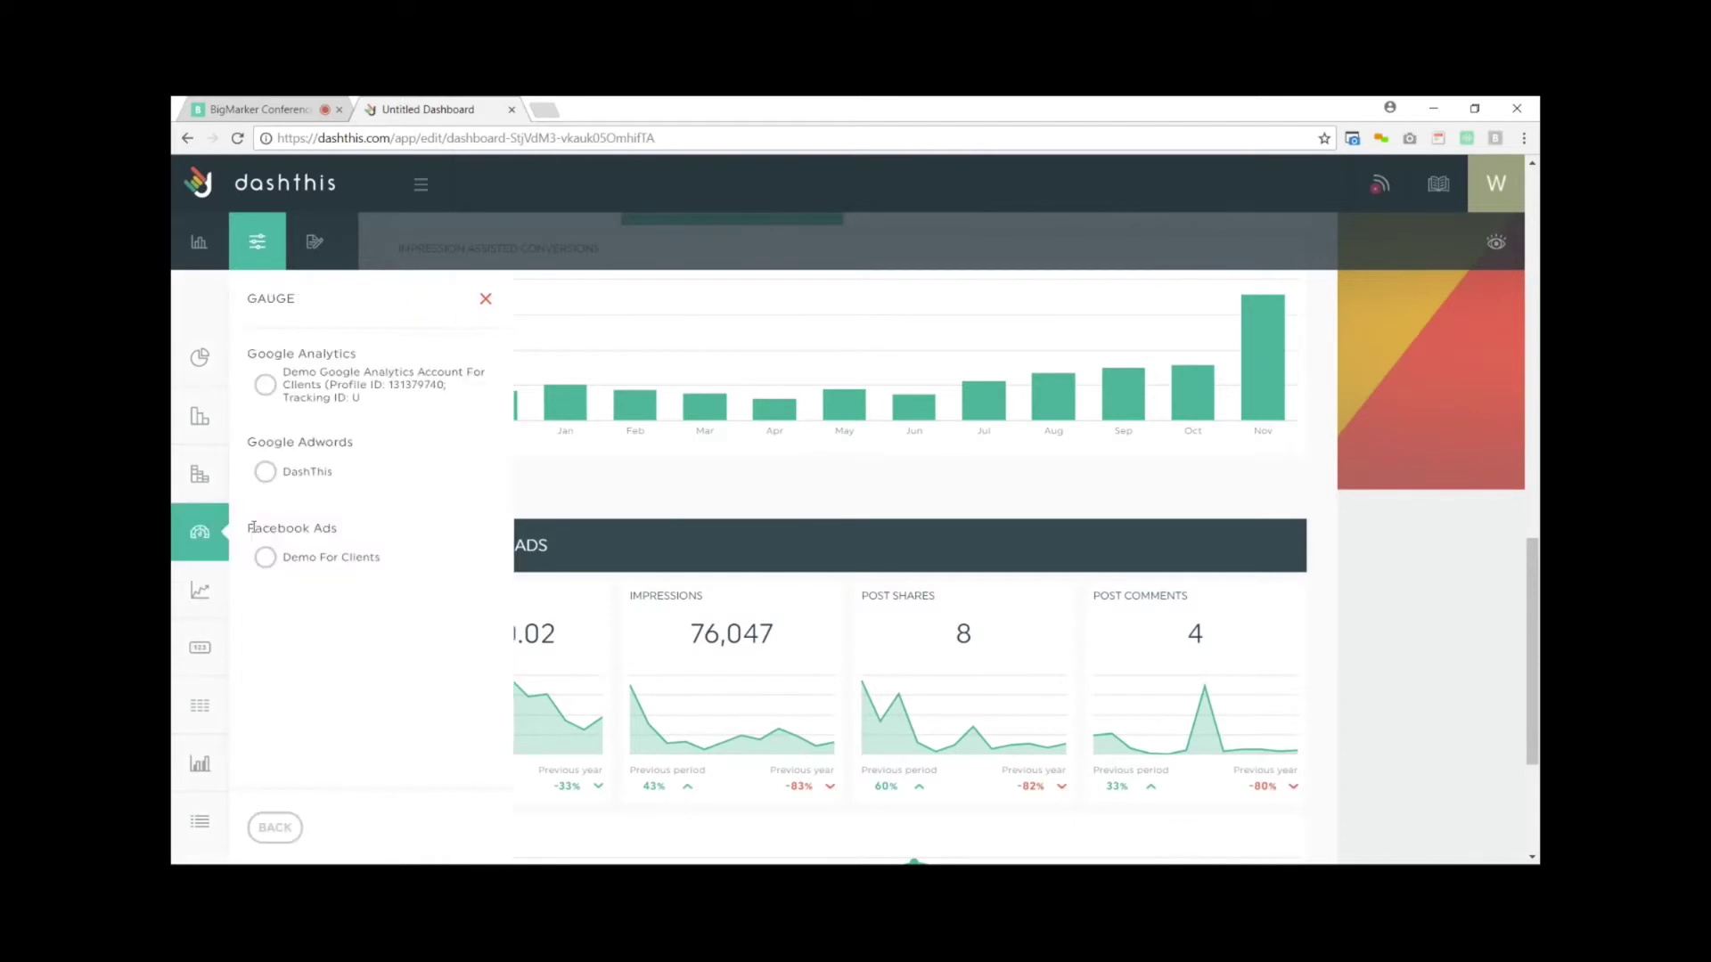
{"action": "left_click", "coordinate": [265, 557]}
{"action": "left_click", "coordinate": [467, 828]}
{"action": "left_click", "coordinate": [346, 381]}
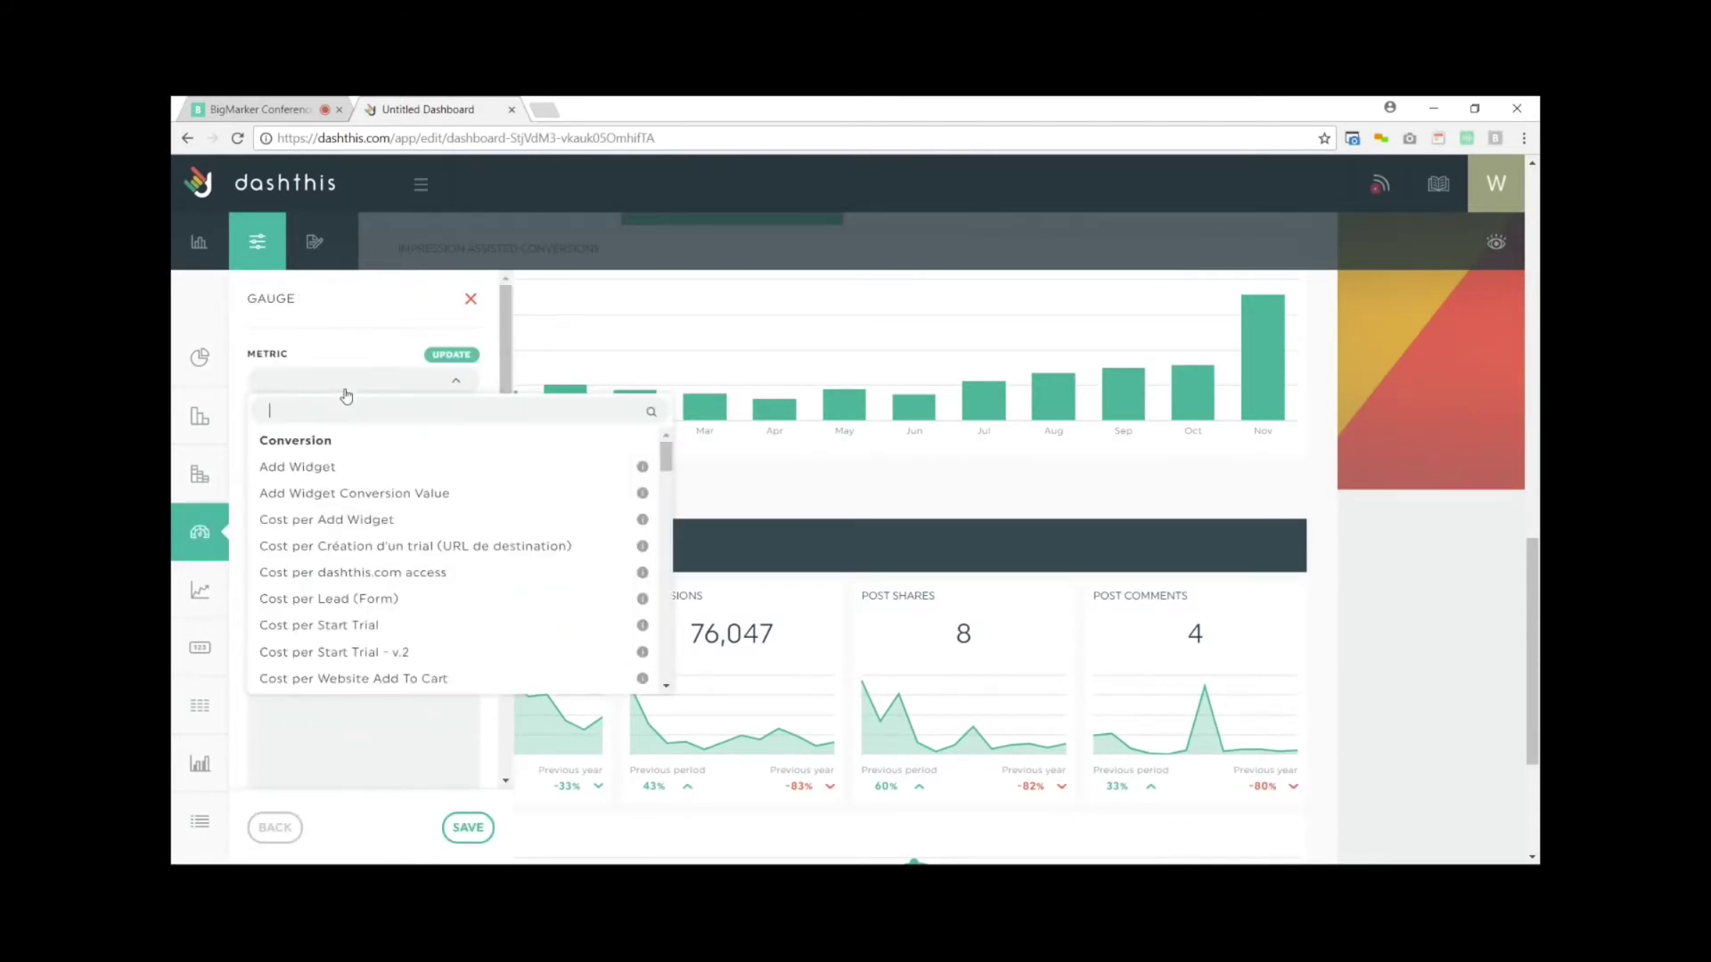
{"action": "type", "text": "cib"}
{"action": "key", "text": "BackSpace"}
{"action": "key", "text": "BackSpace"}
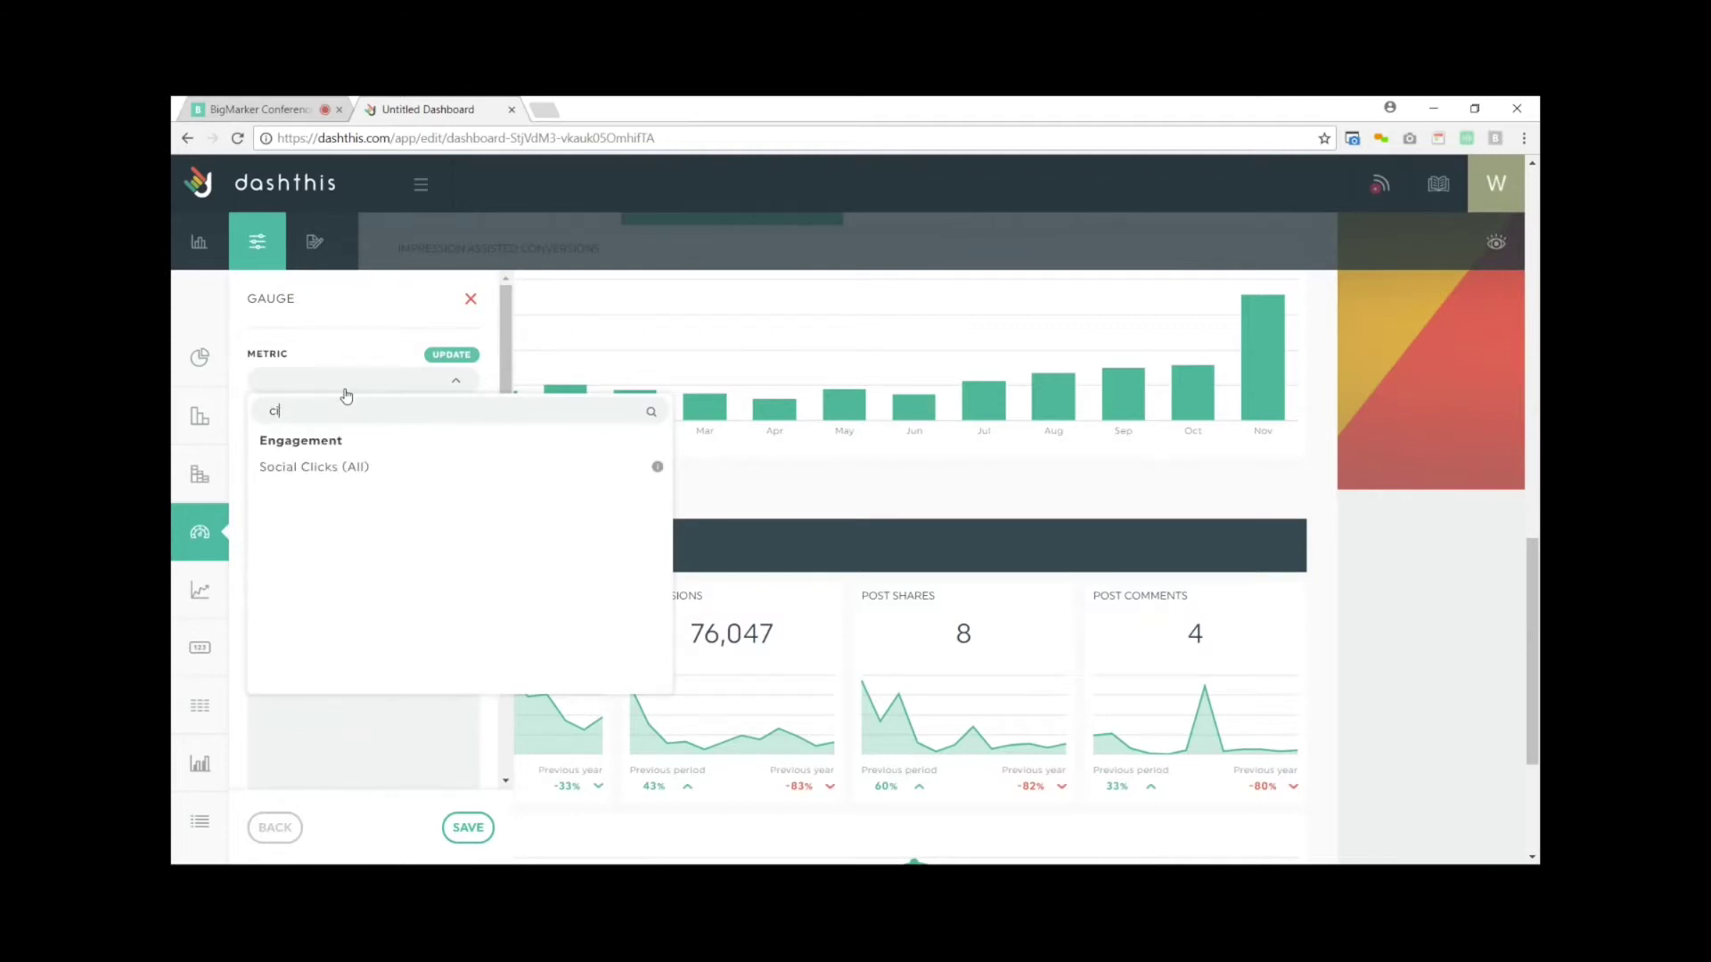
{"action": "type", "text": "on"}
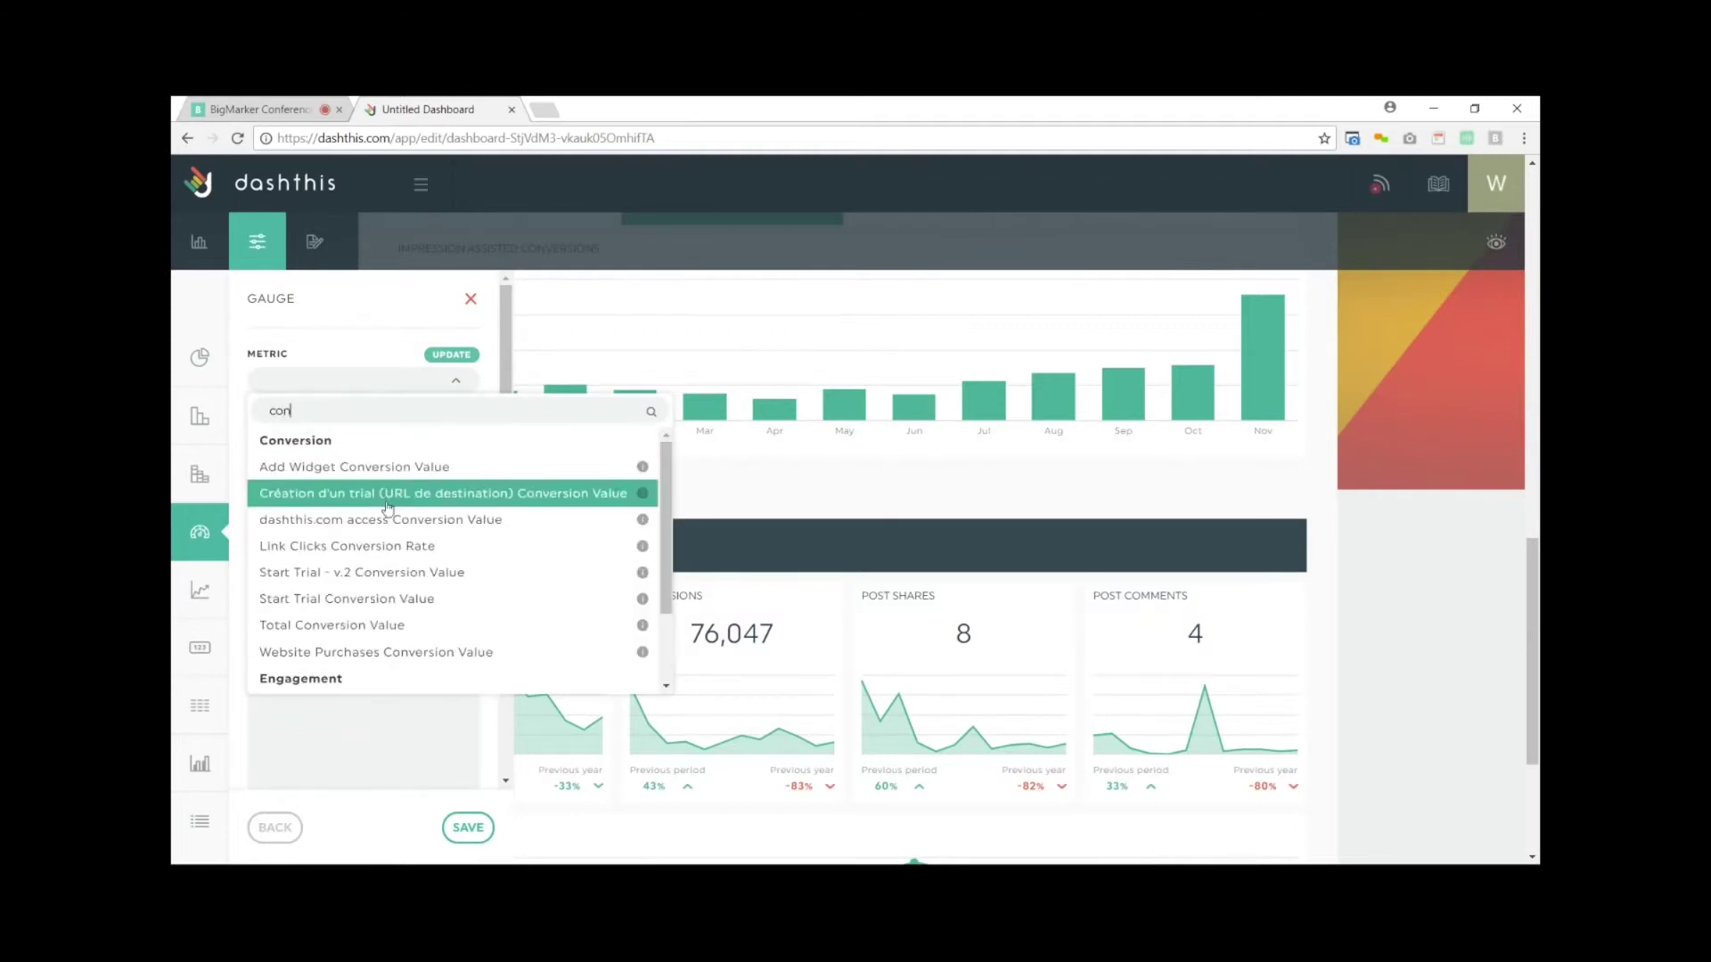
{"action": "left_click", "coordinate": [383, 547]}
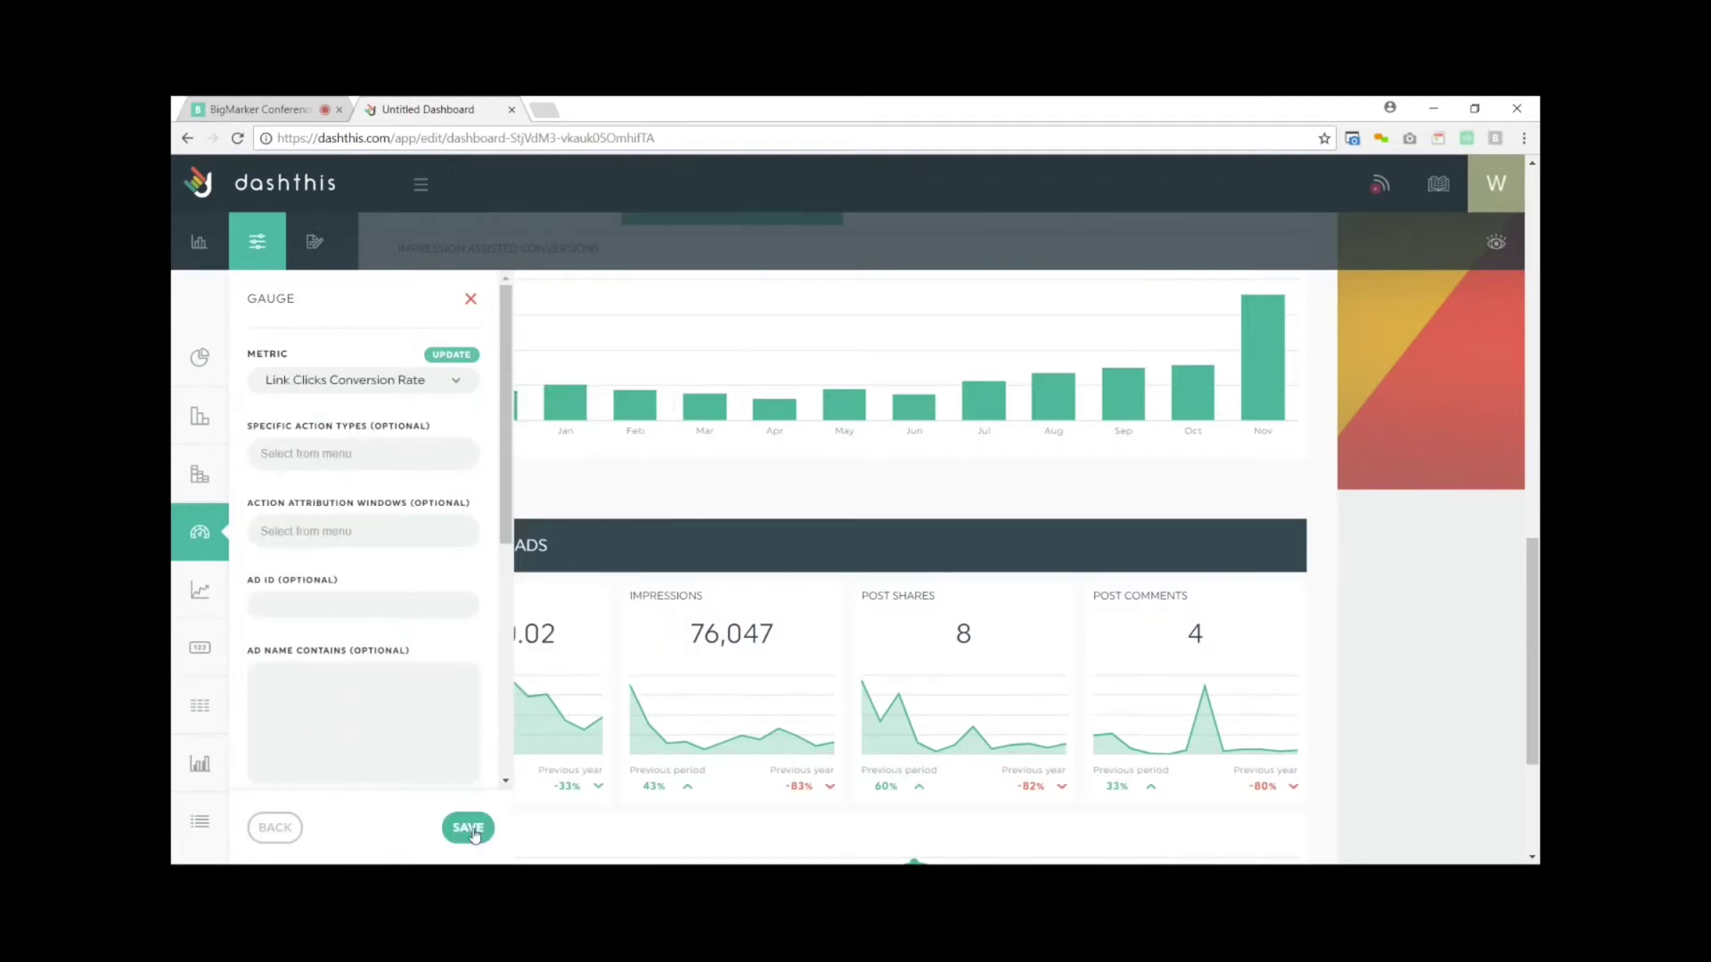
{"action": "left_click", "coordinate": [468, 827]}
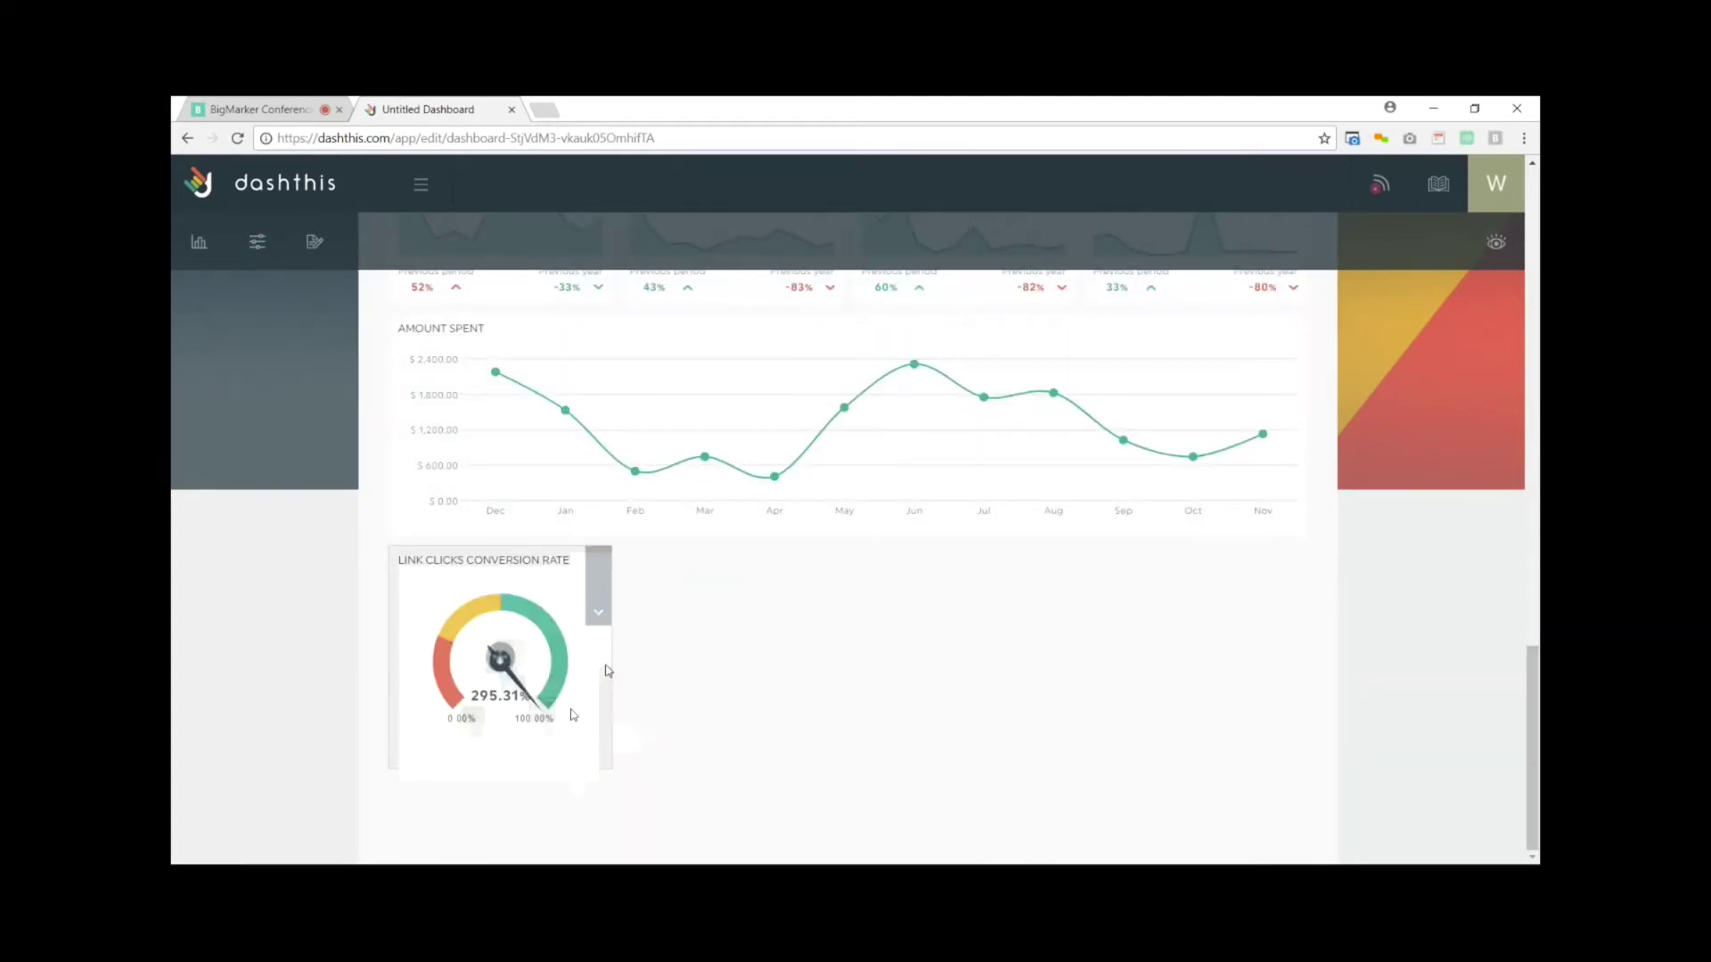
Examine the goal thresholds in the Link Clicks Conversion Rate gauge's visual display settings without saving changes.
{"action": "mouse_move", "coordinate": [534, 725]}
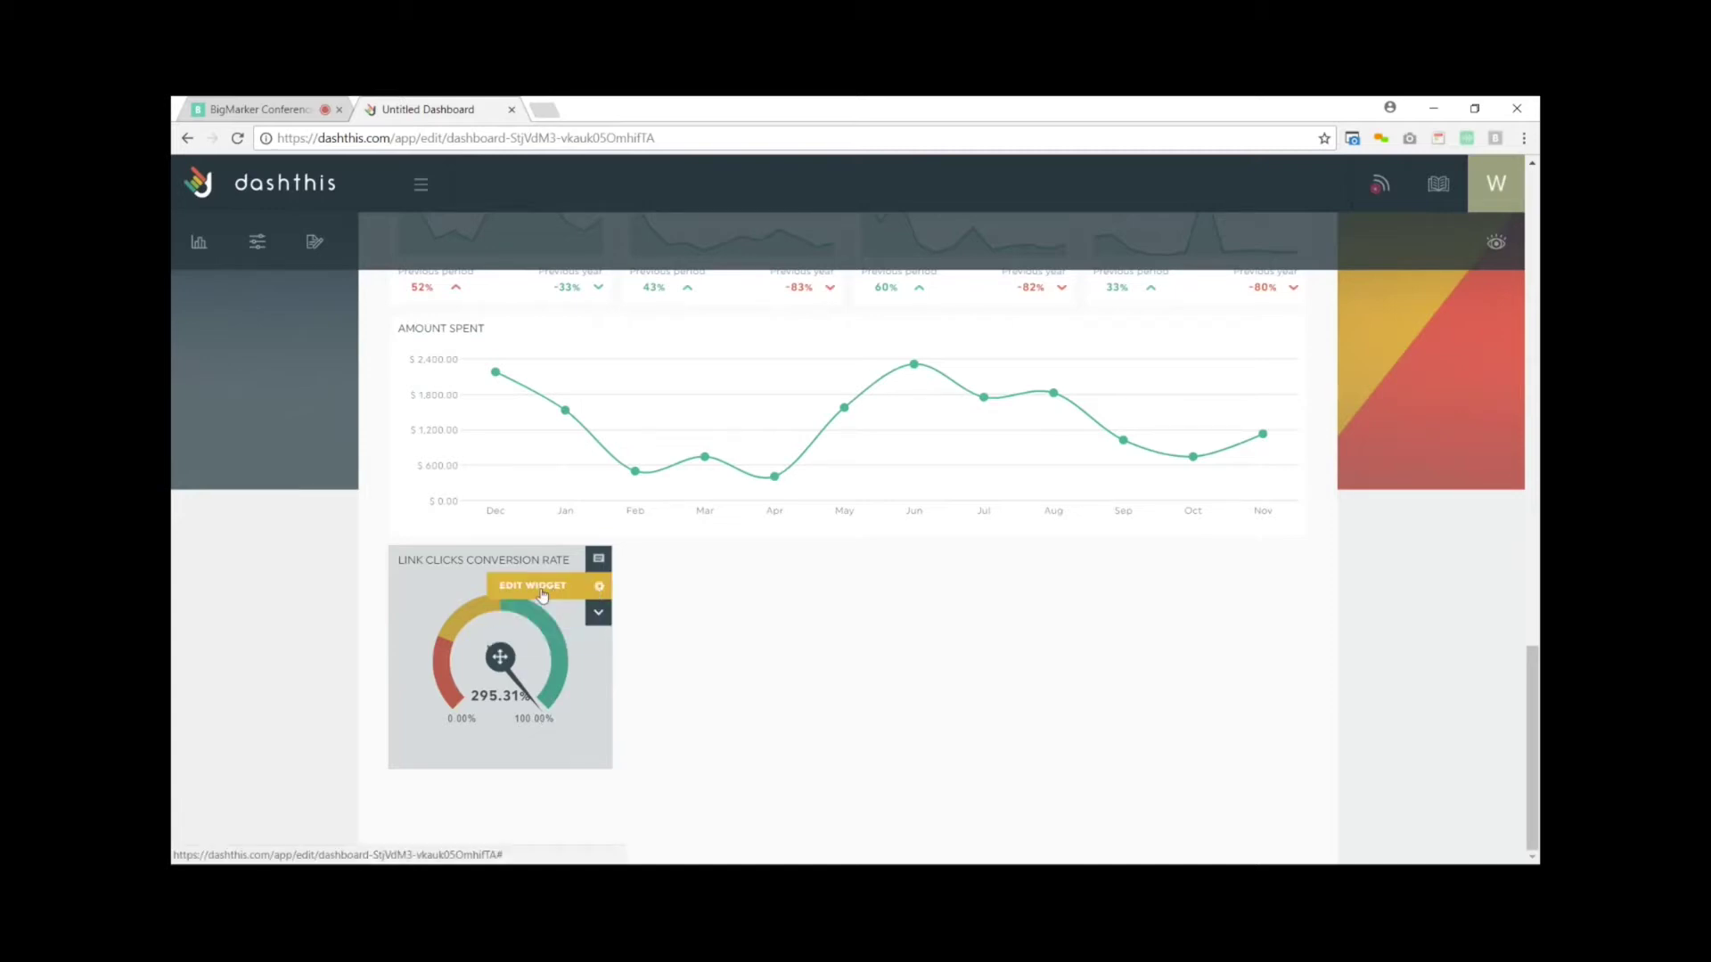
{"action": "left_click", "coordinate": [598, 586]}
{"action": "left_click", "coordinate": [1384, 401]}
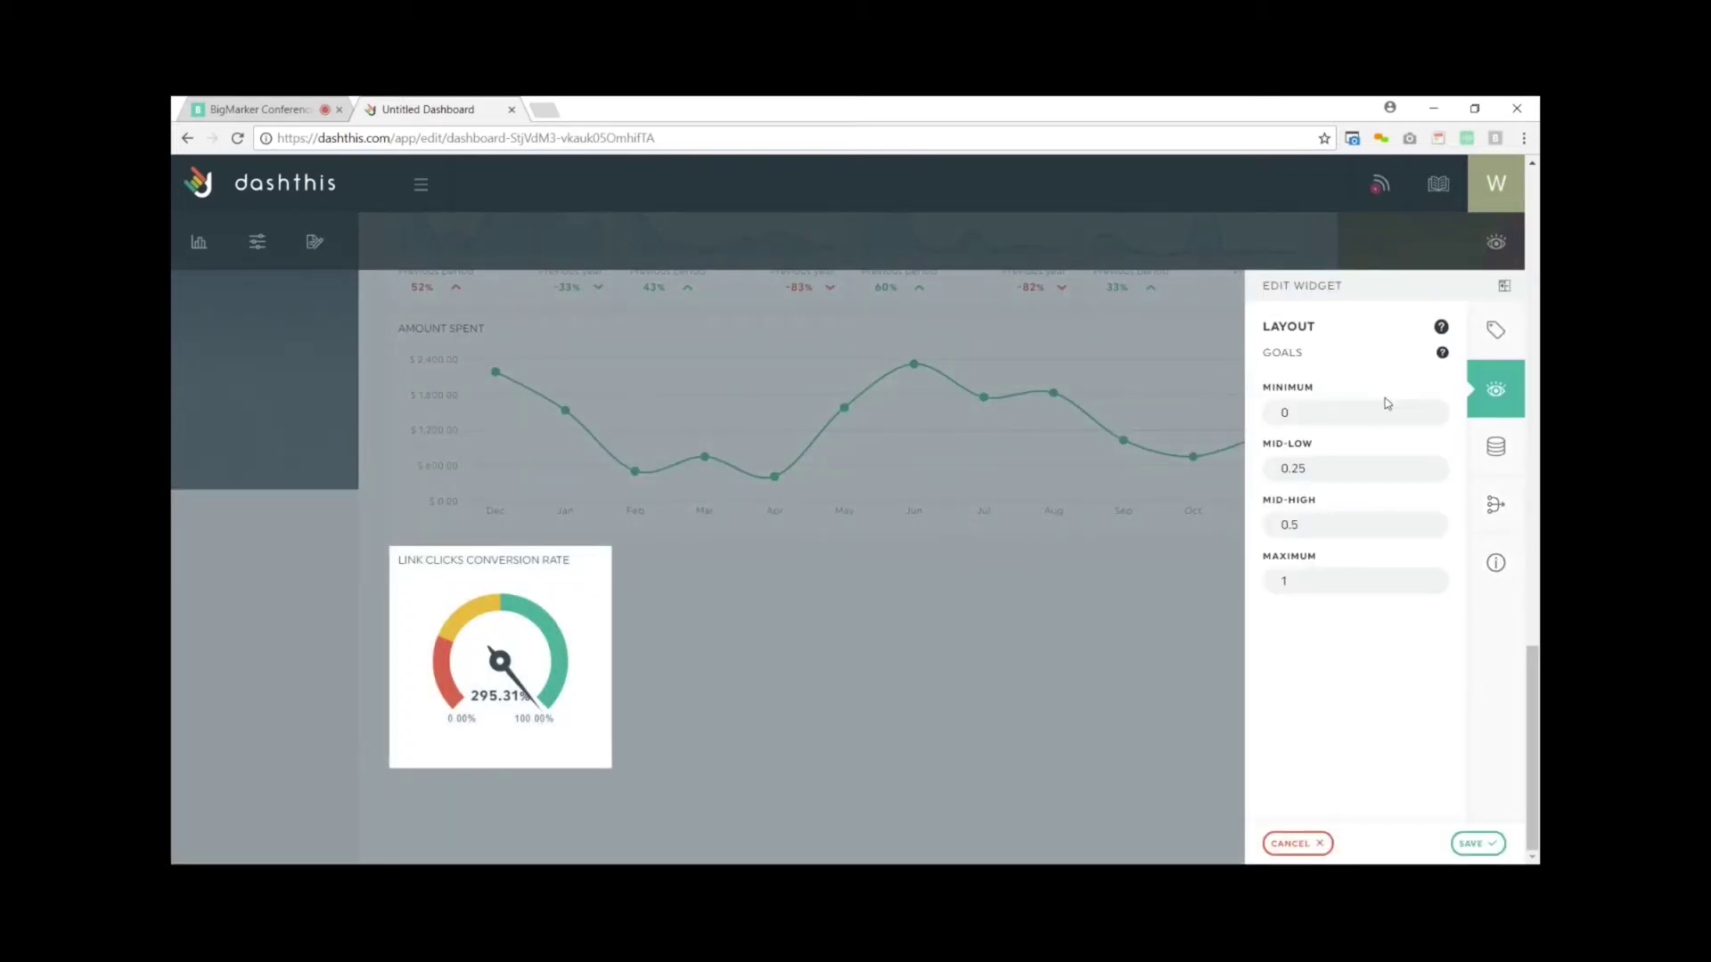
{"action": "left_click", "coordinate": [1297, 844]}
Switch the dashboard from editing to viewing and set the report period to Dec 1, 2017 - Dec 31, 2017.
{"action": "scroll", "coordinate": [1195, 795], "scroll_direction": "up", "scroll_amount": 15}
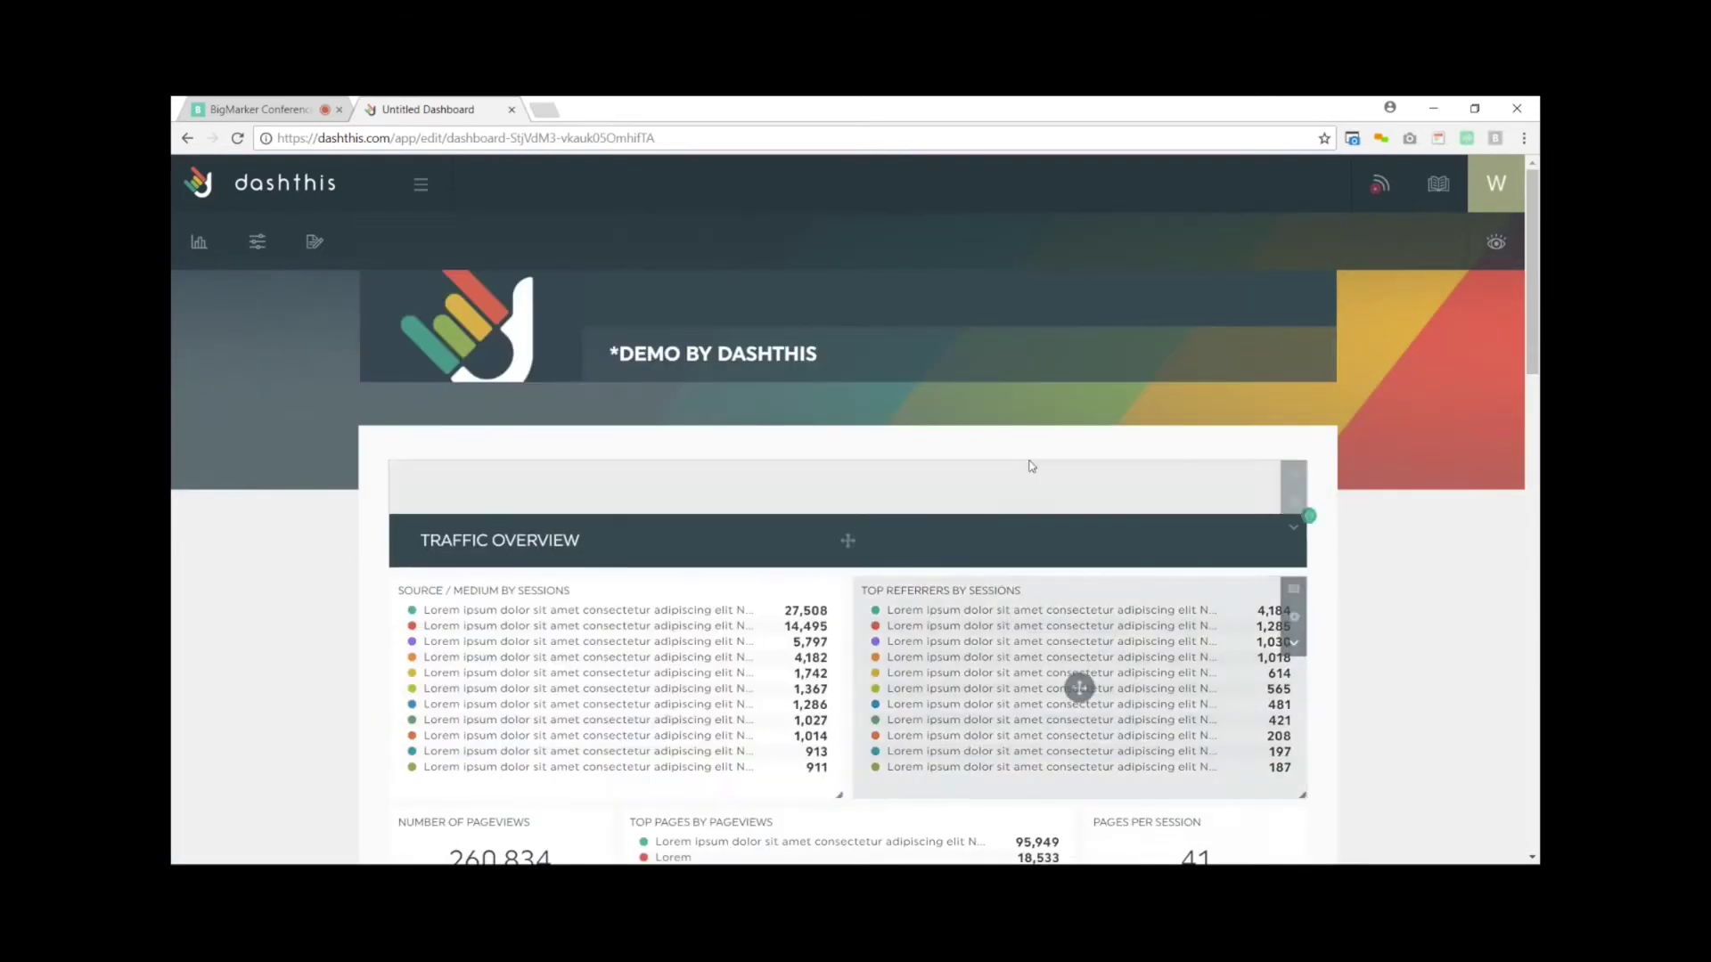
{"action": "scroll", "coordinate": [1184, 450], "scroll_direction": "down", "scroll_amount": 9}
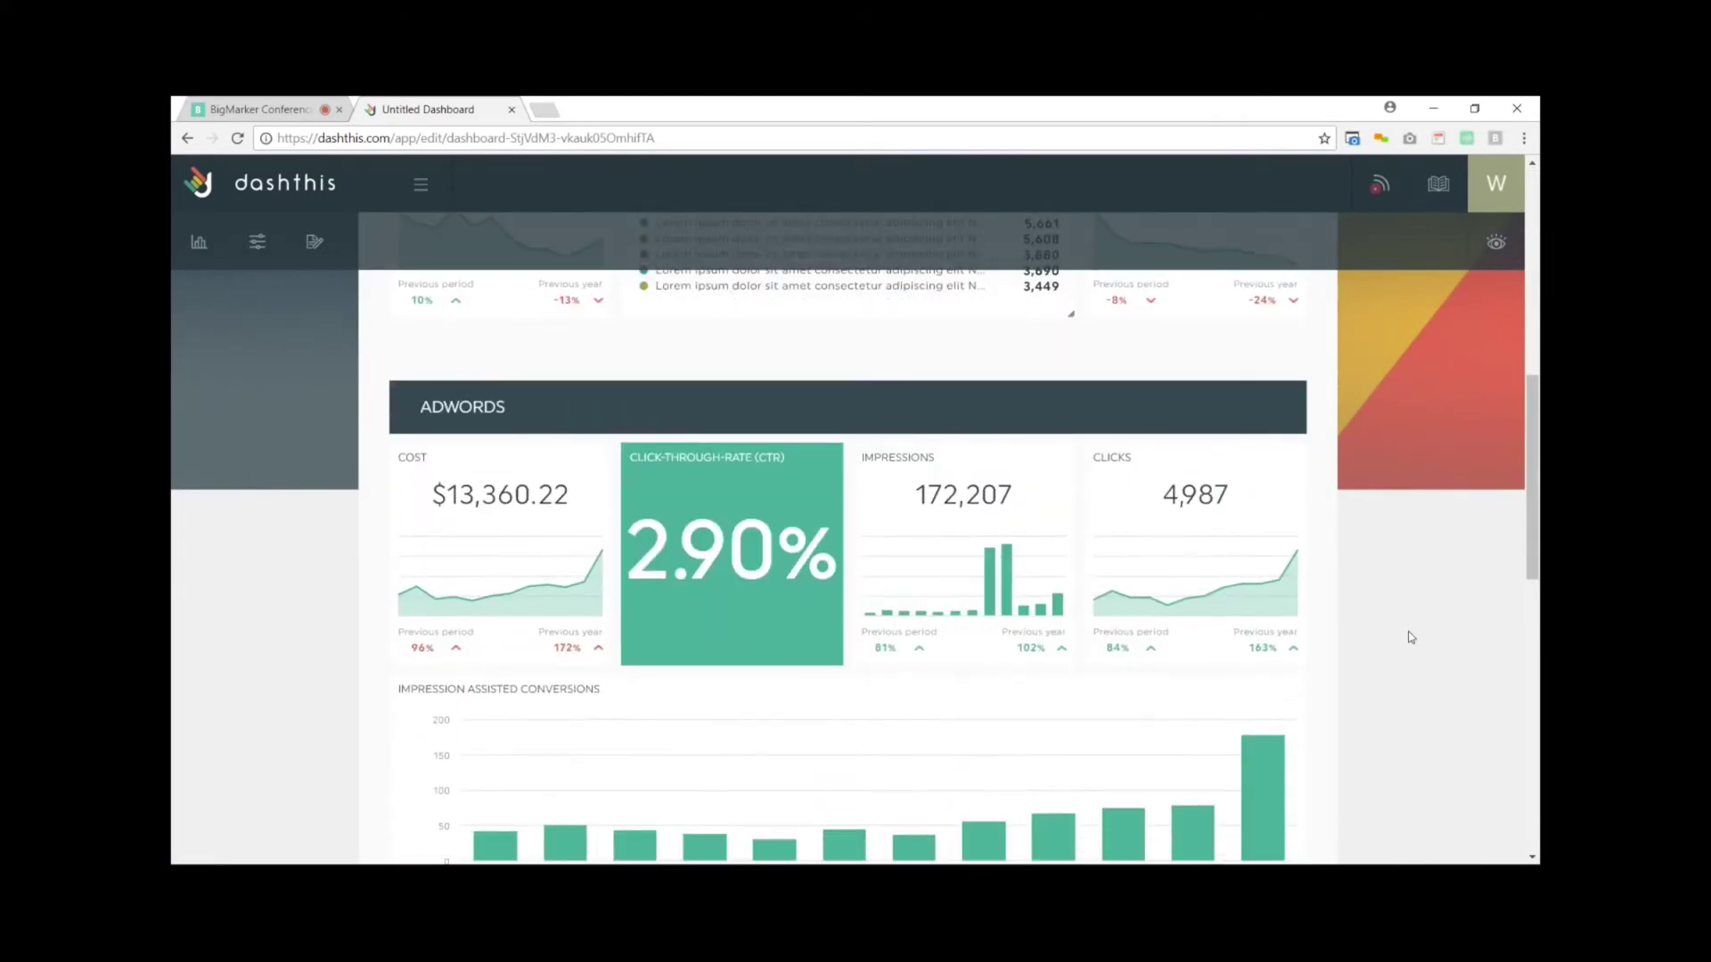
{"action": "scroll", "coordinate": [1406, 664], "scroll_direction": "down", "scroll_amount": 9}
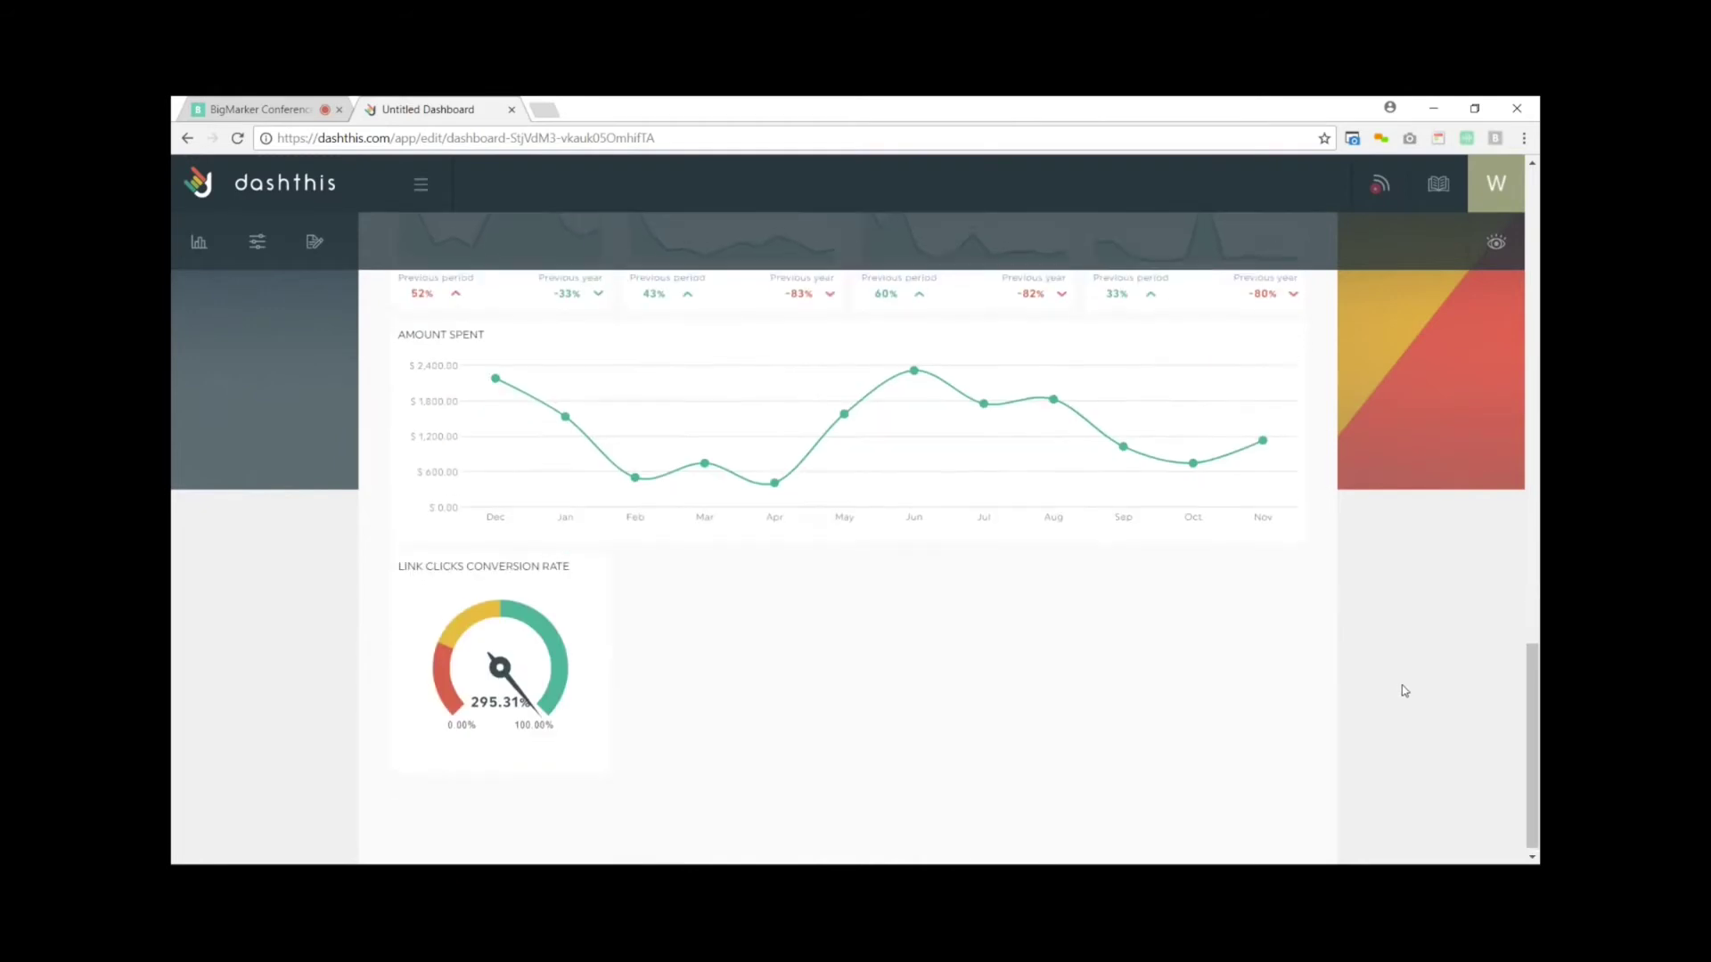
{"action": "scroll", "coordinate": [1405, 686], "scroll_direction": "up", "scroll_amount": 6}
{"action": "scroll", "coordinate": [1402, 698], "scroll_direction": "up", "scroll_amount": 12}
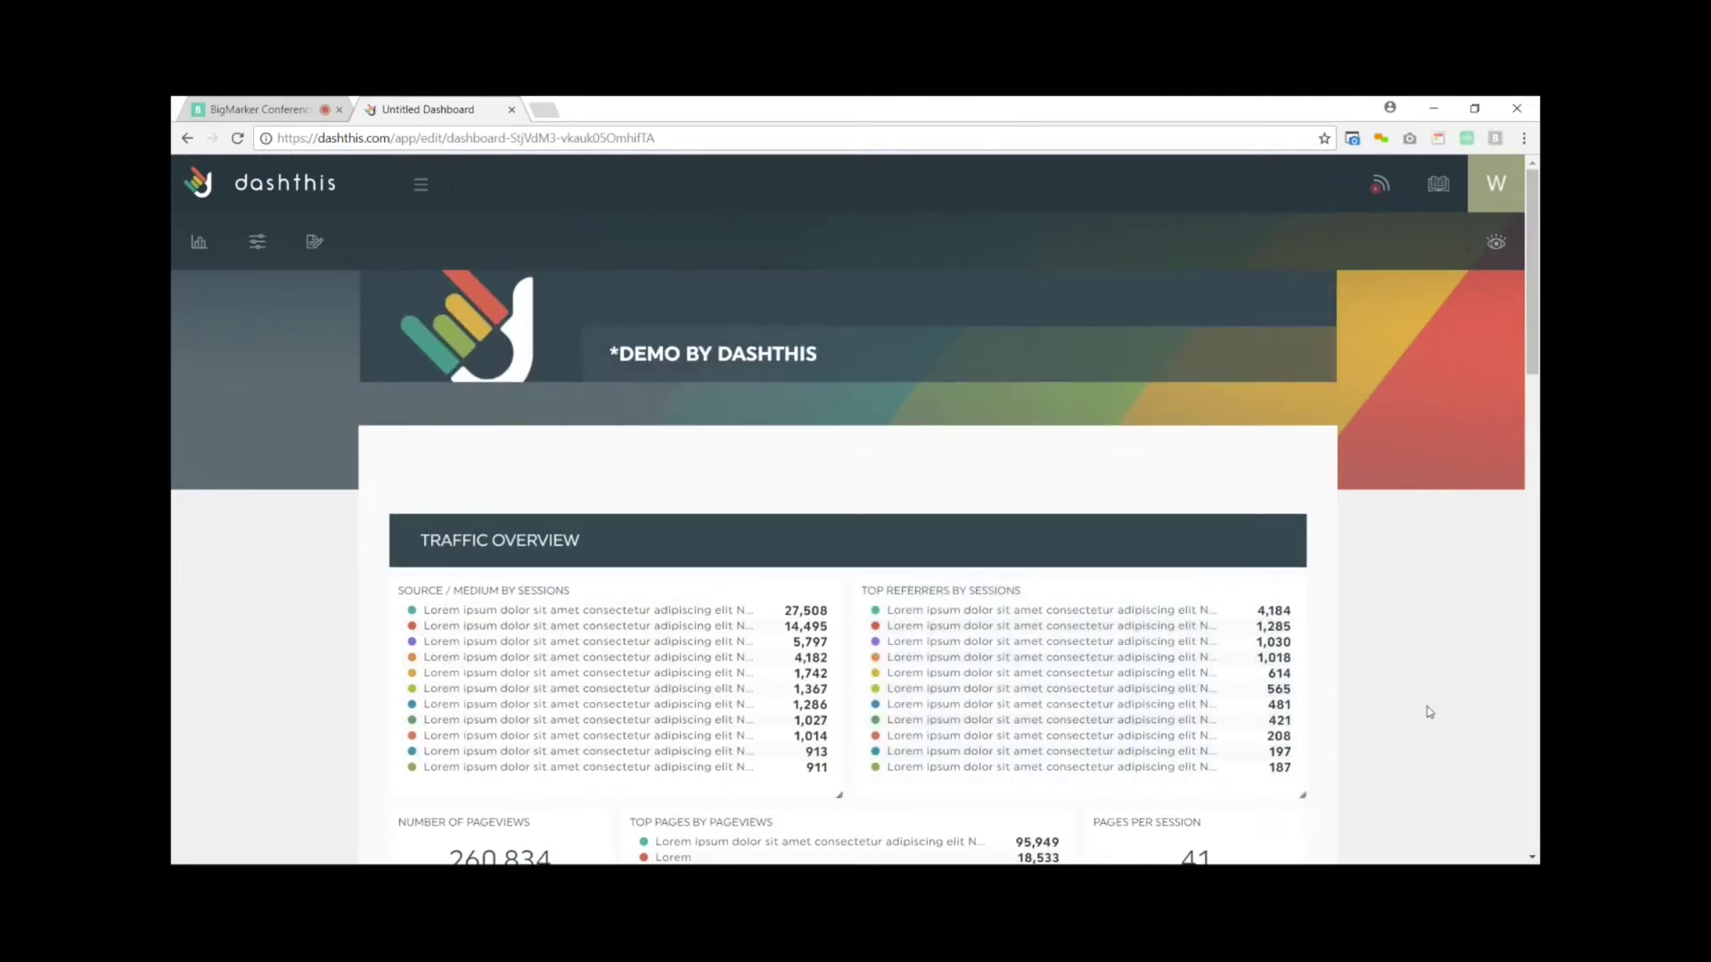
{"action": "left_click", "coordinate": [1496, 247]}
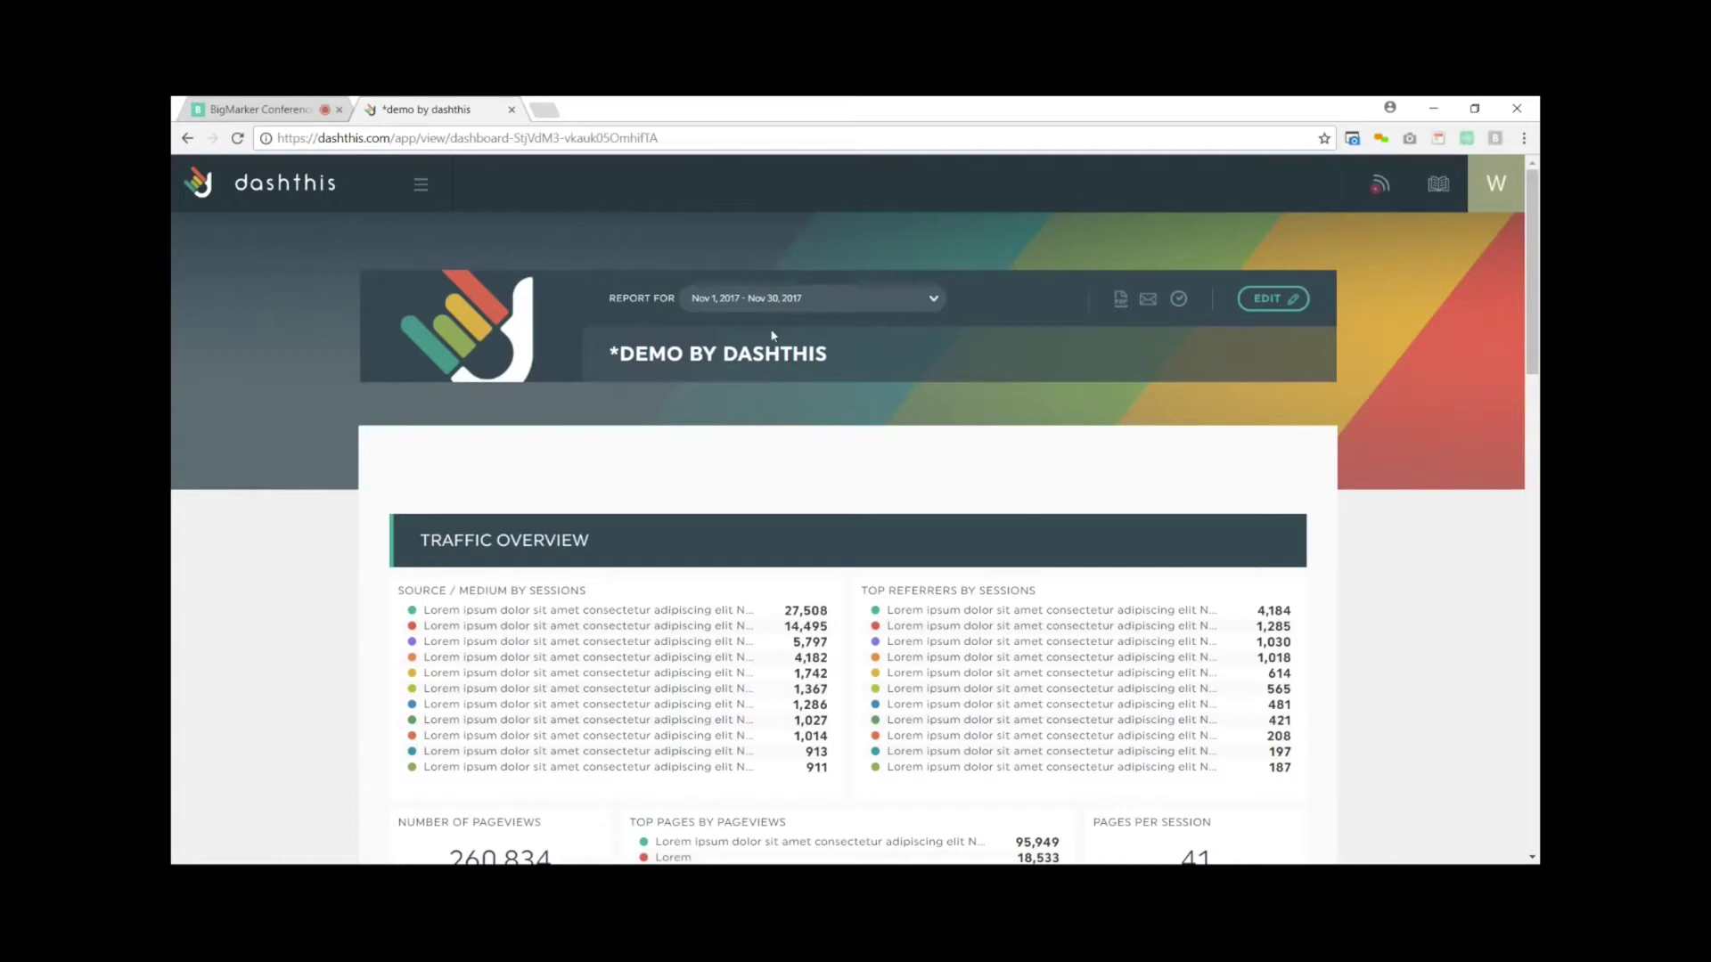
{"action": "left_click", "coordinate": [831, 311]}
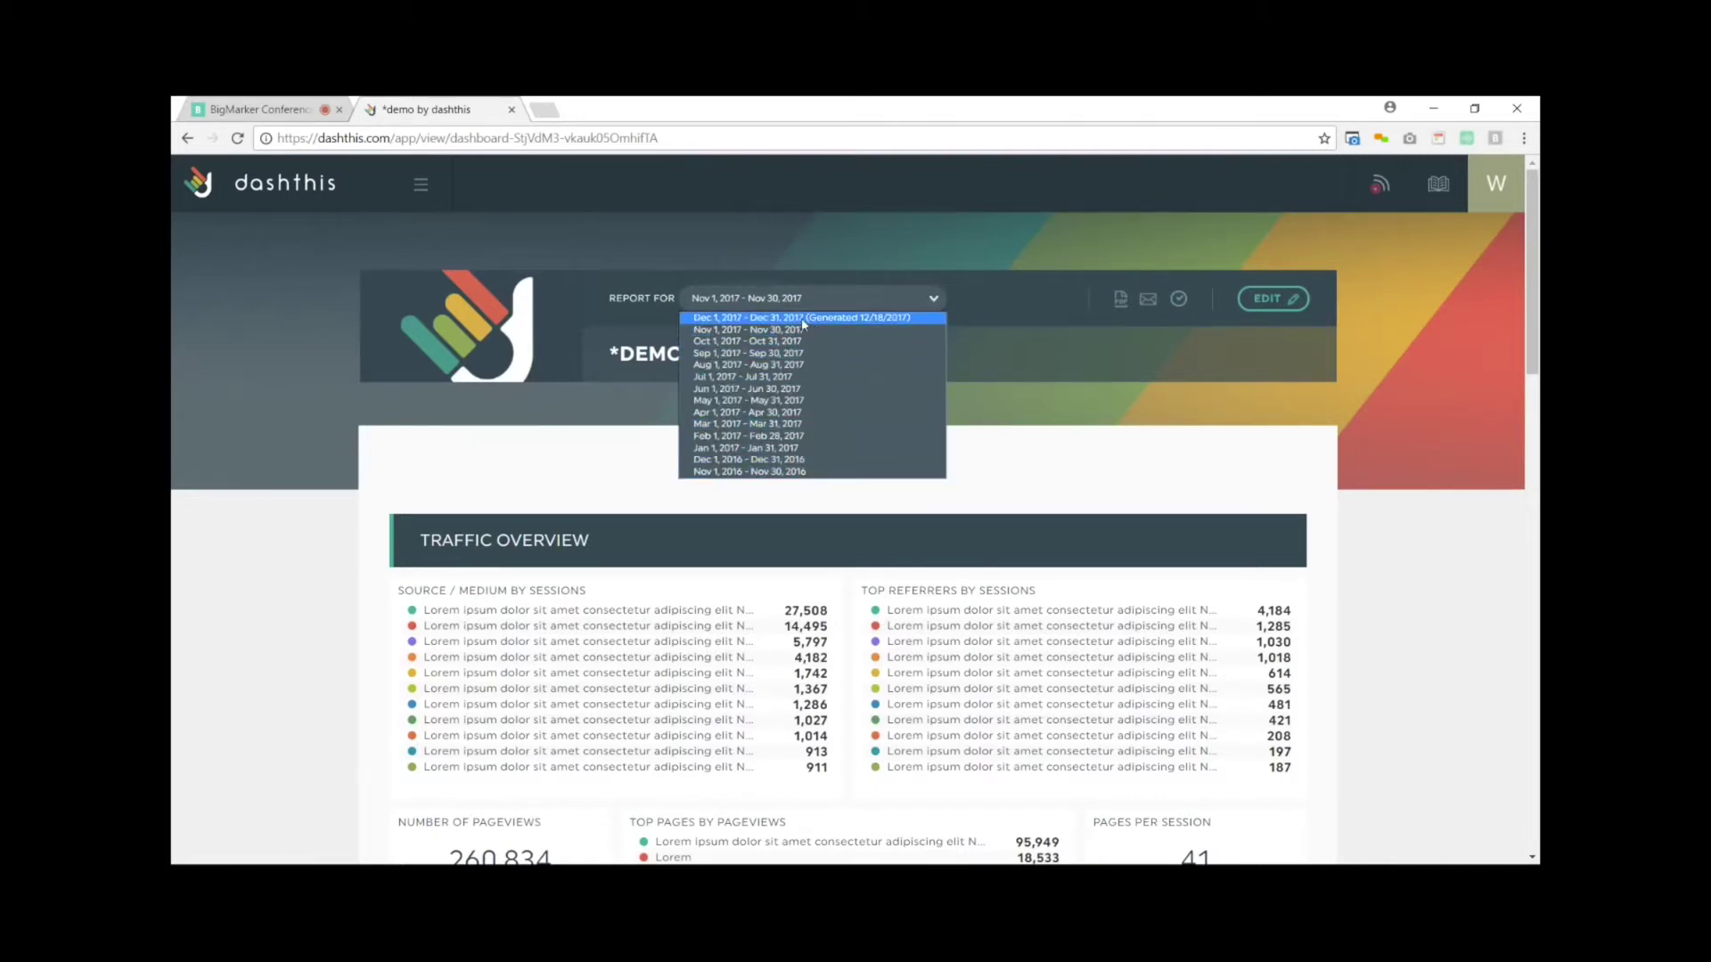
{"action": "left_click", "coordinate": [775, 318]}
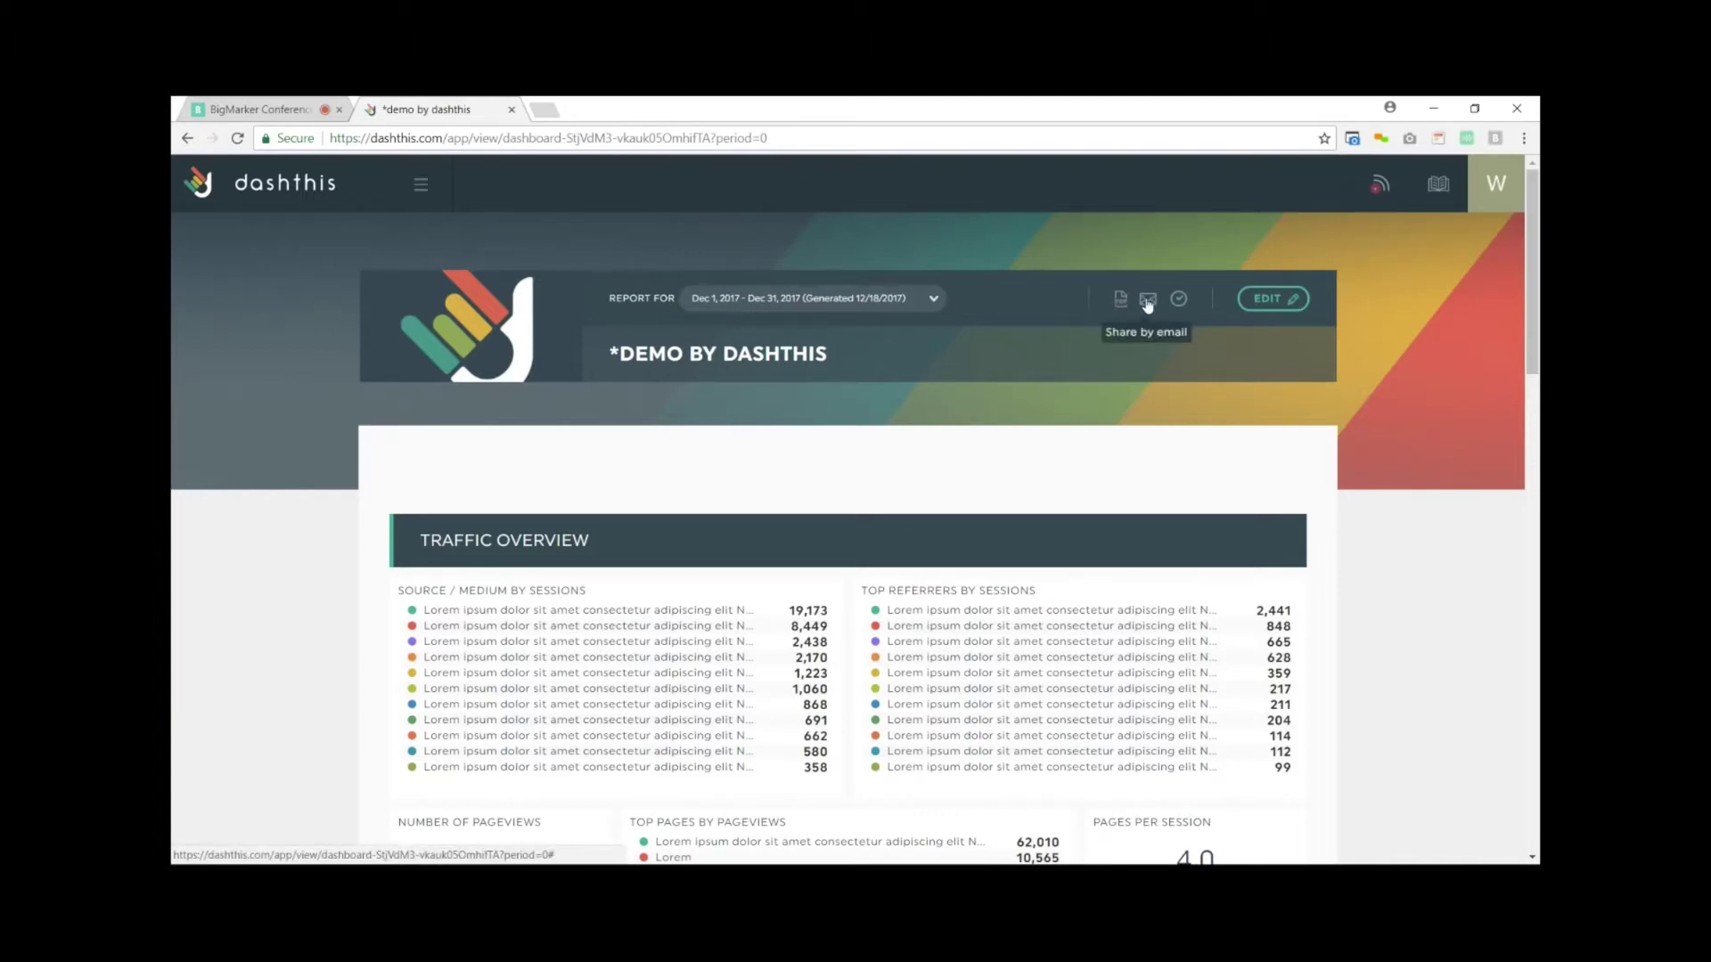
Inspect the email sharing options and the dashboard-specific part of the page URL, and close the sharing form unsent.
{"action": "left_click", "coordinate": [1147, 301]}
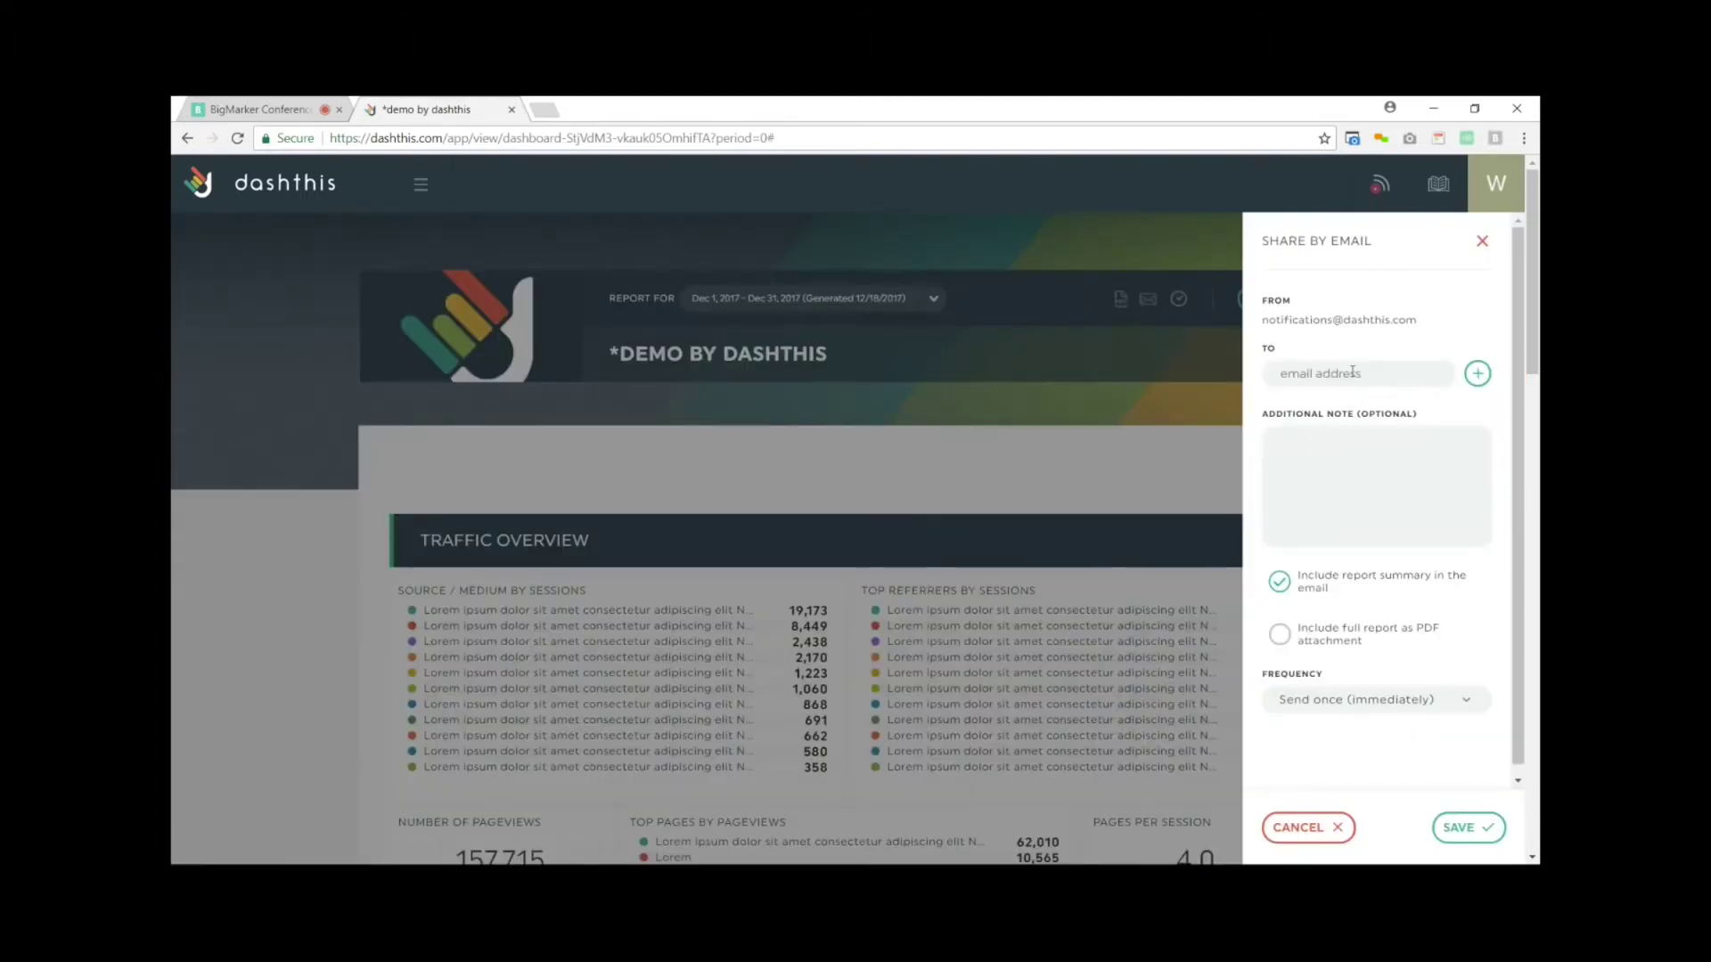
{"action": "left_click", "coordinate": [780, 136]}
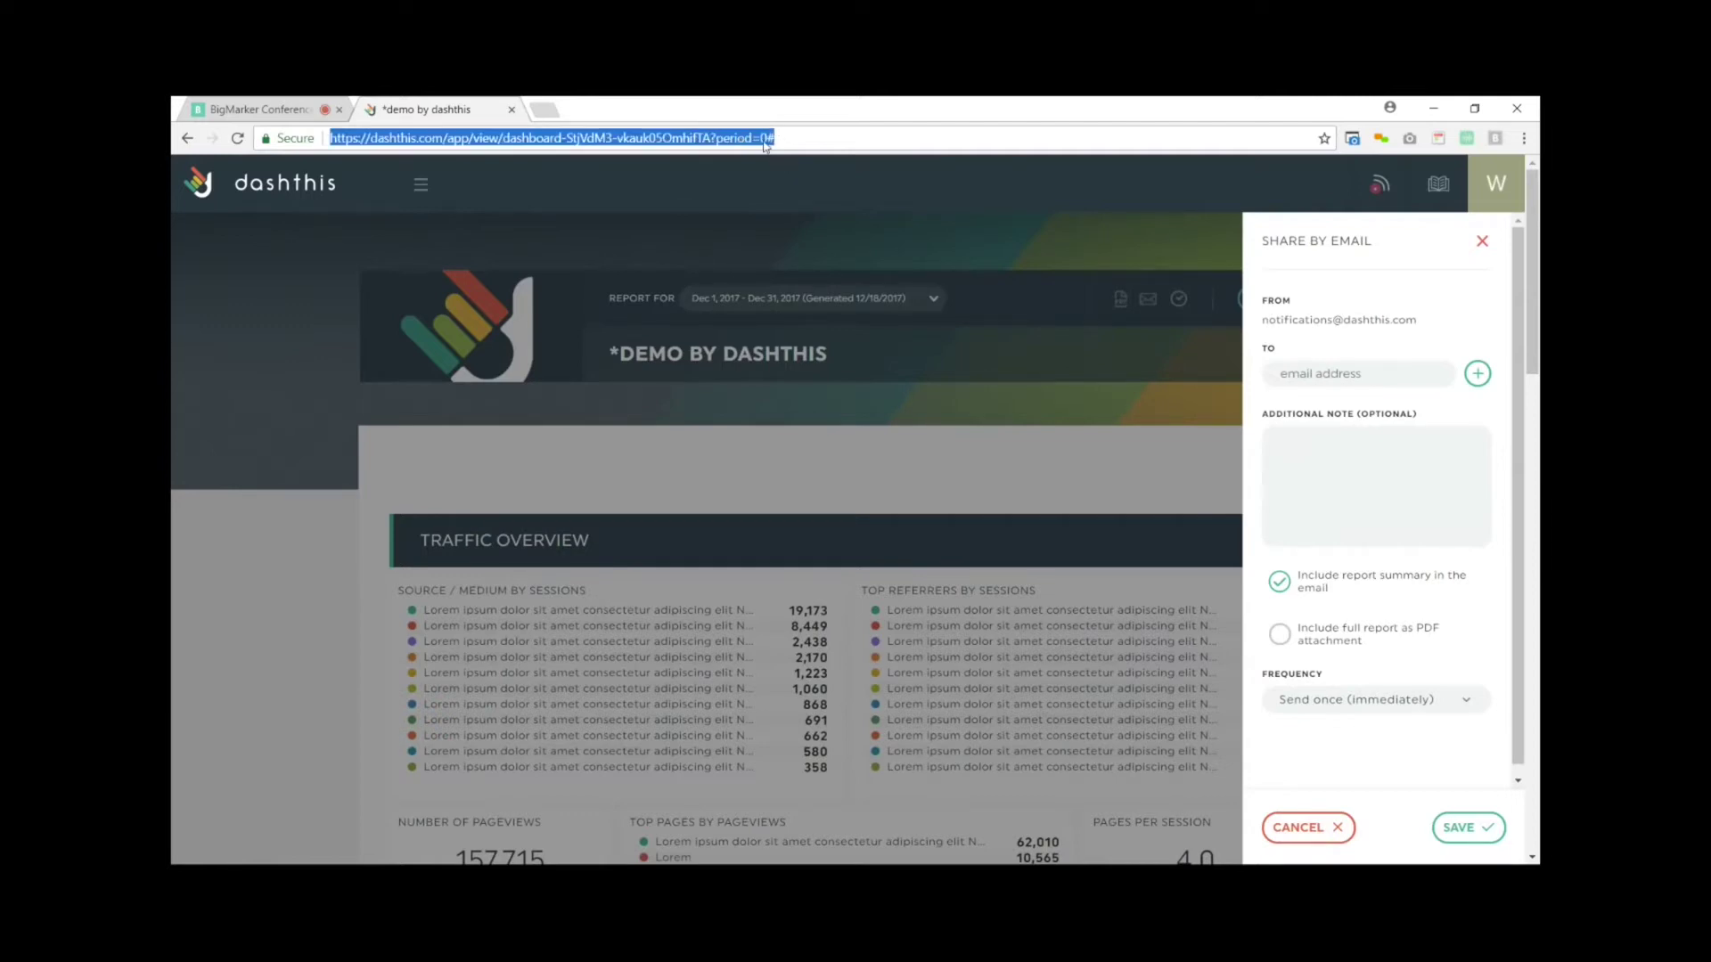
{"action": "left_click", "coordinate": [790, 141]}
{"action": "left_click_drag", "start_coordinate": [774, 139], "coordinate": [580, 143]}
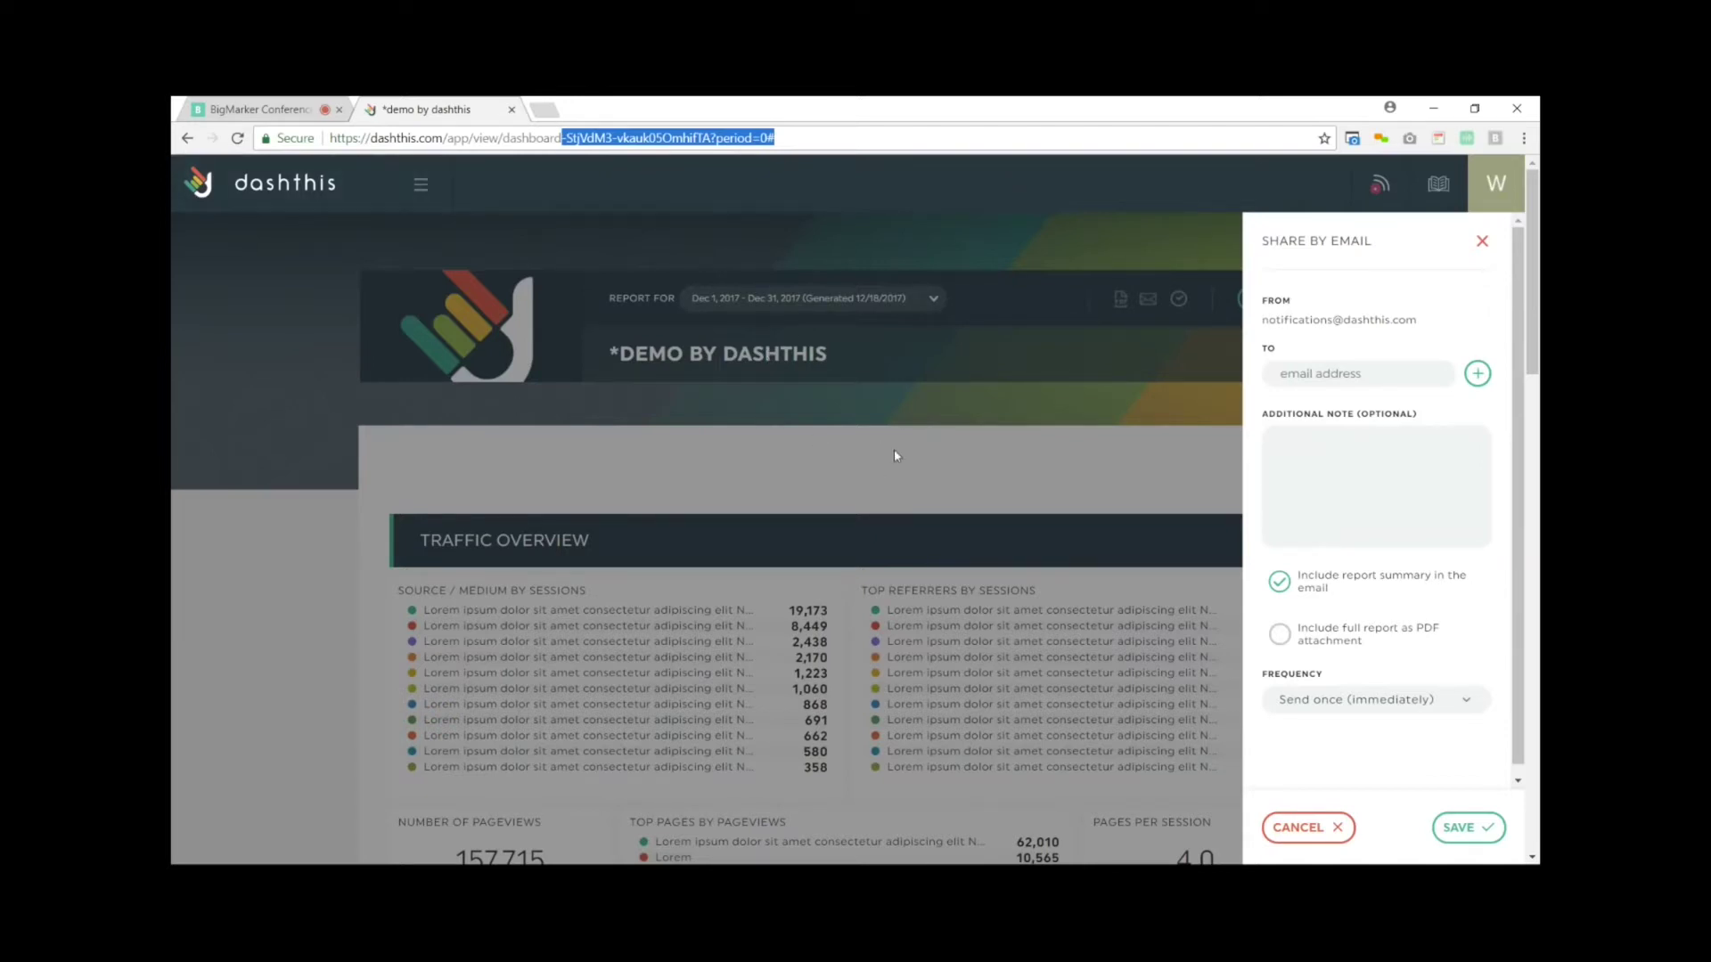
{"action": "left_click", "coordinate": [907, 421]}
{"action": "left_click", "coordinate": [1308, 827]}
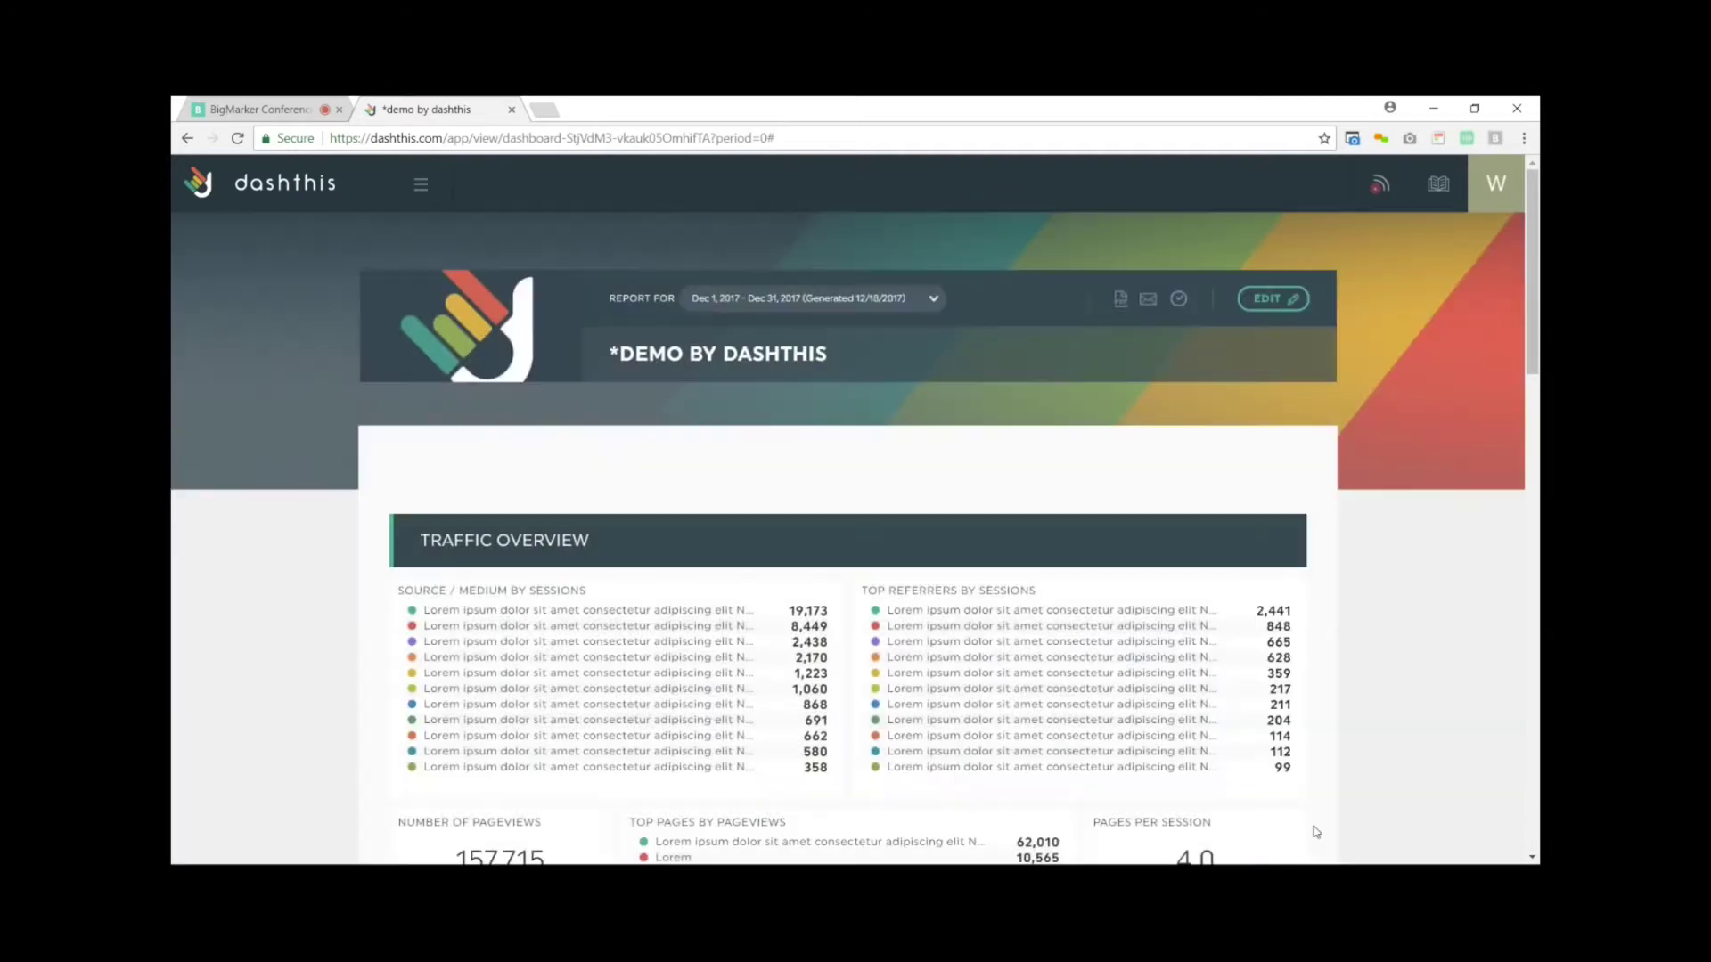
Examine the graphs in the Number of Pageviews widget and the AdWords Impressions widget, including their monthly data points.
{"action": "scroll", "coordinate": [543, 601], "scroll_direction": "down", "scroll_amount": 4}
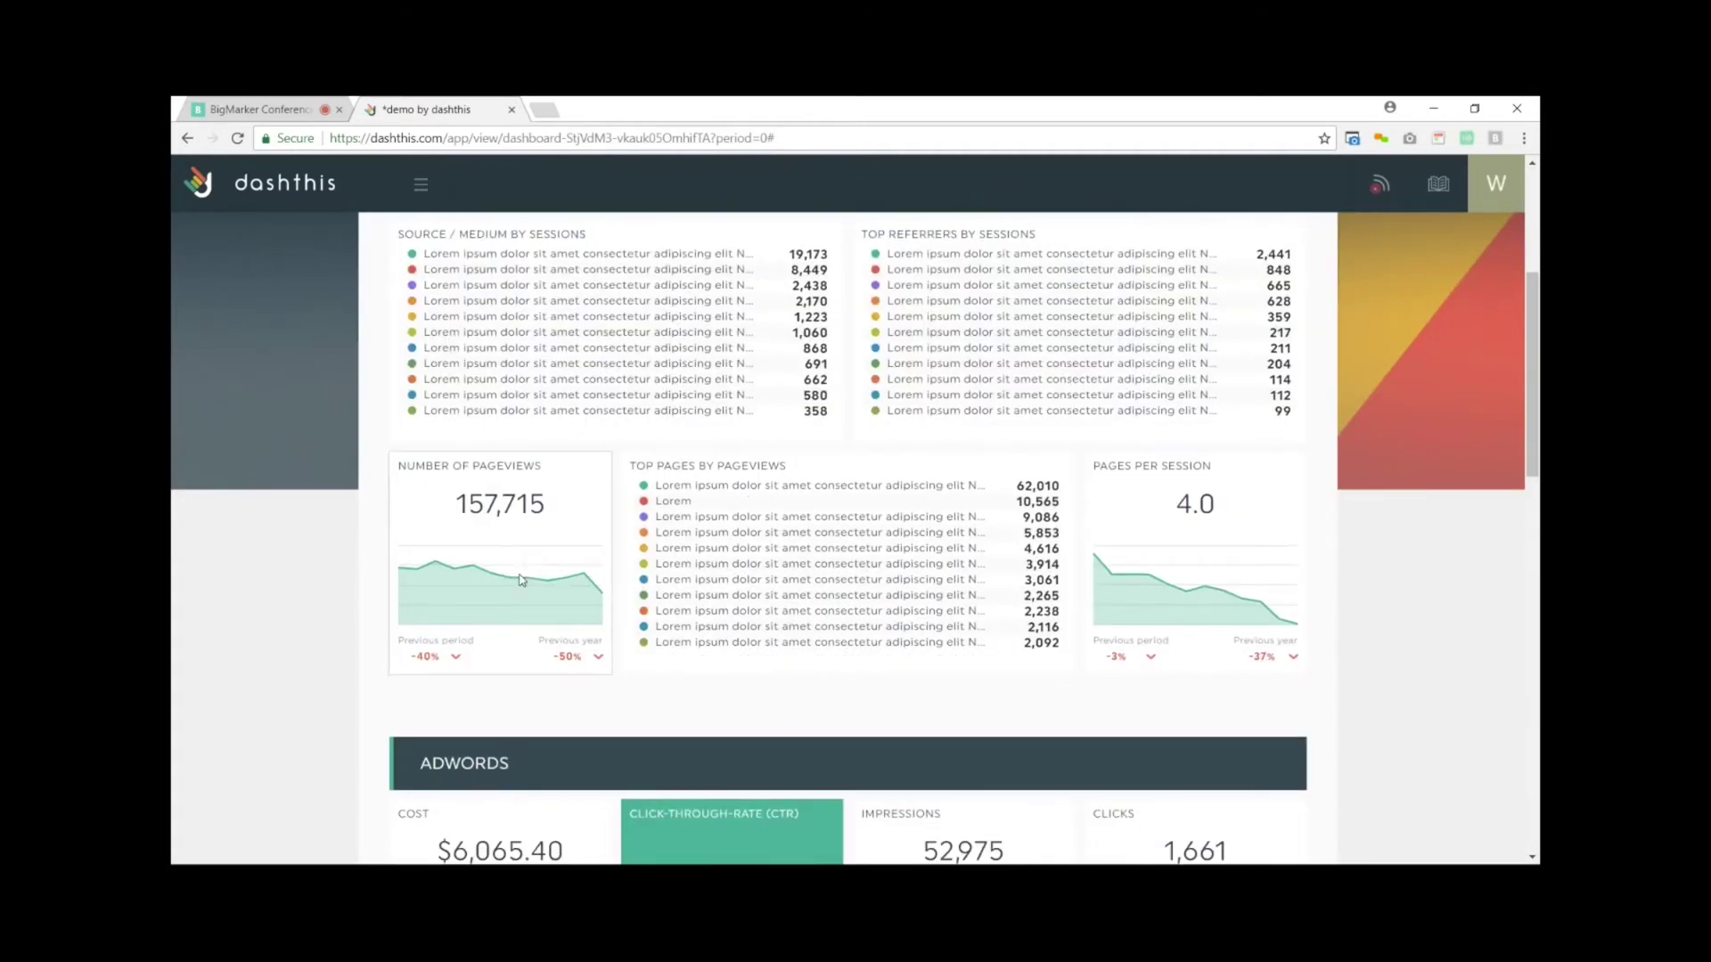
{"action": "mouse_move", "coordinate": [480, 576]}
{"action": "scroll", "coordinate": [808, 697], "scroll_direction": "down", "scroll_amount": 2}
{"action": "scroll", "coordinate": [808, 698], "scroll_direction": "down", "scroll_amount": 1}
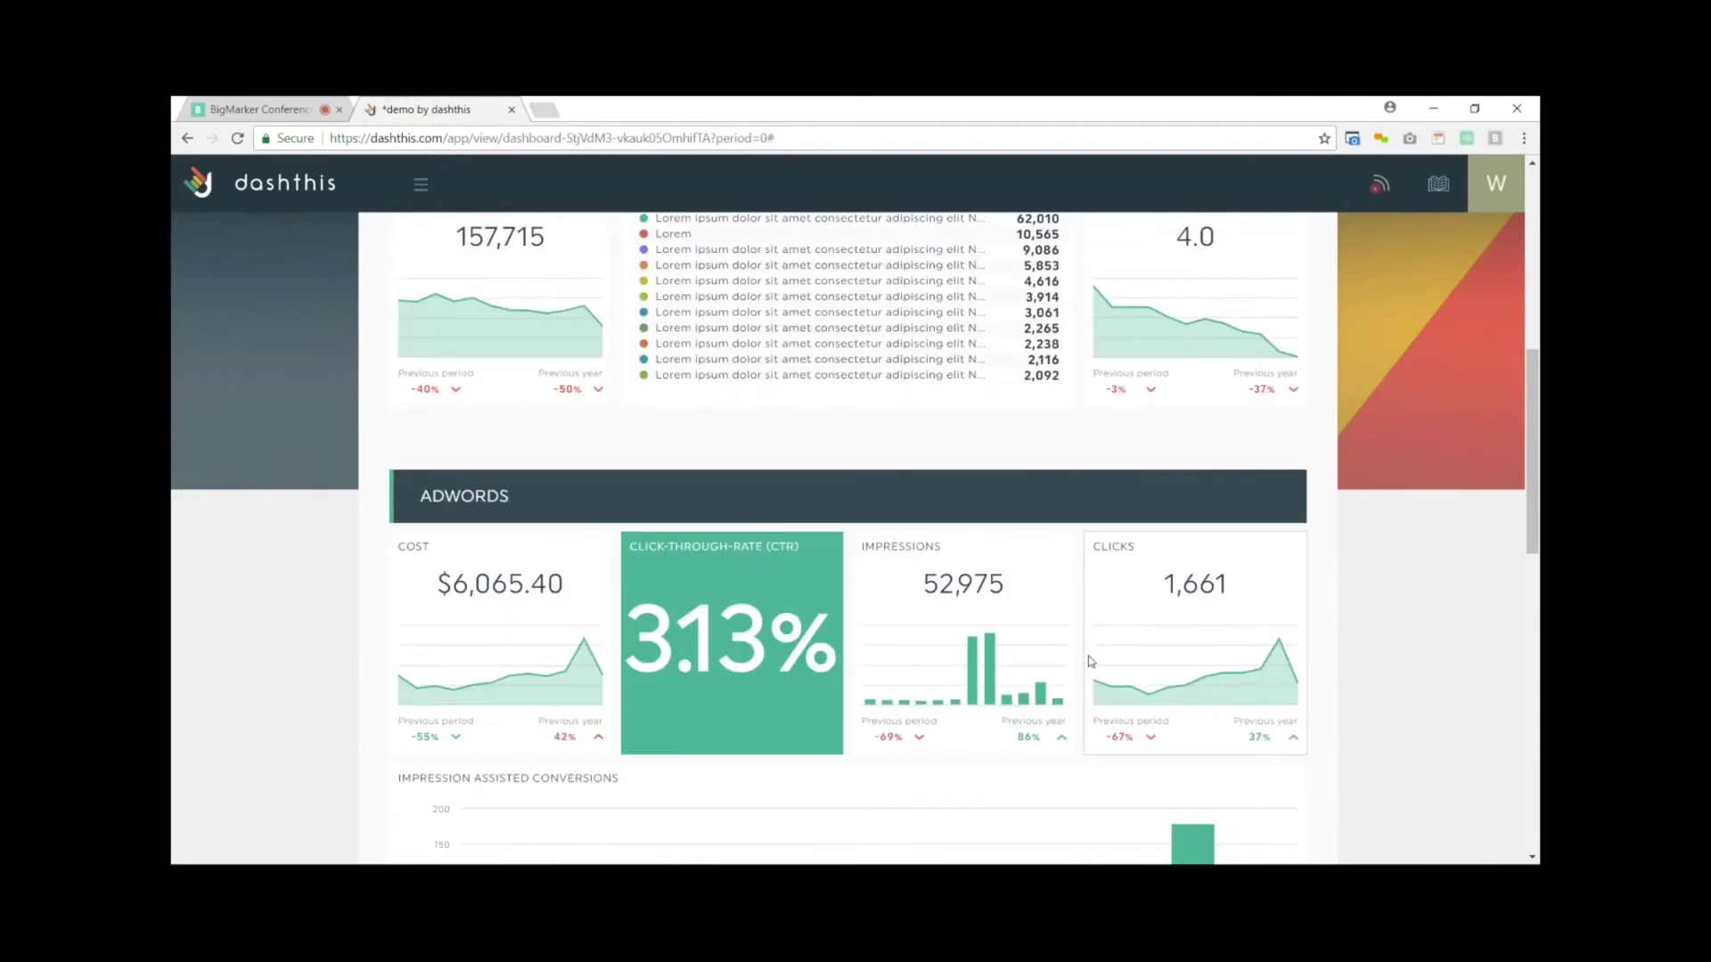
{"action": "mouse_move", "coordinate": [991, 688]}
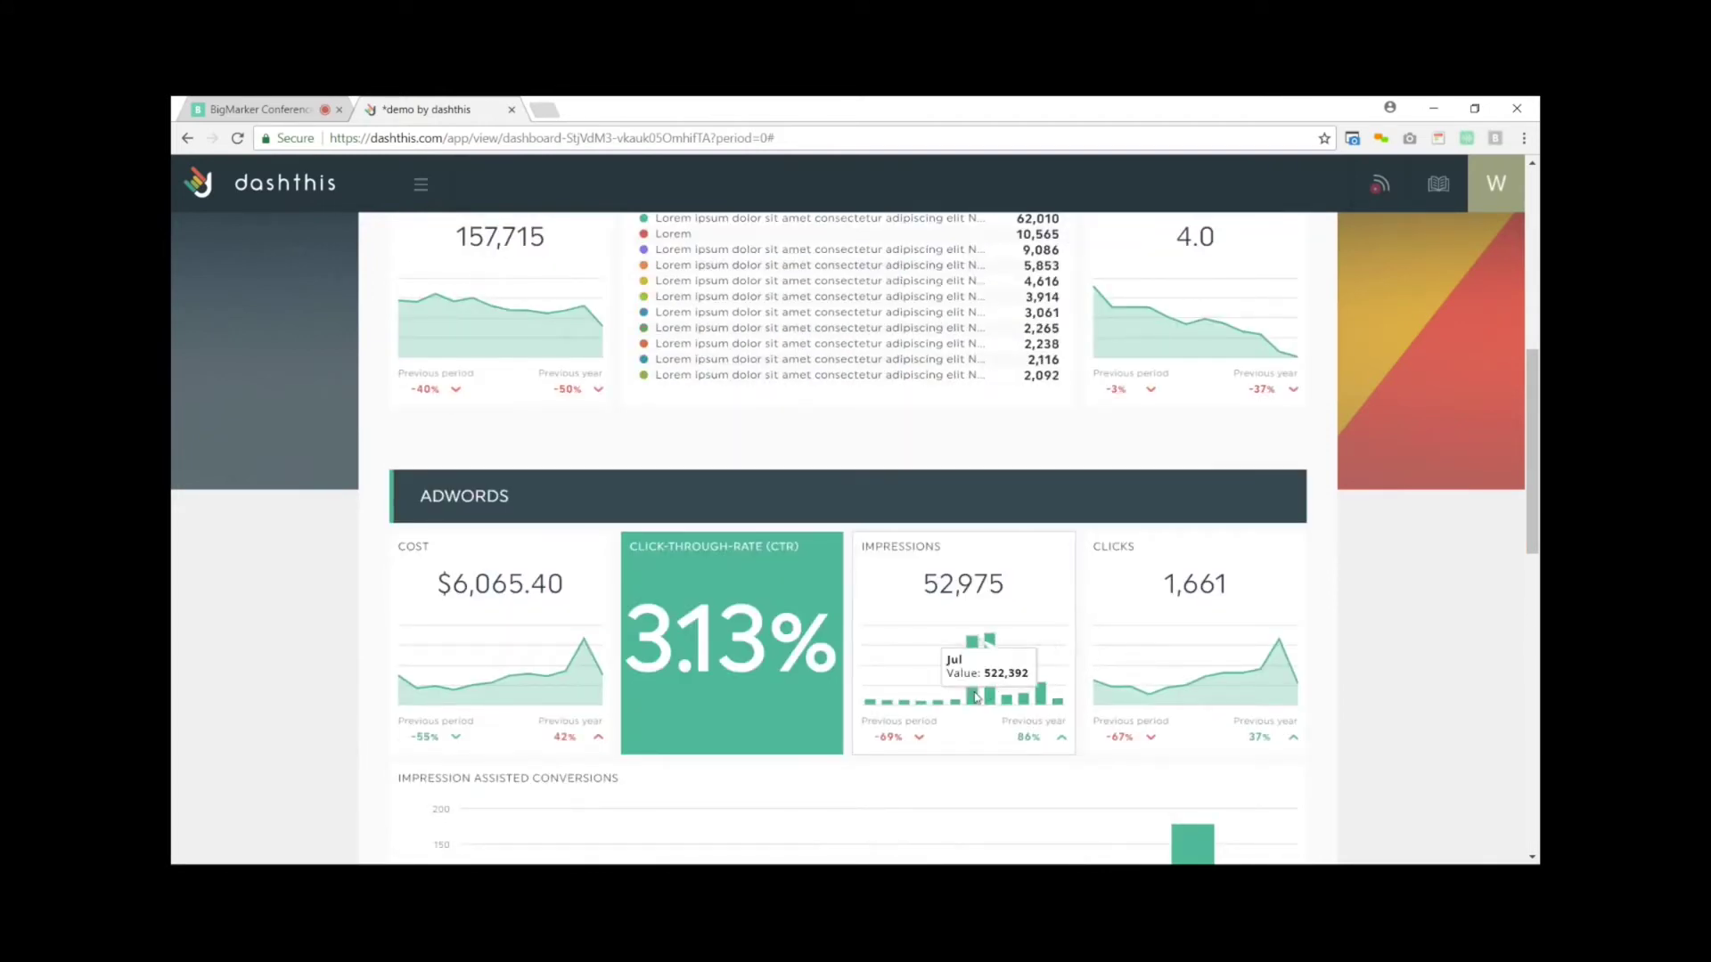
Set up emailing the report with the full PDF attached, monthly on day 2, and cancel the sharing form unsent.
{"action": "scroll", "coordinate": [992, 630], "scroll_direction": "up", "scroll_amount": 7}
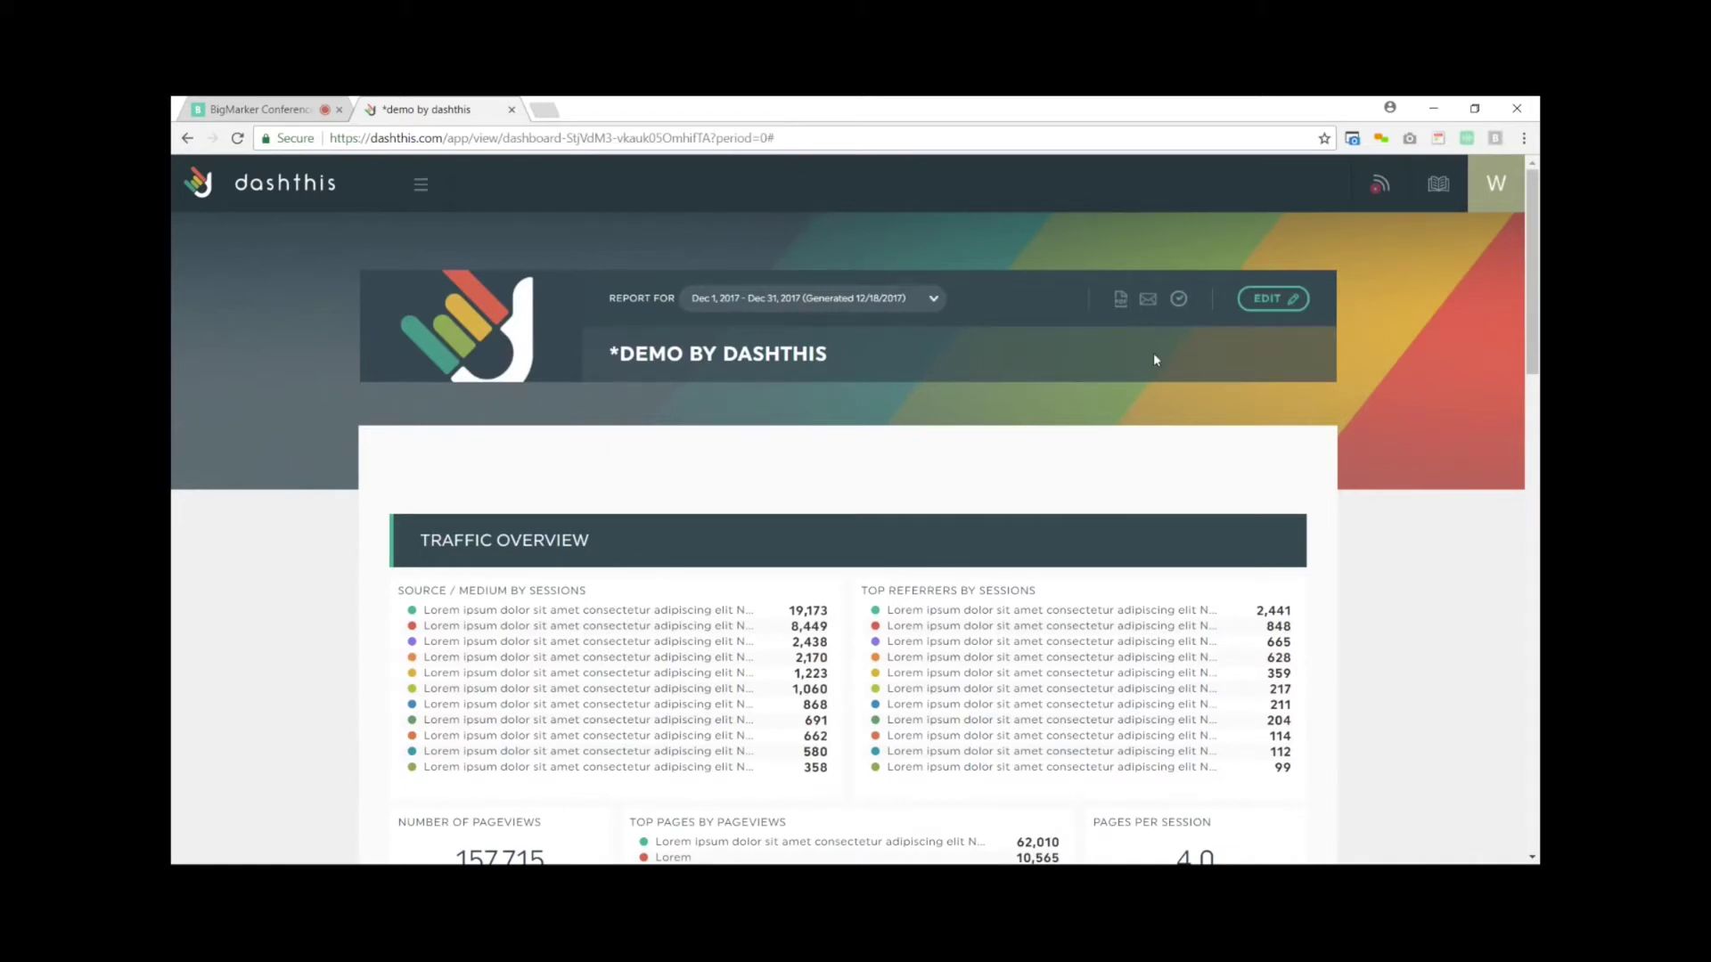
{"action": "left_click", "coordinate": [1144, 303]}
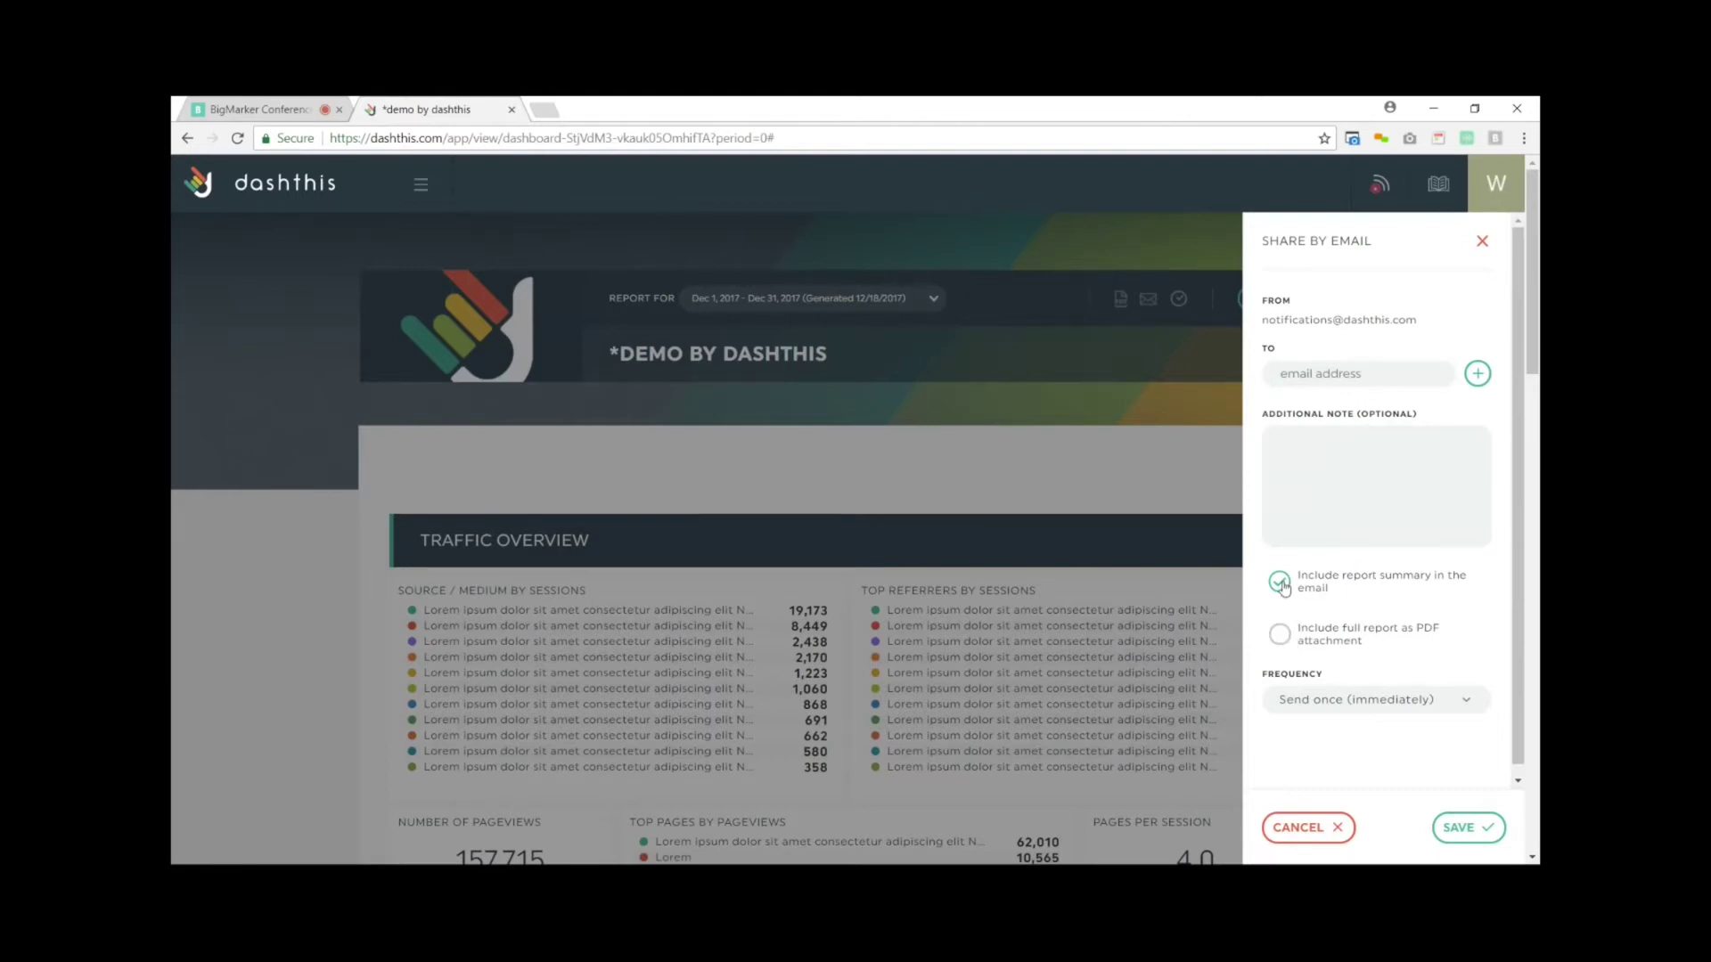
{"action": "left_click", "coordinate": [1283, 638]}
{"action": "scroll", "coordinate": [1385, 623], "scroll_direction": "down", "scroll_amount": 1}
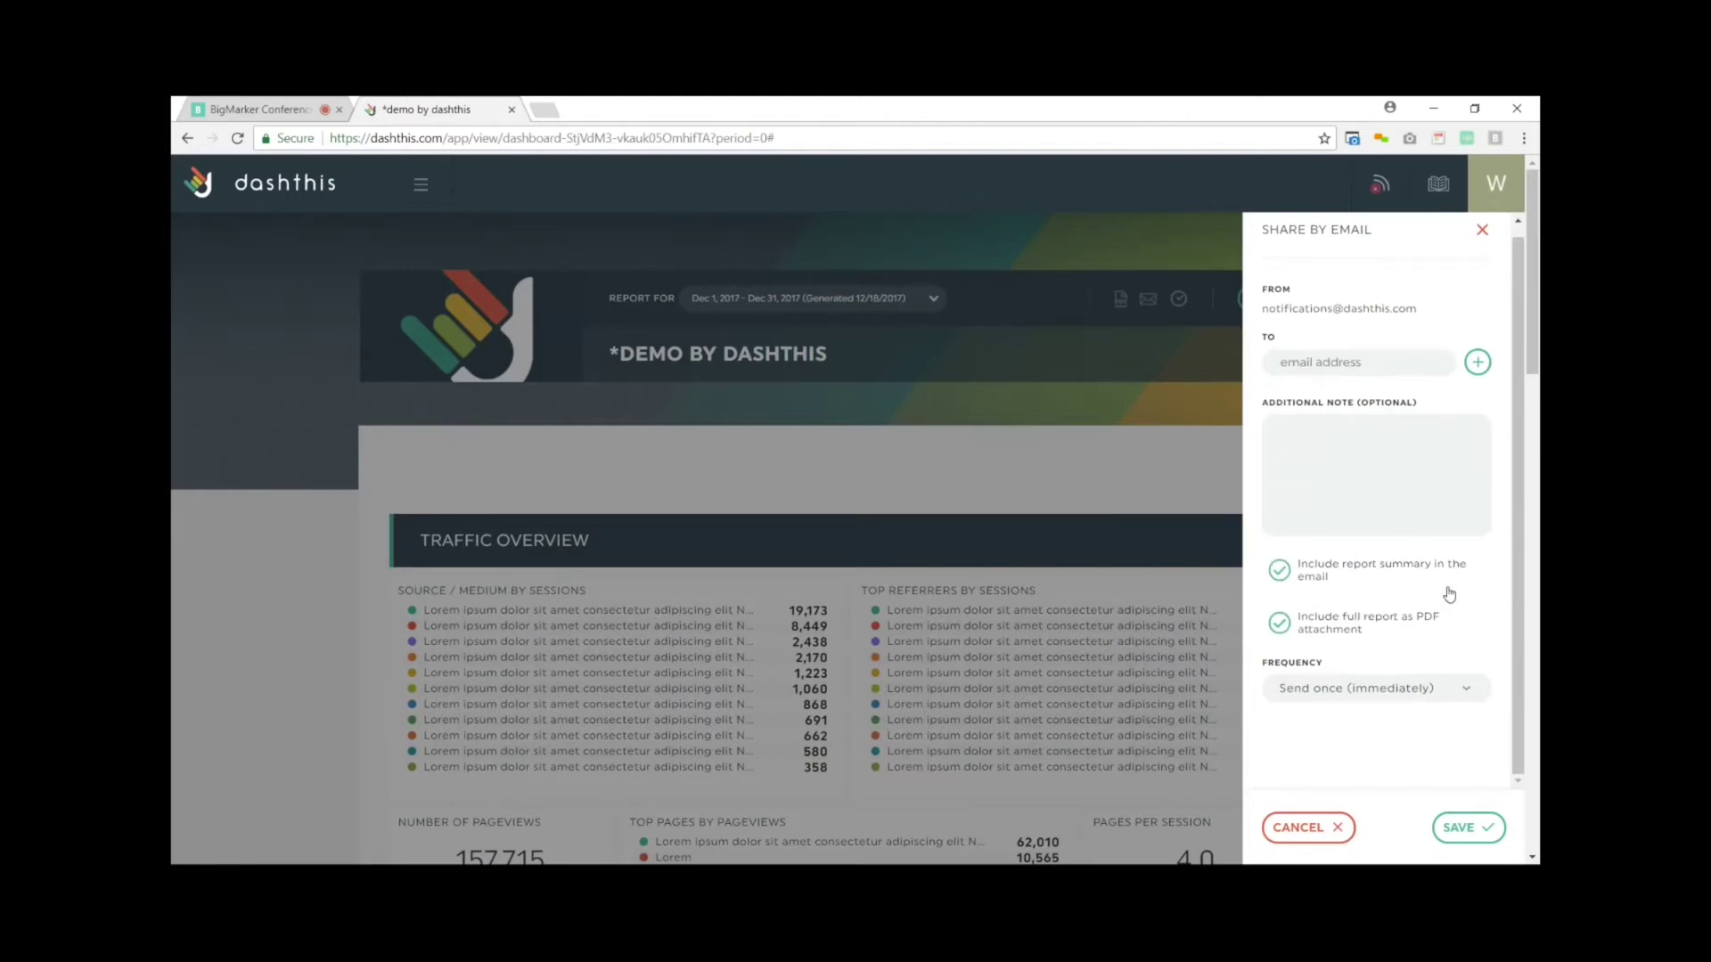
{"action": "left_click", "coordinate": [1347, 697]}
{"action": "scroll", "coordinate": [1465, 615], "scroll_direction": "down", "scroll_amount": 3}
{"action": "left_click", "coordinate": [1341, 745]}
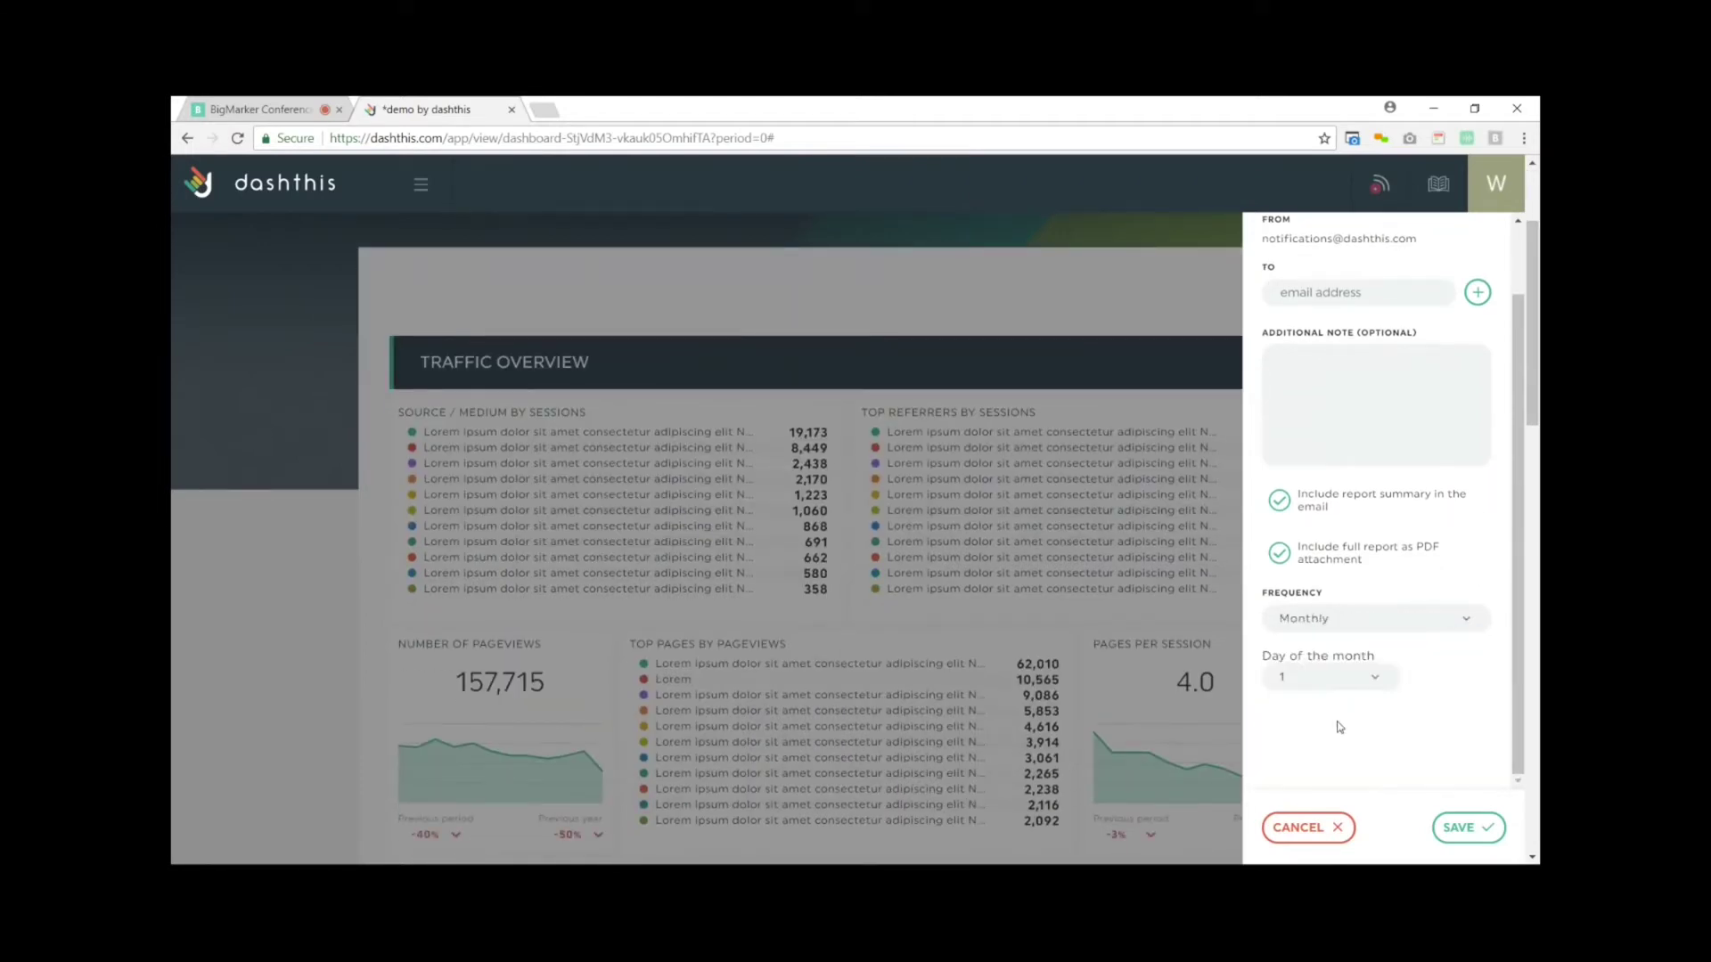
{"action": "left_click", "coordinate": [1325, 680]}
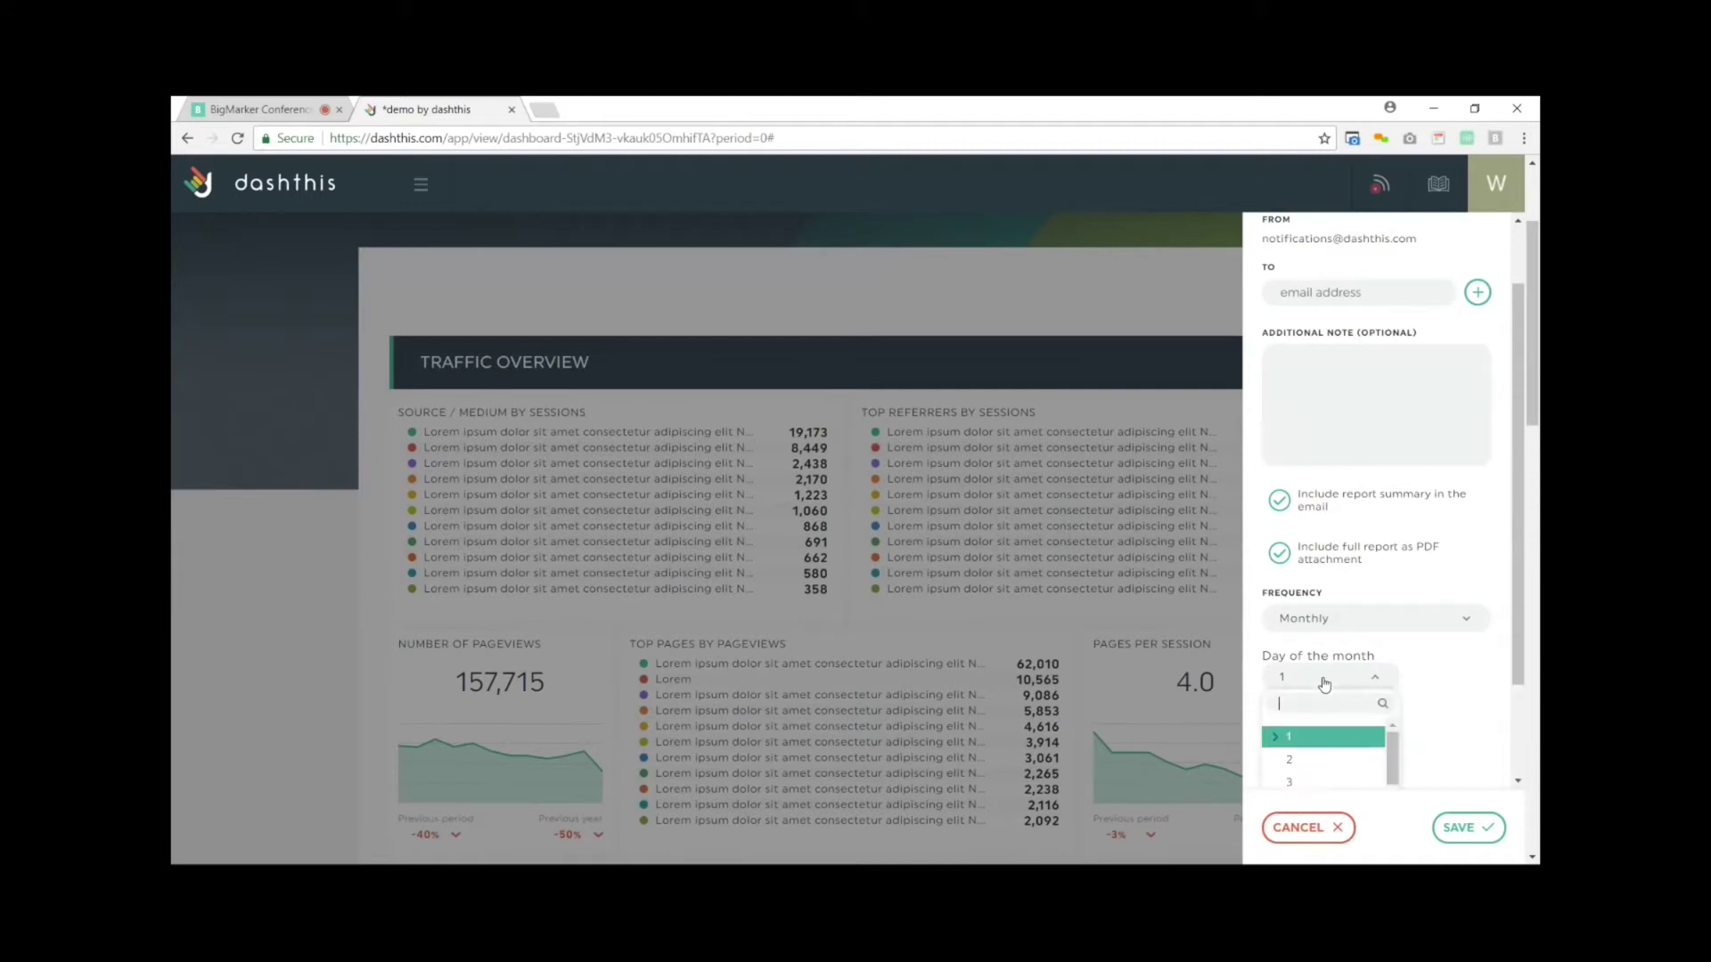
{"action": "left_click", "coordinate": [1315, 765]}
{"action": "scroll", "coordinate": [1447, 676], "scroll_direction": "down", "scroll_amount": 2}
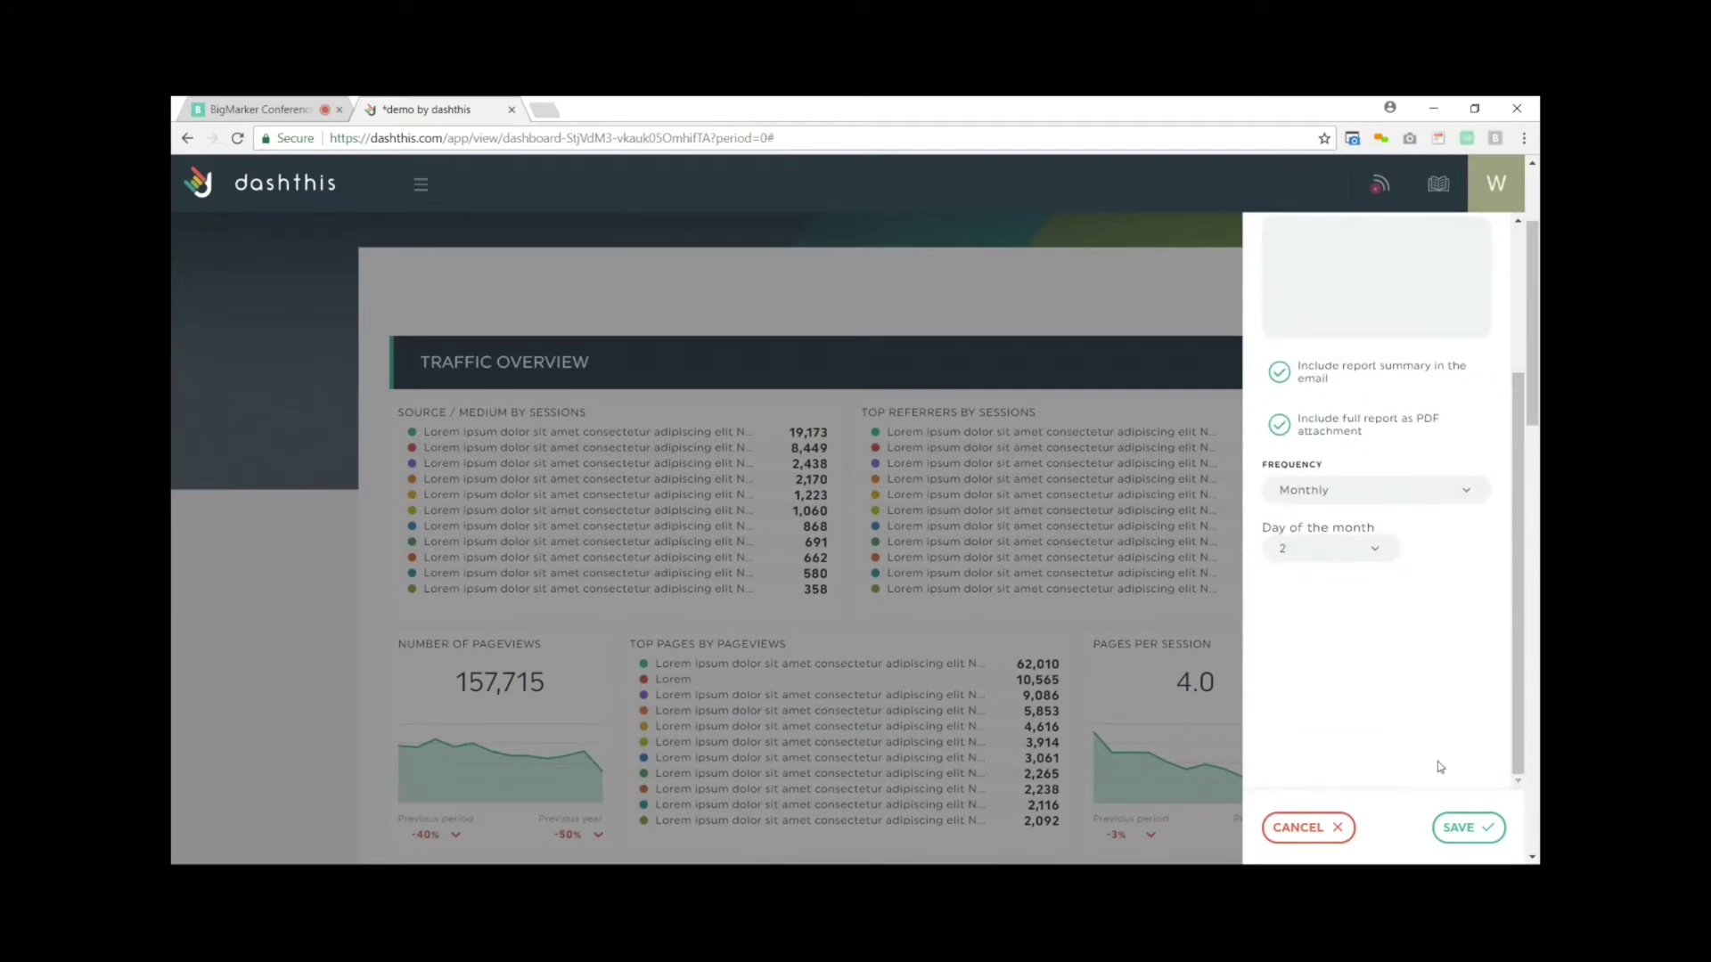
{"action": "left_click", "coordinate": [1301, 827]}
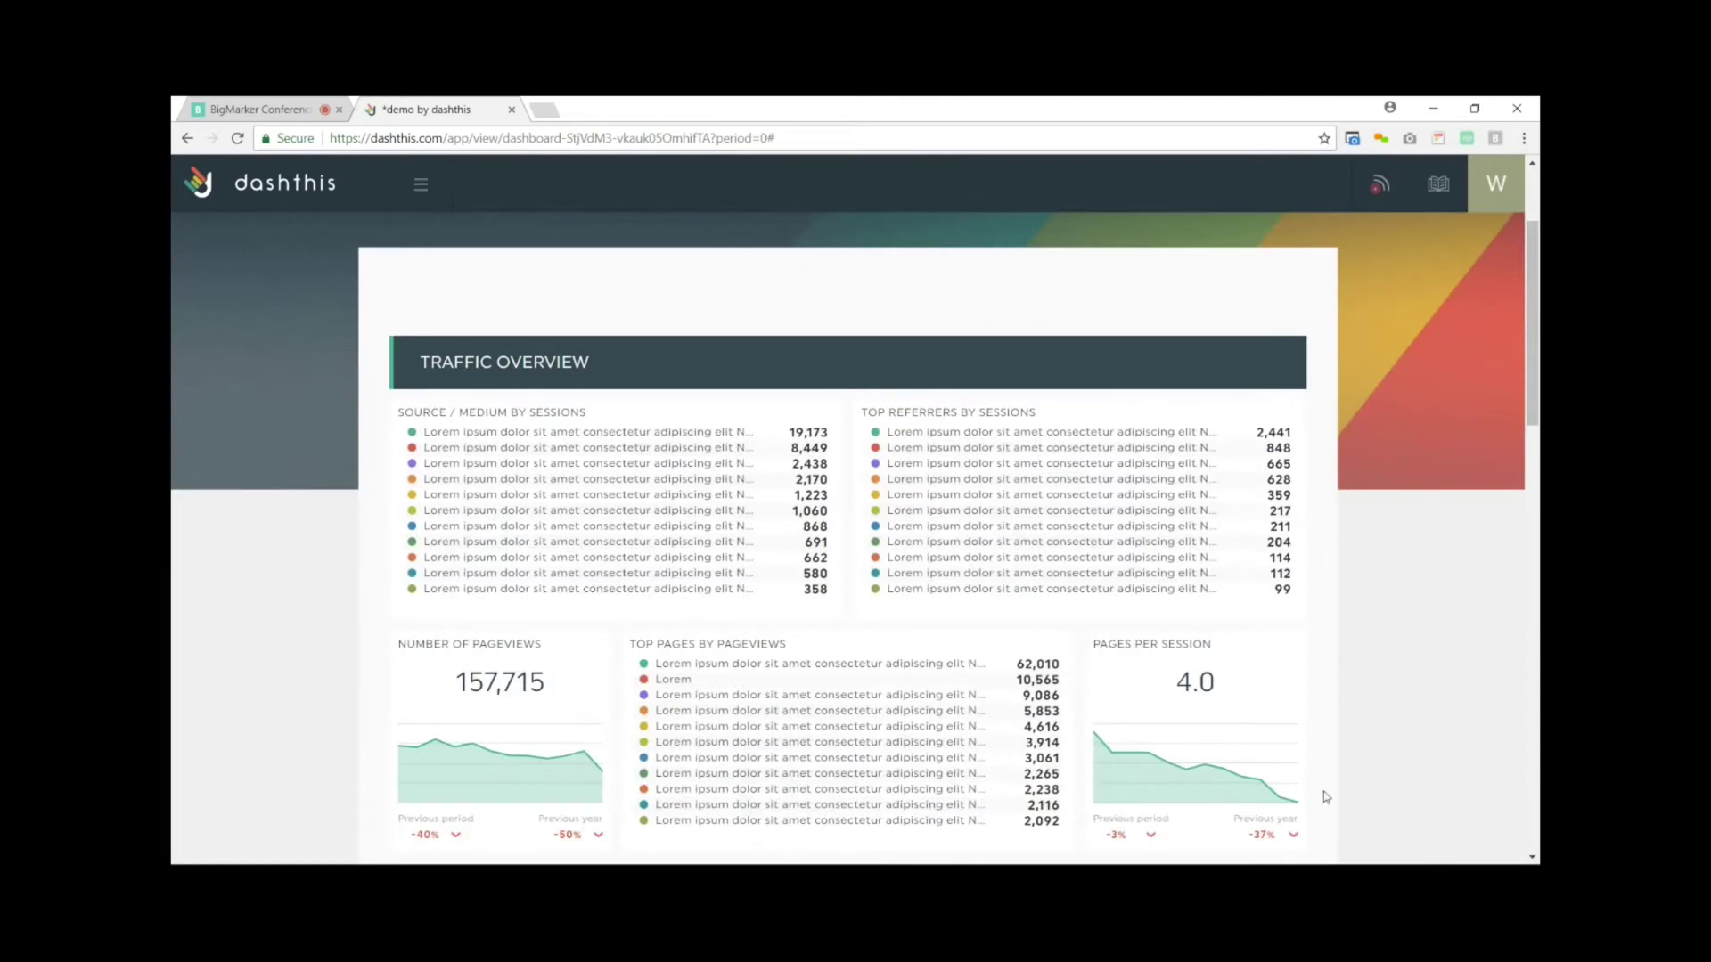
Switch the dashboard from viewing back to editing.
{"action": "scroll", "coordinate": [1382, 640], "scroll_direction": "up", "scroll_amount": 2}
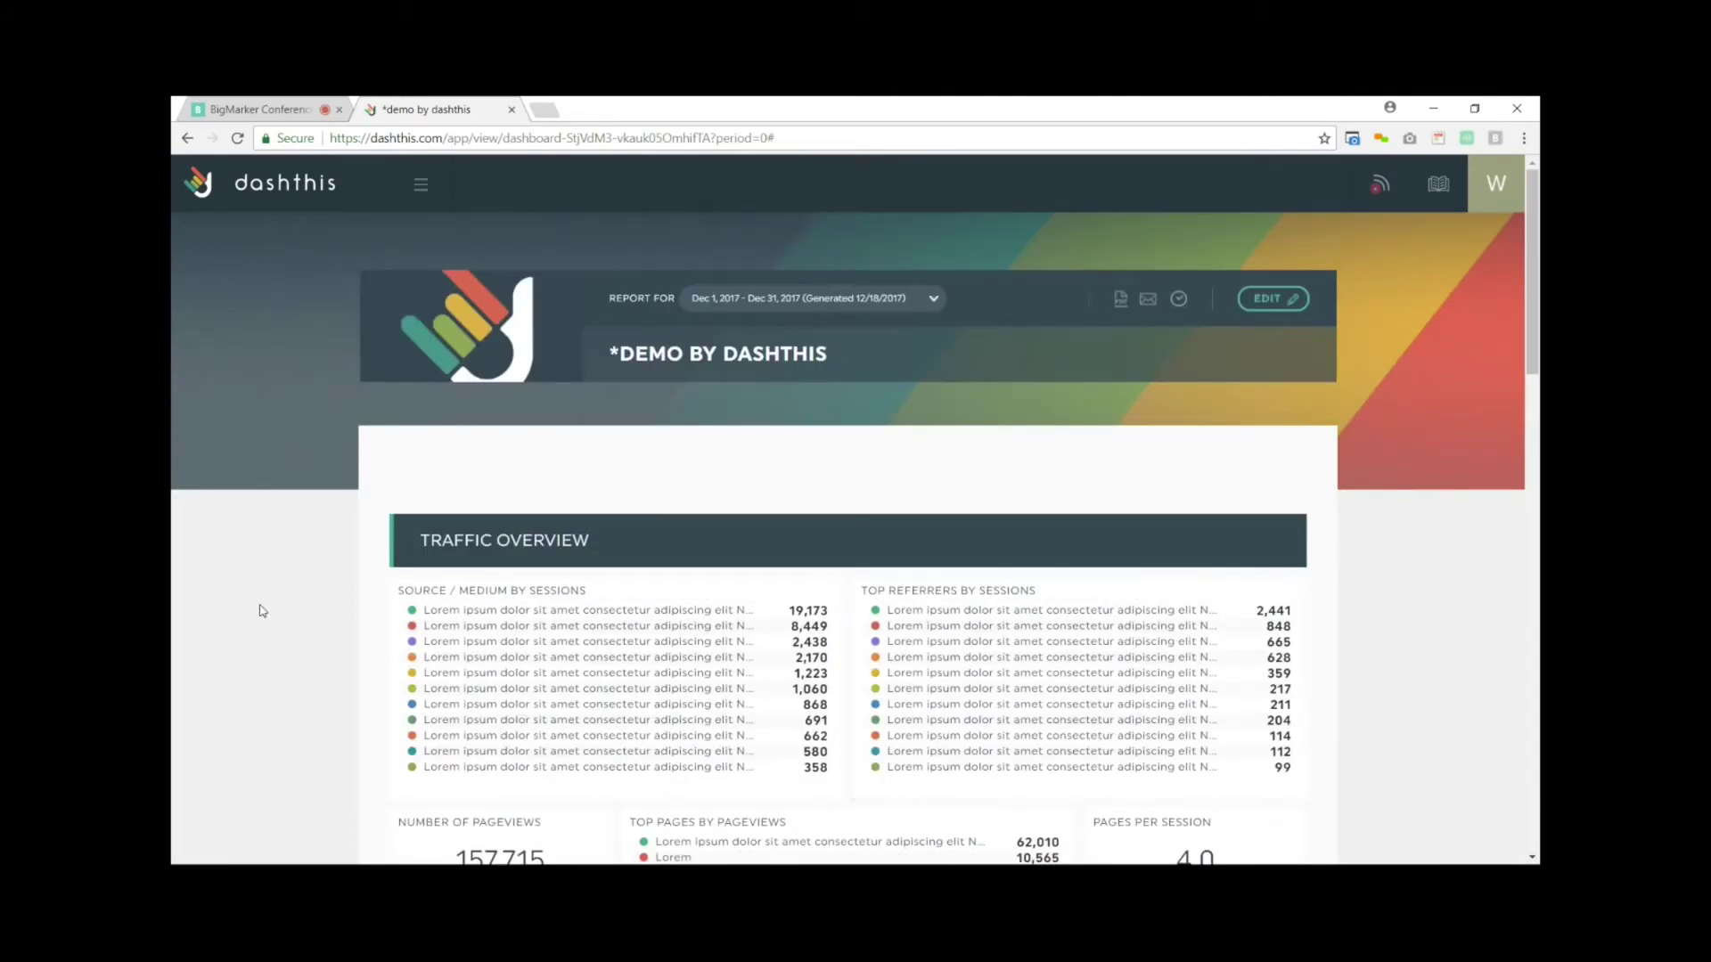
{"action": "scroll", "coordinate": [1417, 699], "scroll_direction": "down", "scroll_amount": 7}
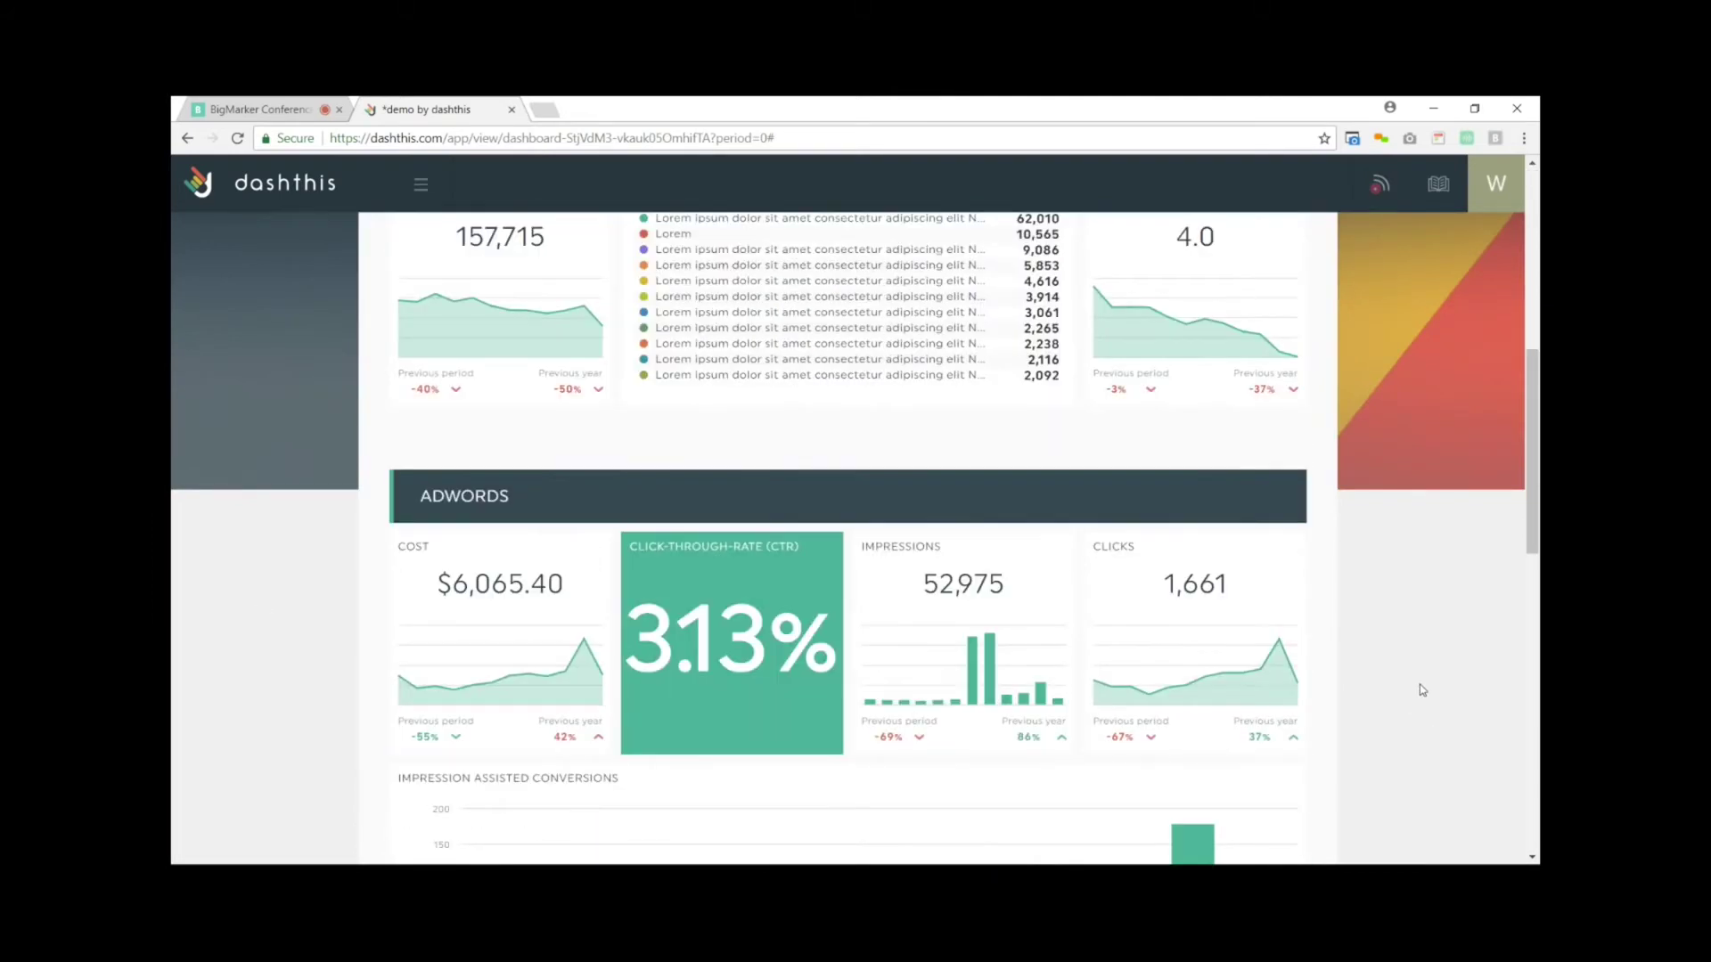
{"action": "scroll", "coordinate": [1393, 573], "scroll_direction": "up", "scroll_amount": 5}
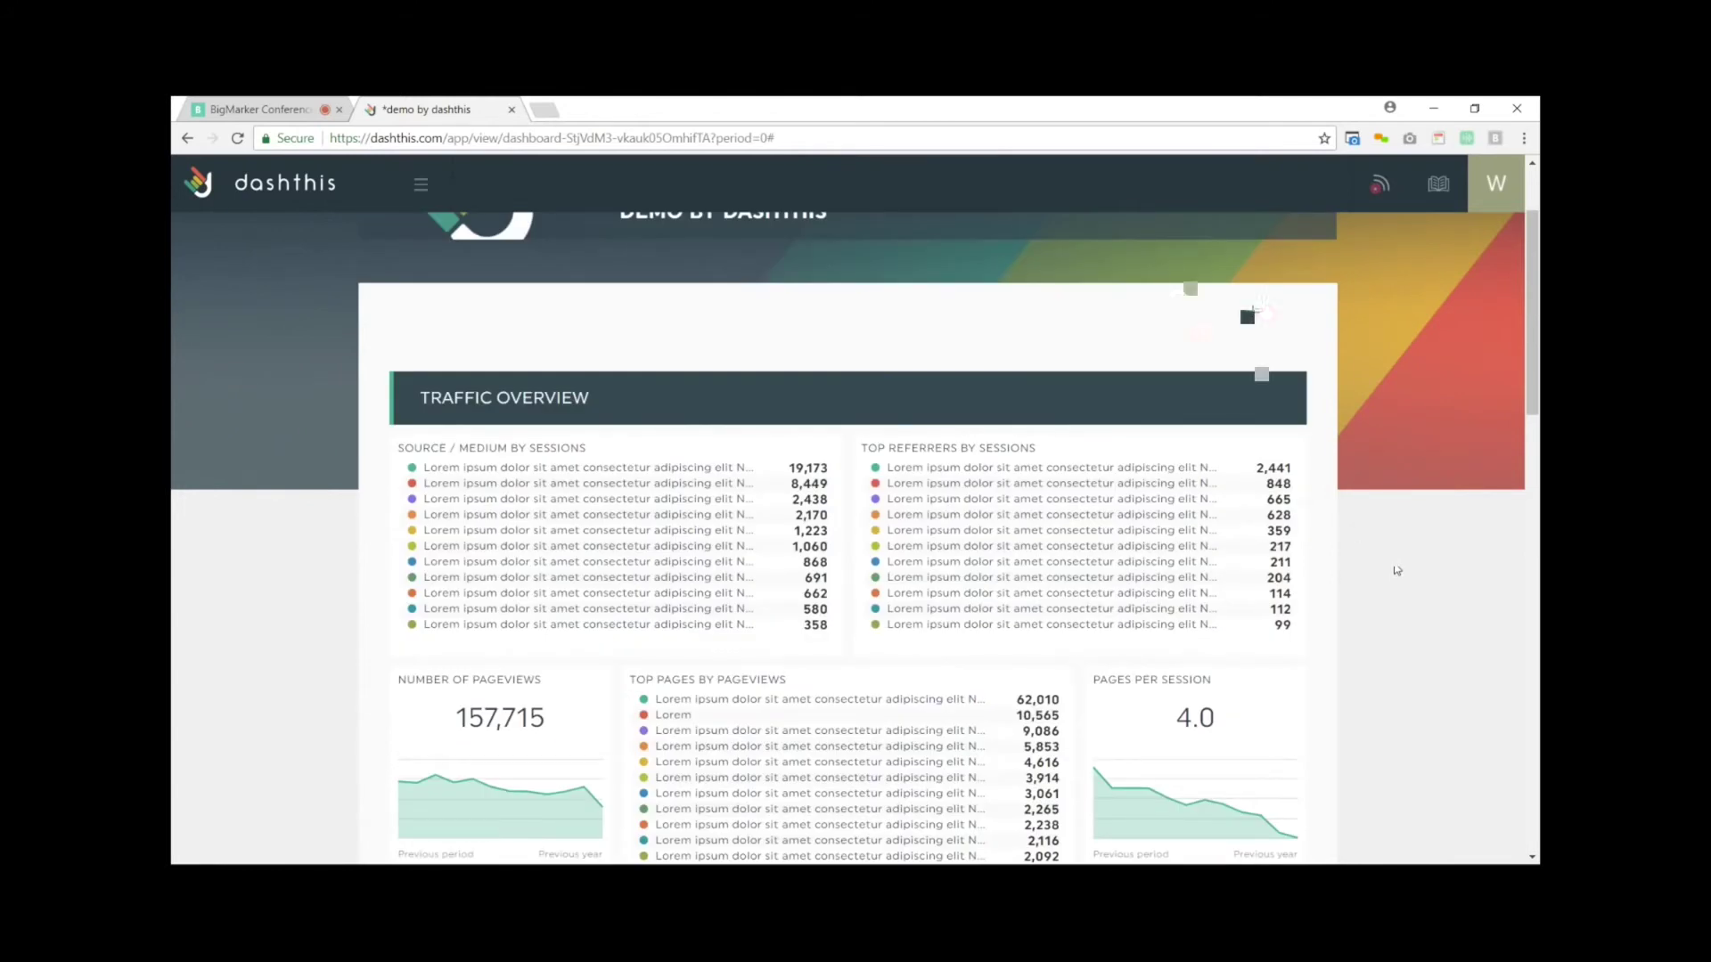
{"action": "scroll", "coordinate": [1269, 303], "scroll_direction": "up", "scroll_amount": 2}
{"action": "left_click", "coordinate": [1270, 300]}
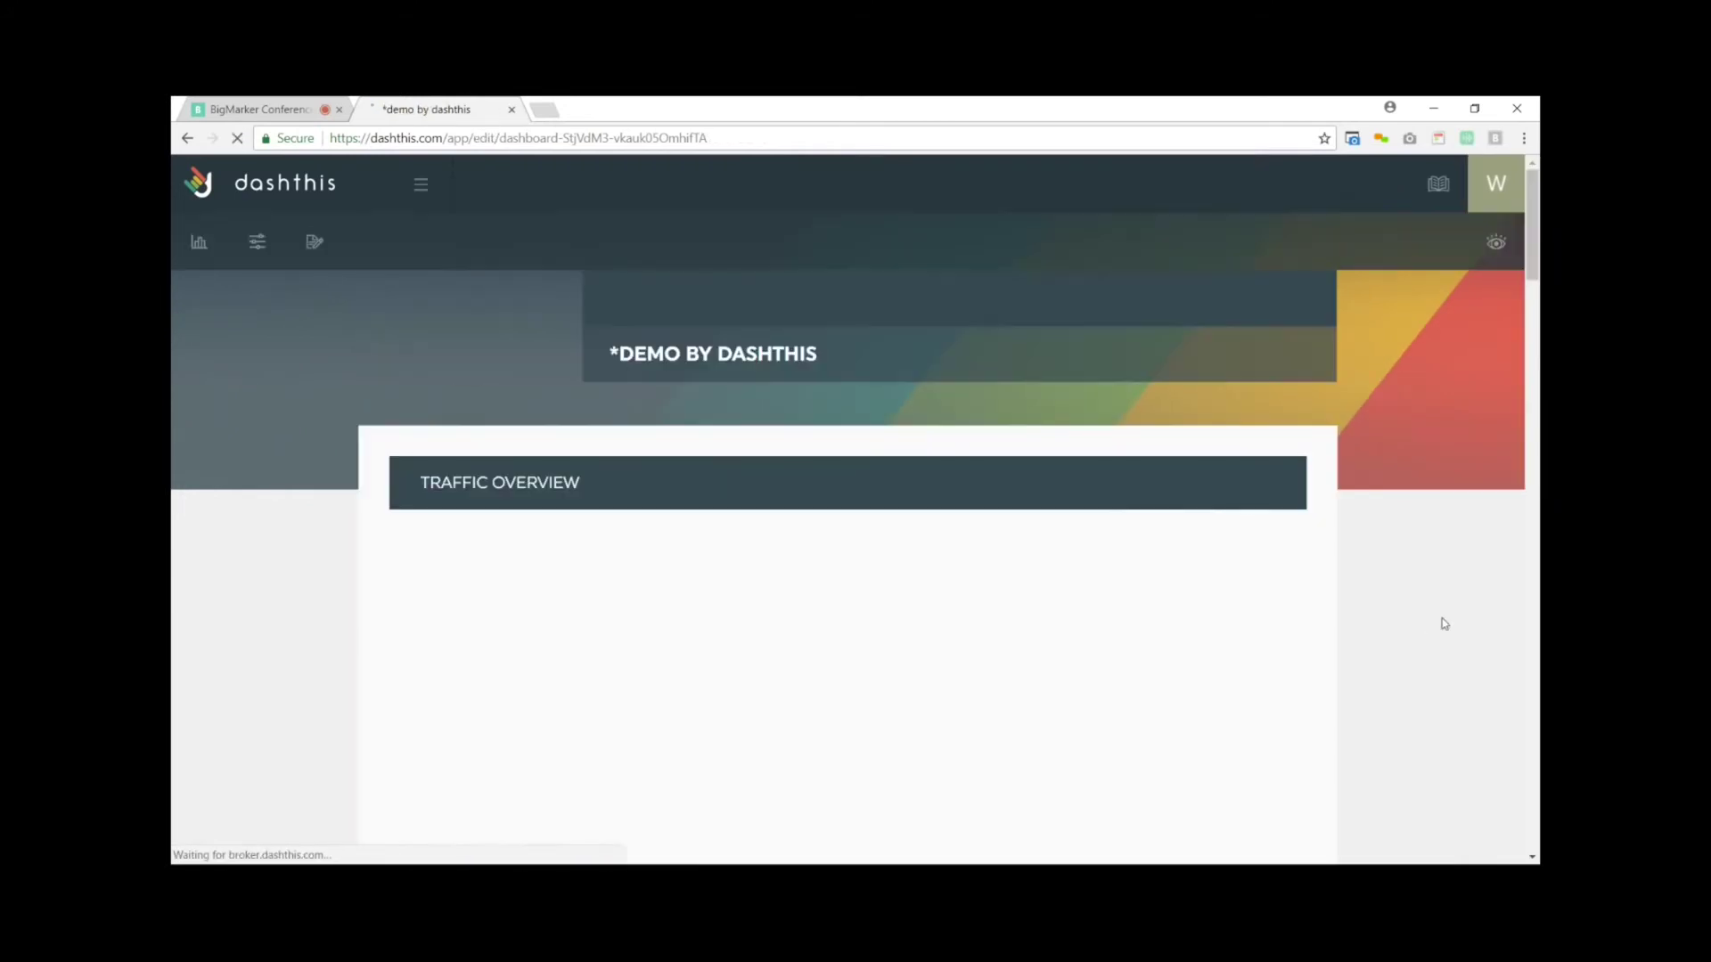
Add a static Comments widget at the end of the dashboard, below the Link Clicks Conversion Rate gauge.
{"action": "scroll", "coordinate": [1402, 592], "scroll_direction": "down", "scroll_amount": 3}
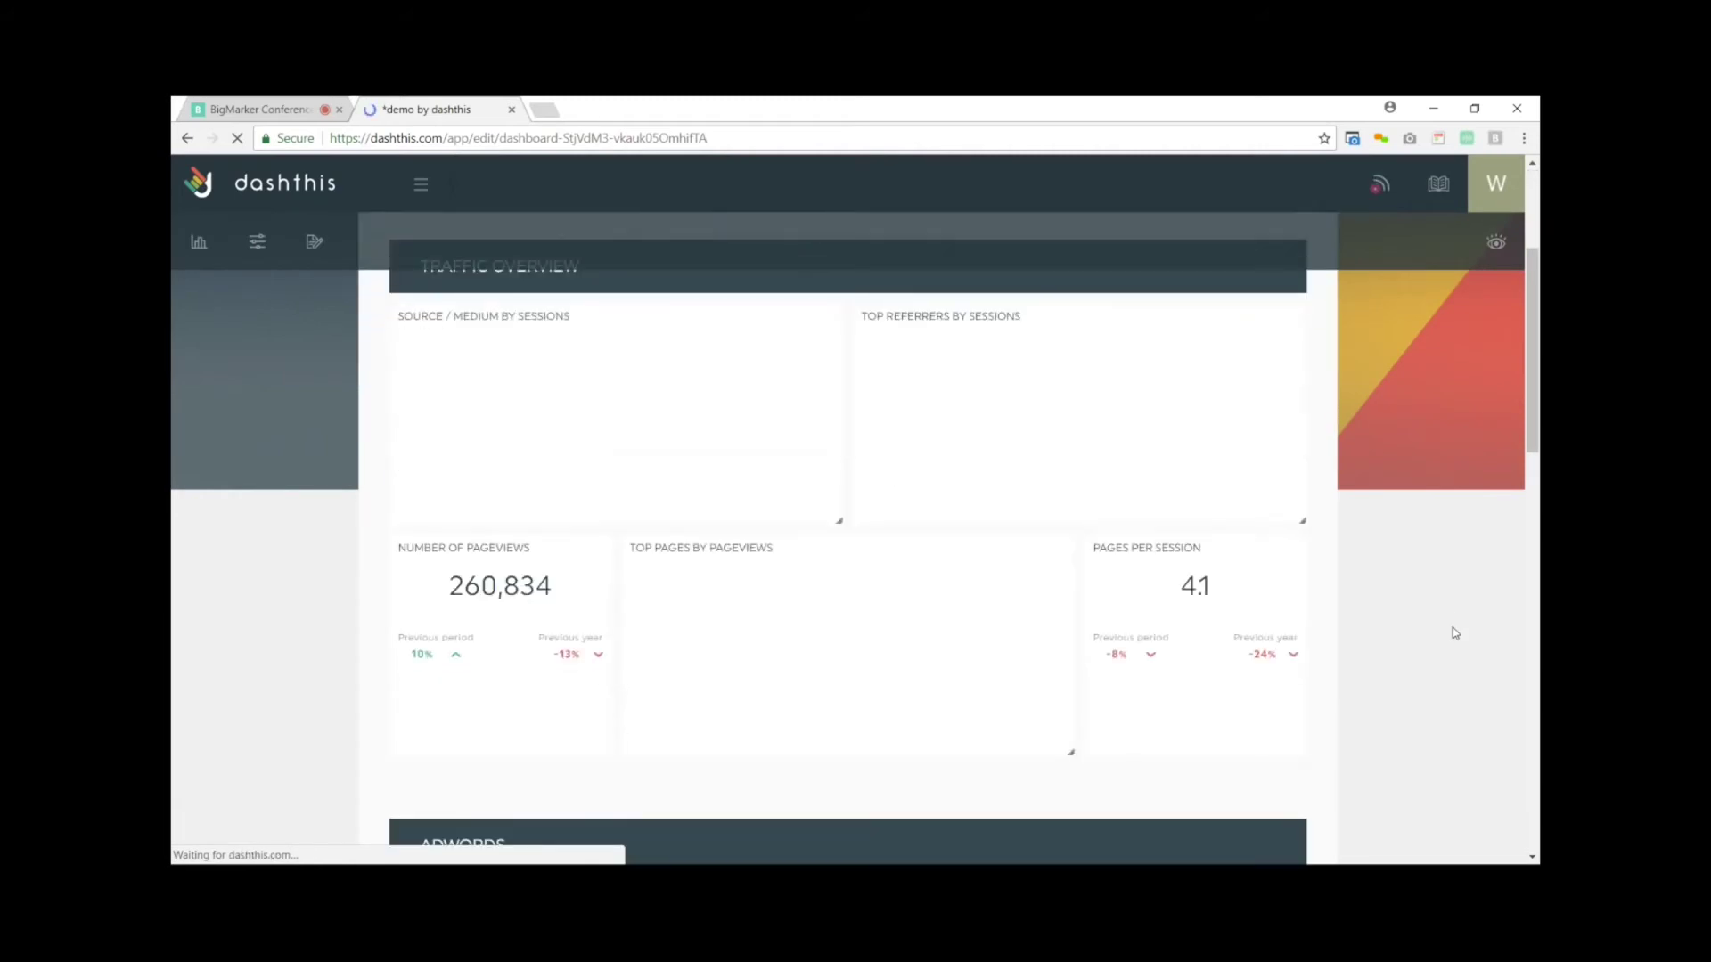
{"action": "scroll", "coordinate": [1454, 629], "scroll_direction": "down", "scroll_amount": 8}
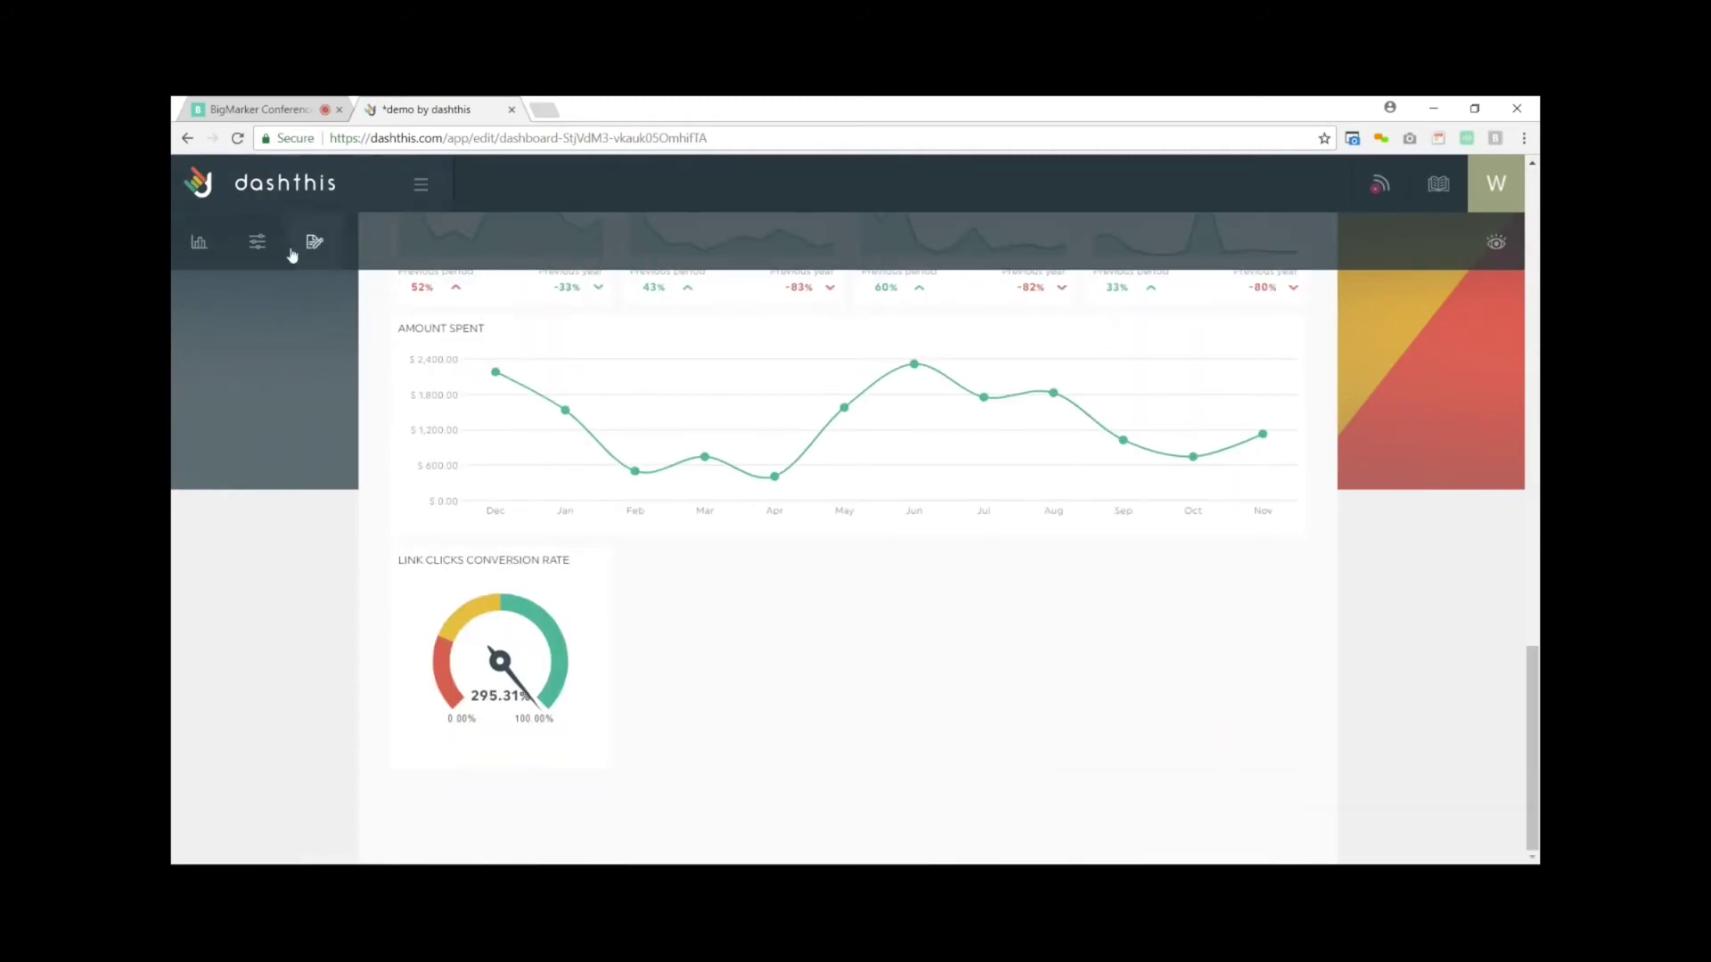
{"action": "left_click", "coordinate": [316, 243]}
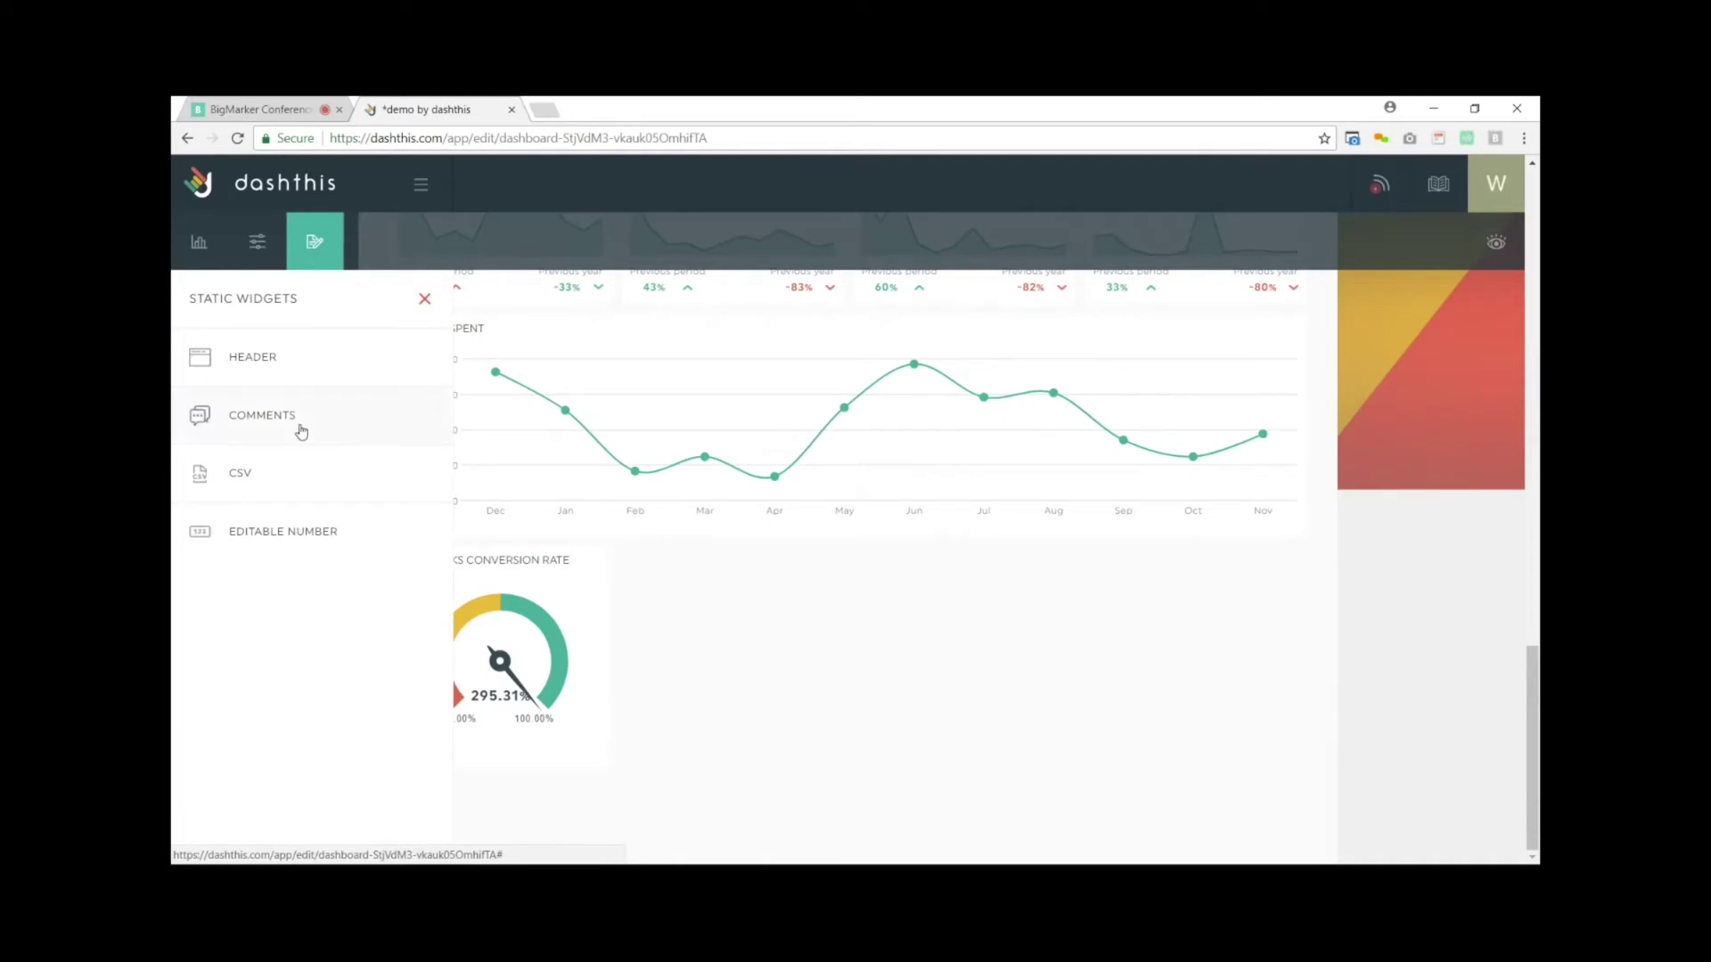
{"action": "left_click", "coordinate": [257, 417]}
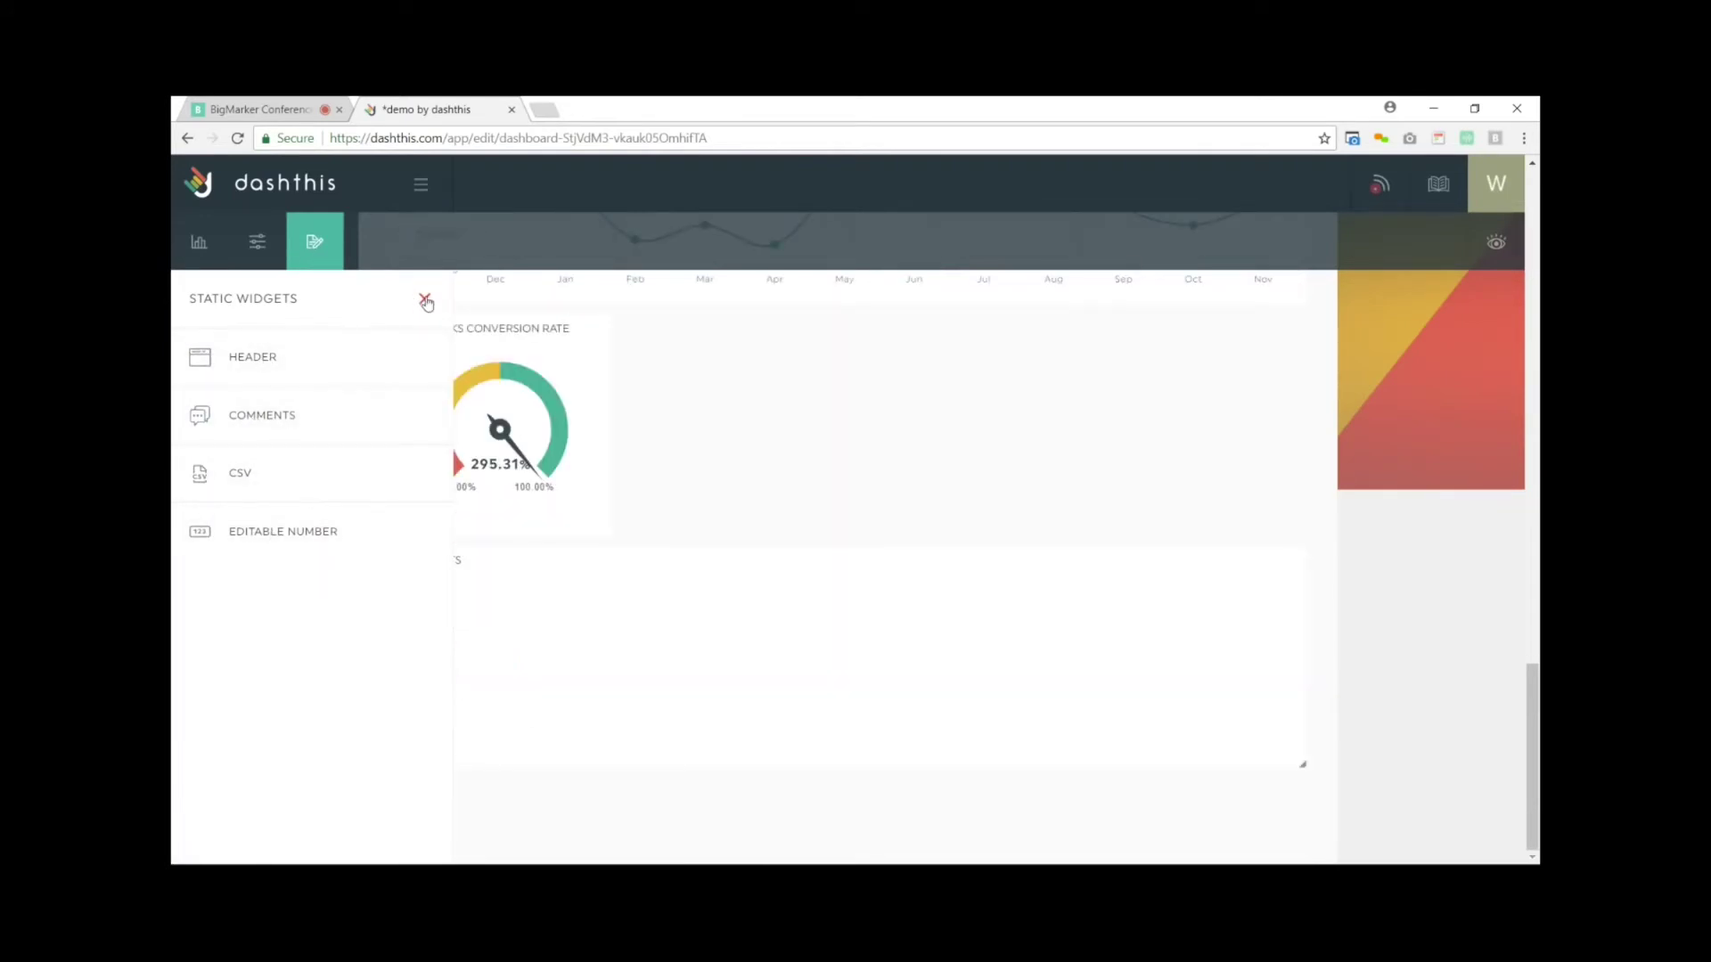
{"action": "left_click", "coordinate": [425, 300]}
Upload the Facebook AD image from the Desktop into the Comments widget's content and save it.
{"action": "left_click", "coordinate": [1292, 613]}
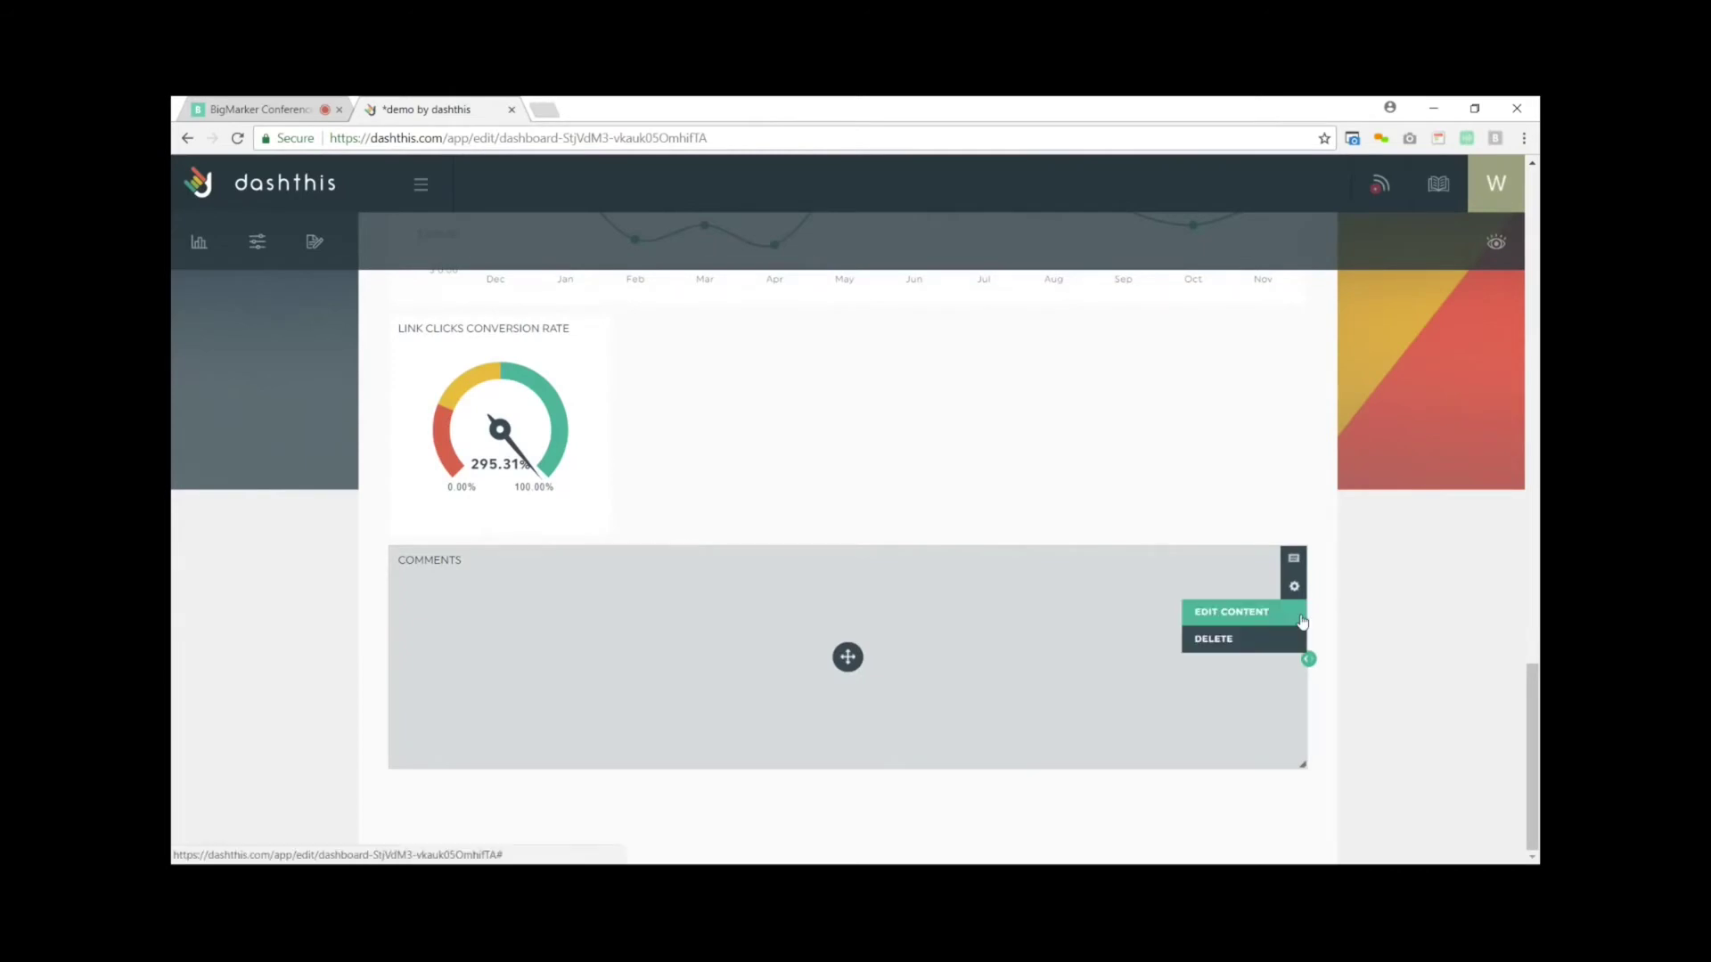
{"action": "left_click", "coordinate": [1242, 614]}
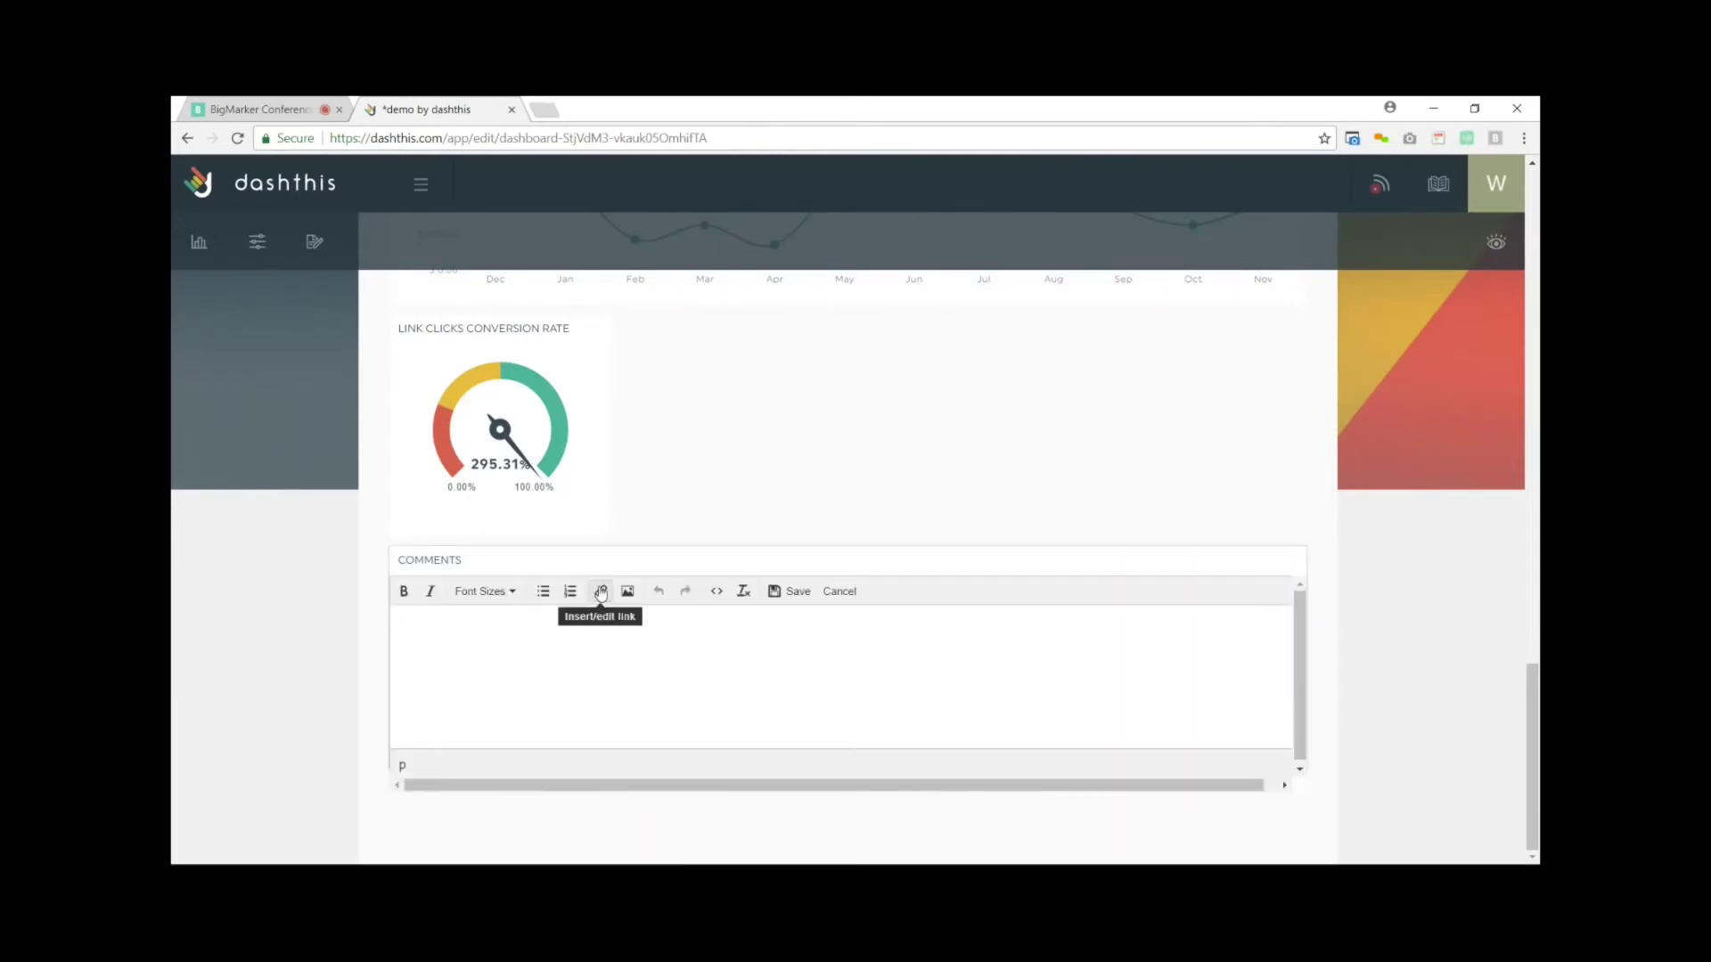
{"action": "left_click", "coordinate": [628, 591]}
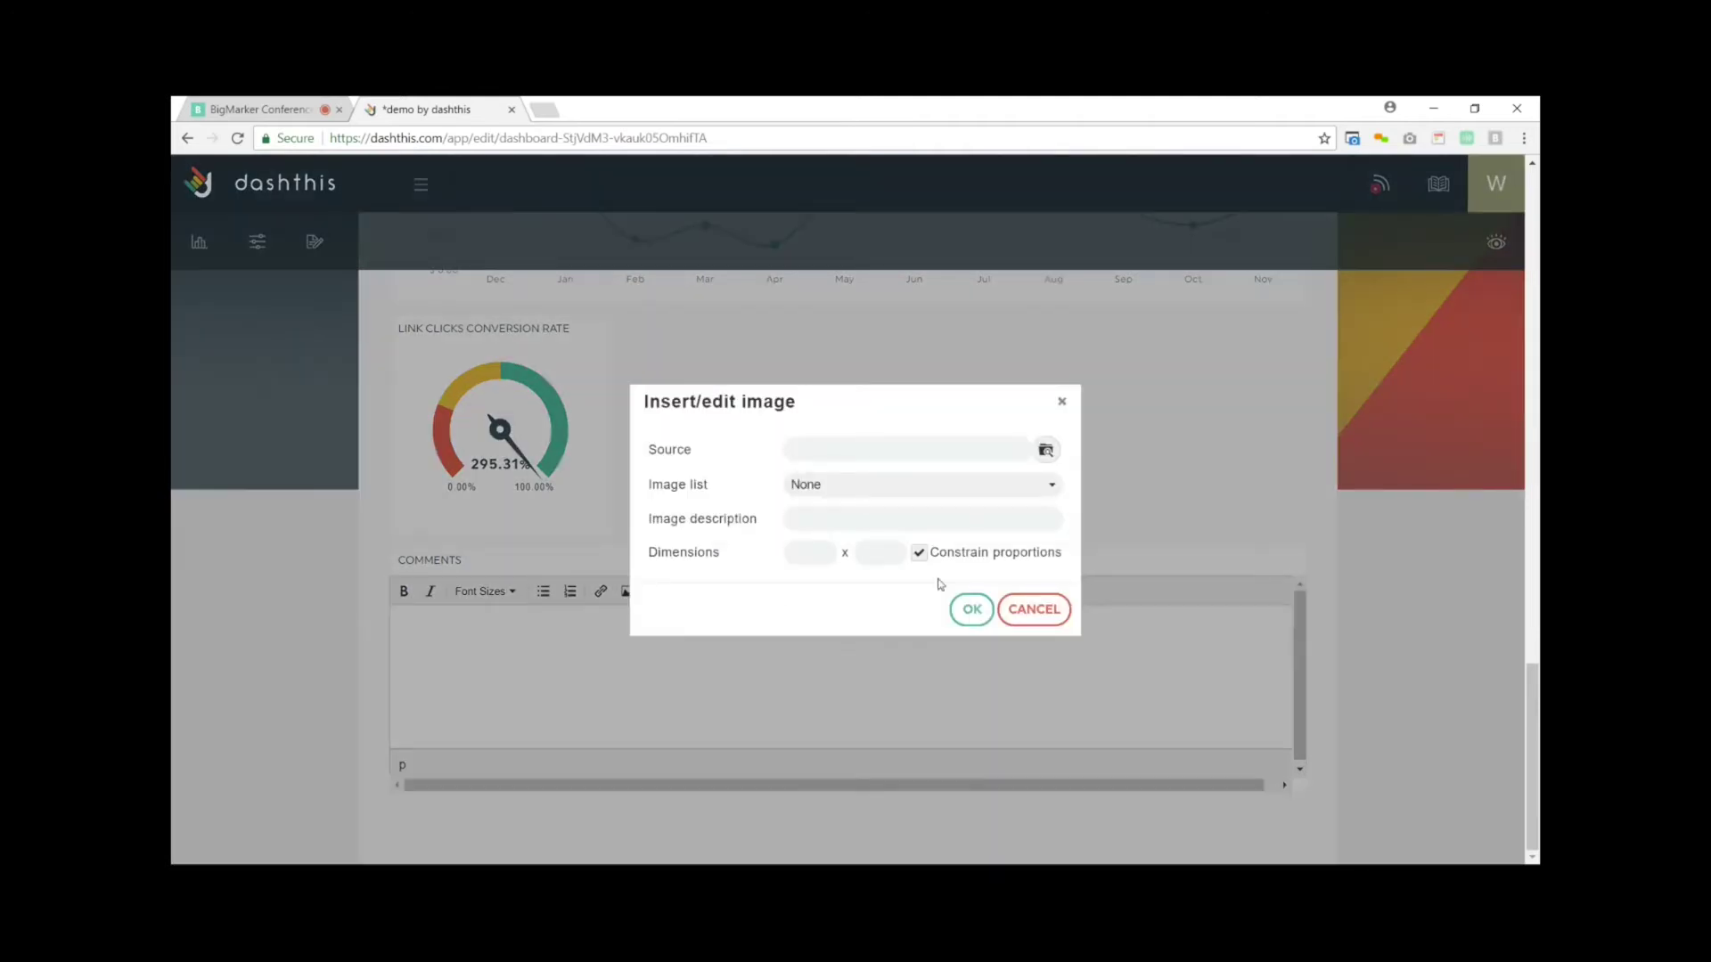
{"action": "left_click", "coordinate": [1045, 450]}
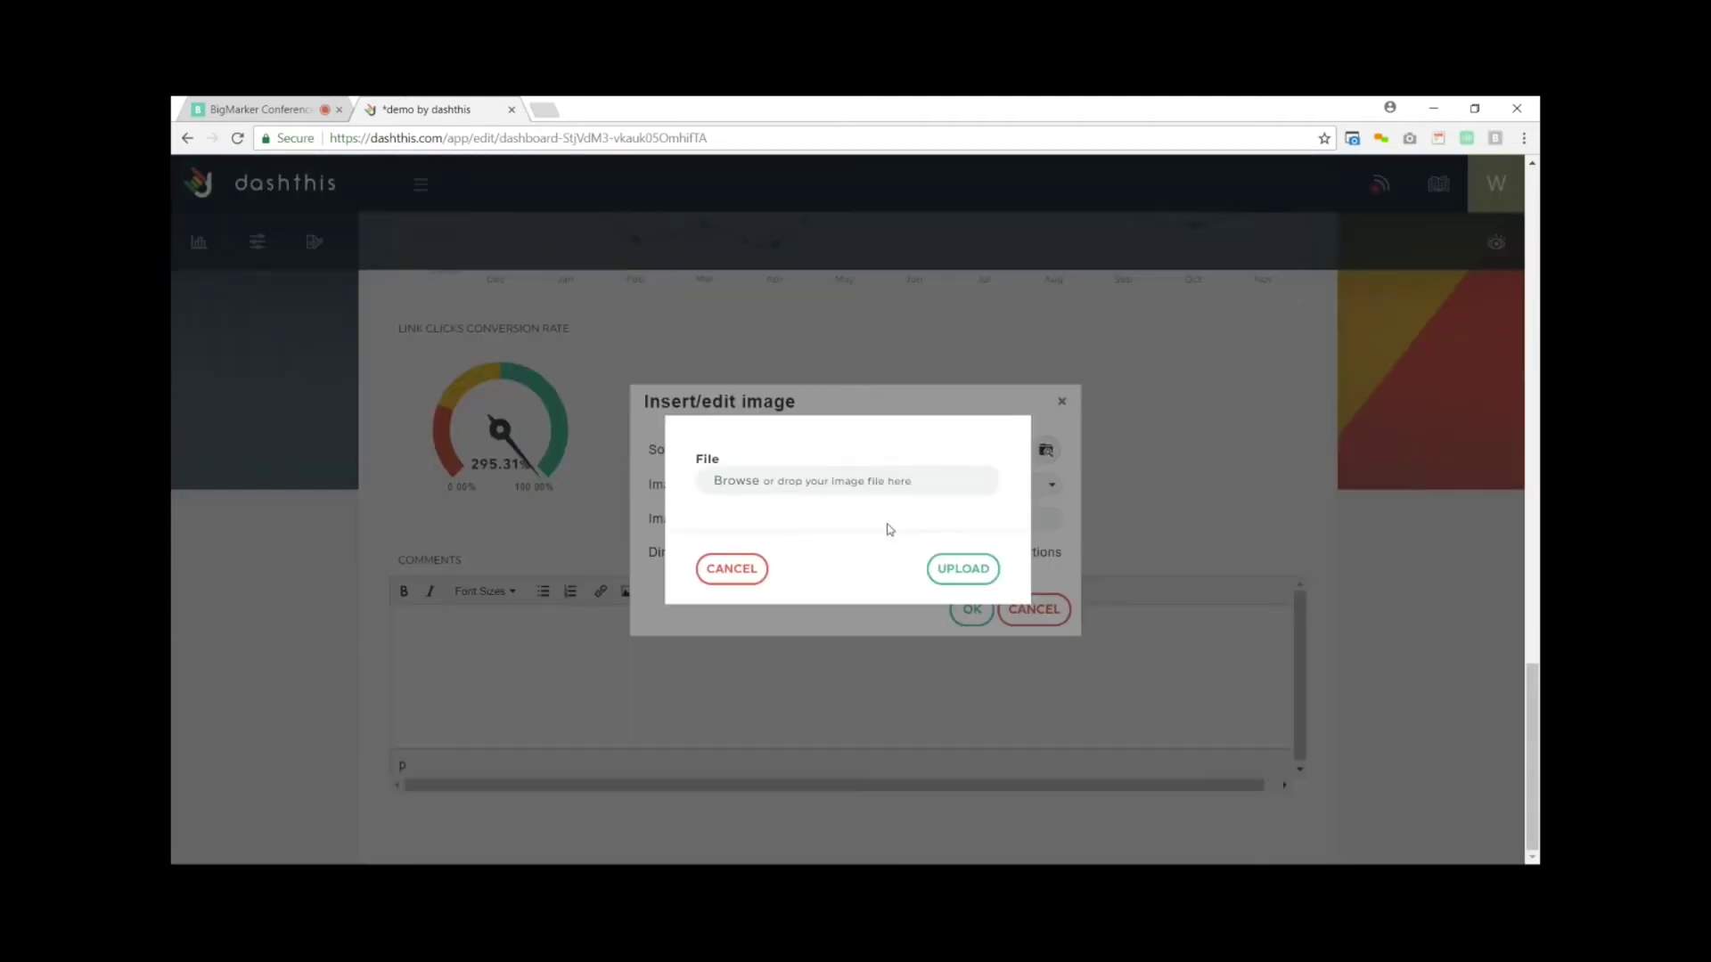
{"action": "left_click", "coordinate": [840, 482]}
{"action": "left_click", "coordinate": [899, 239]}
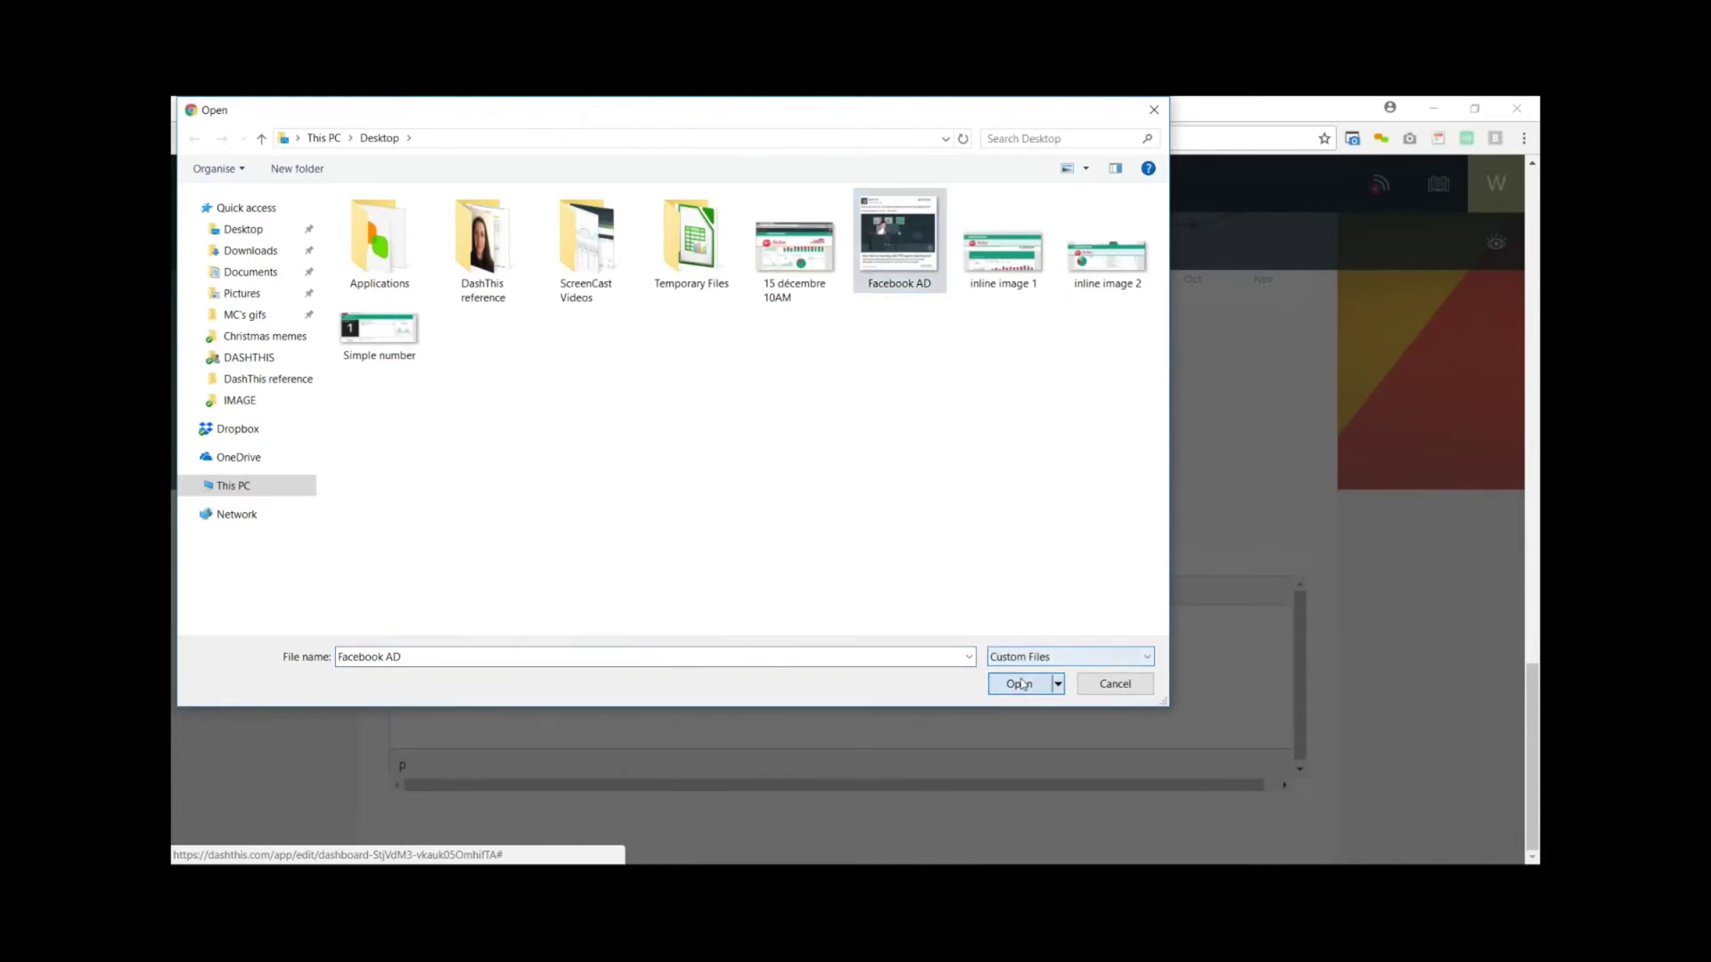
{"action": "left_click", "coordinate": [1021, 684]}
{"action": "left_click", "coordinate": [961, 561]}
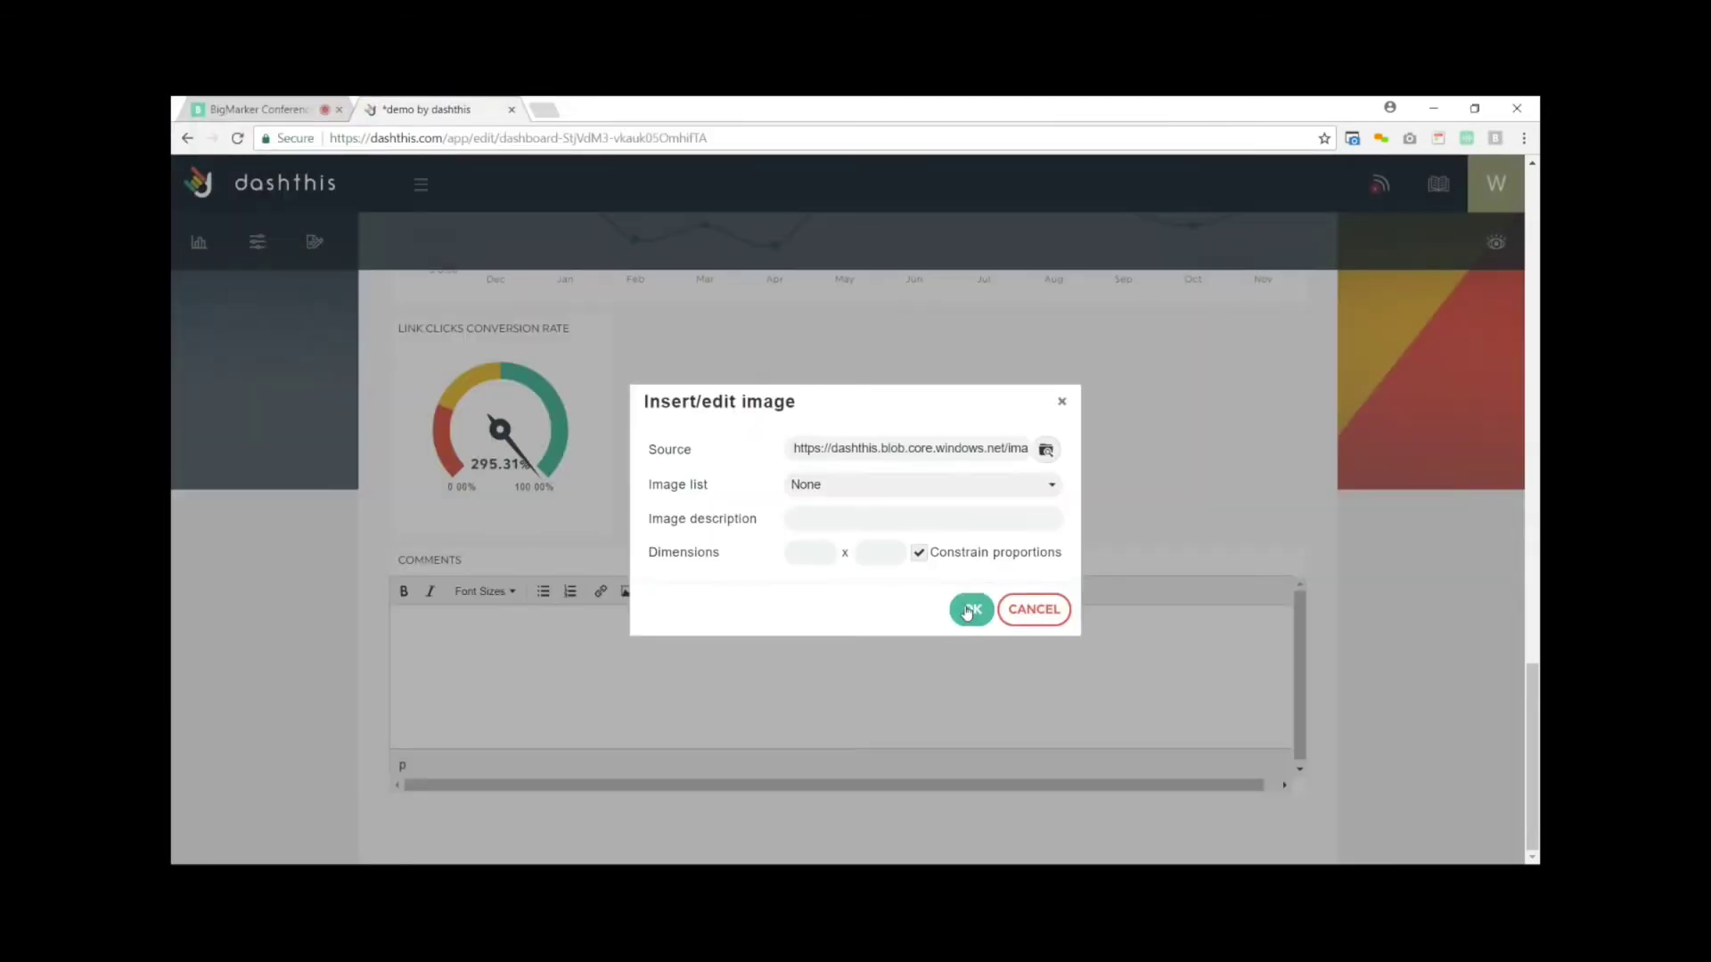
{"action": "left_click", "coordinate": [969, 610]}
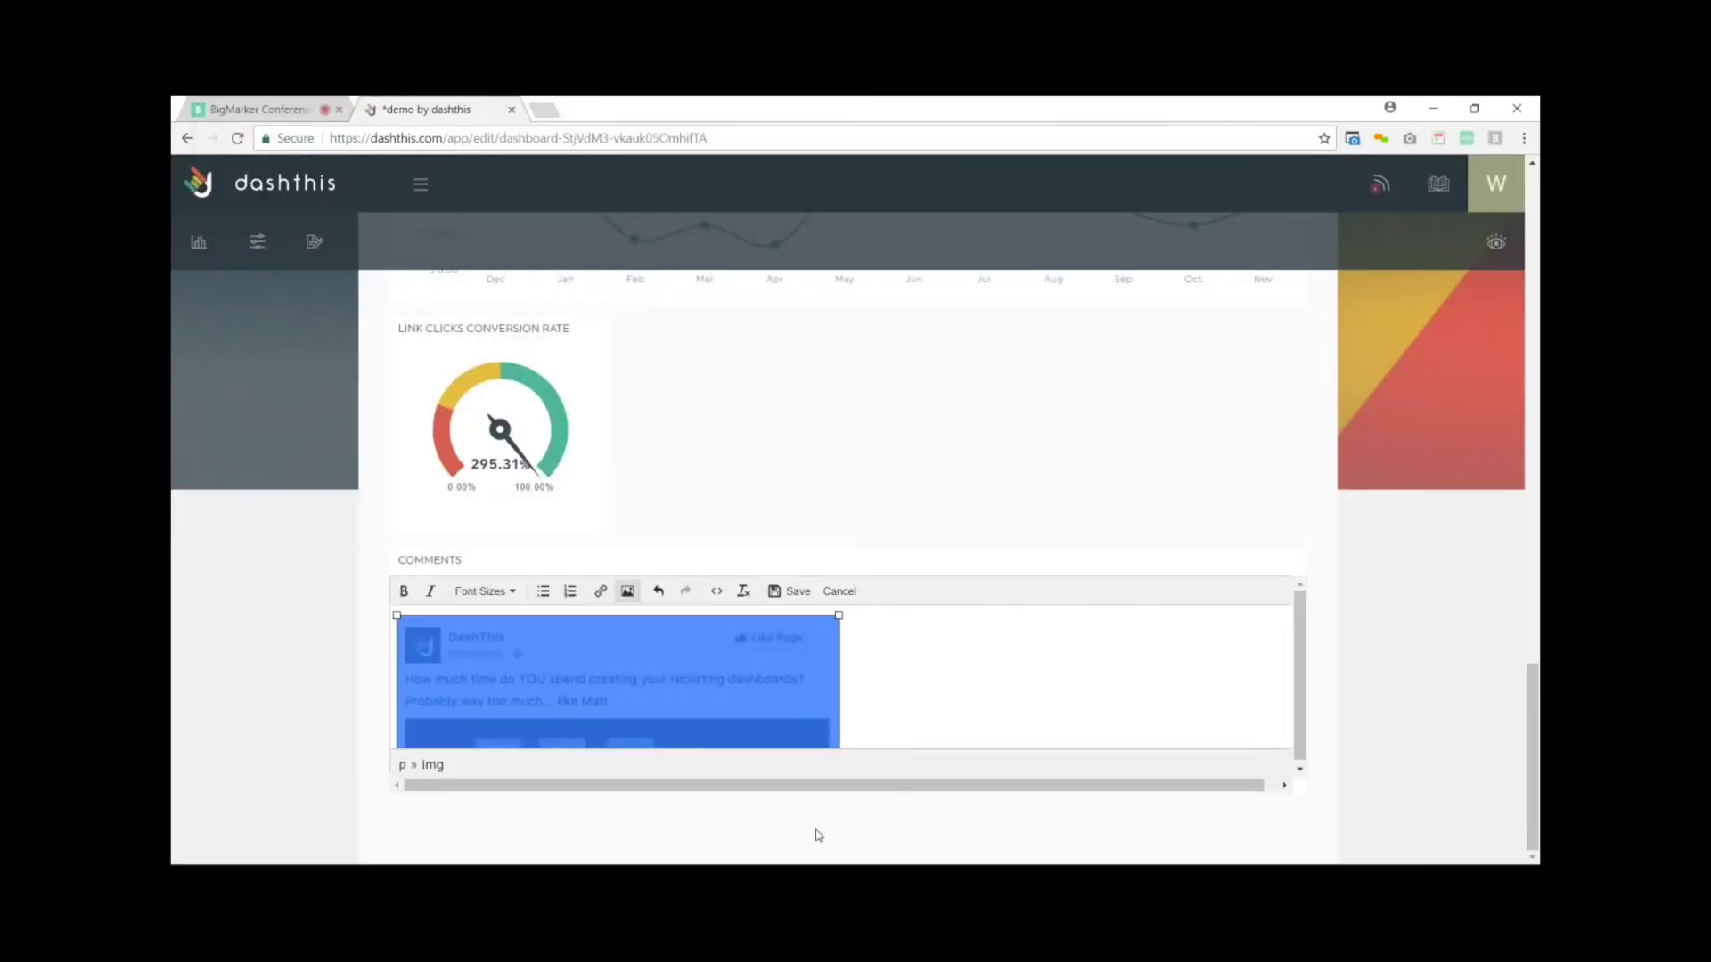
{"action": "left_click", "coordinate": [786, 592]}
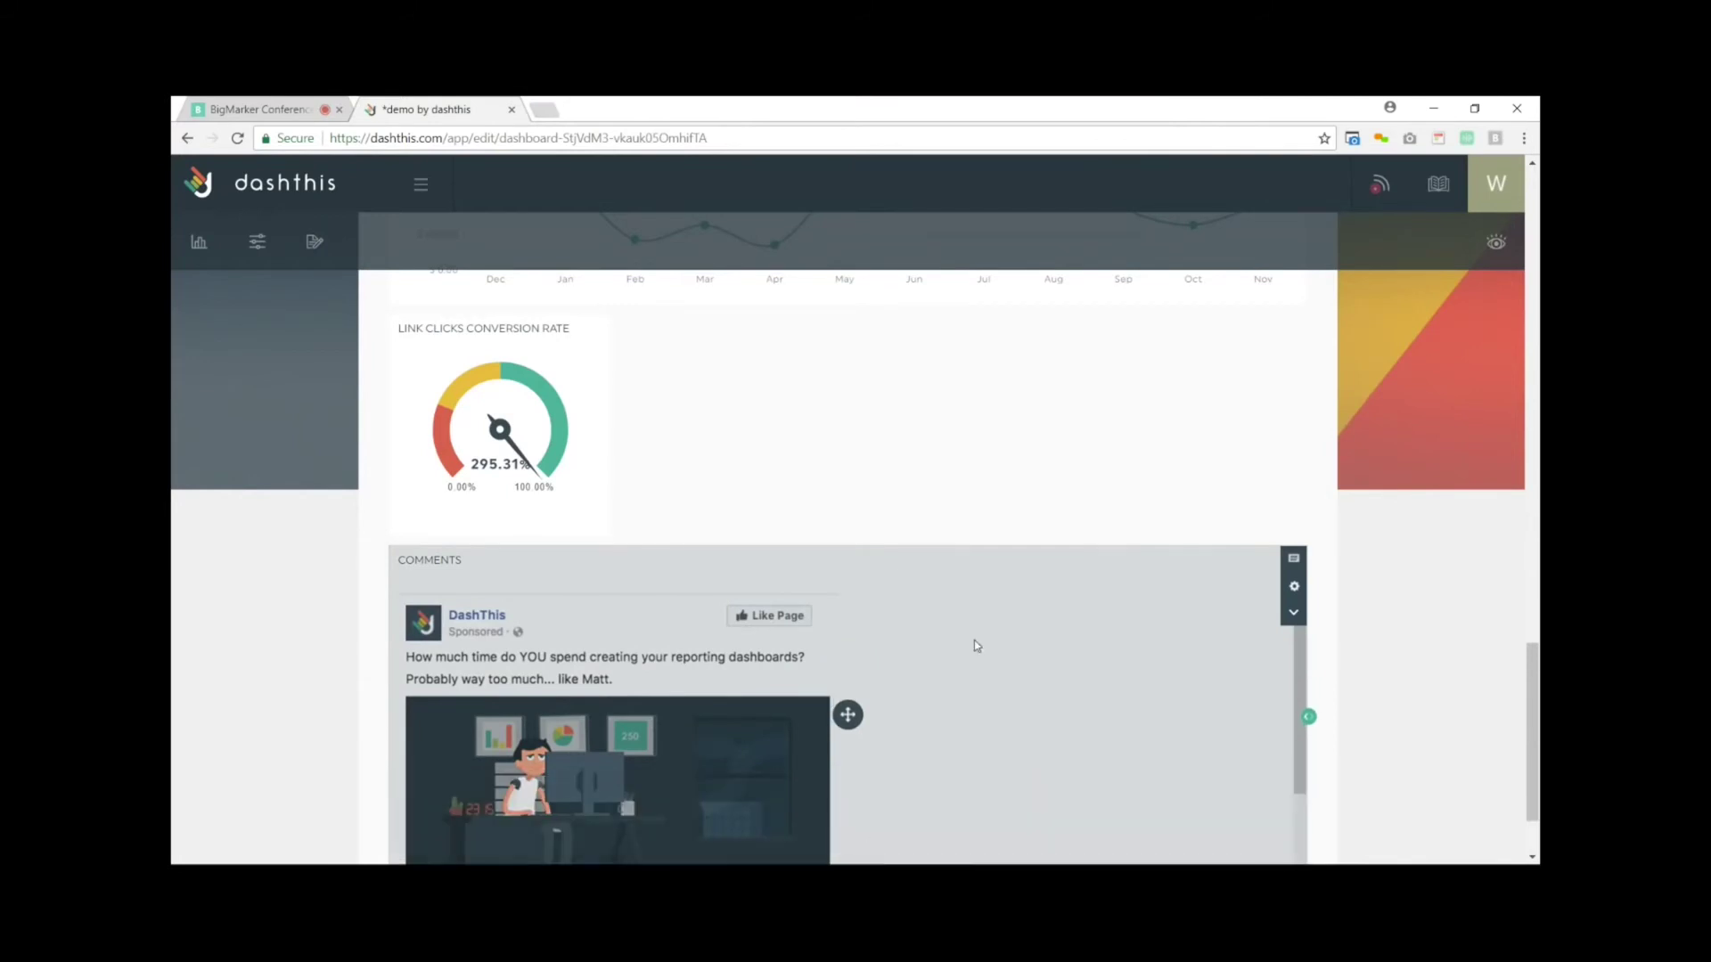
Narrow the Comments widget to half the dashboard width, make it taller, and move it beside the Link Clicks Conversion Rate gauge.
{"action": "scroll", "coordinate": [975, 640], "scroll_direction": "down", "scroll_amount": 2}
{"action": "left_click_drag", "start_coordinate": [1305, 720], "coordinate": [928, 714]}
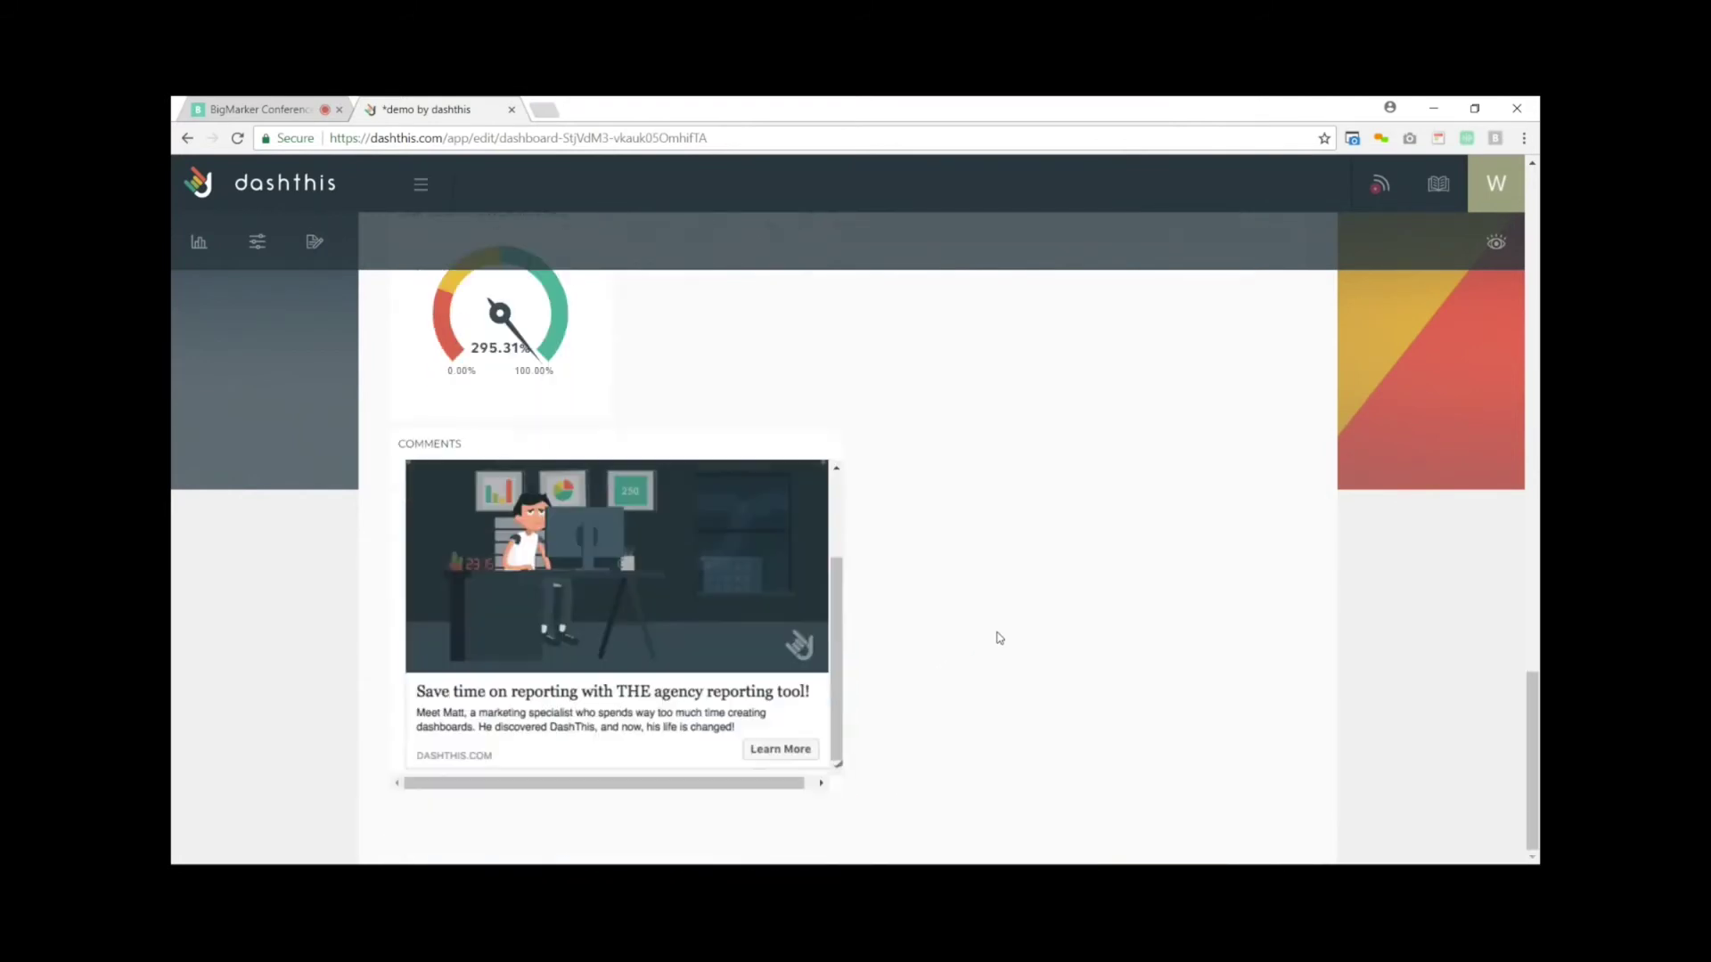
{"action": "mouse_move", "coordinate": [621, 773]}
{"action": "left_click_drag", "start_coordinate": [619, 768], "coordinate": [618, 861]}
{"action": "scroll", "coordinate": [1069, 624], "scroll_direction": "down", "scroll_amount": 2}
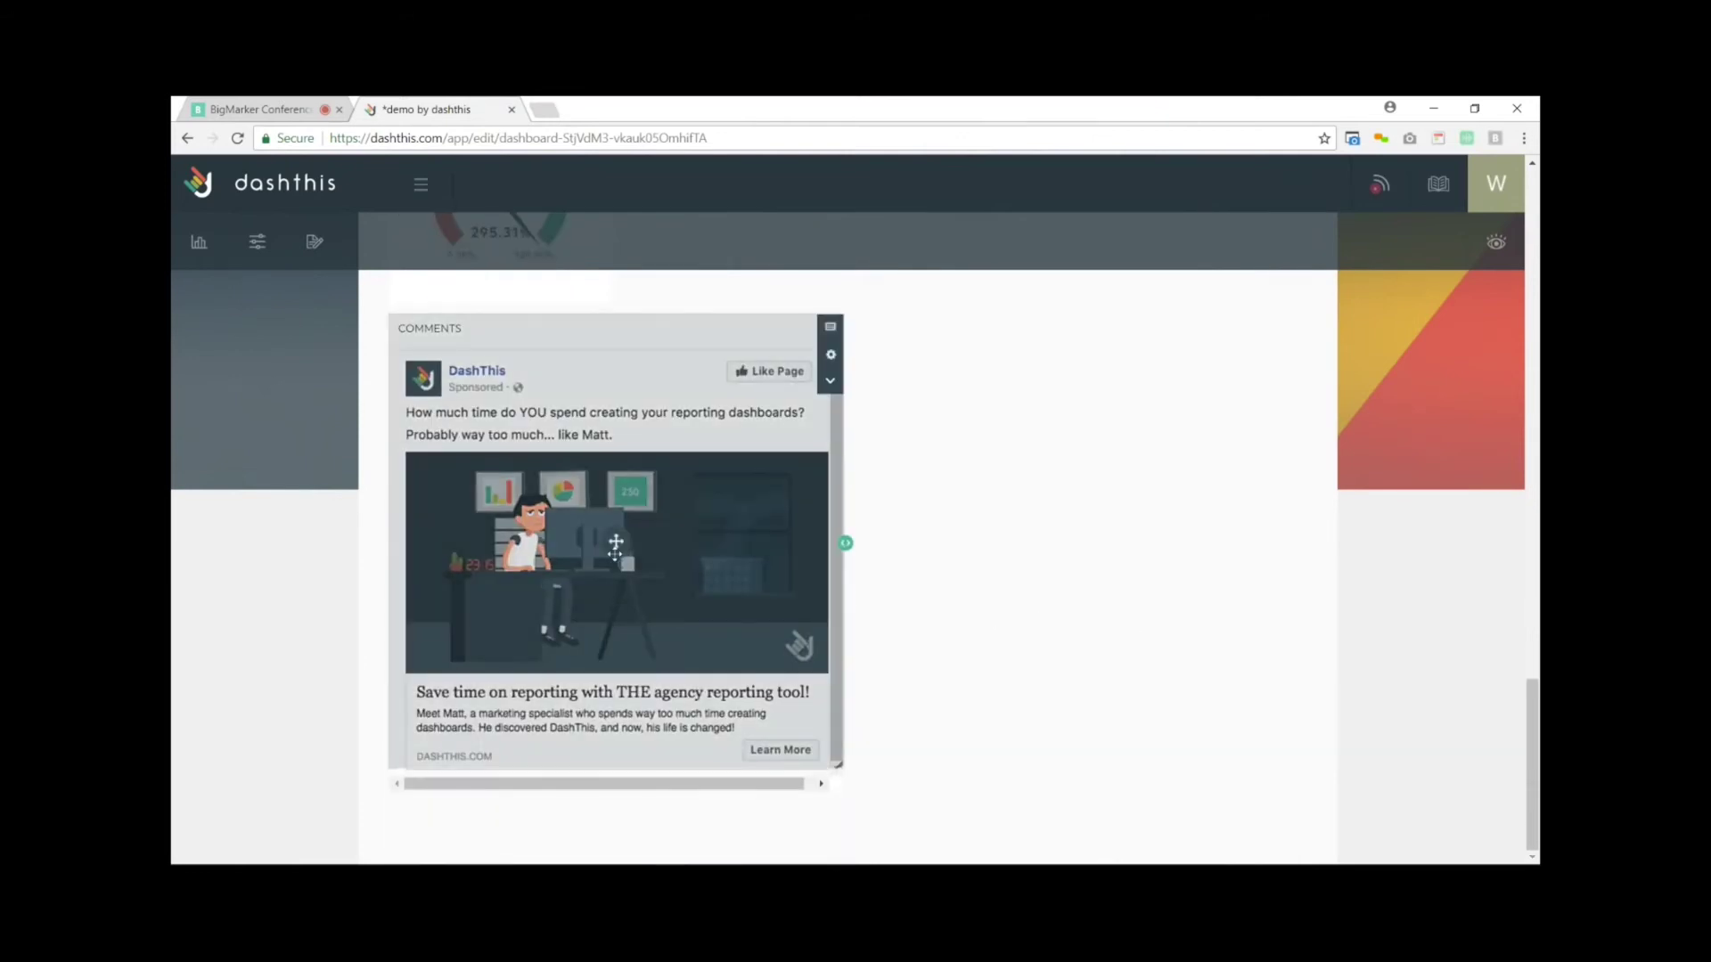
{"action": "left_click_drag", "start_coordinate": [753, 505], "coordinate": [1147, 554]}
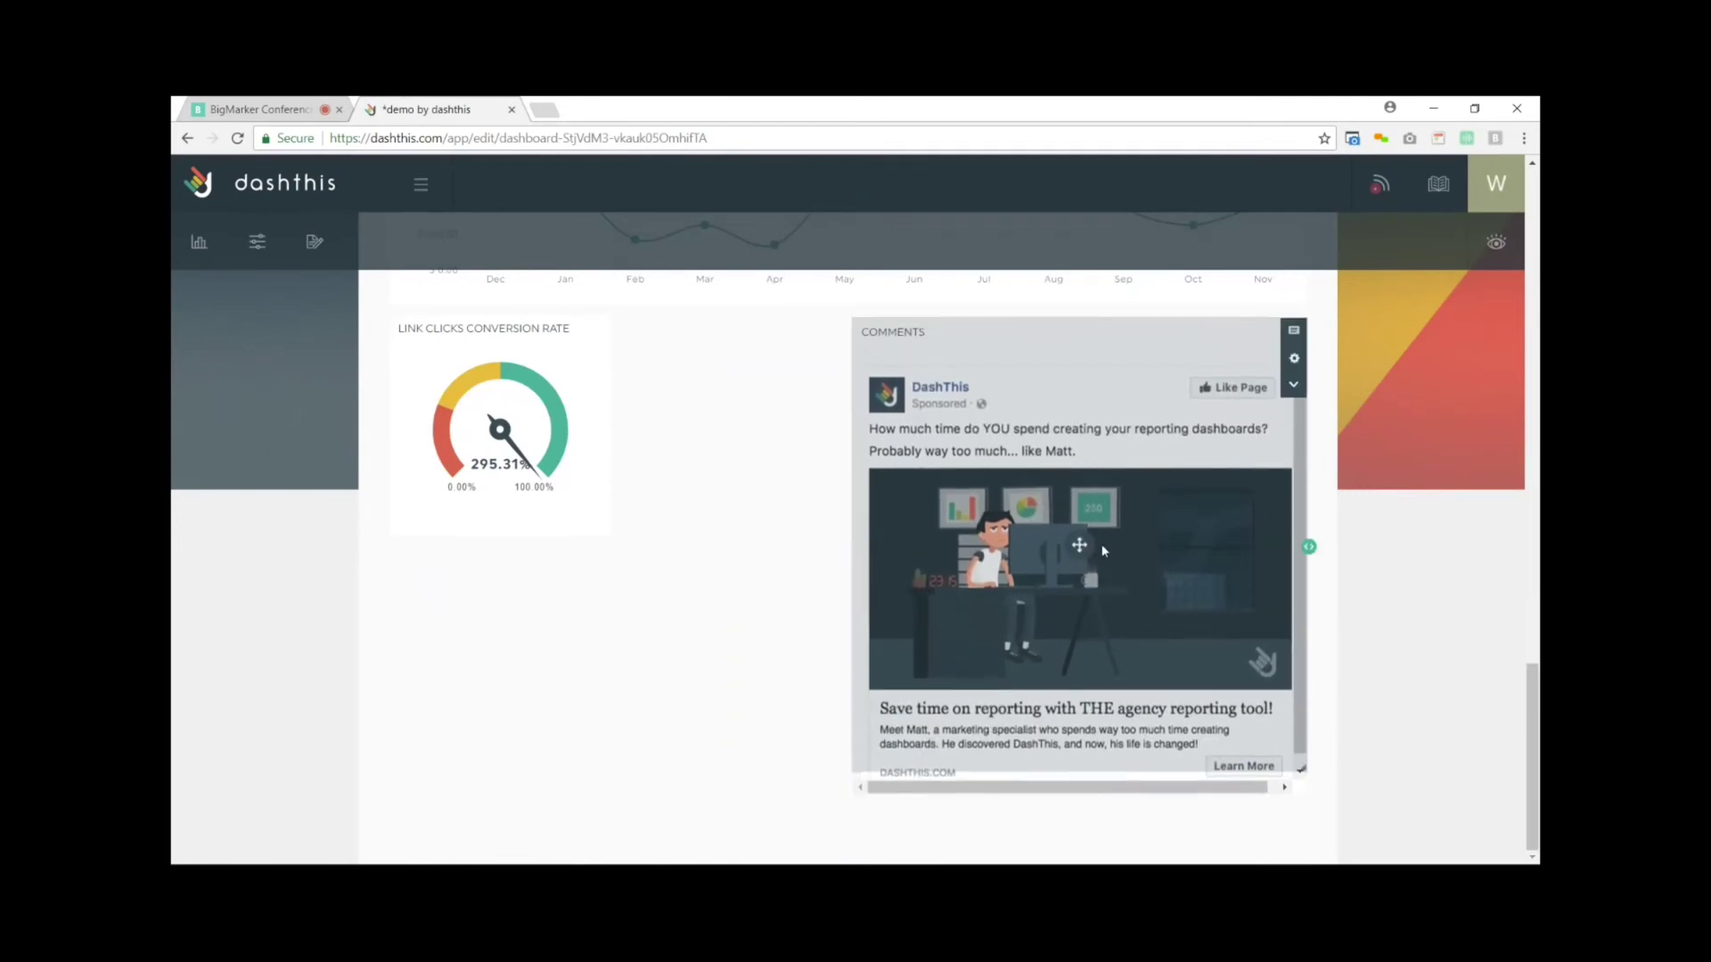
Examine the CSV and Editable Number static widget options, the CSV Files entry in the site navigation, and the existing dashboard sections without adding anything.
{"action": "left_click", "coordinate": [315, 242]}
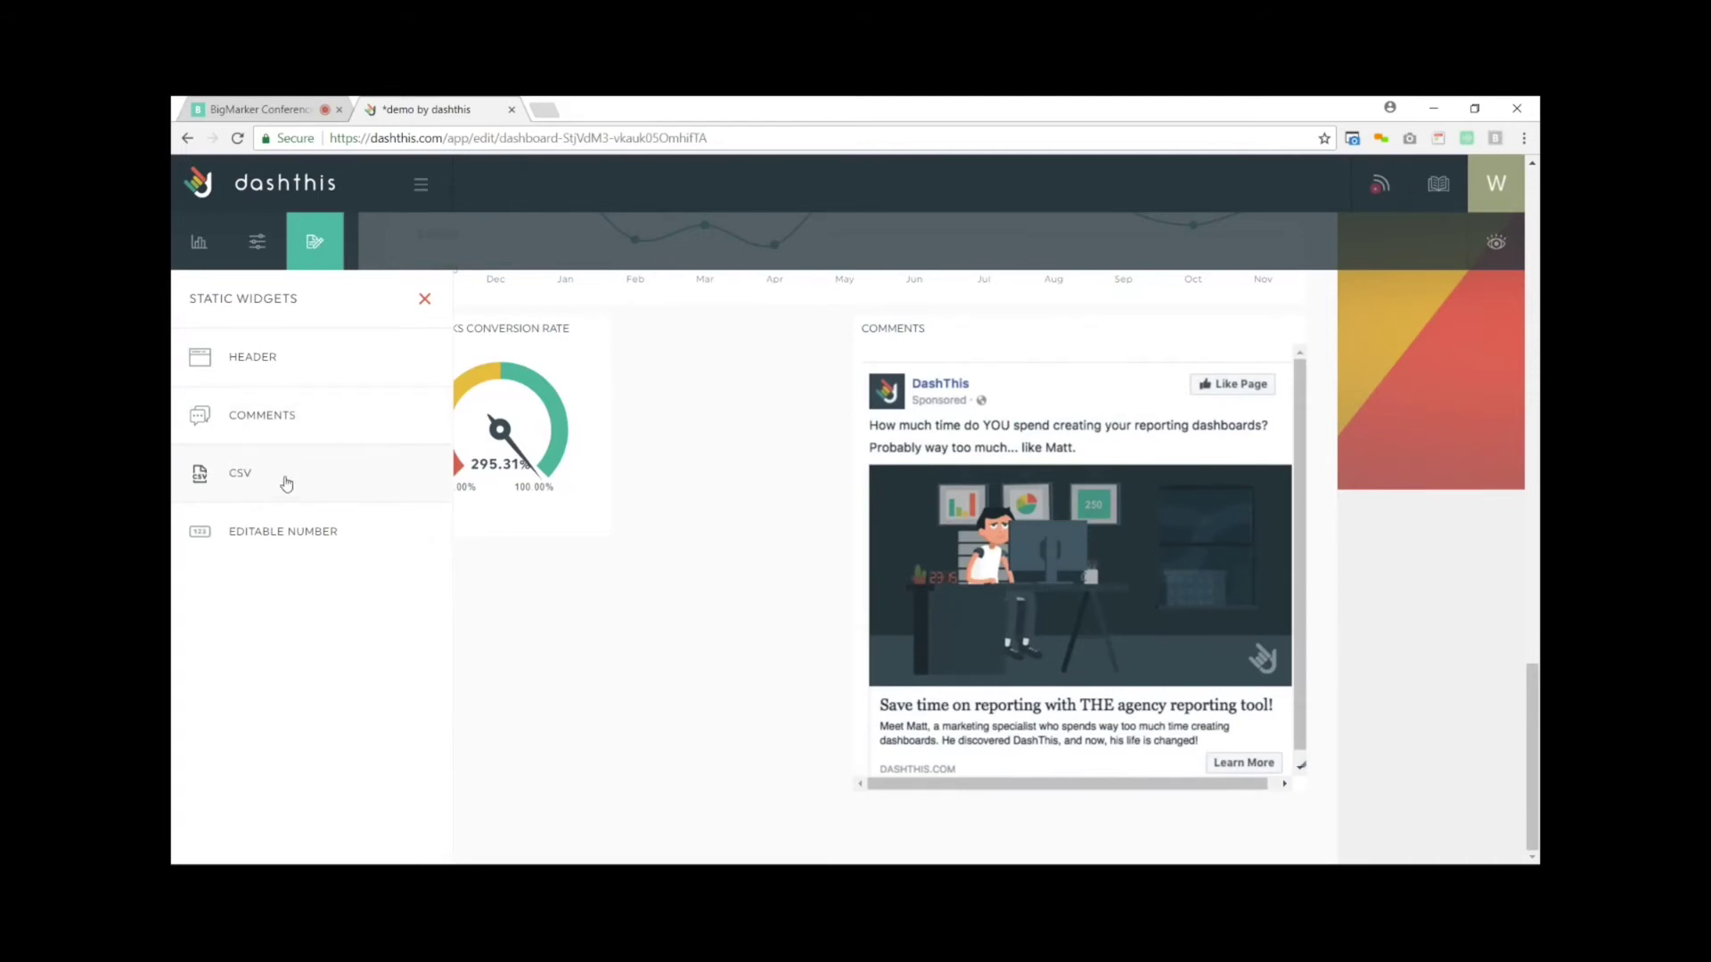
{"action": "left_click", "coordinate": [421, 185]}
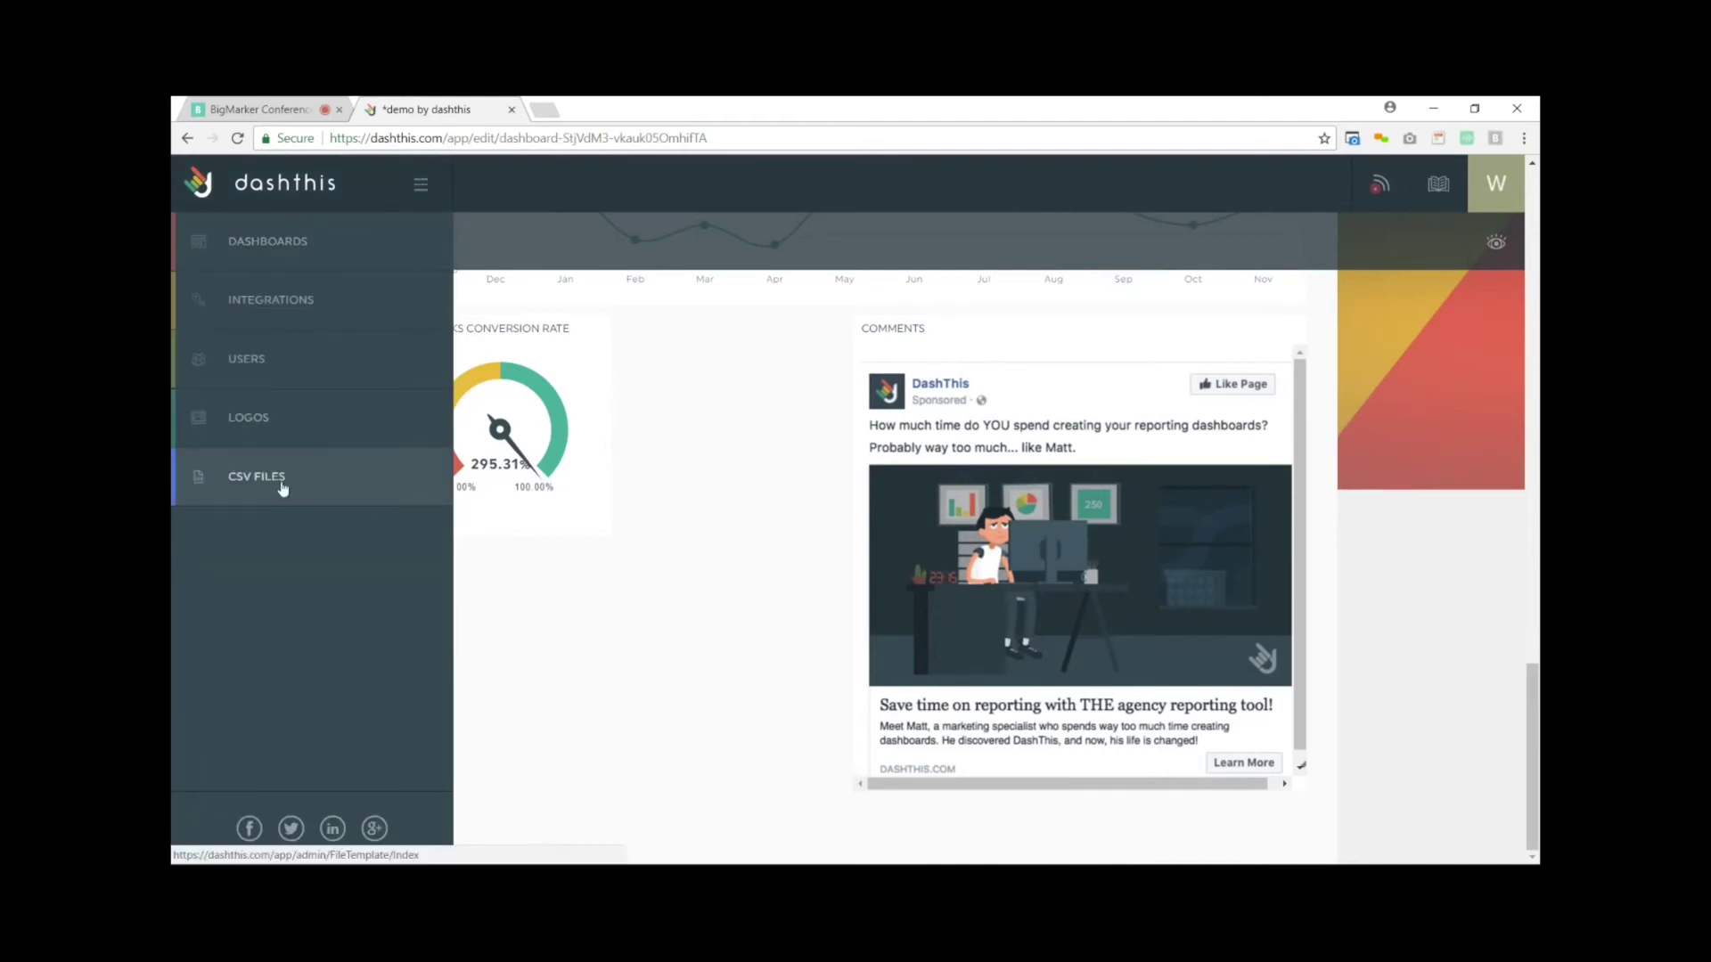
{"action": "left_click", "coordinate": [532, 615]}
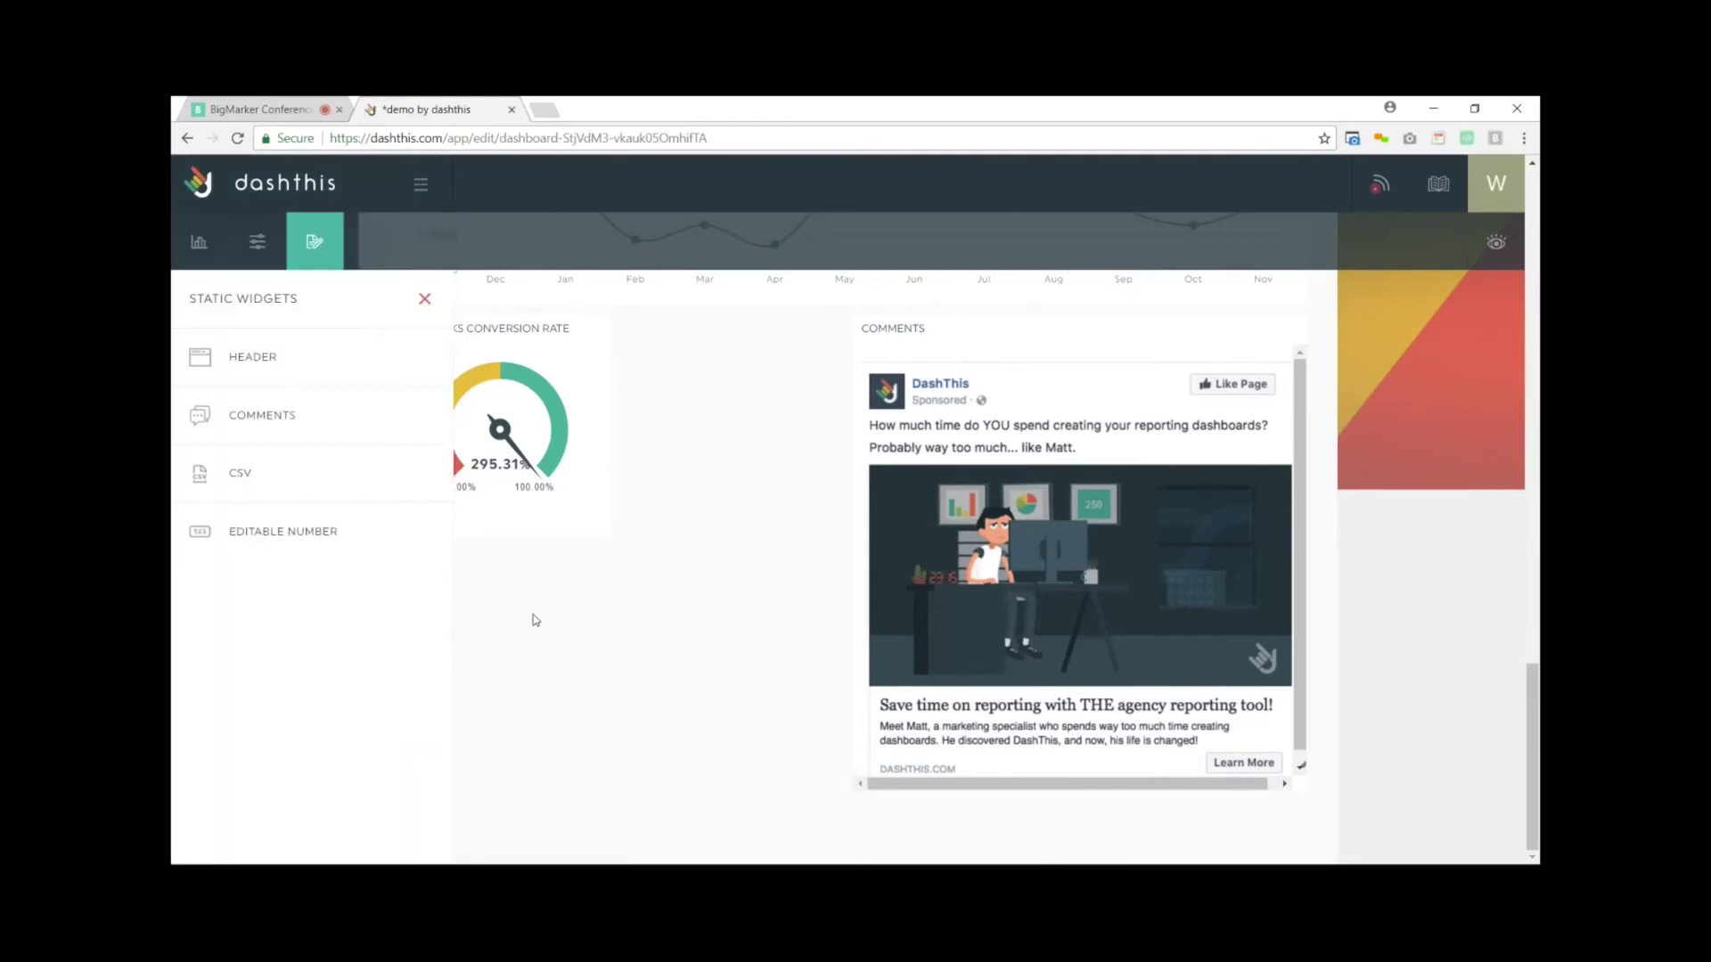
{"action": "left_click", "coordinate": [418, 298]}
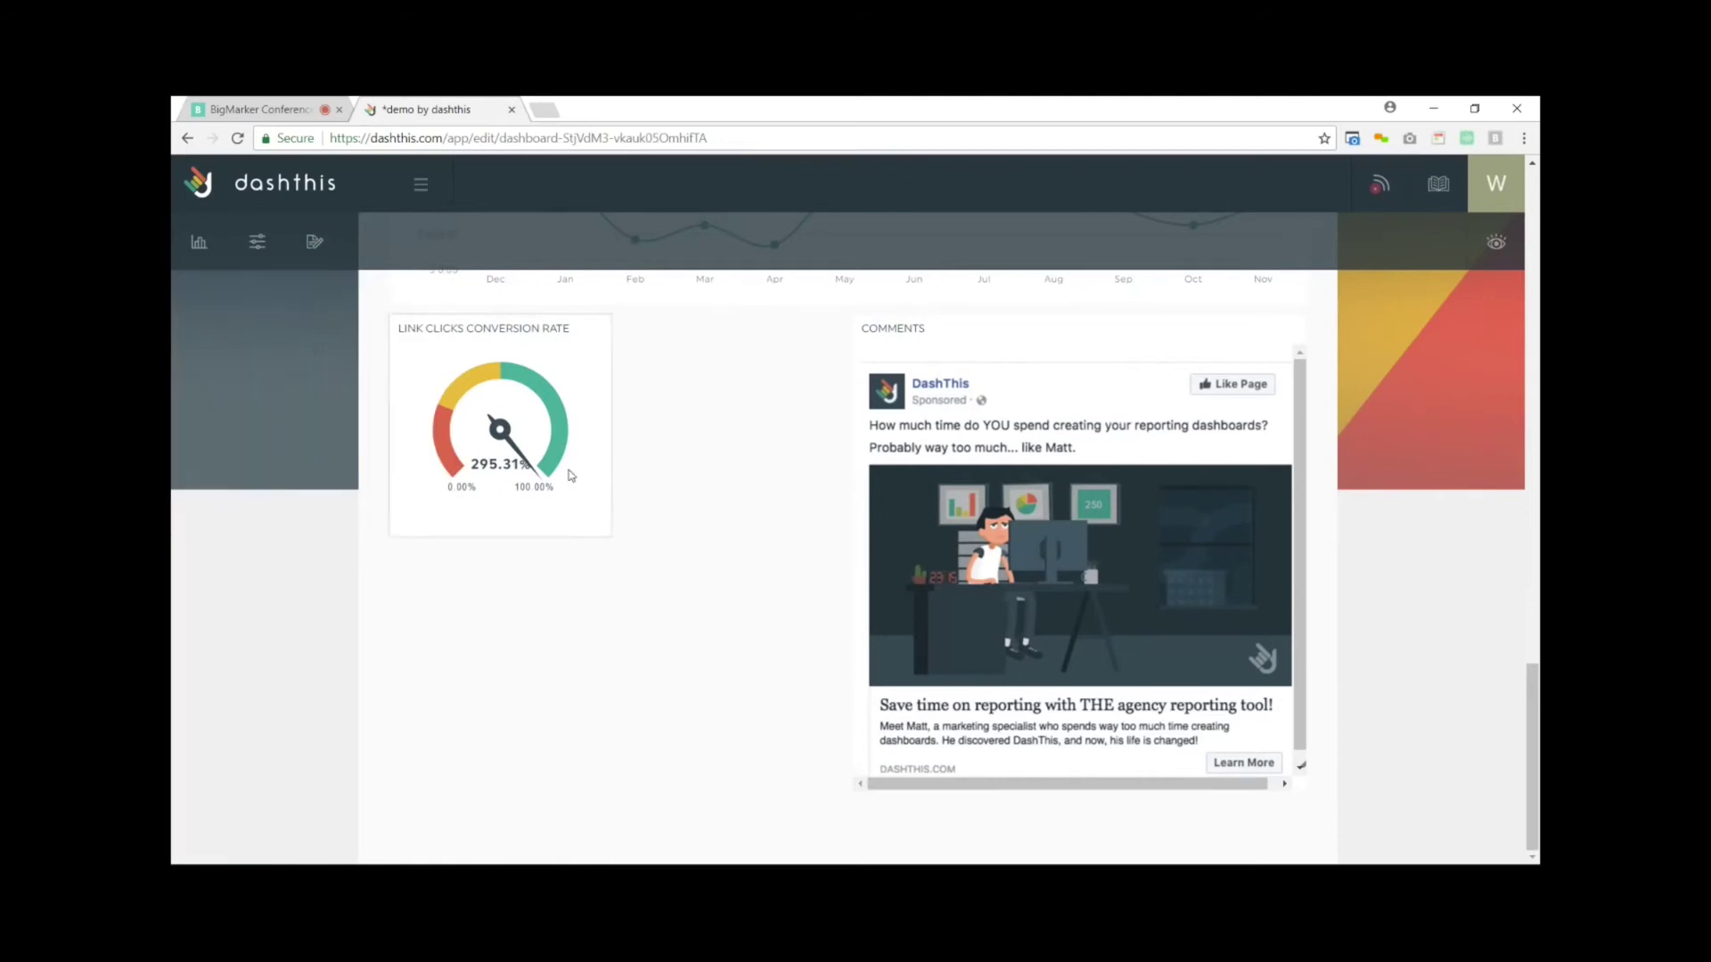
{"action": "scroll", "coordinate": [500, 493], "scroll_direction": "up", "scroll_amount": 6}
{"action": "scroll", "coordinate": [848, 719], "scroll_direction": "down", "scroll_amount": 6}
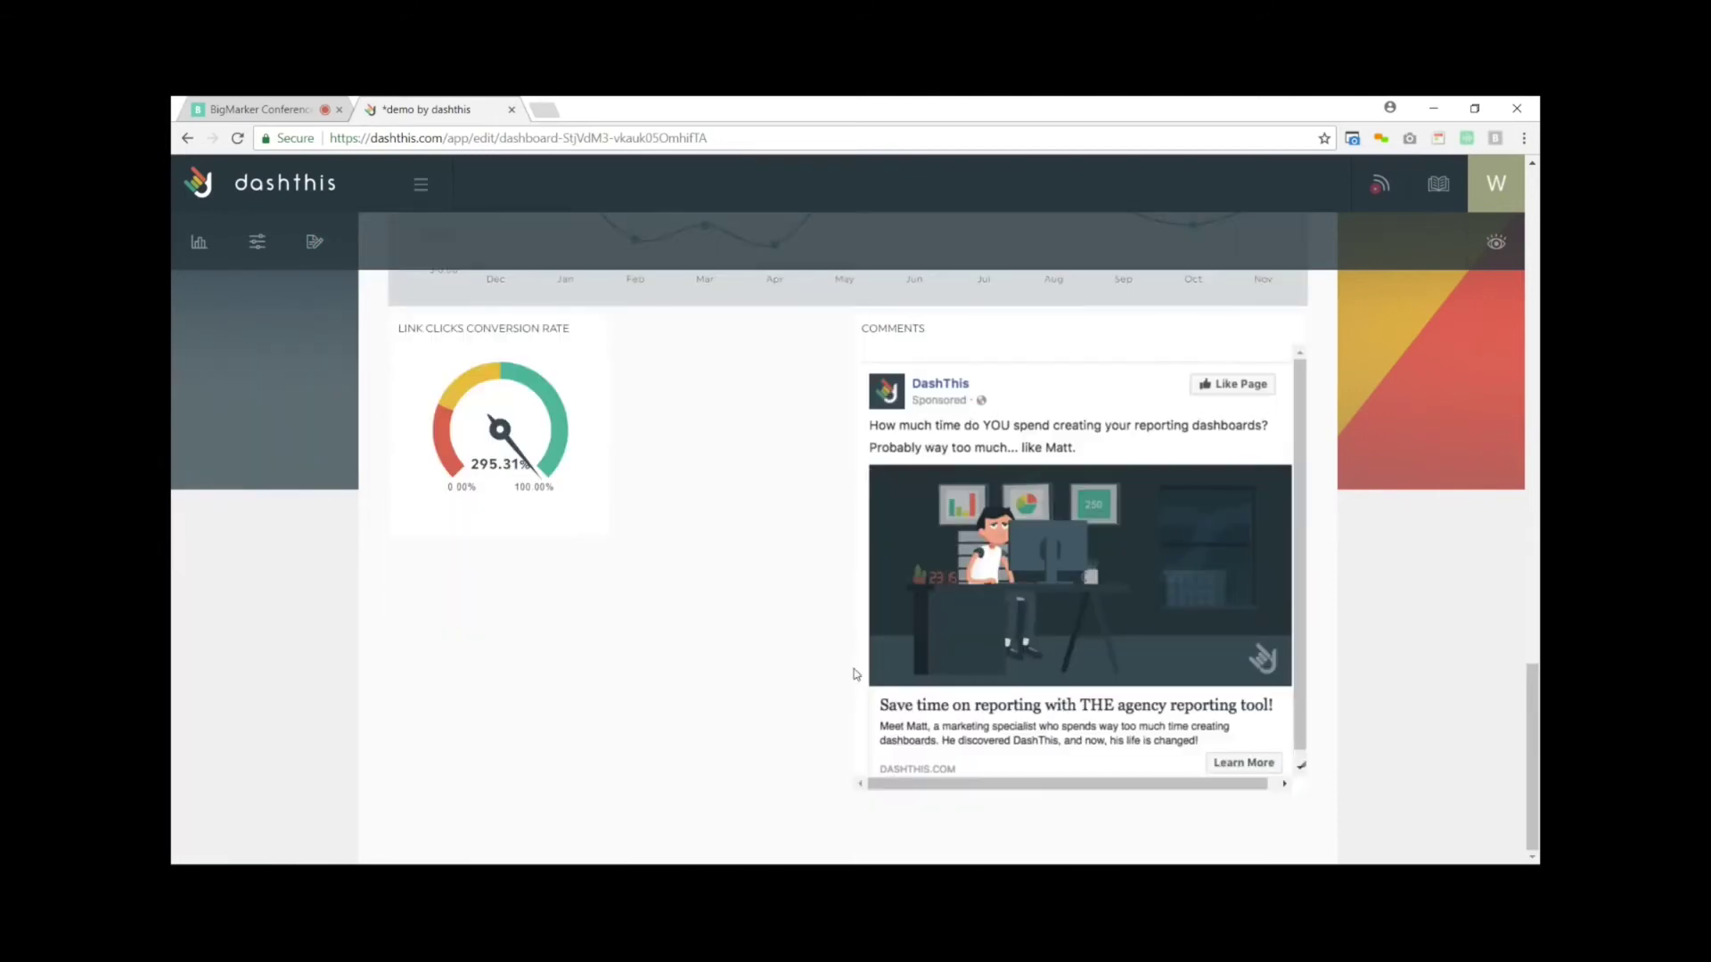
{"action": "left_click", "coordinate": [314, 244]}
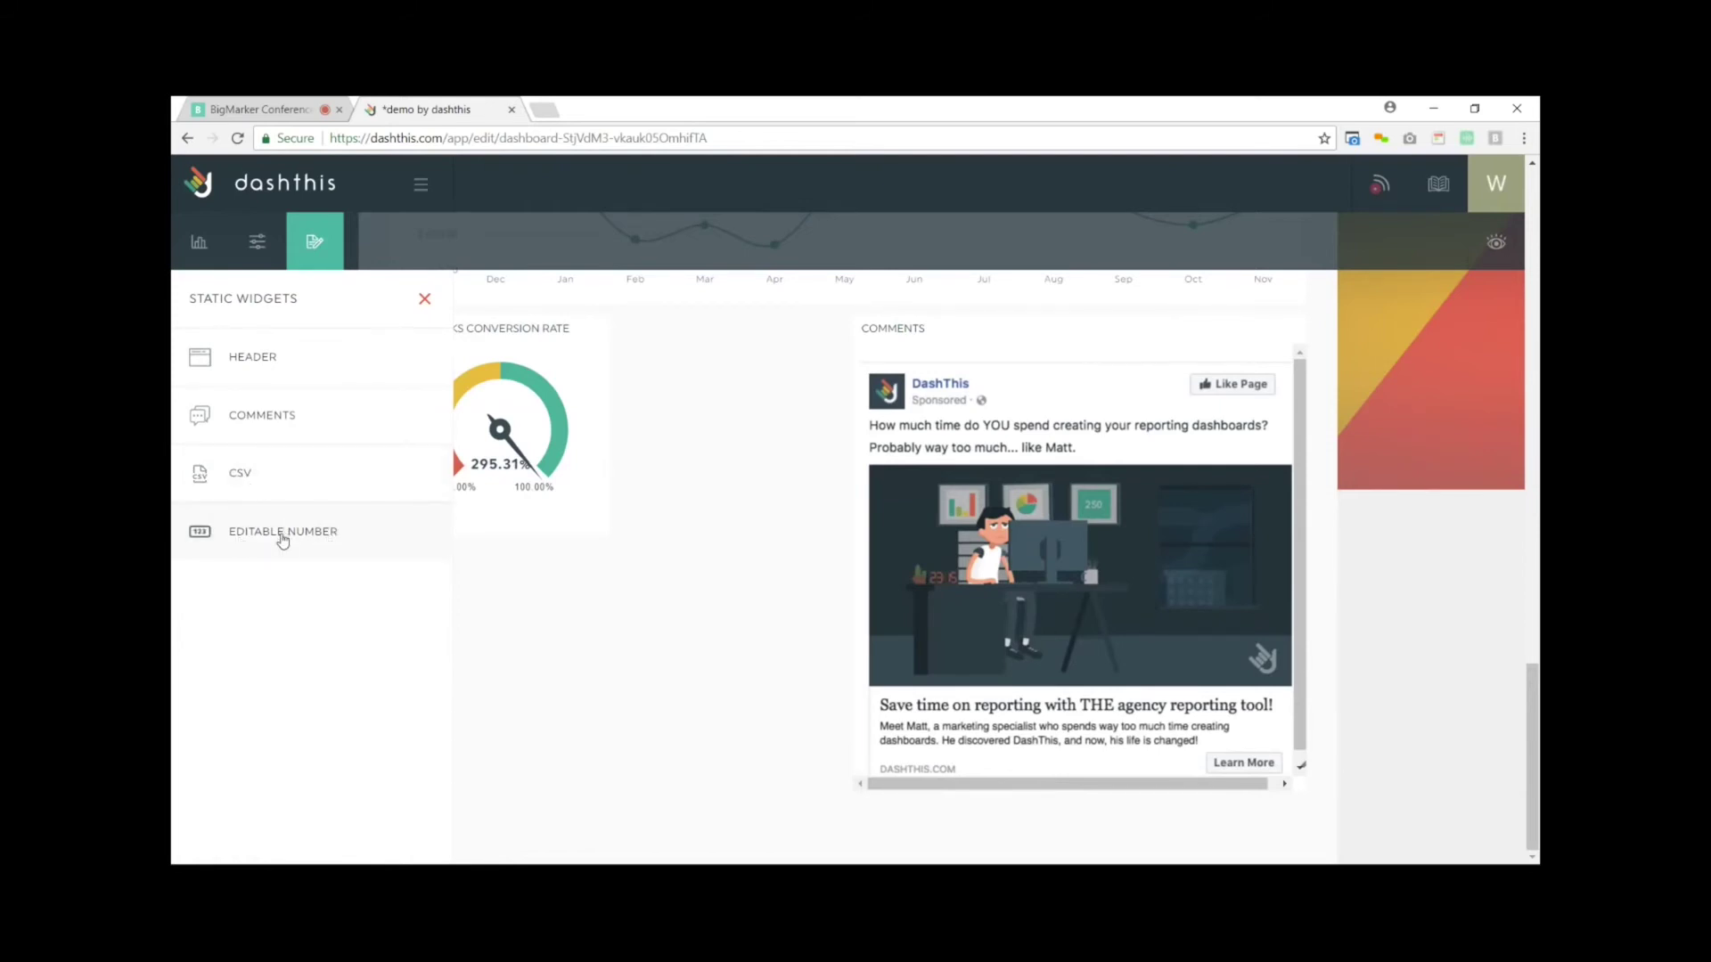
{"action": "scroll", "coordinate": [756, 621], "scroll_direction": "up", "scroll_amount": 15}
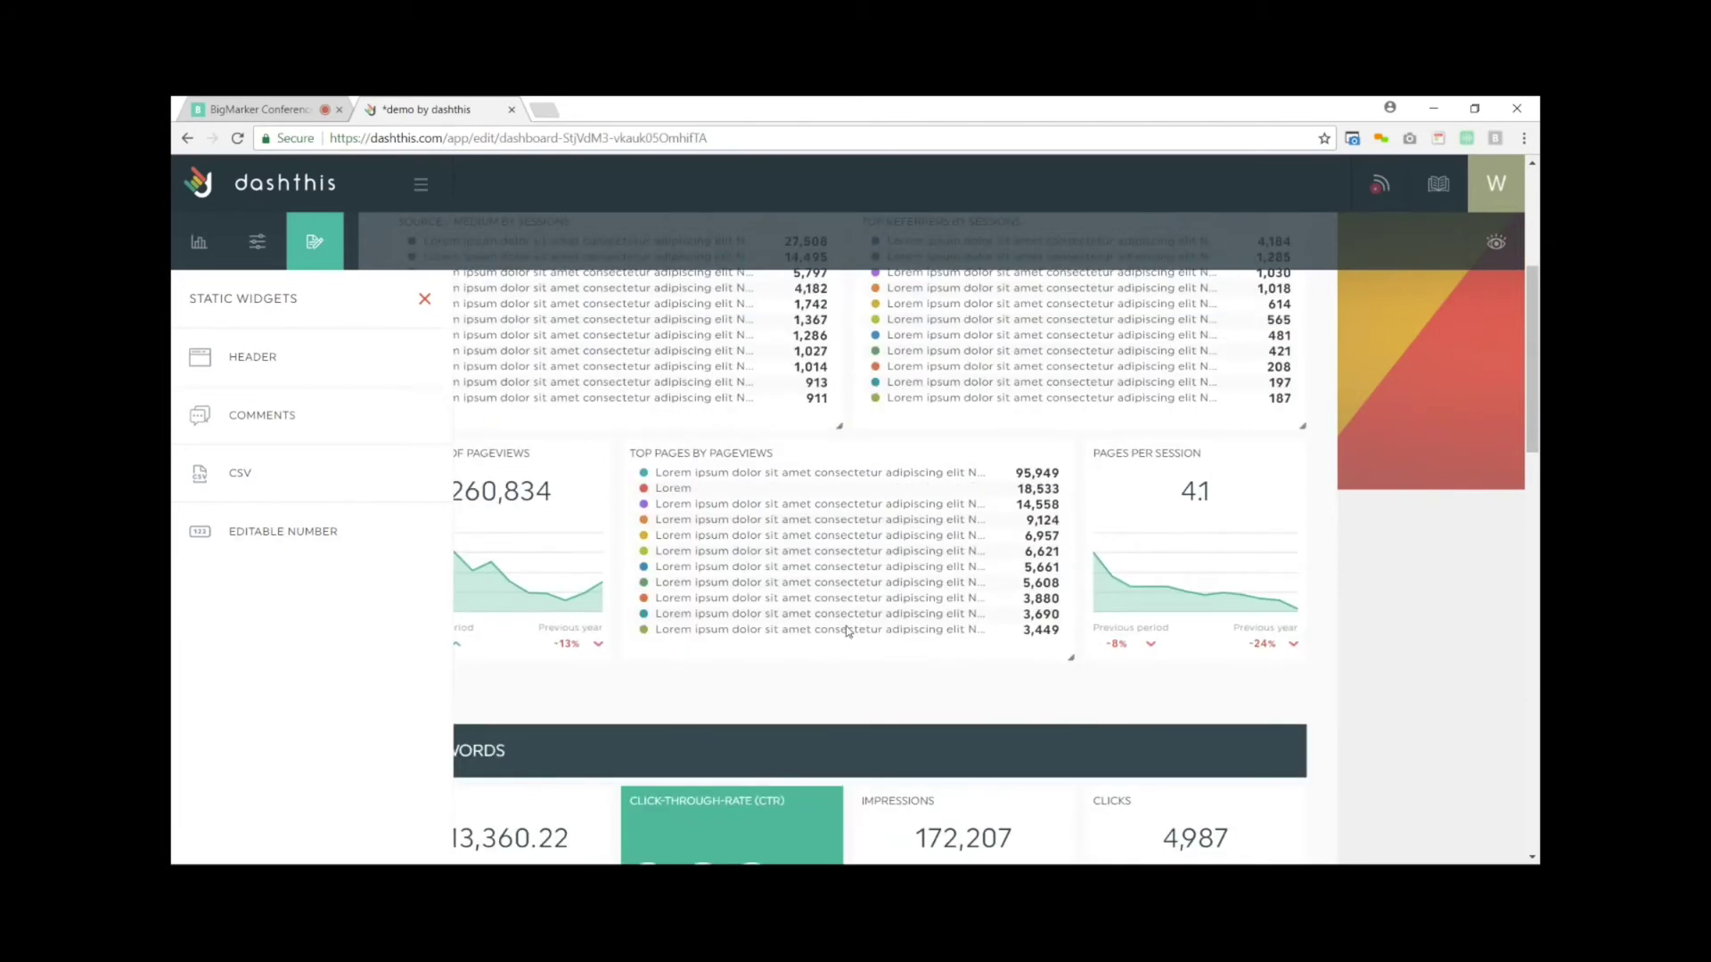
{"action": "scroll", "coordinate": [848, 632], "scroll_direction": "up", "scroll_amount": 2}
{"action": "scroll", "coordinate": [882, 563], "scroll_direction": "down", "scroll_amount": 1}
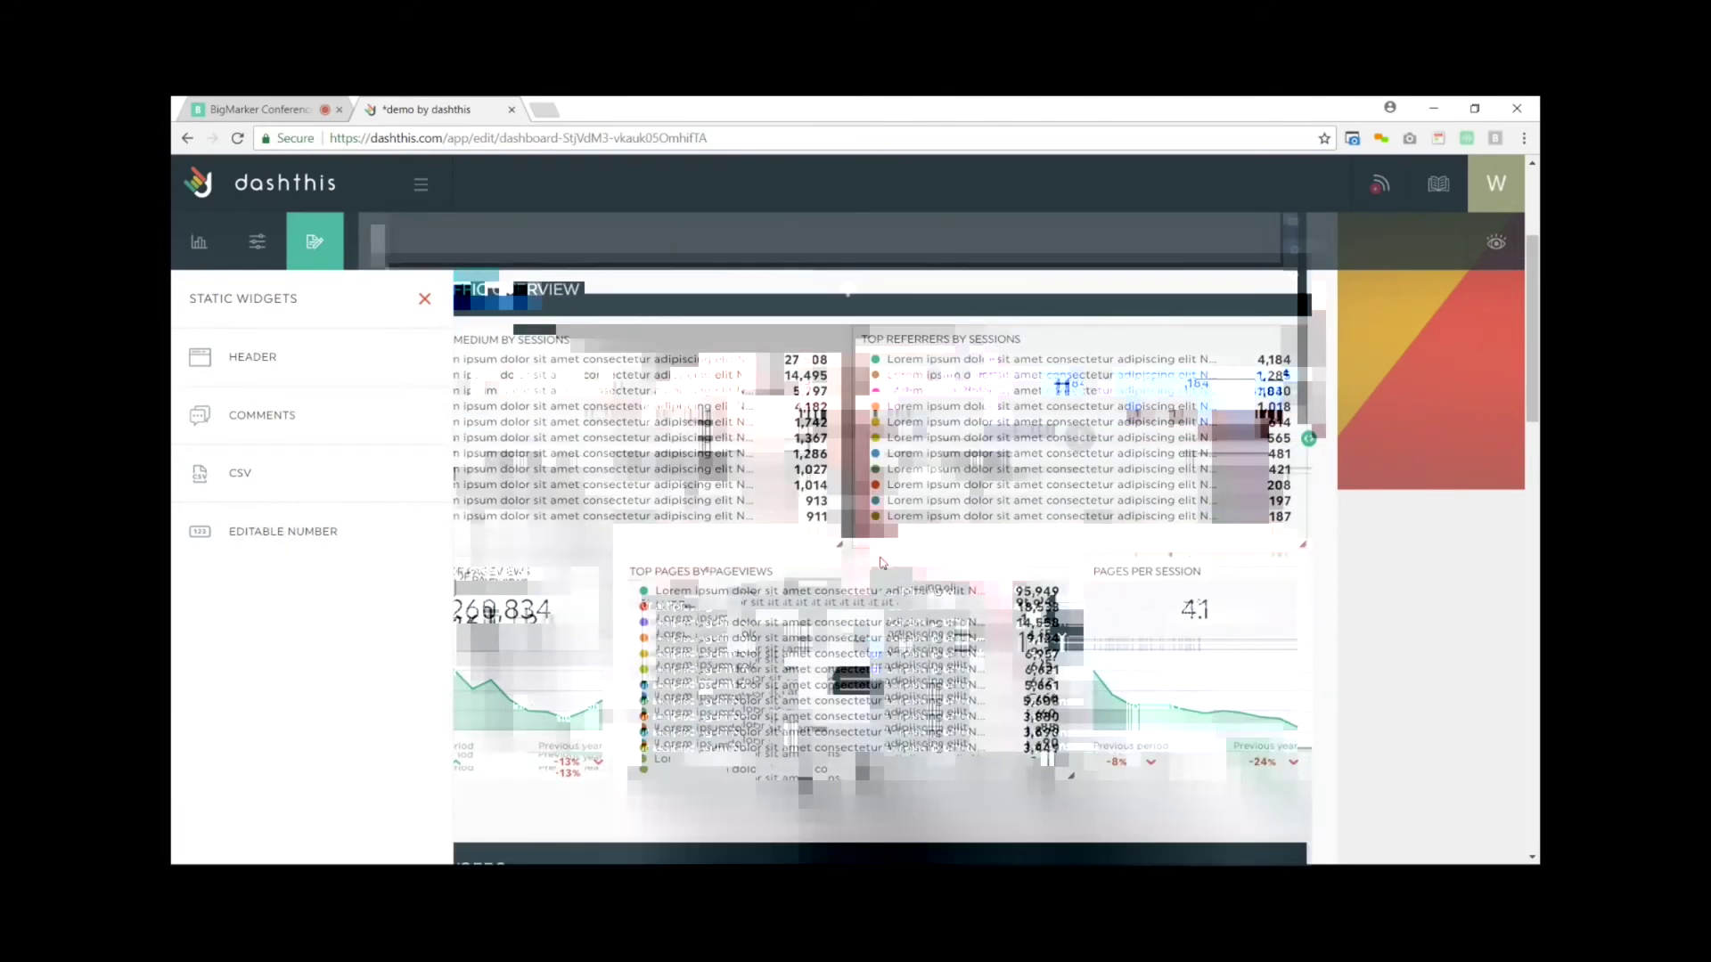
{"action": "scroll", "coordinate": [882, 564], "scroll_direction": "down", "scroll_amount": 5}
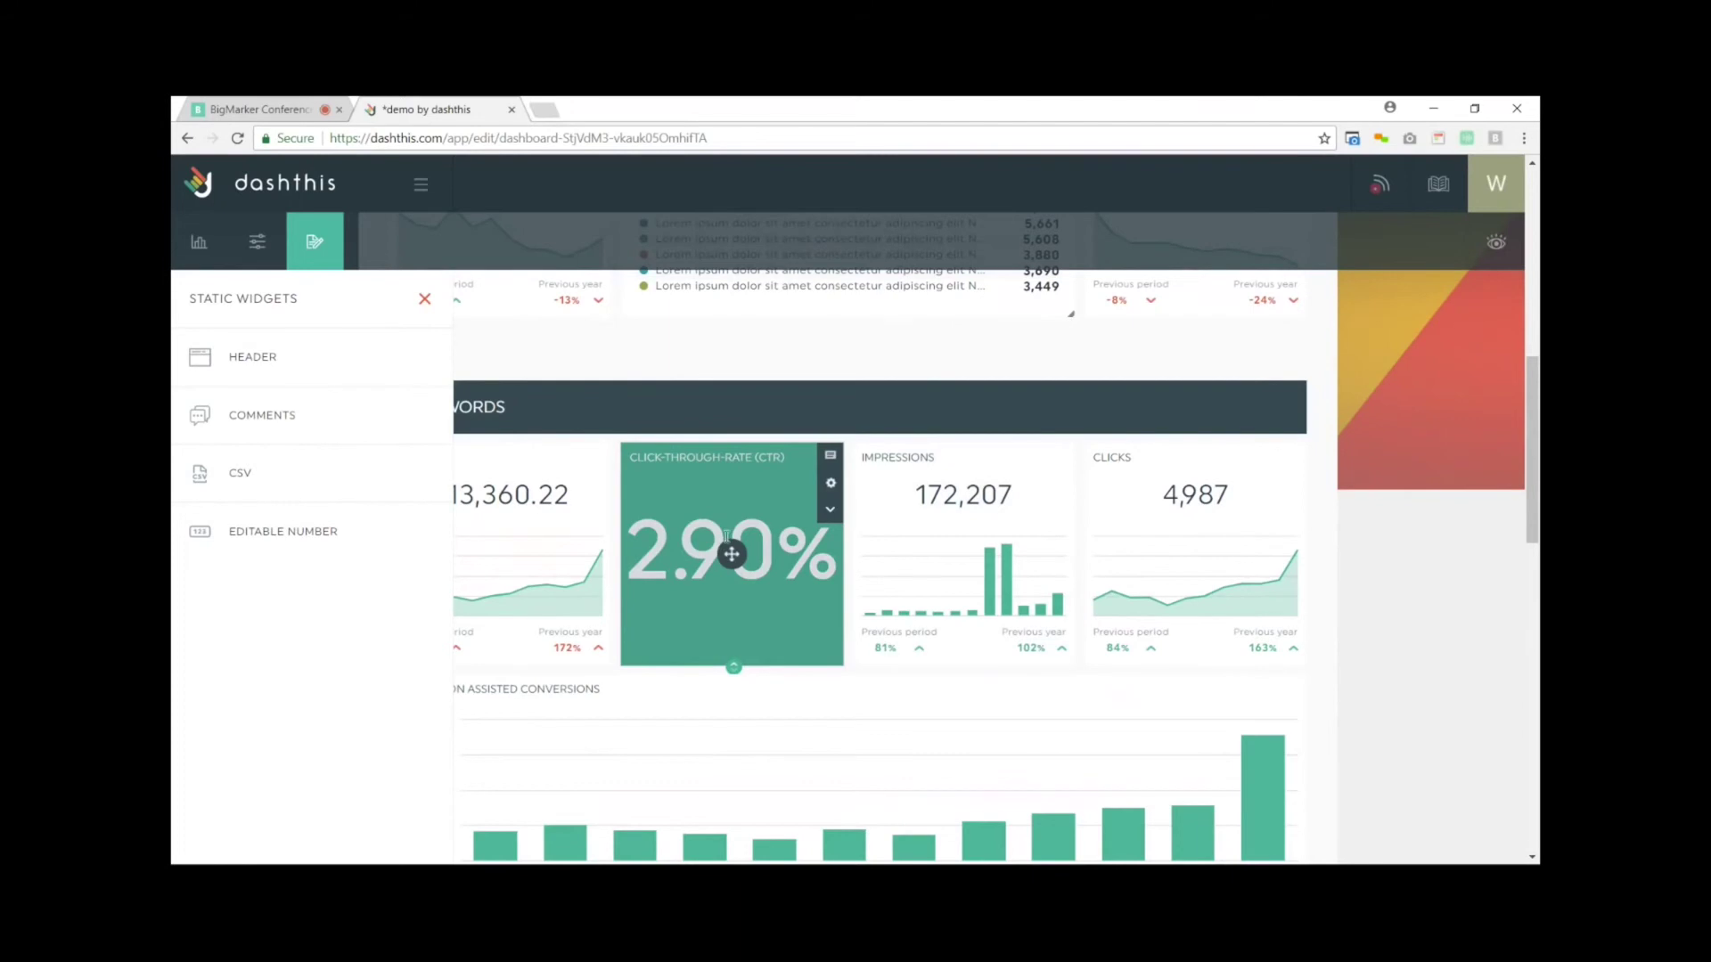
Set the Editable Number widget beside the Link Clicks Conversion Rate gauge to 9000 and save the value.
{"action": "scroll", "coordinate": [731, 554], "scroll_direction": "down", "scroll_amount": 5}
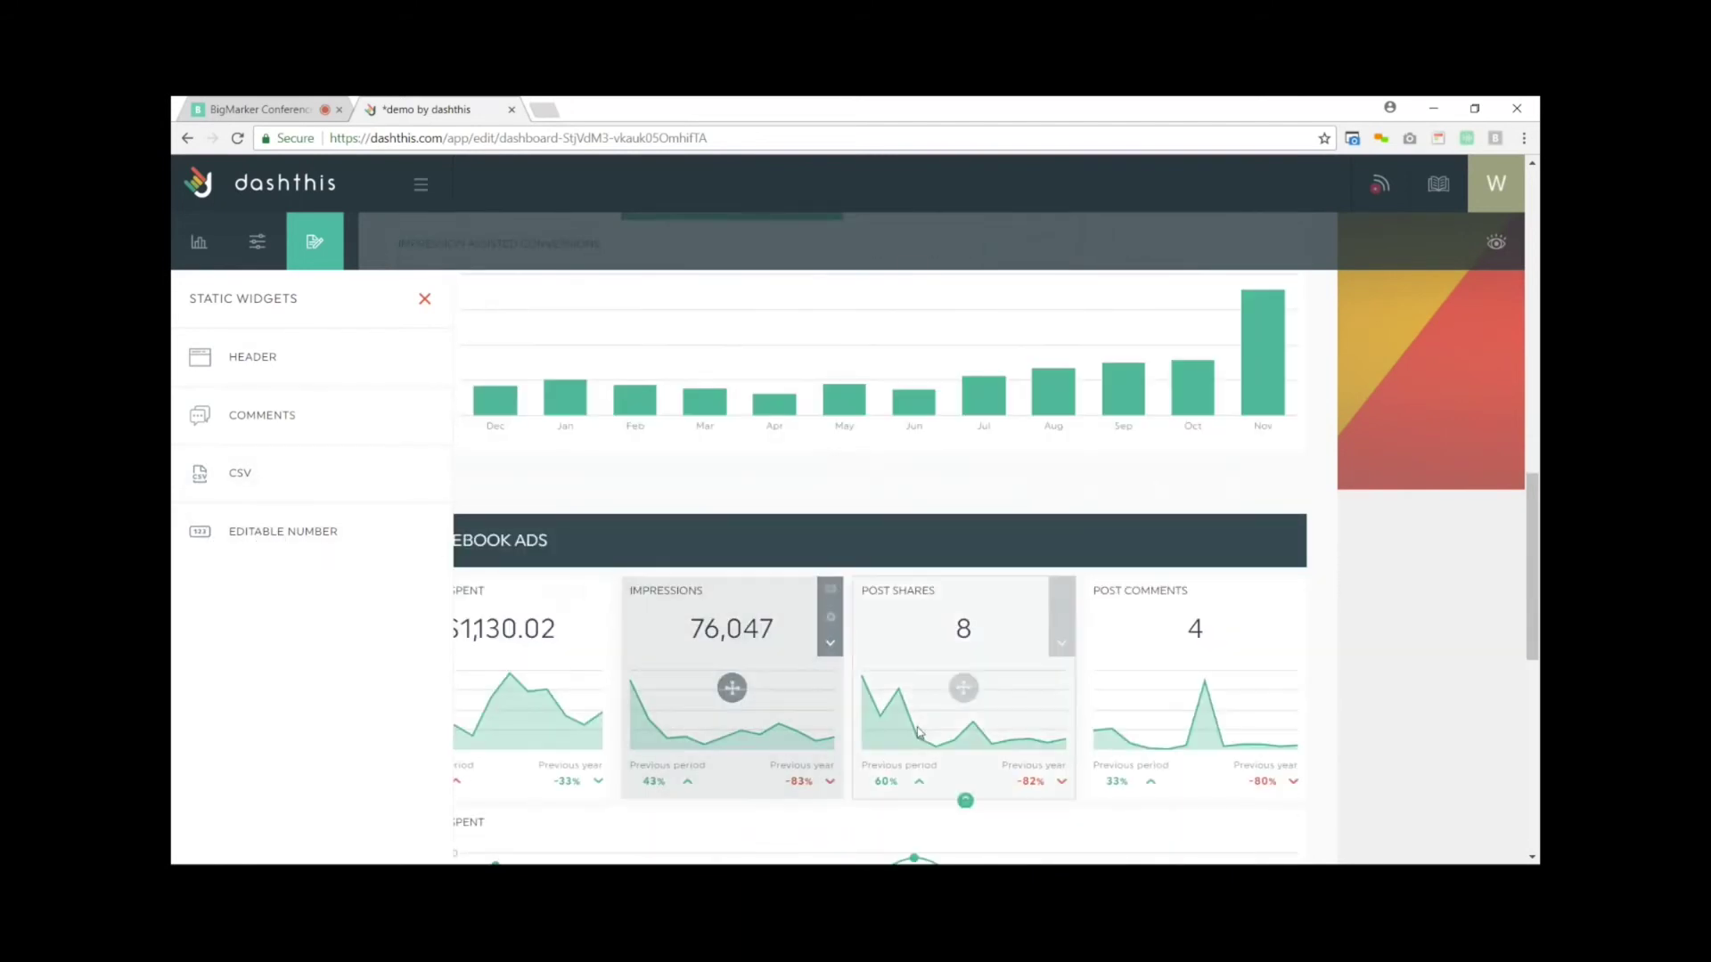
{"action": "left_click", "coordinate": [424, 299]}
{"action": "scroll", "coordinate": [606, 598], "scroll_direction": "down", "scroll_amount": 7}
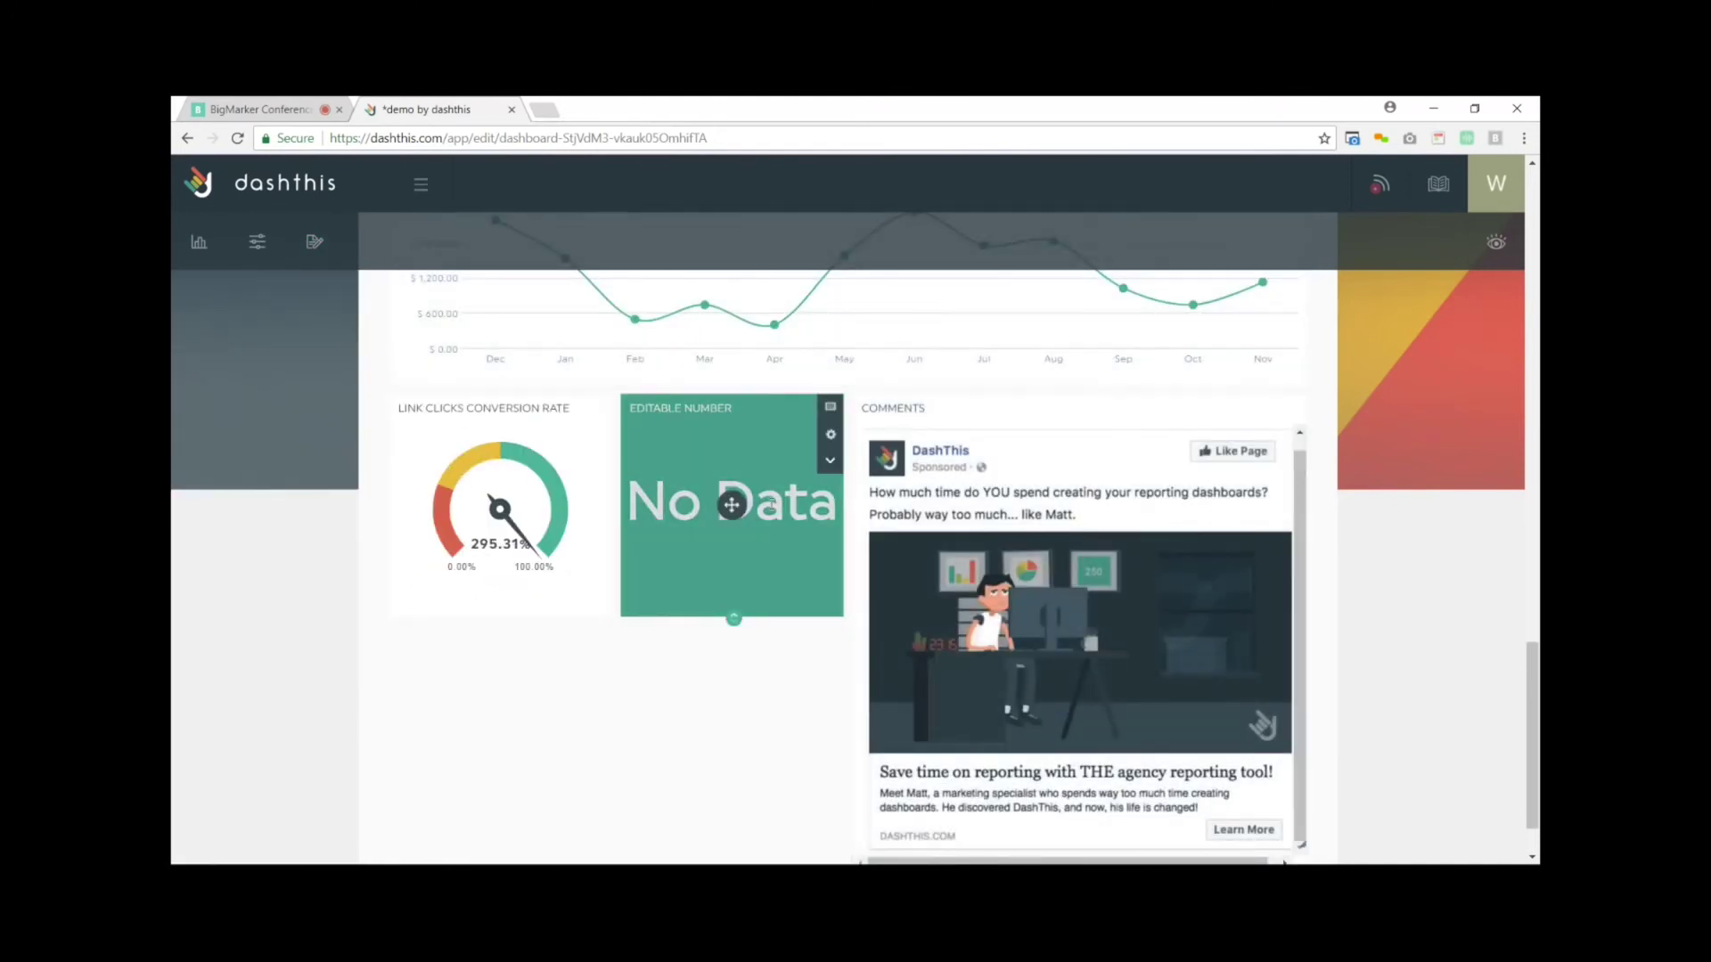
{"action": "left_click", "coordinate": [827, 462]}
{"action": "left_click", "coordinate": [777, 464]}
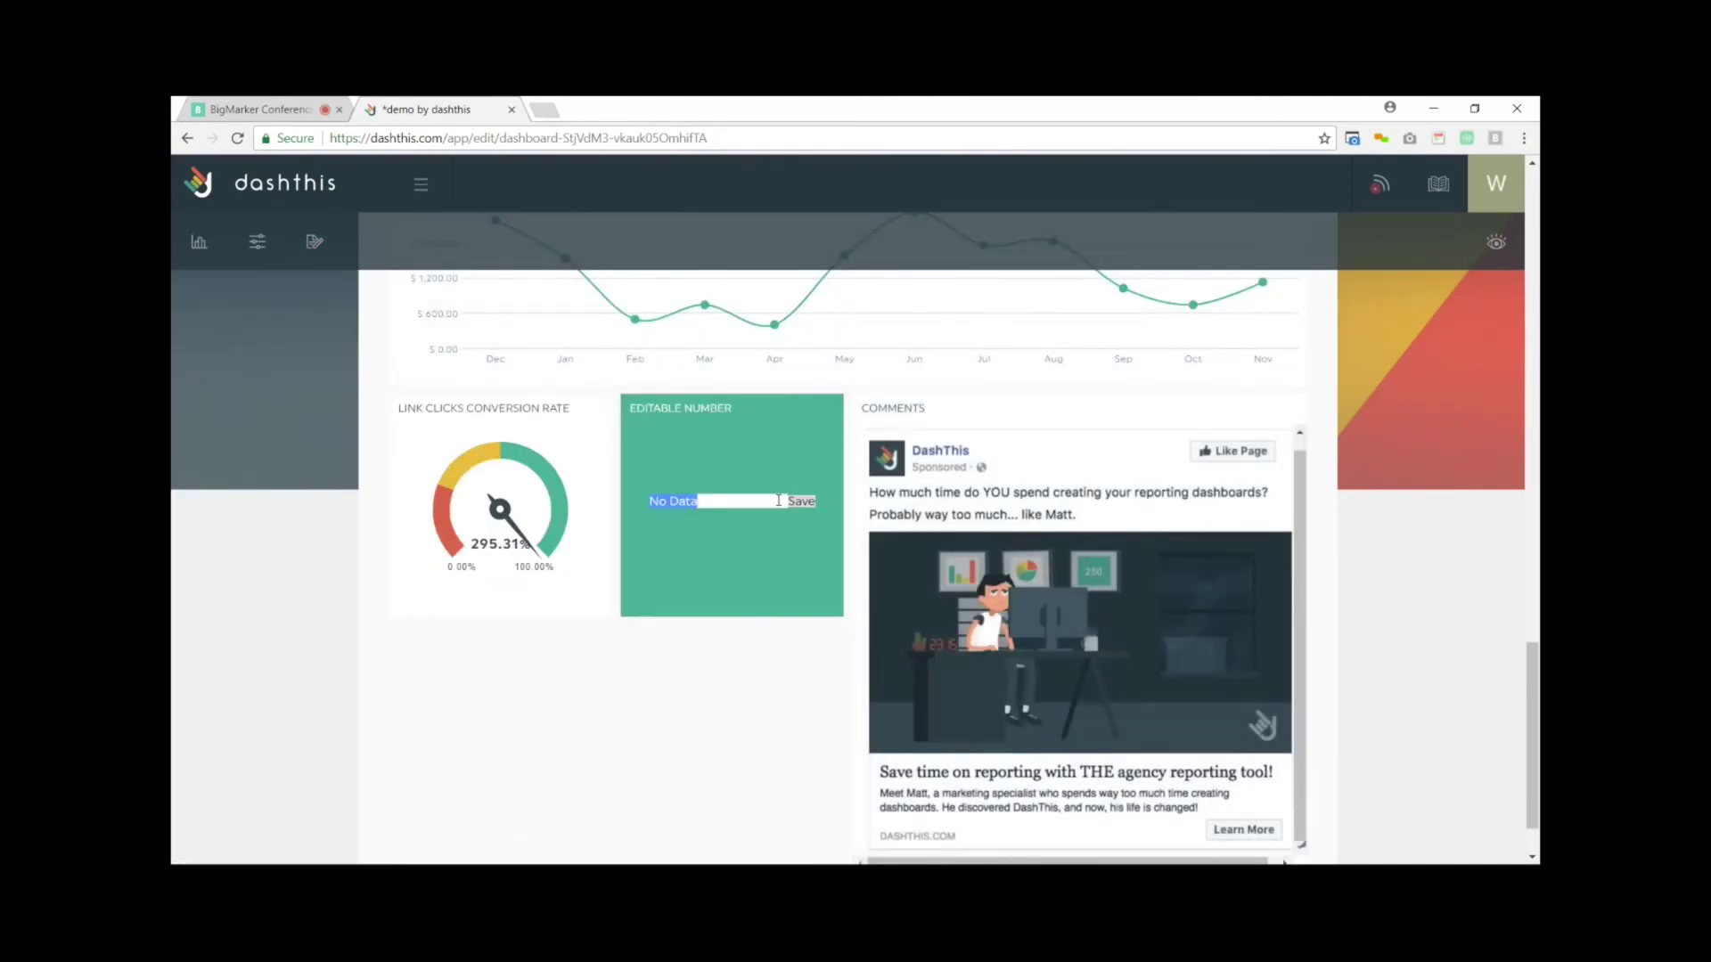
{"action": "type", "text": "9000"}
{"action": "left_click", "coordinate": [801, 500]}
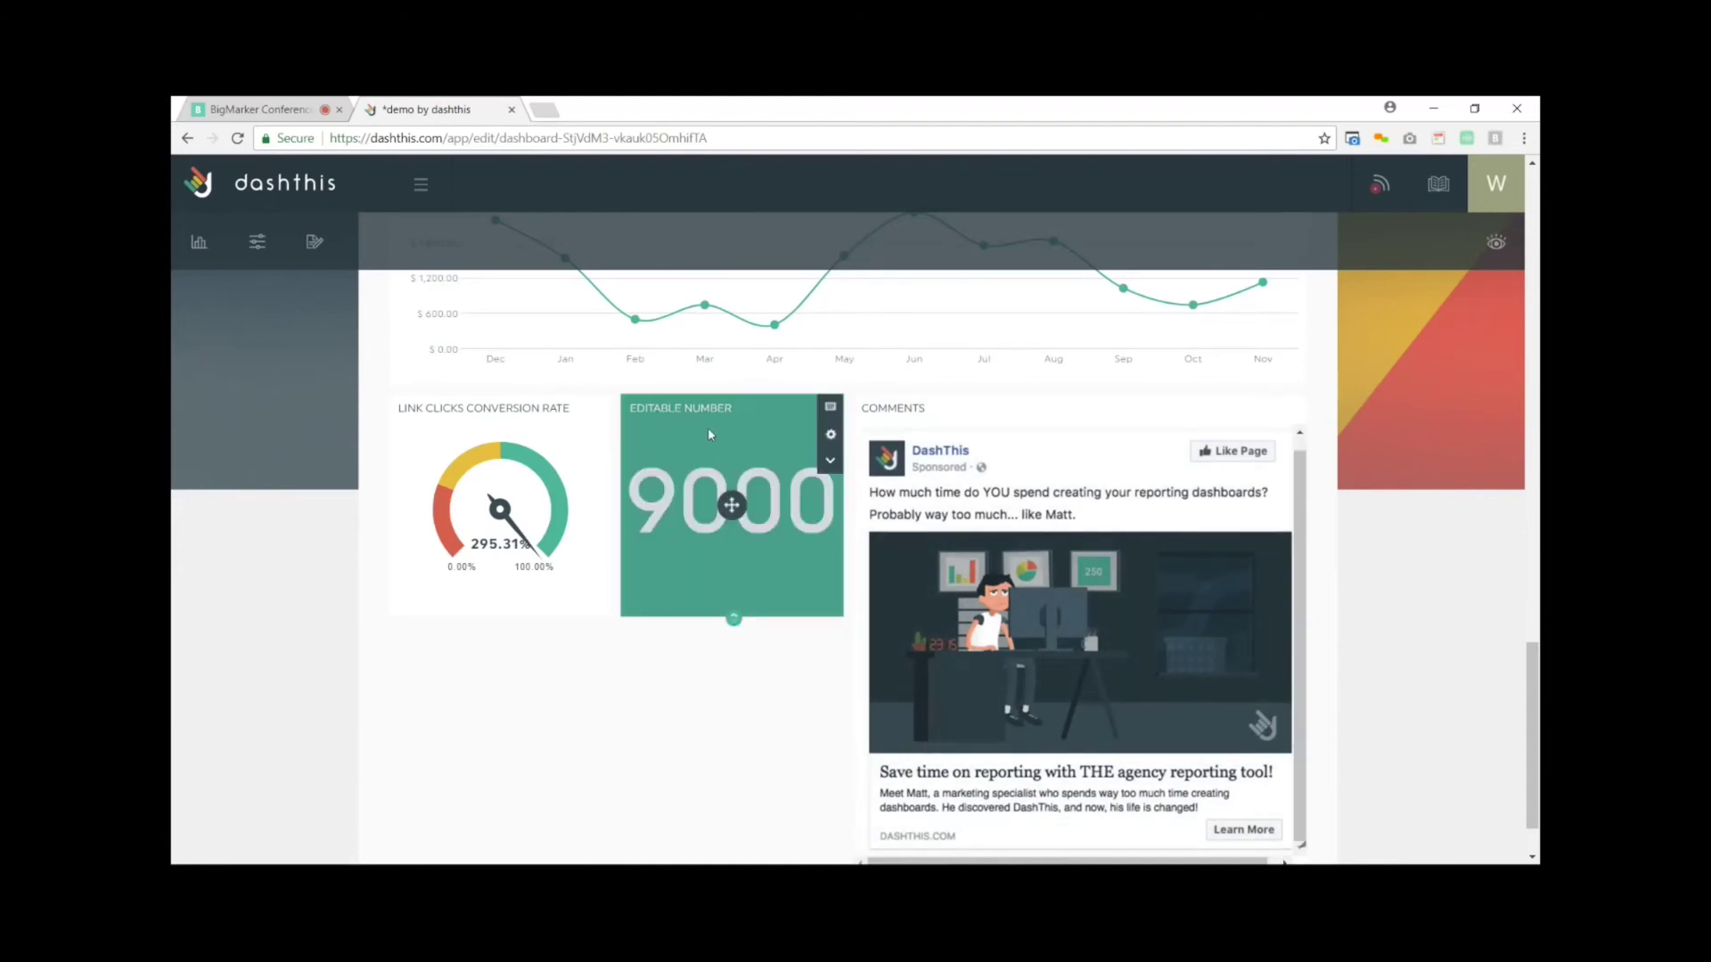
Rename the Editable Number widget's title to AMOUNT SPENT.
{"action": "triple_click", "coordinate": [713, 410]}
{"action": "type", "text": "AMOUNT SPENT"}
{"action": "left_click", "coordinate": [767, 718]}
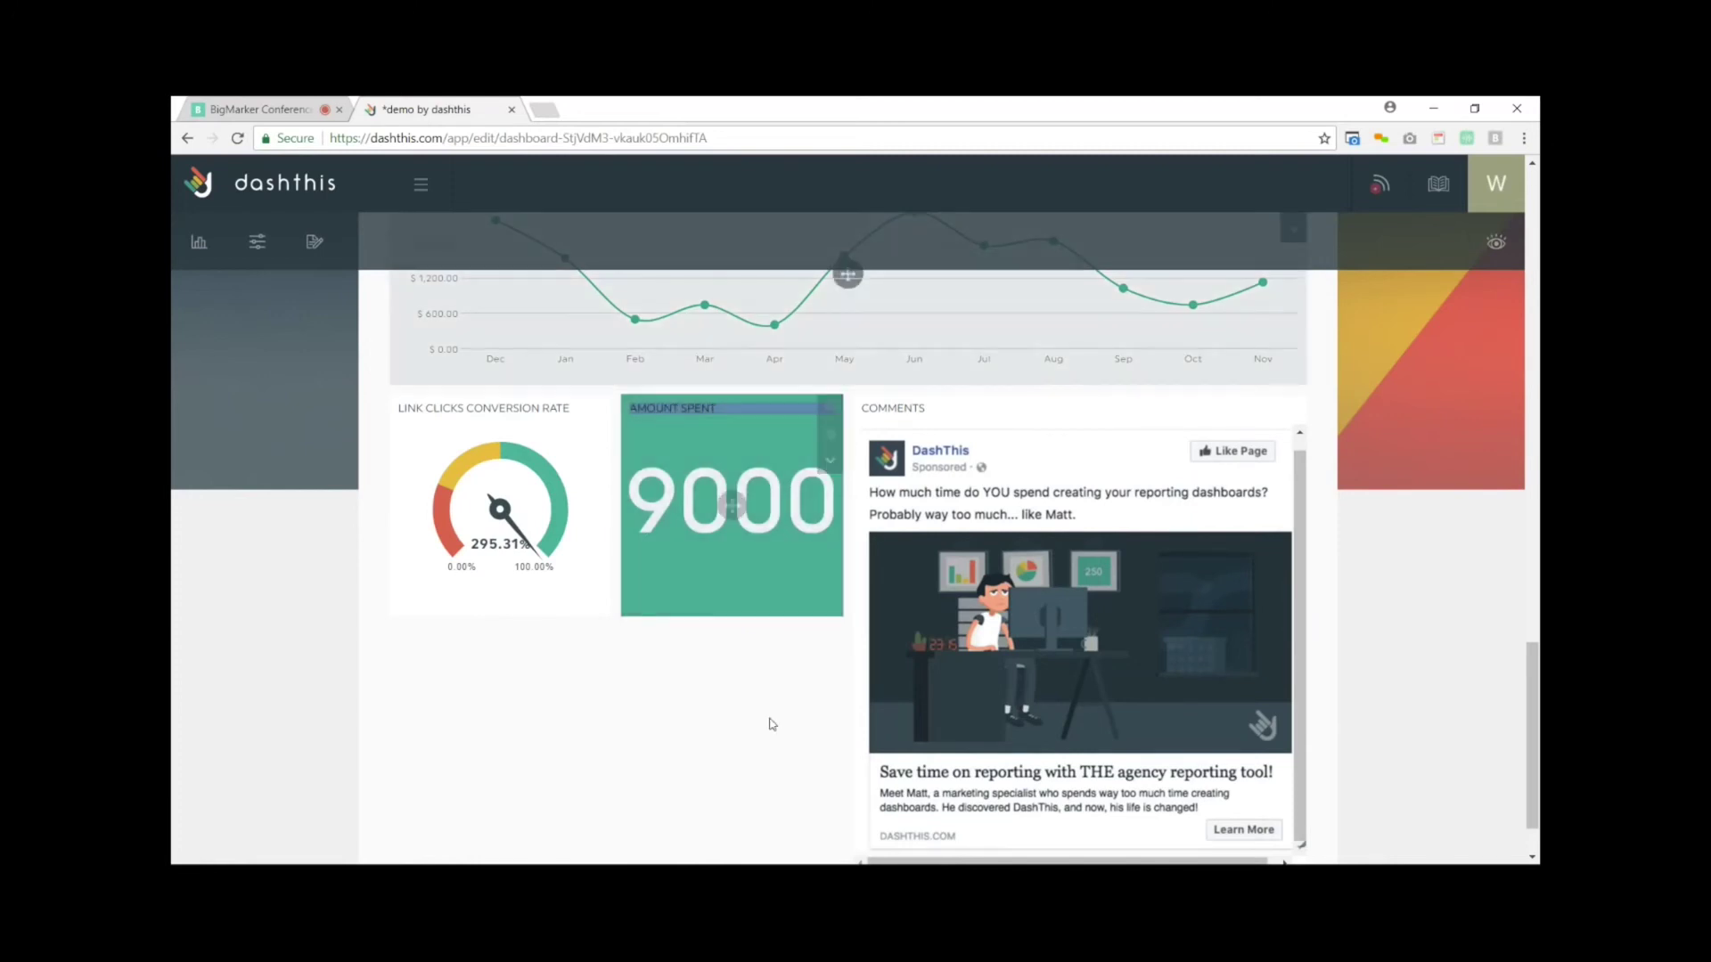
{"action": "left_click", "coordinate": [315, 241]}
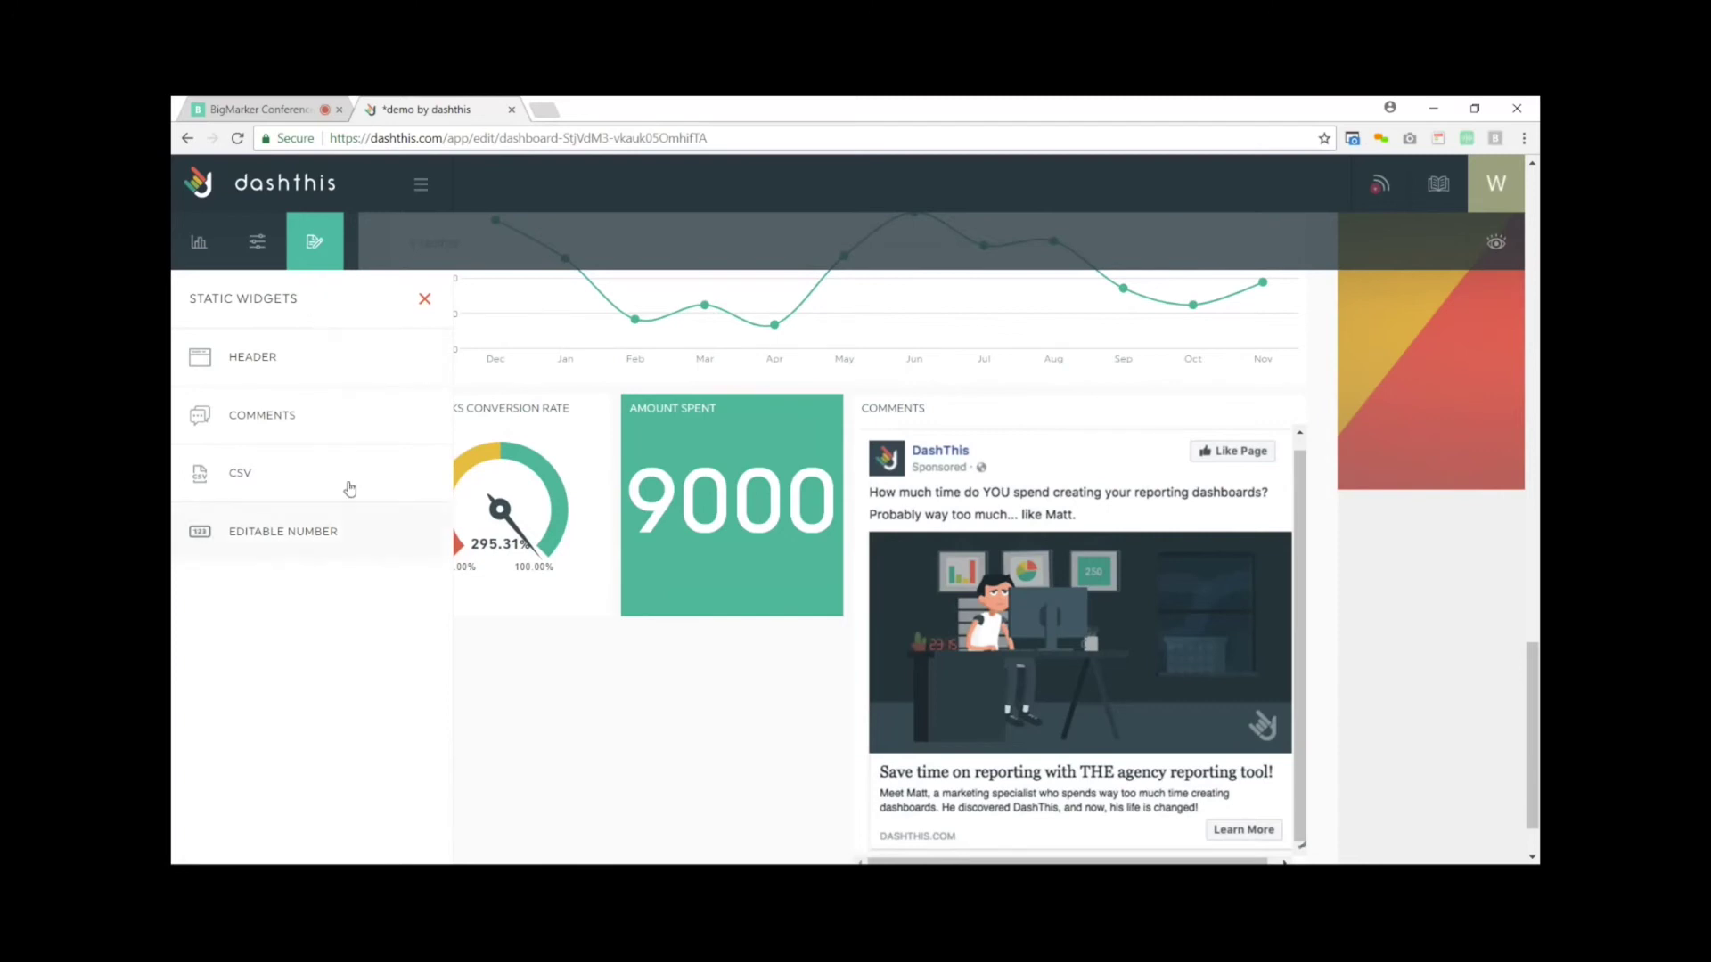
{"action": "left_click", "coordinate": [424, 301]}
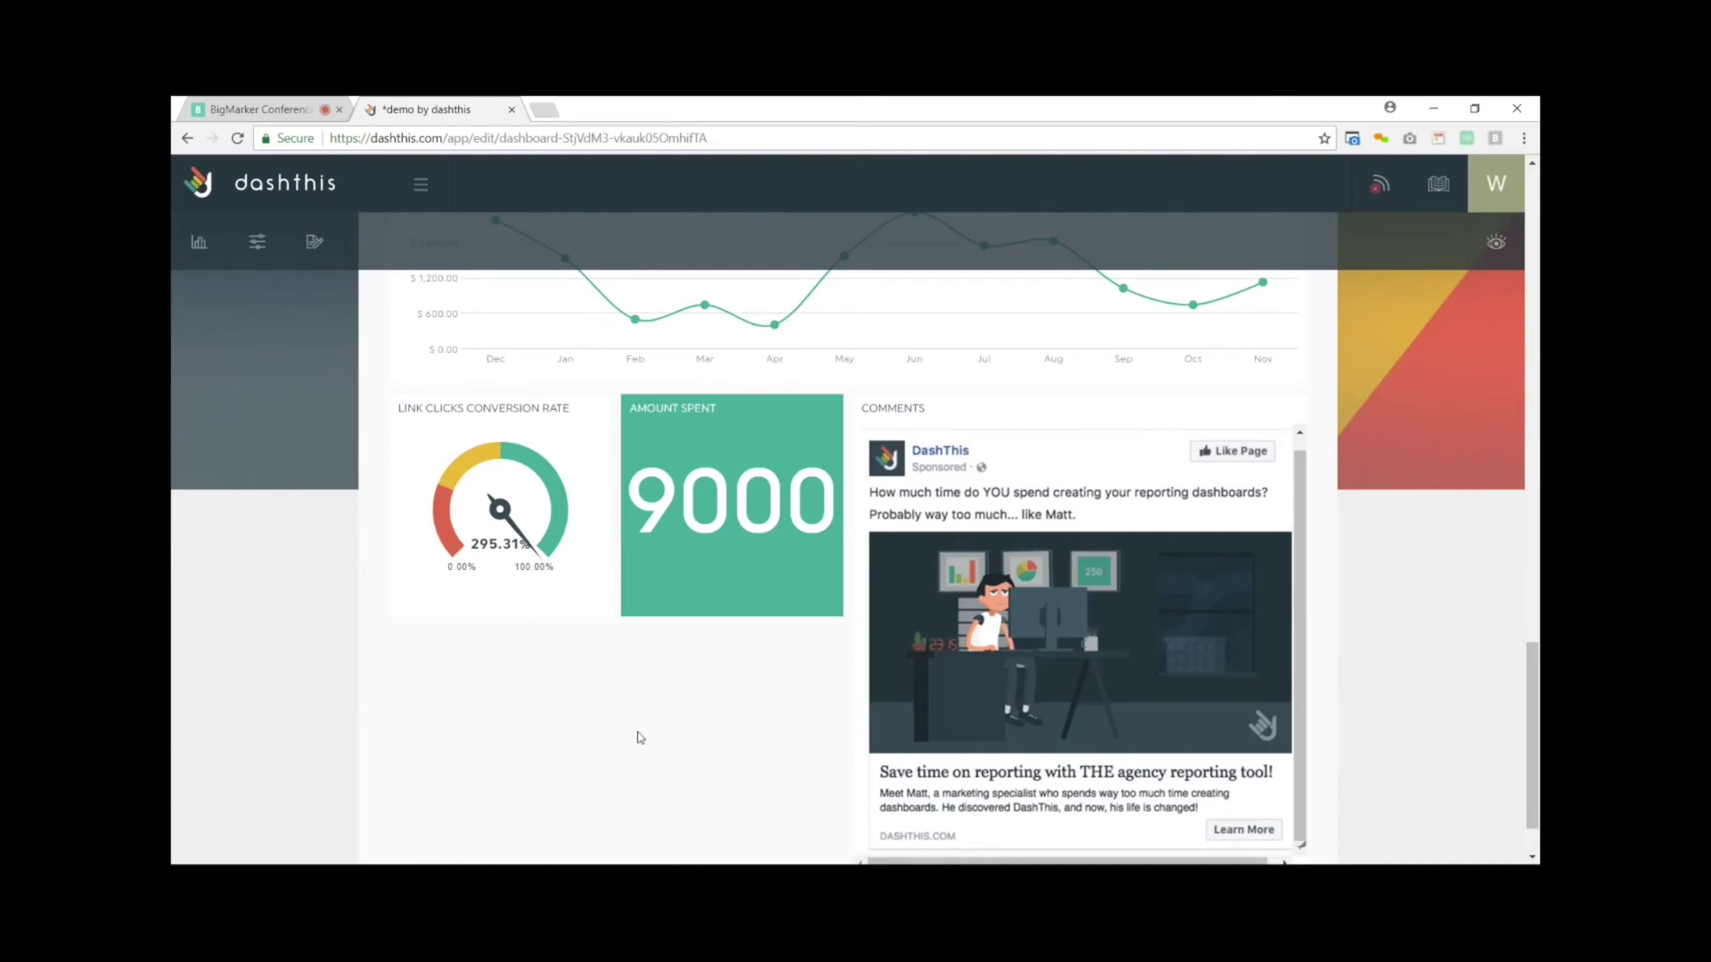
Try the plain dark image without coloured stripes as the dashboard's background image.
{"action": "scroll", "coordinate": [638, 738], "scroll_direction": "up", "scroll_amount": 15}
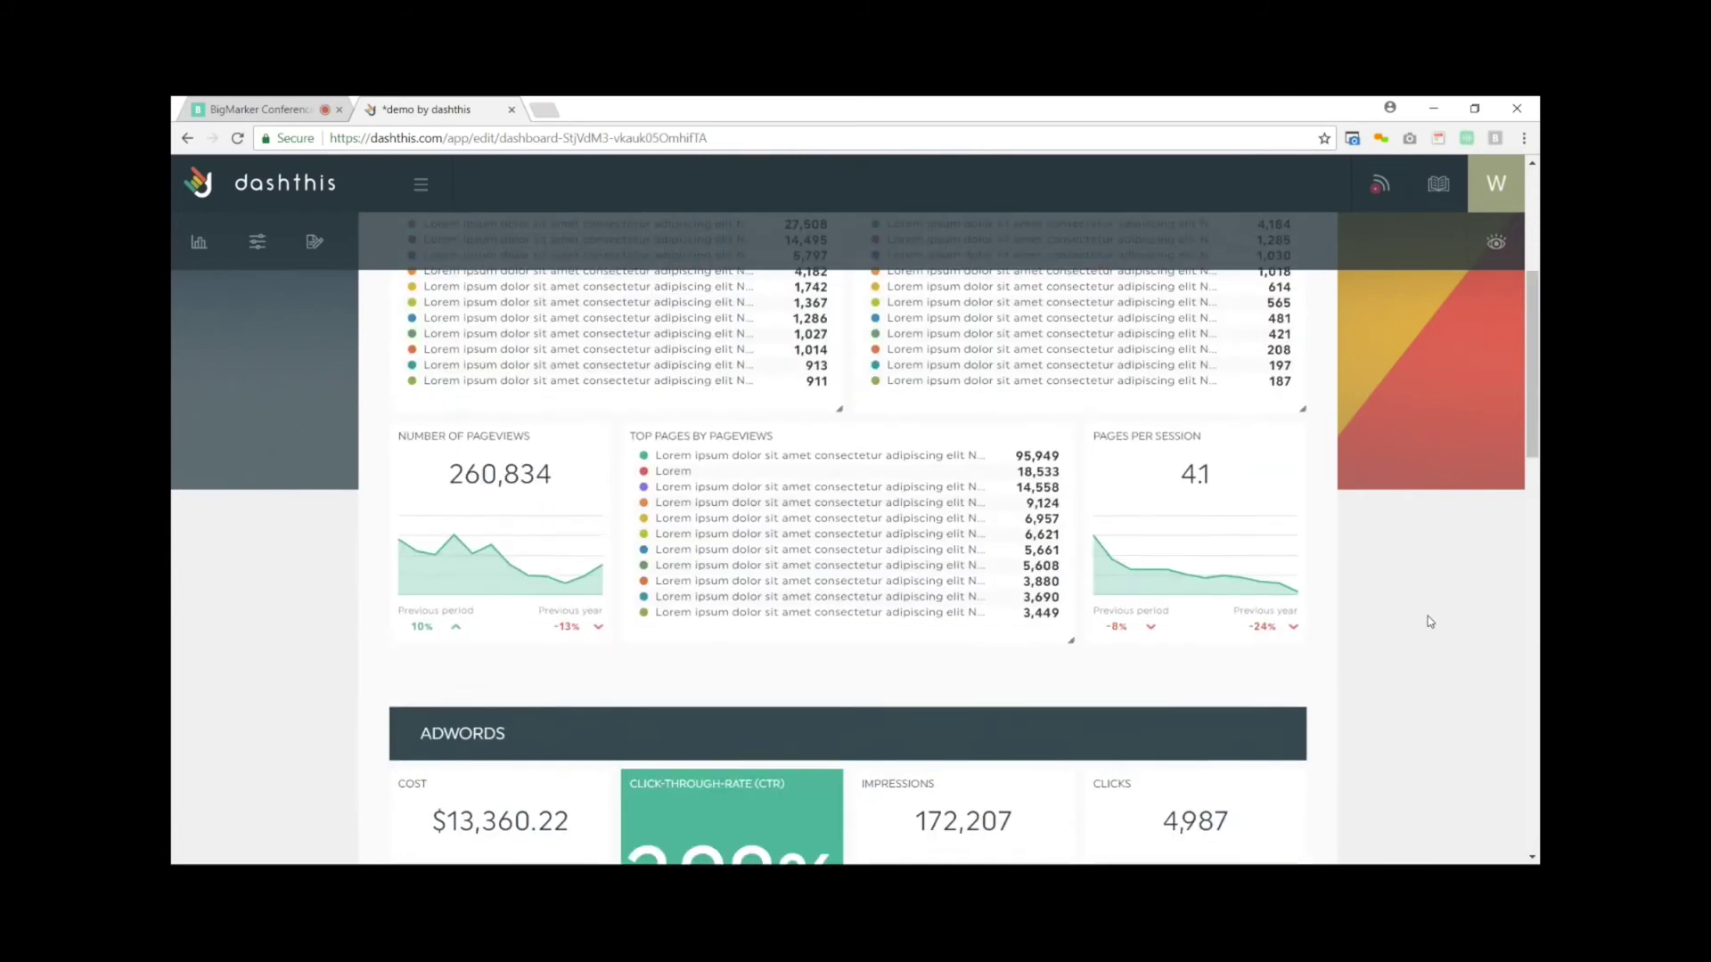
{"action": "scroll", "coordinate": [1430, 621], "scroll_direction": "up", "scroll_amount": 4}
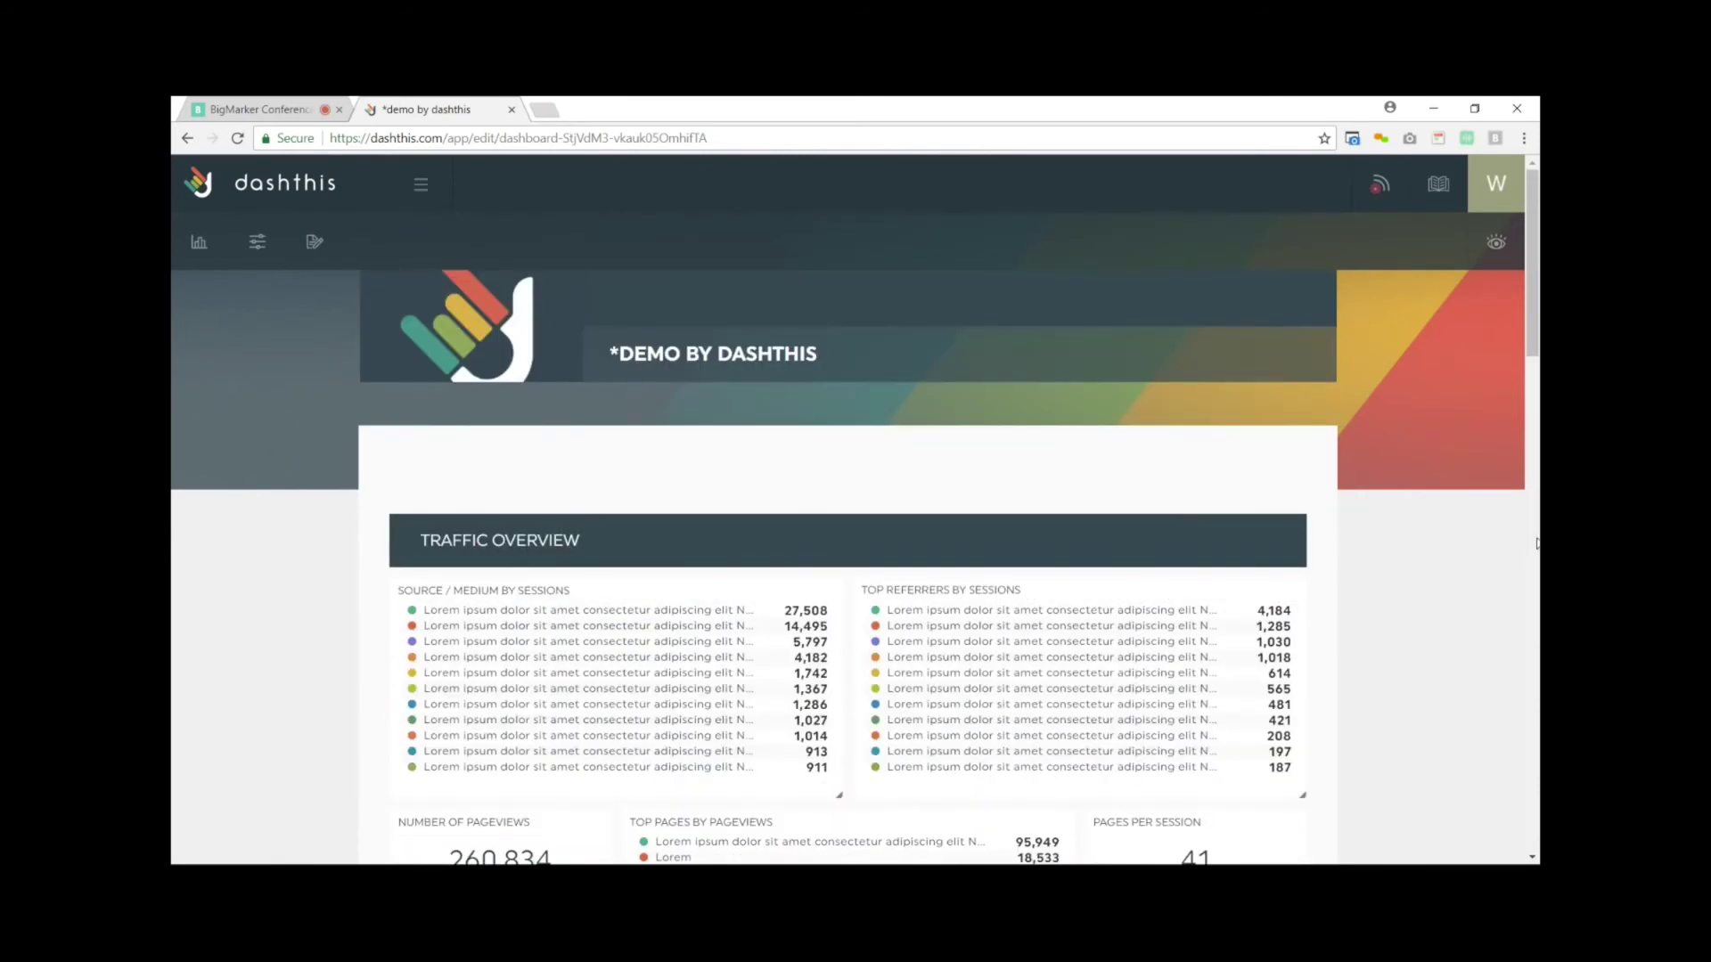
{"action": "left_click", "coordinate": [1408, 401]}
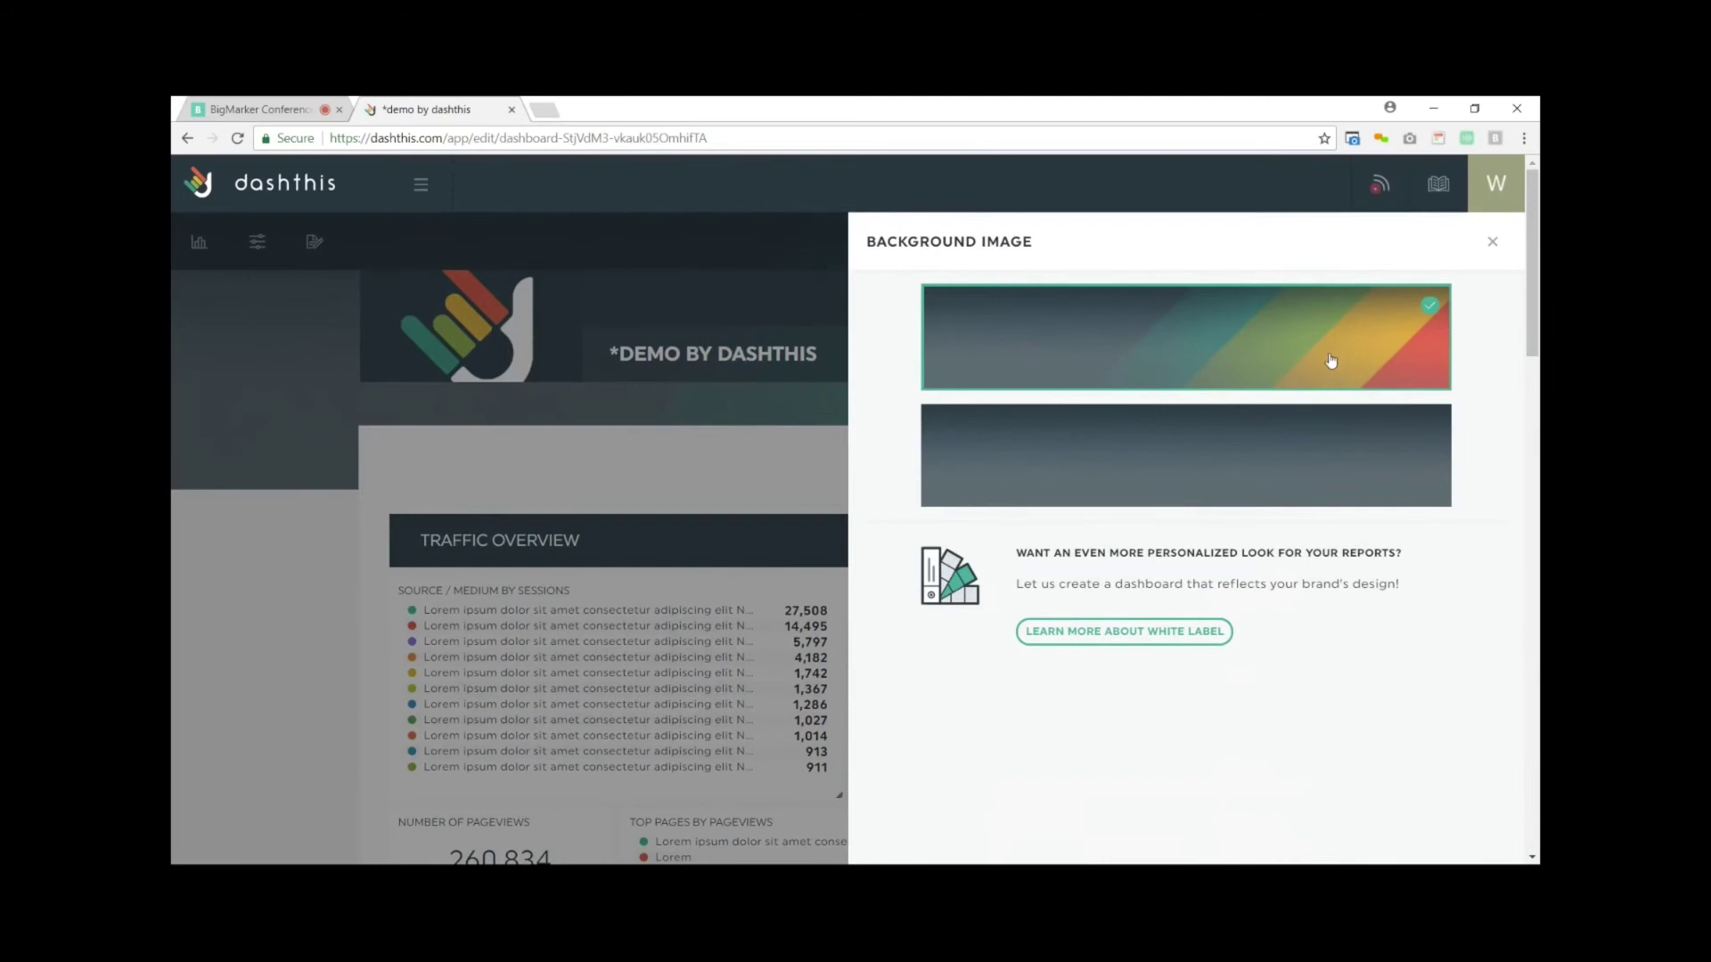
{"action": "left_click", "coordinate": [1236, 467]}
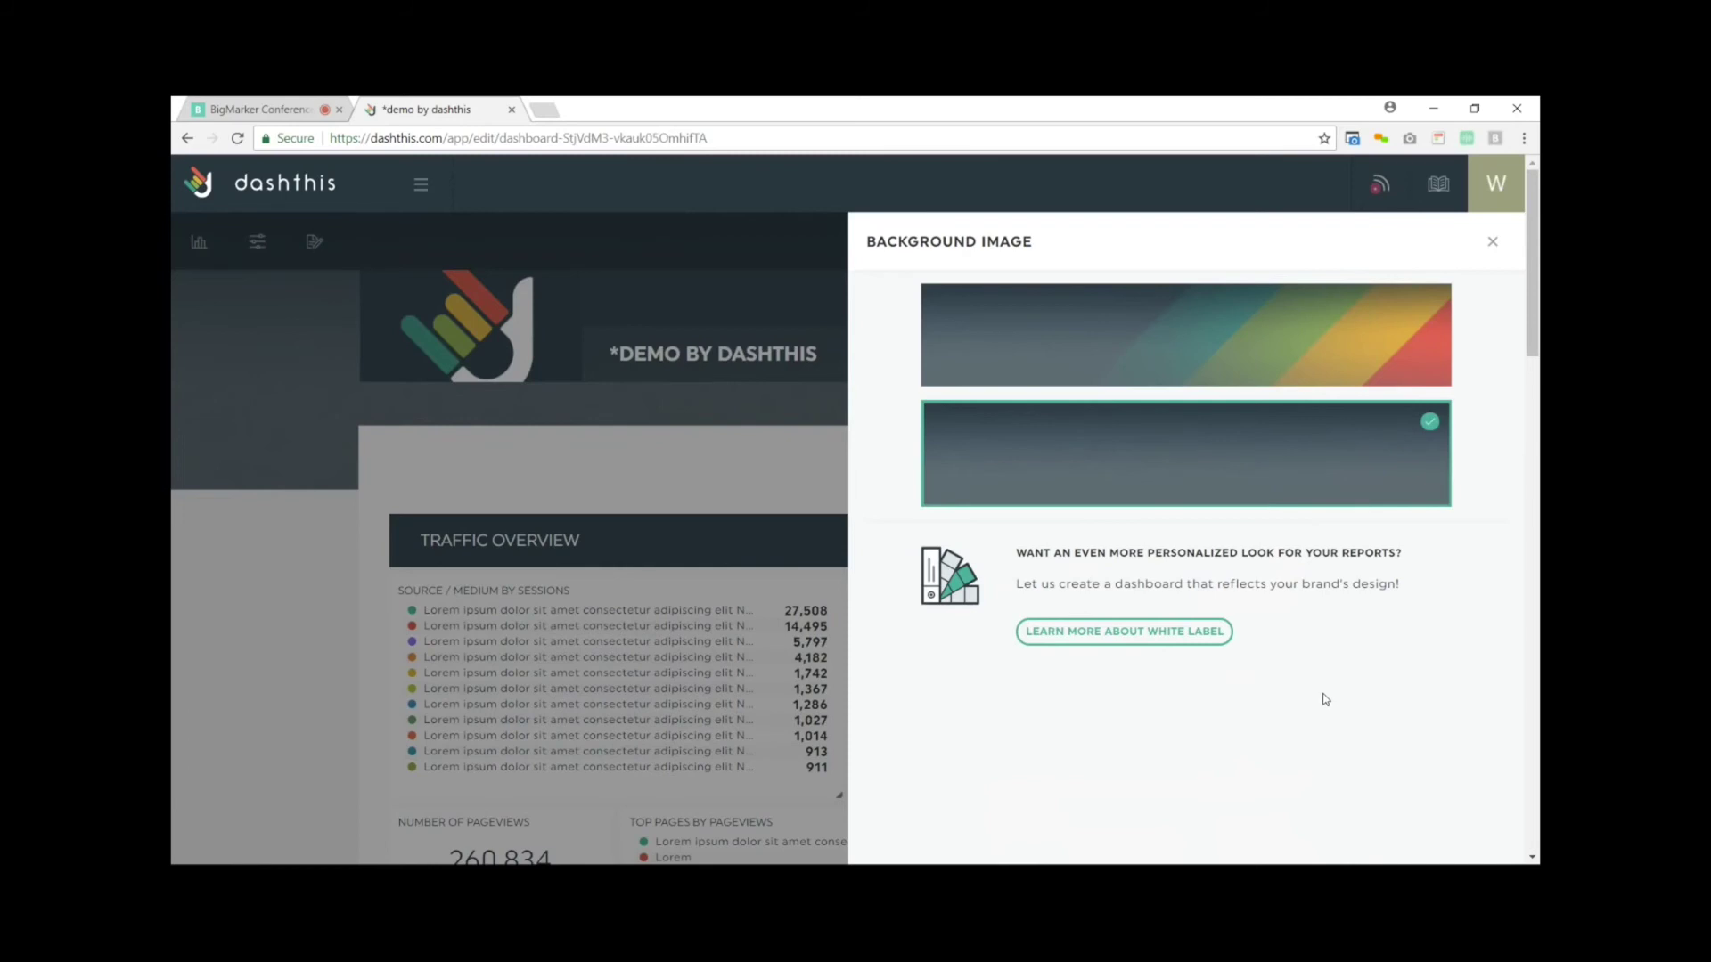
{"action": "scroll", "coordinate": [1332, 687], "scroll_direction": "down", "scroll_amount": 3}
{"action": "scroll", "coordinate": [1337, 684], "scroll_direction": "up", "scroll_amount": 3}
{"action": "left_click", "coordinate": [1492, 241]}
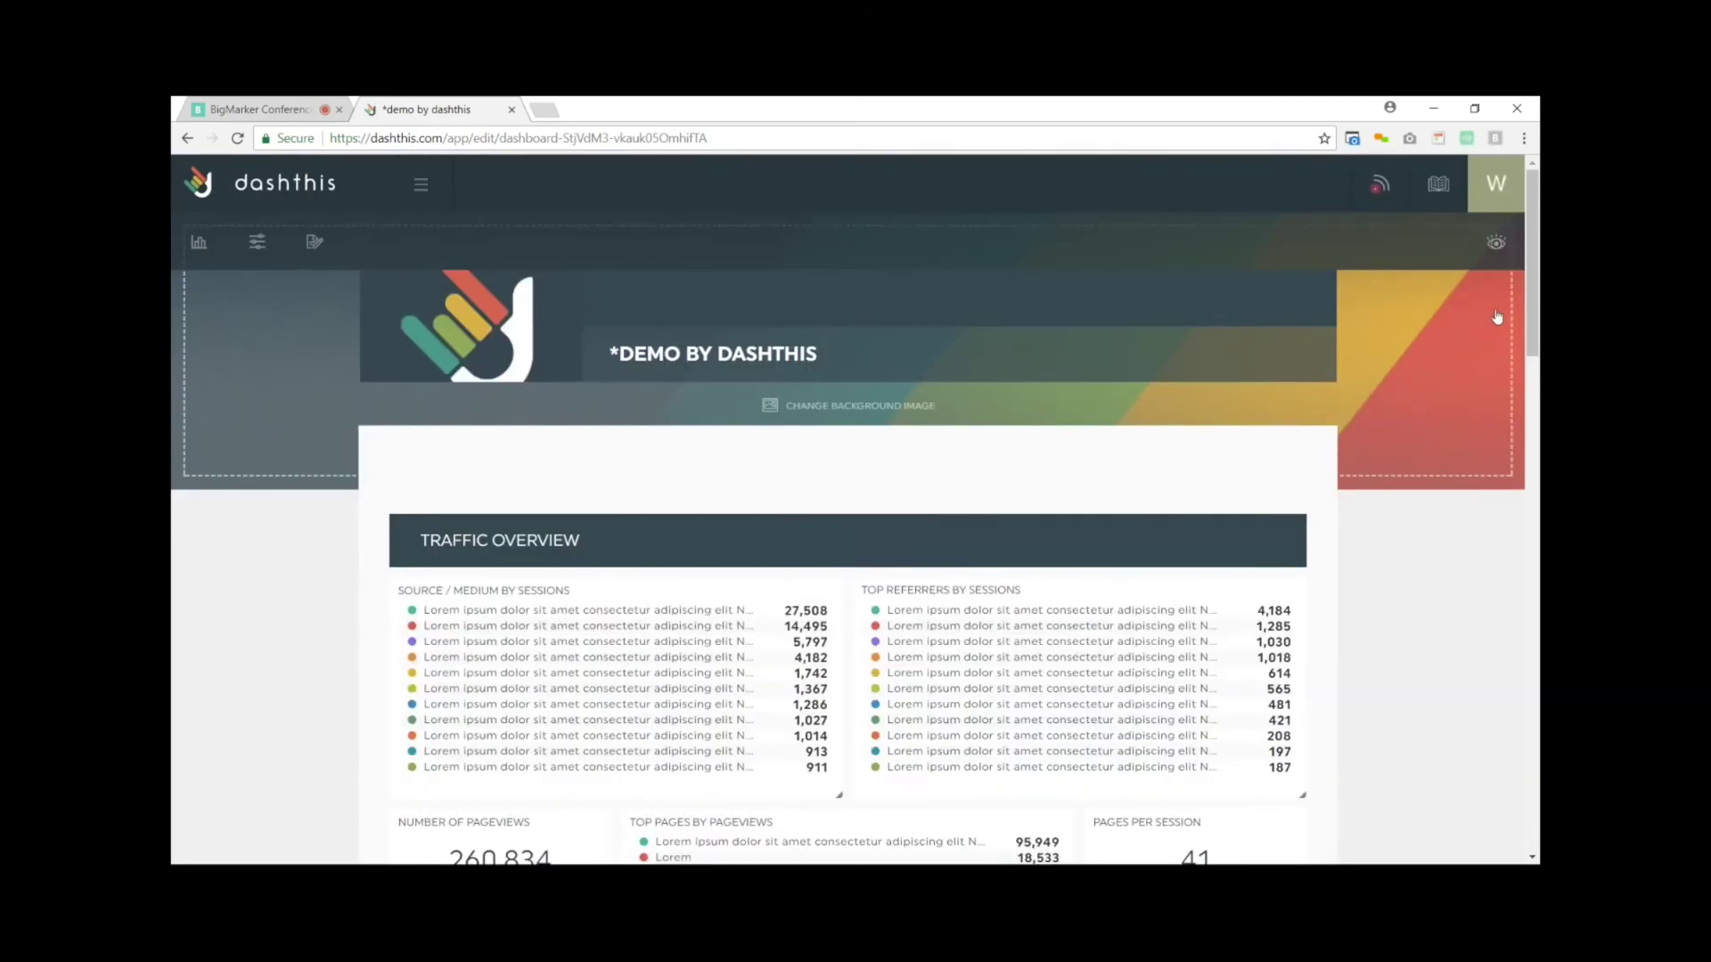
Look at the latest entries in the product update feed and close it.
{"action": "left_click", "coordinate": [1381, 185]}
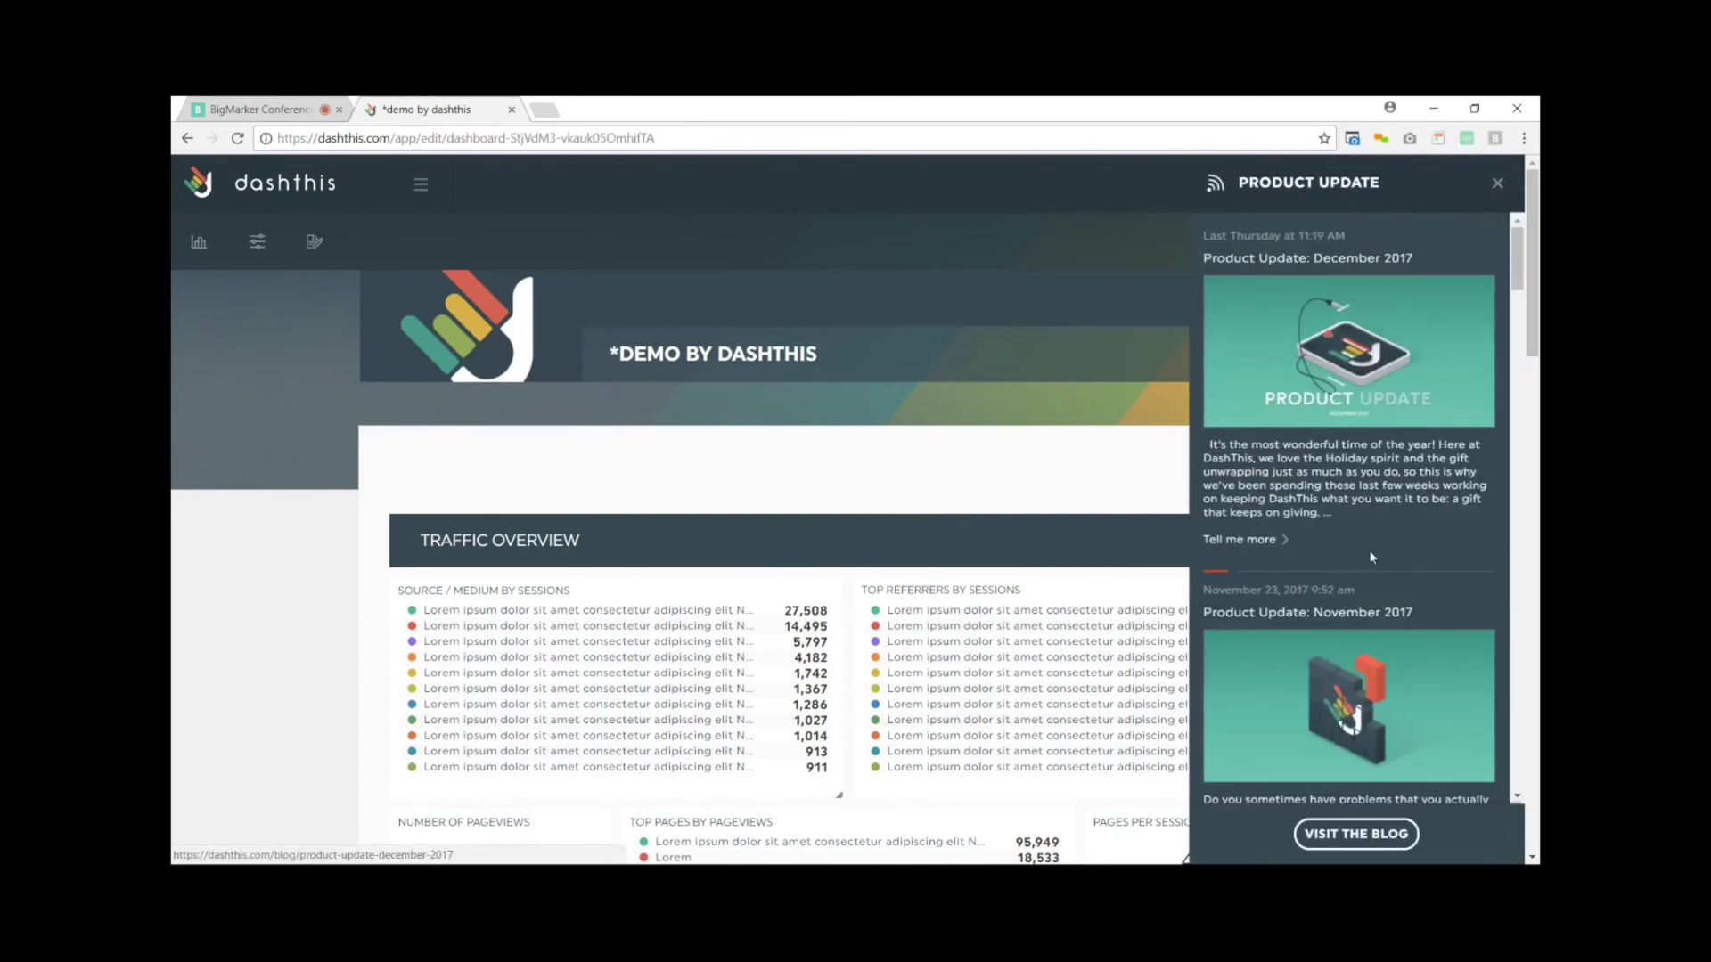
{"action": "left_click", "coordinate": [1498, 185]}
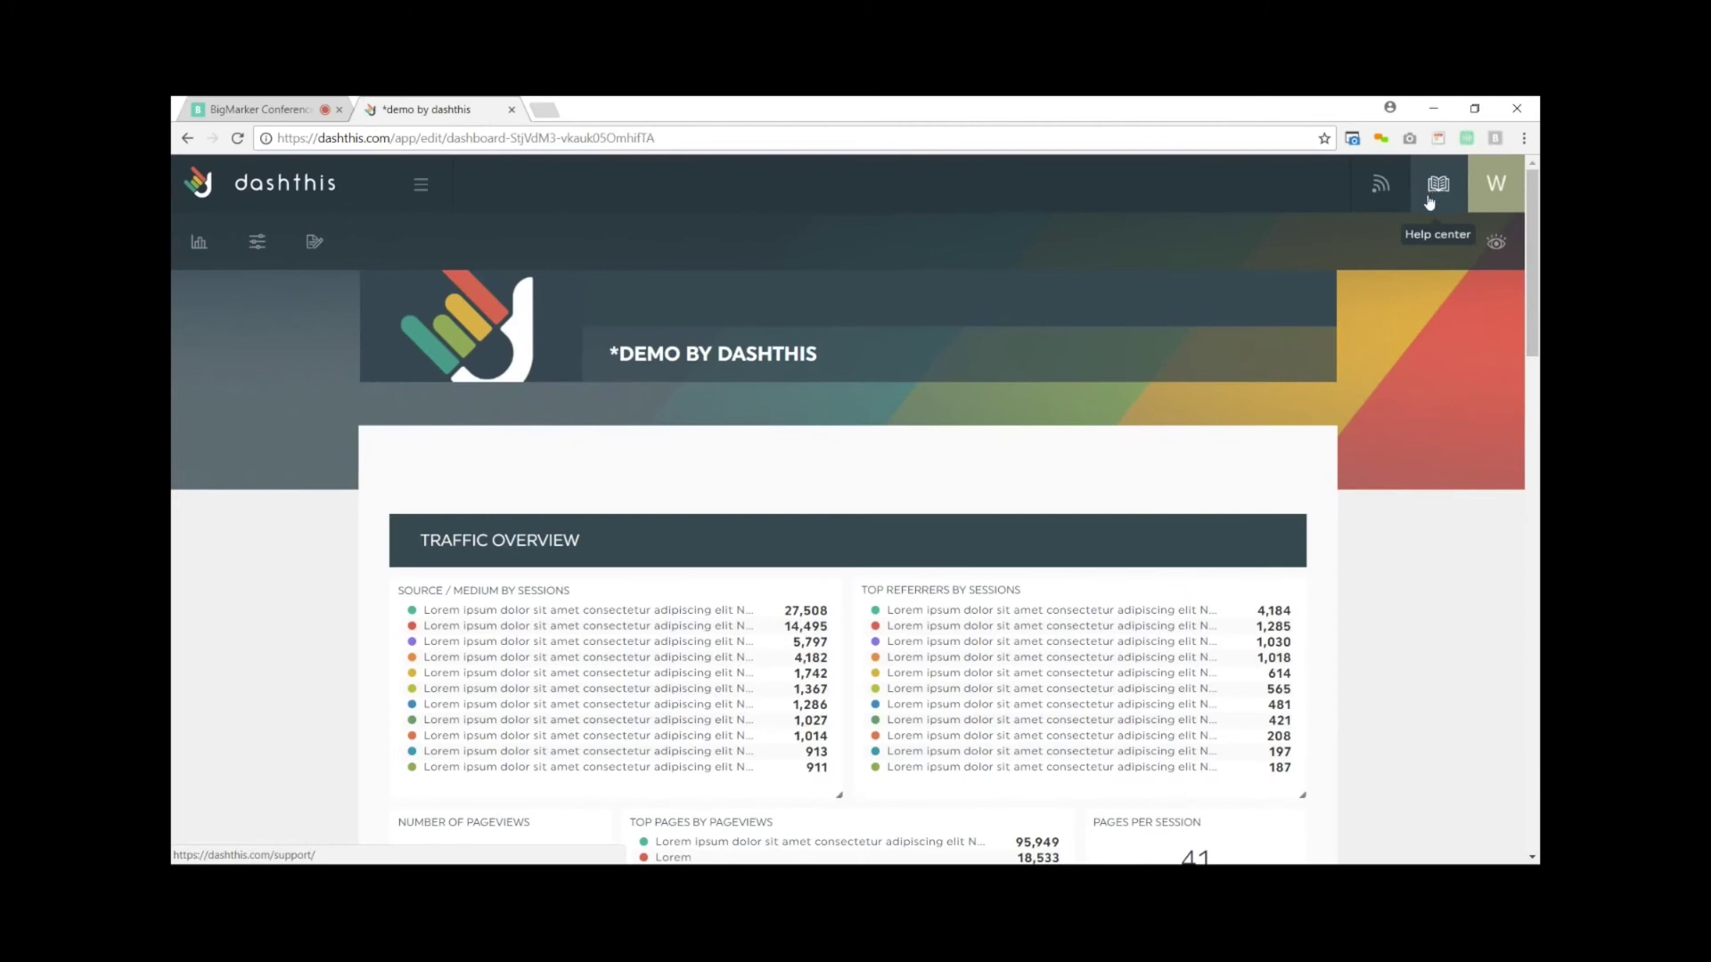
Examine the account menu, the Plan & Billing page and the available subscription plans without choosing a plan.
{"action": "left_click", "coordinate": [1488, 194]}
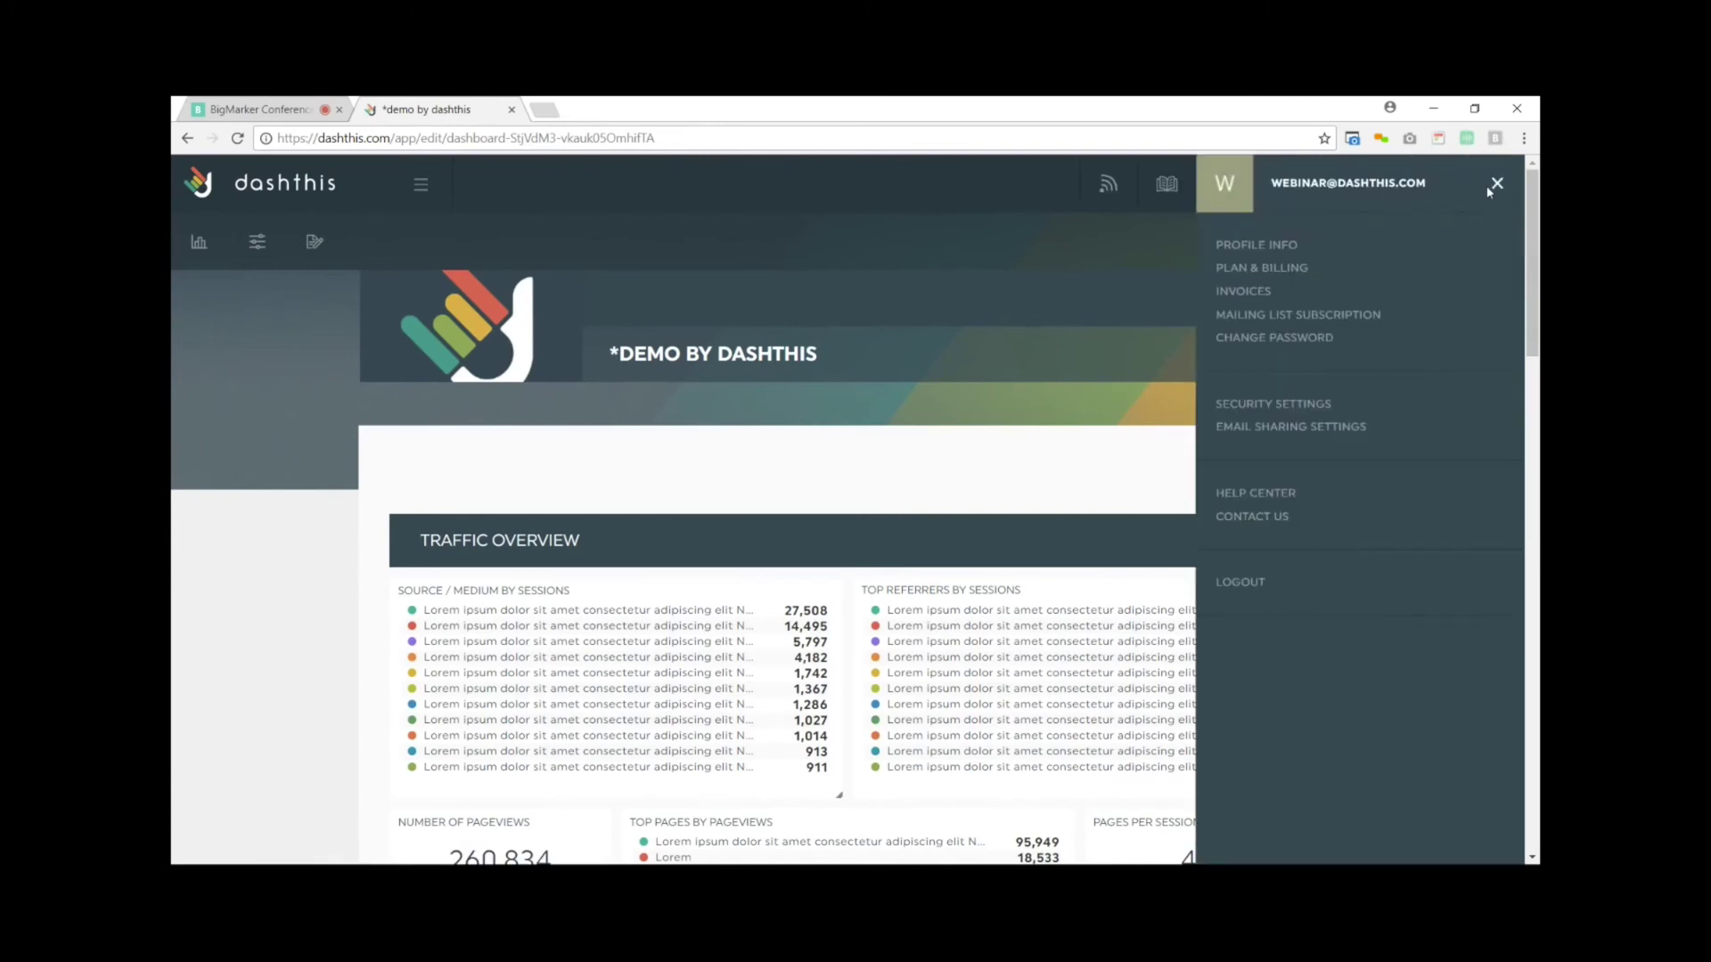
{"action": "left_click", "coordinate": [1286, 269]}
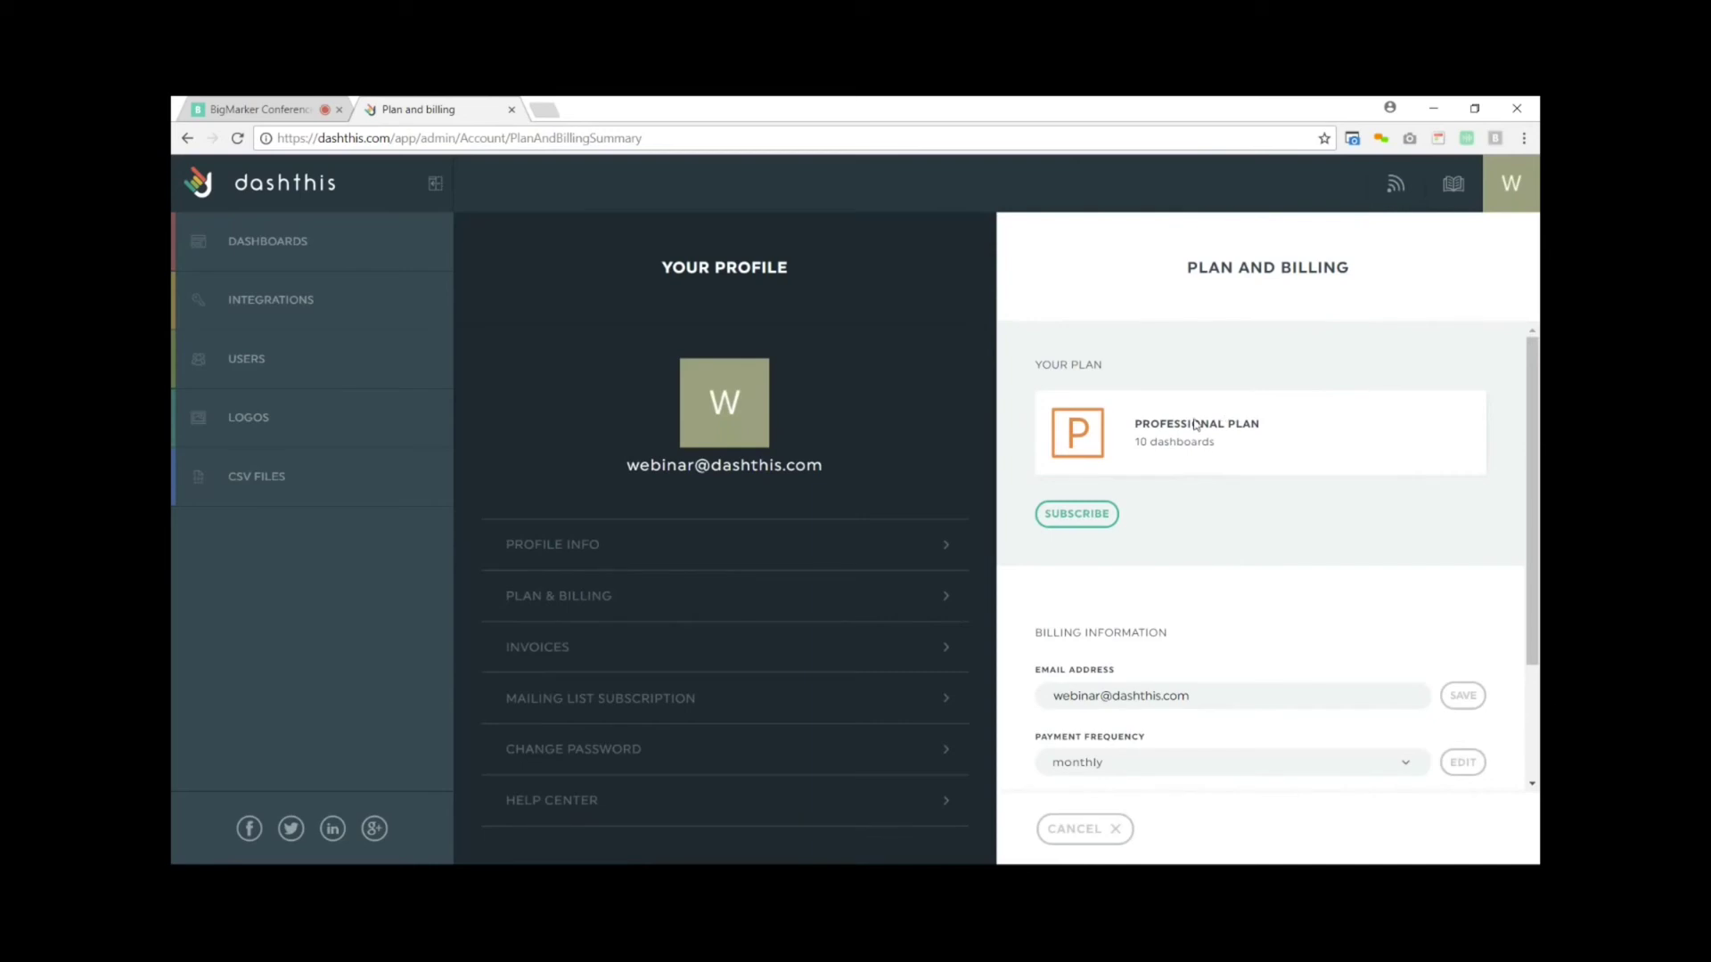
{"action": "left_click", "coordinate": [1076, 524]}
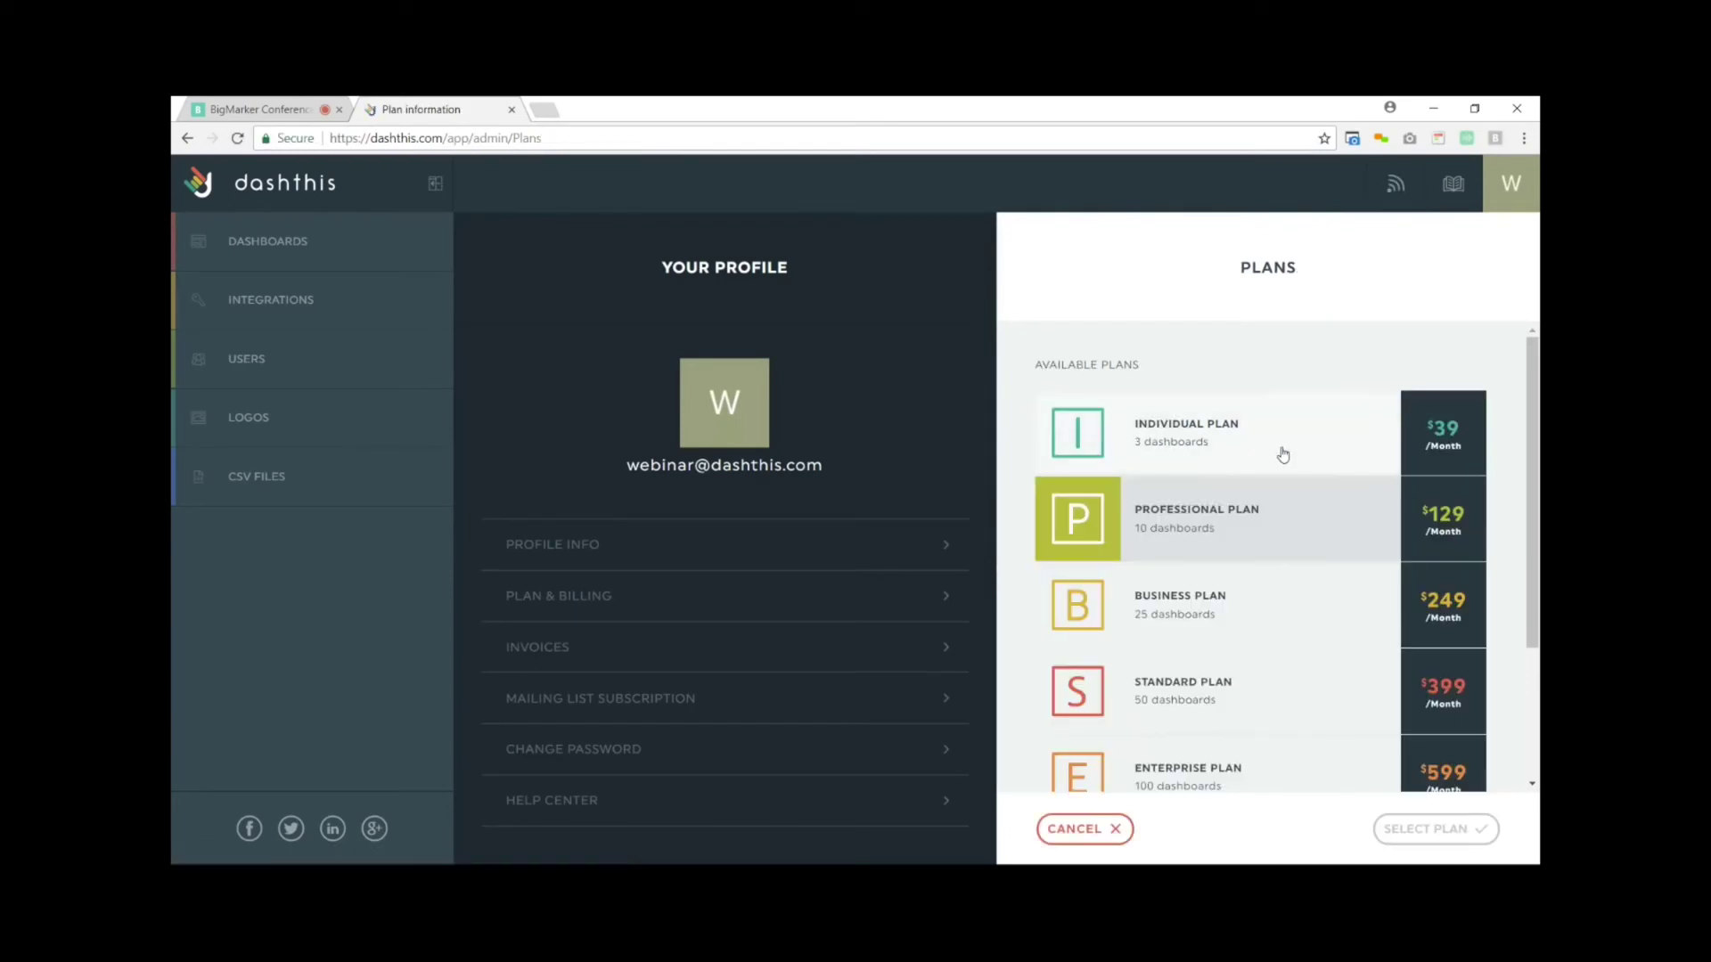
{"action": "scroll", "coordinate": [1281, 673], "scroll_direction": "down", "scroll_amount": 2}
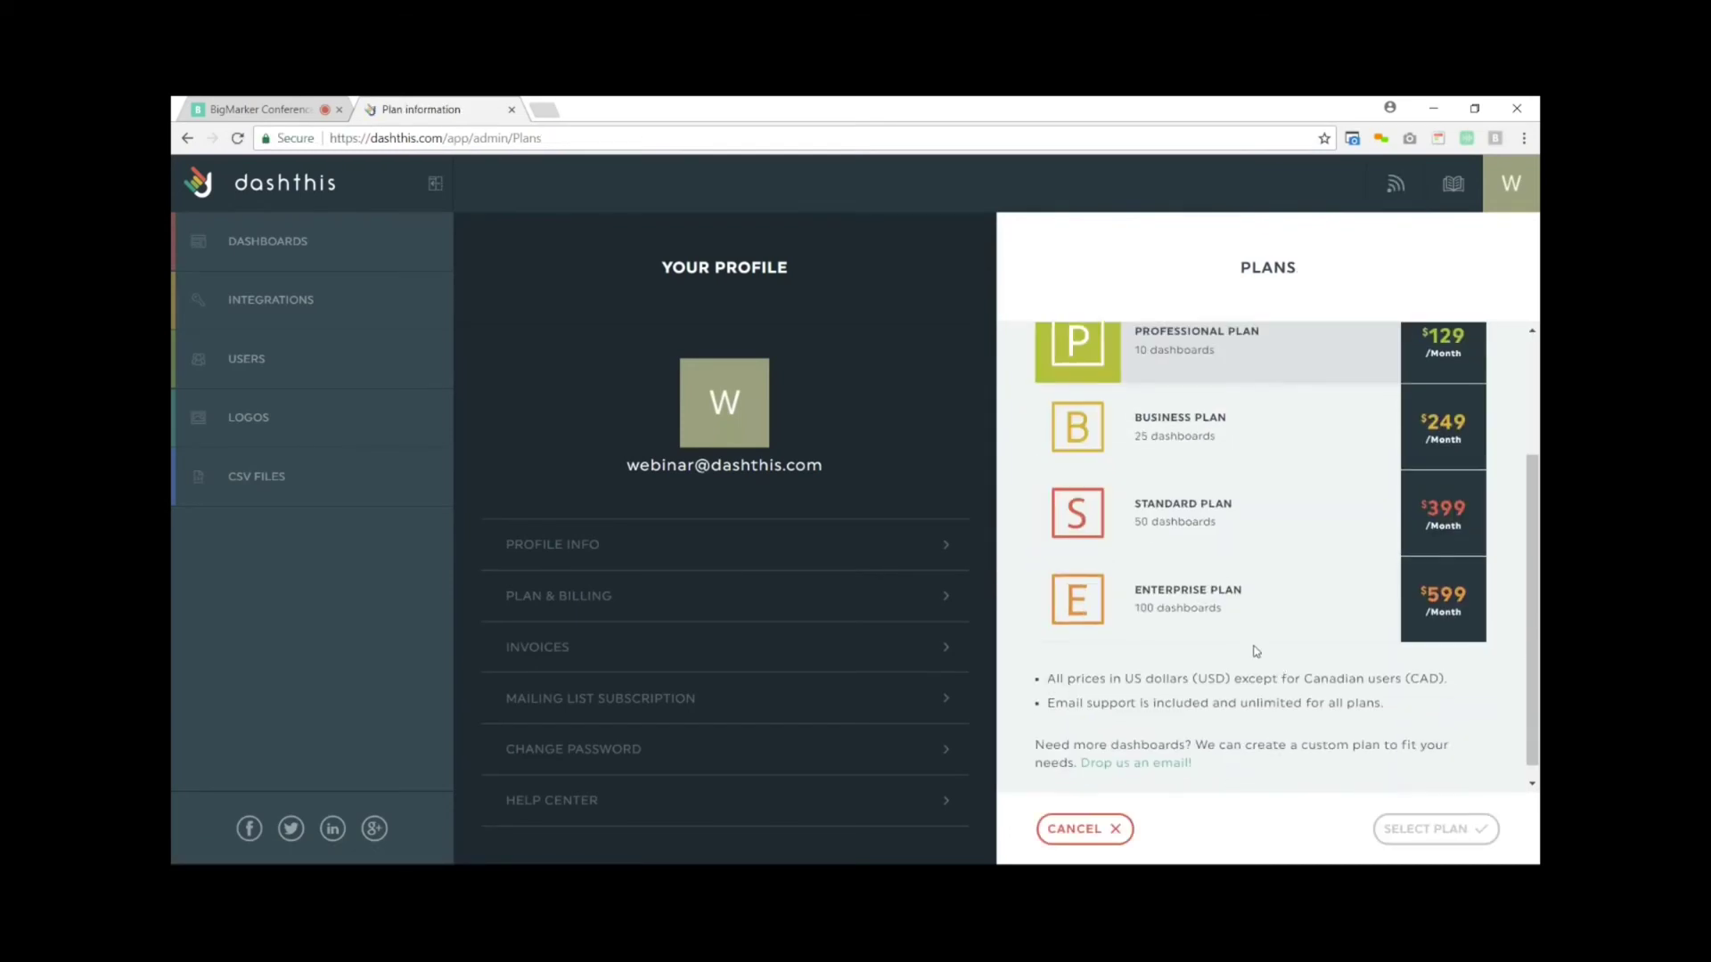
{"action": "scroll", "coordinate": [1283, 637], "scroll_direction": "up", "scroll_amount": 2}
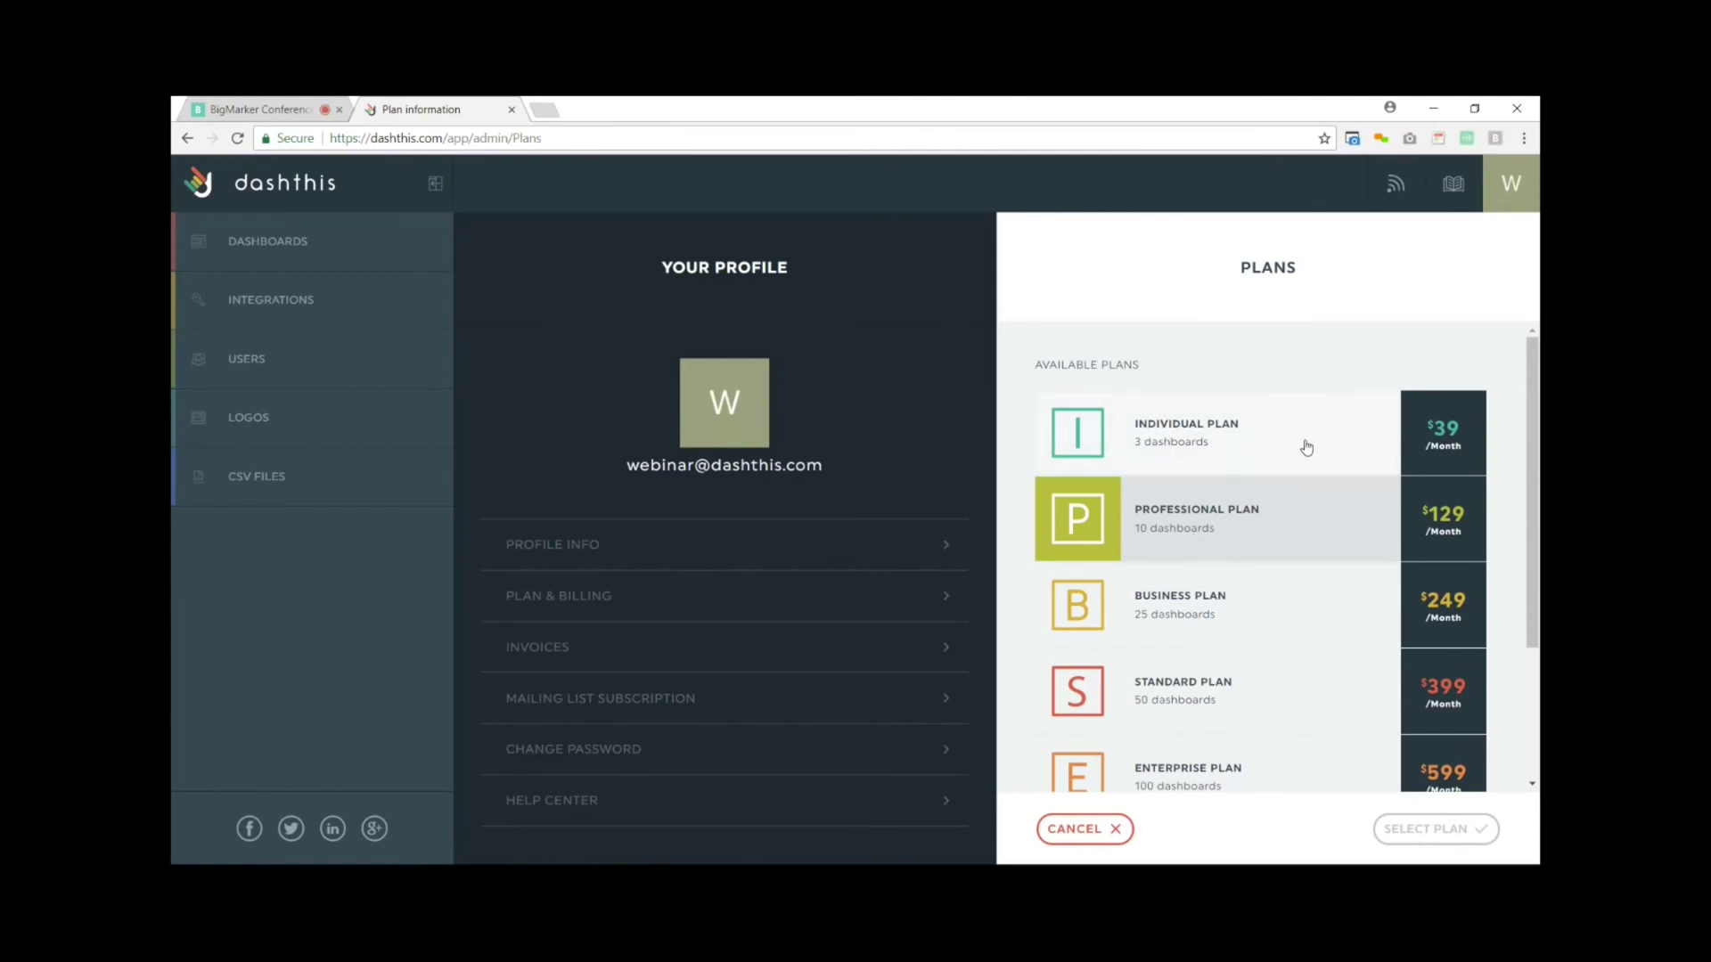
{"action": "left_click", "coordinate": [1078, 845]}
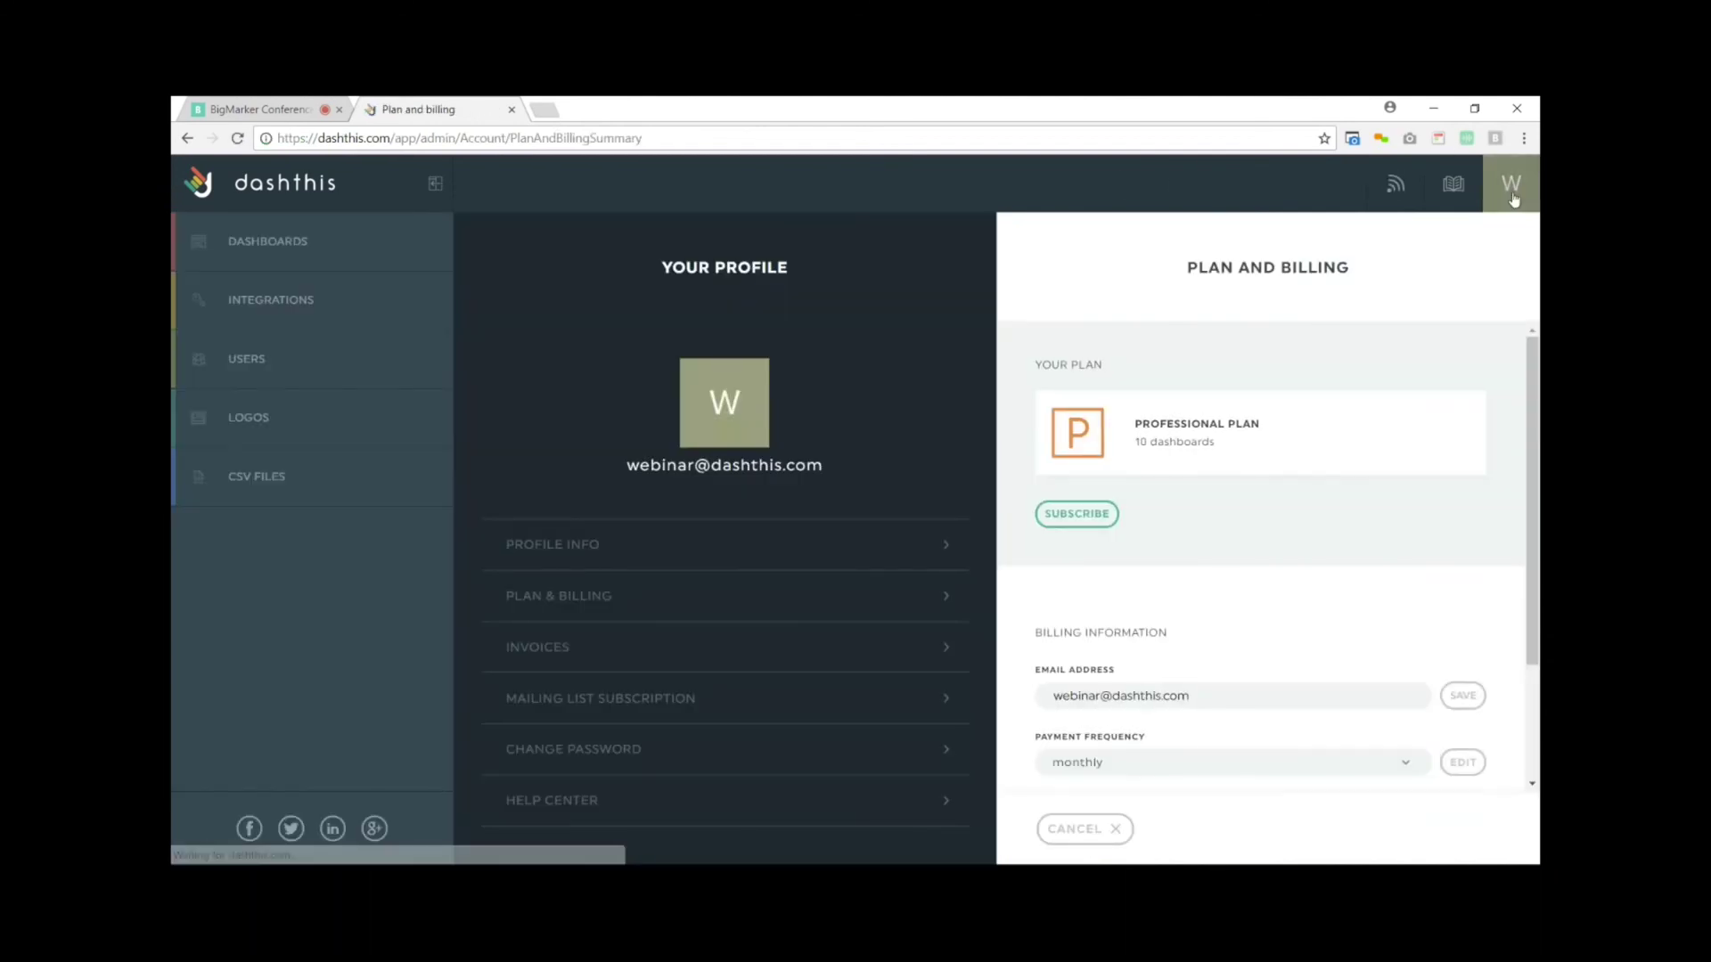
{"action": "left_click", "coordinate": [1512, 198]}
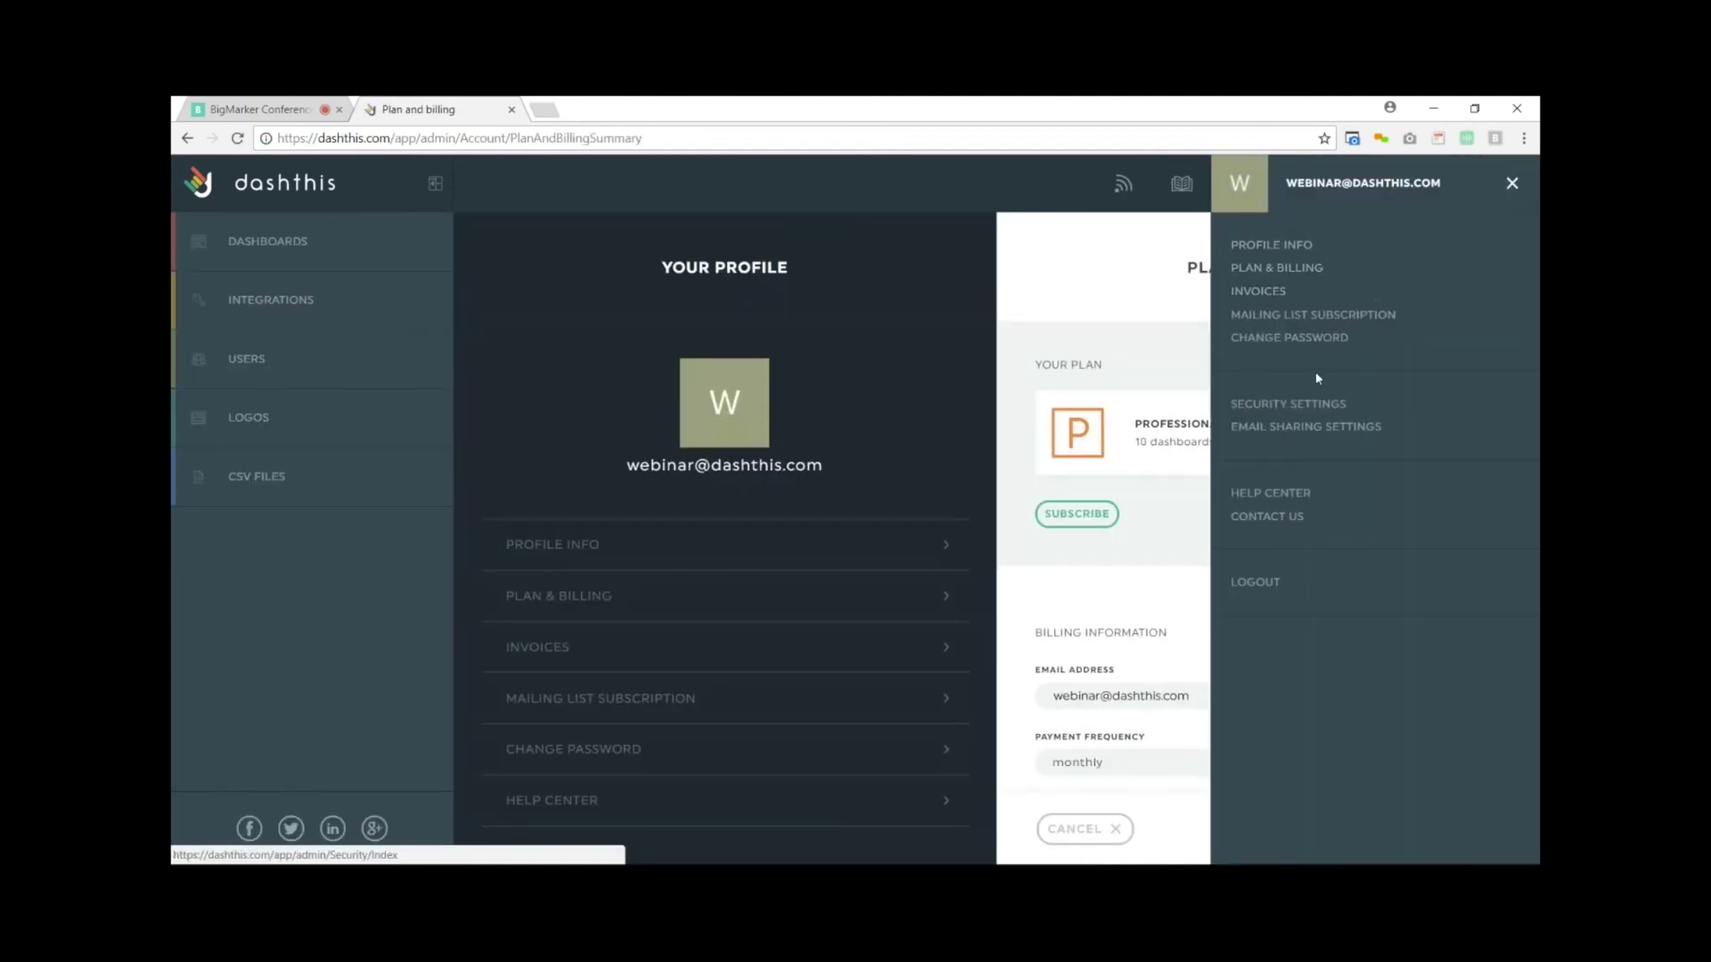
{"action": "left_click", "coordinate": [1512, 184]}
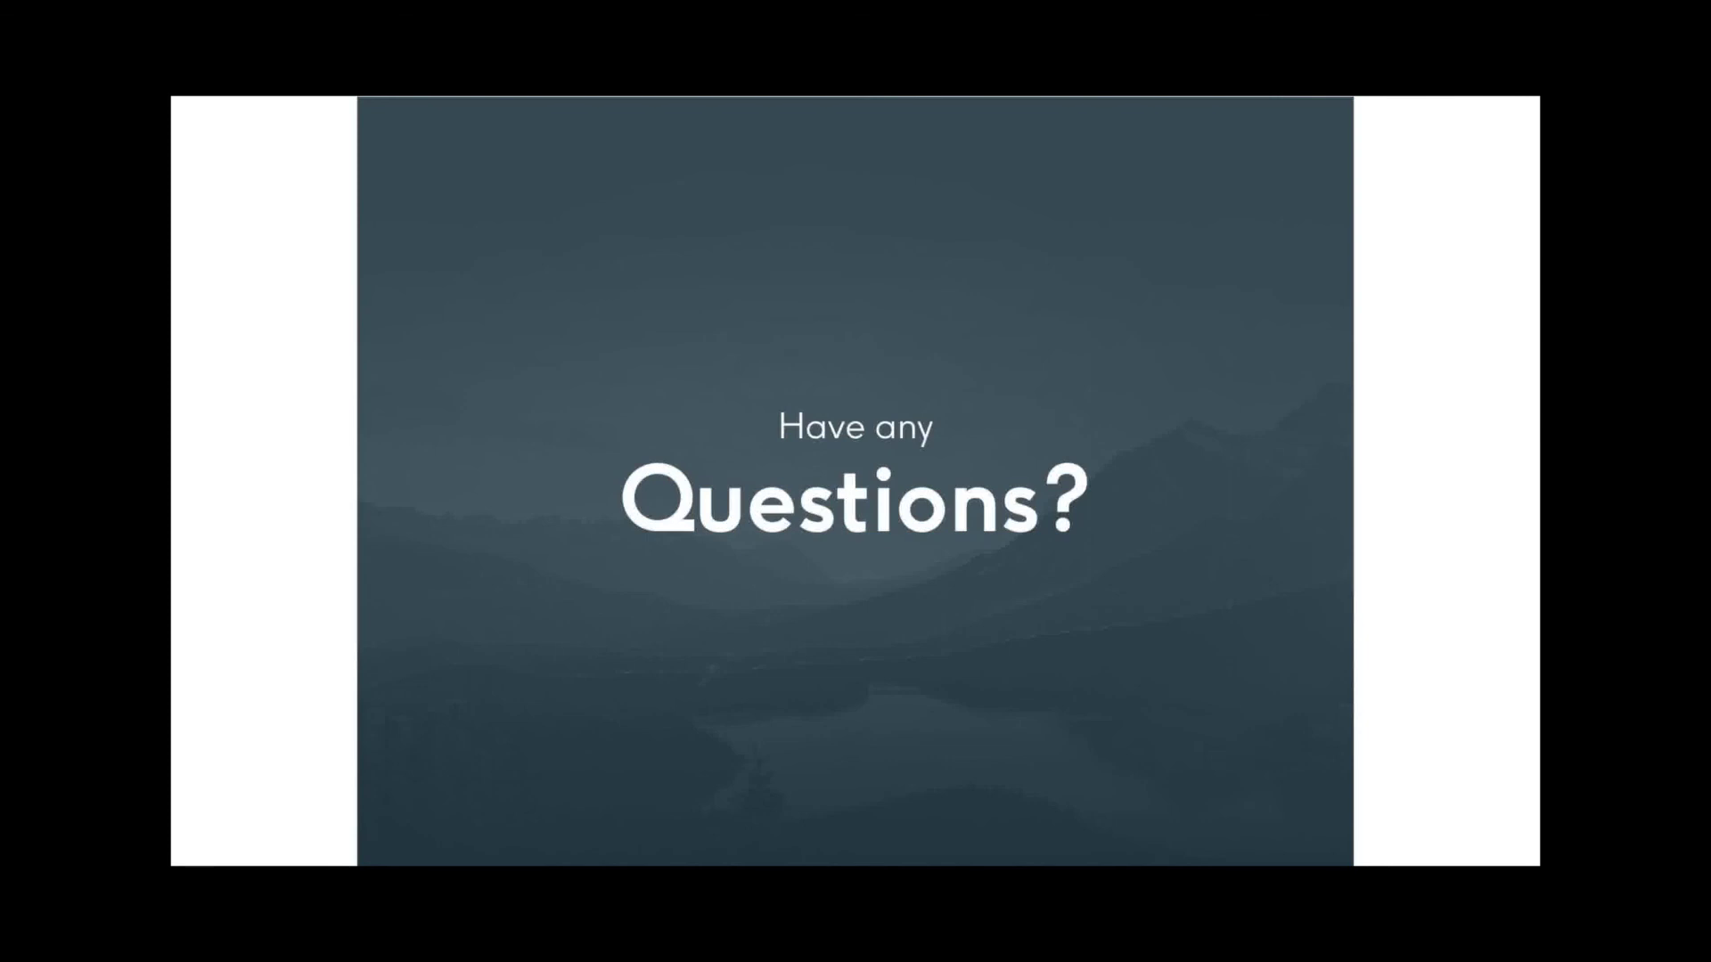
{"action": "key", "text": "Right"}
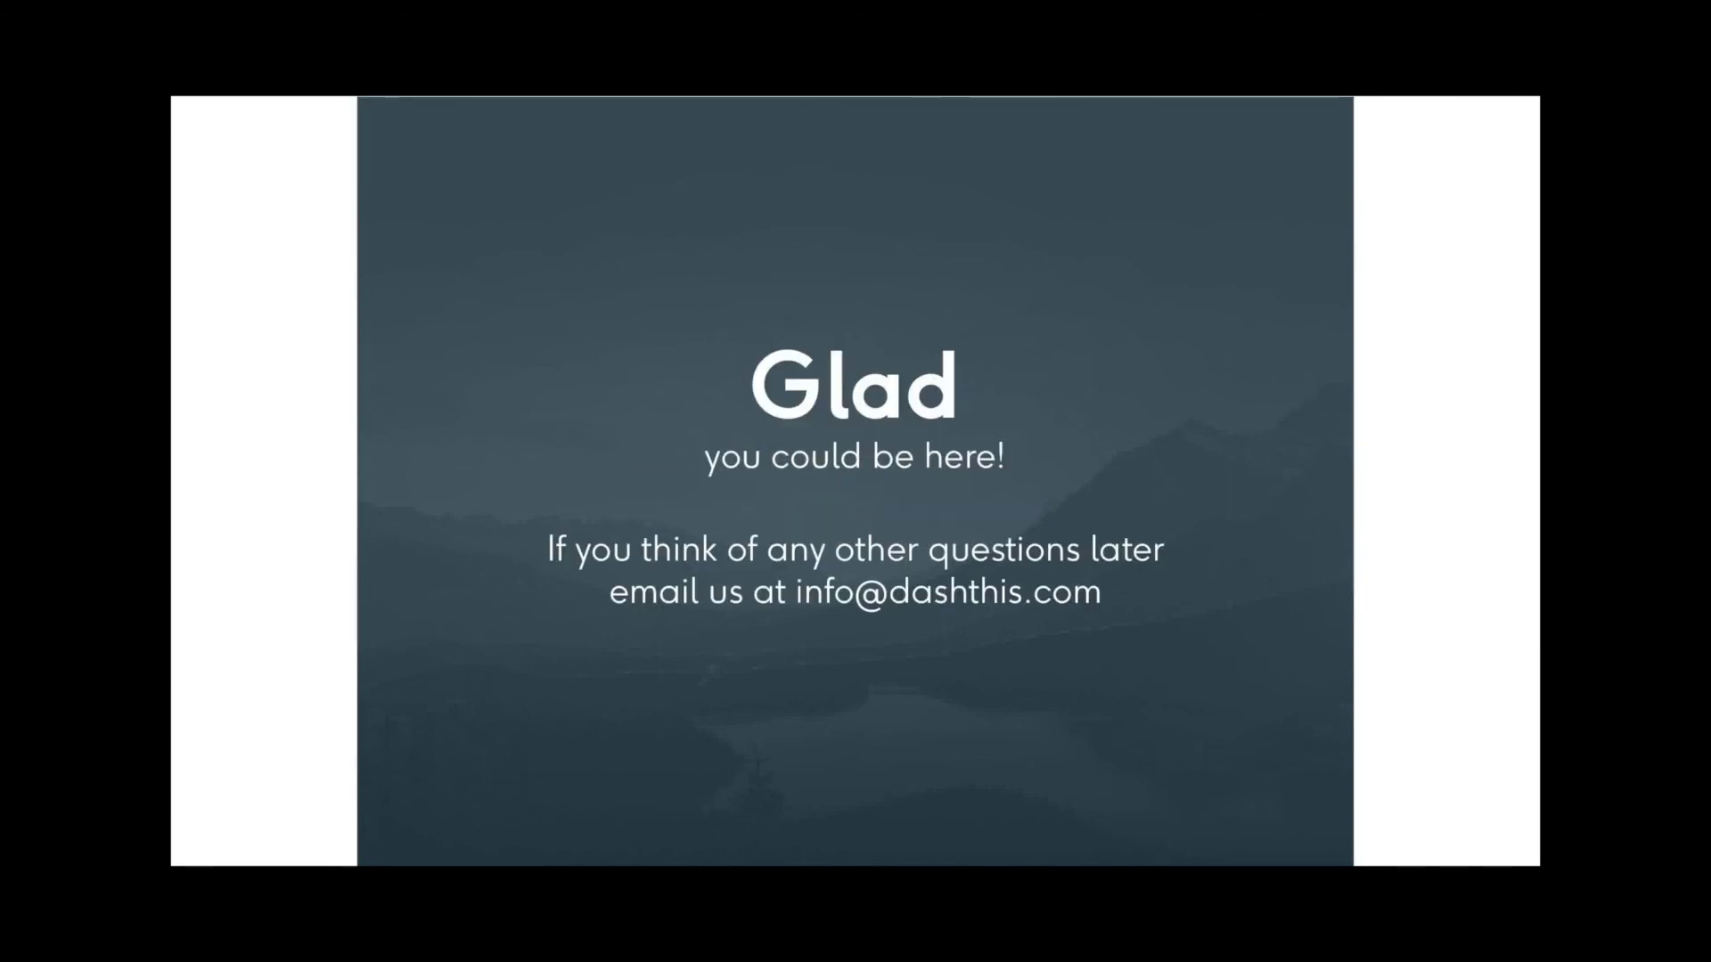